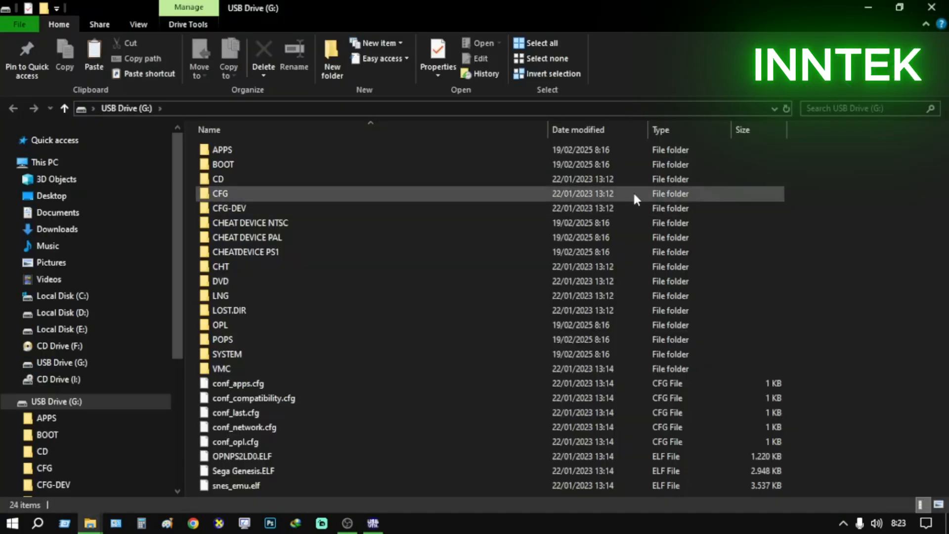
Check This PC and the list of ejectable devices for USB Drive (G:)
click(64, 164)
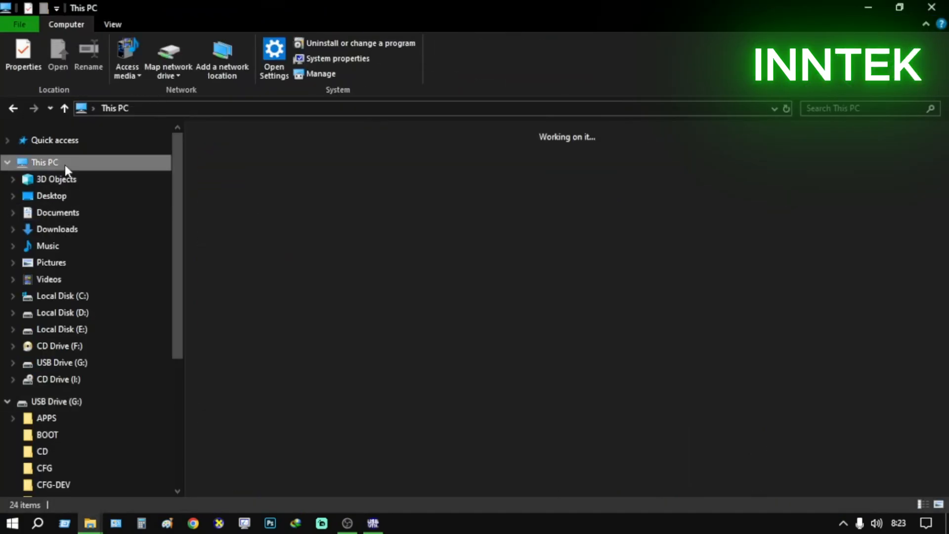
click(843, 523)
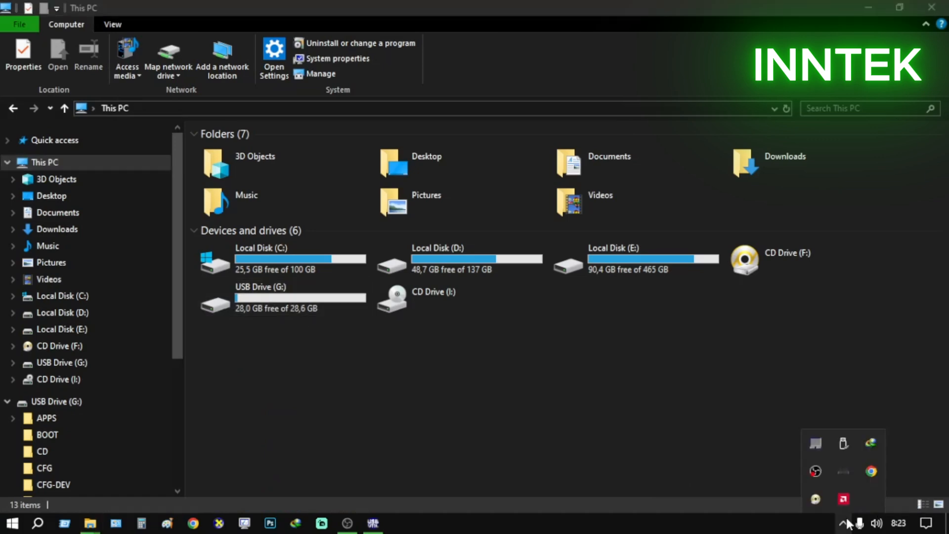
click(843, 443)
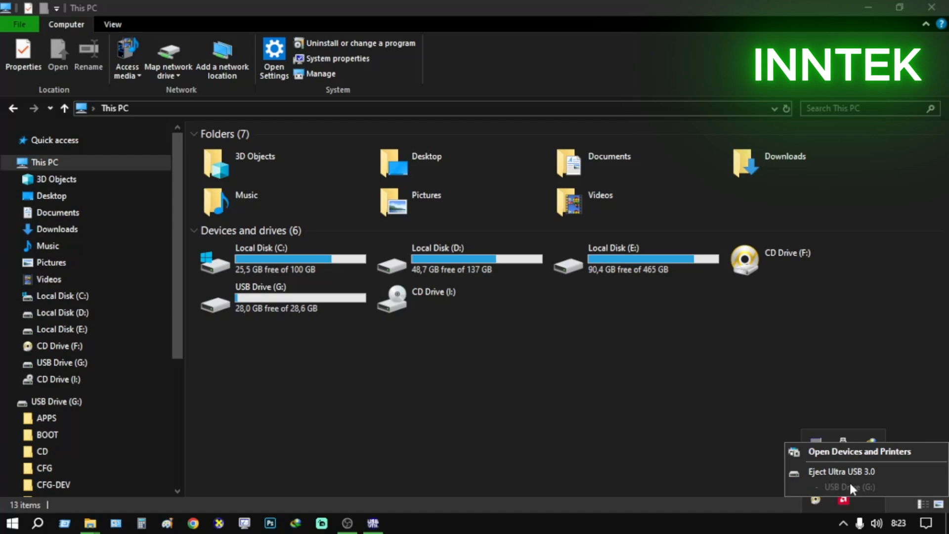
click(494, 371)
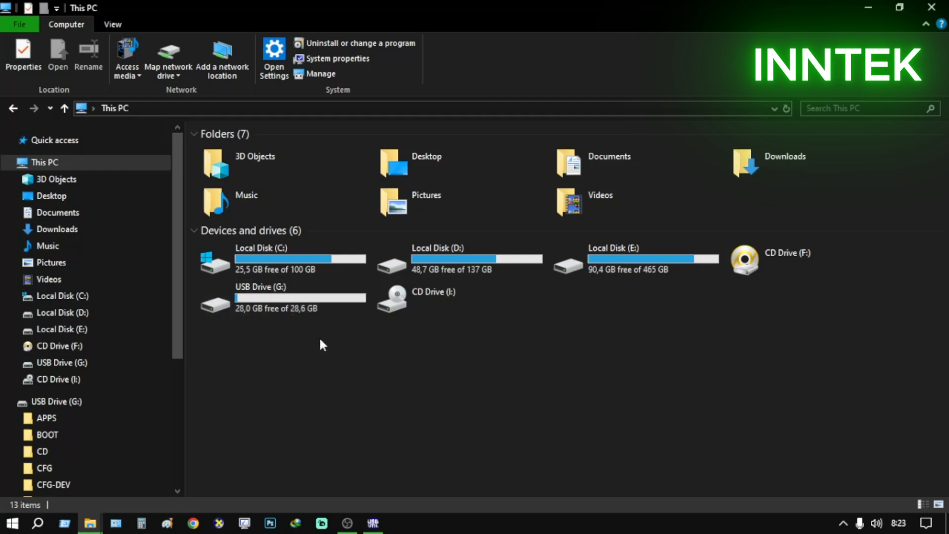
Open the format settings for USB Drive (G:) and restore the device defaults
click(280, 299)
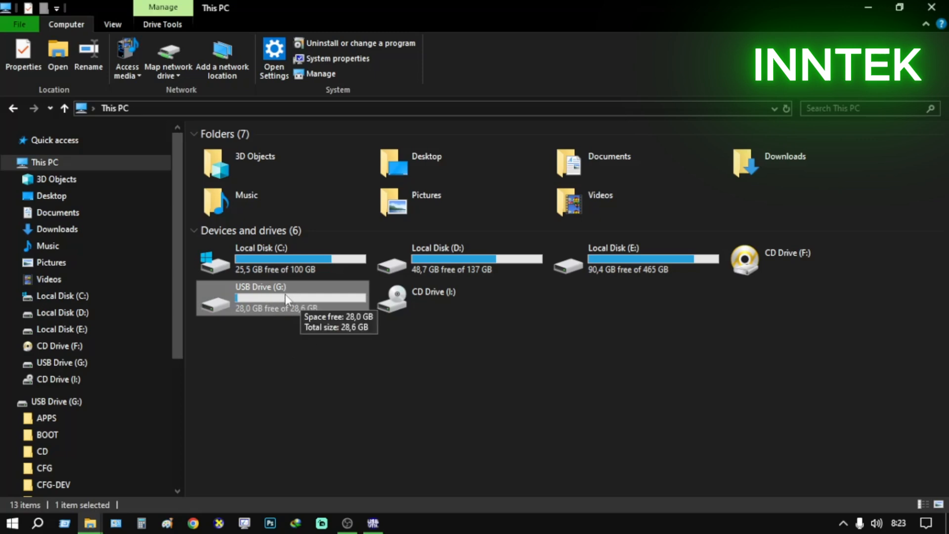
right_click(286, 298)
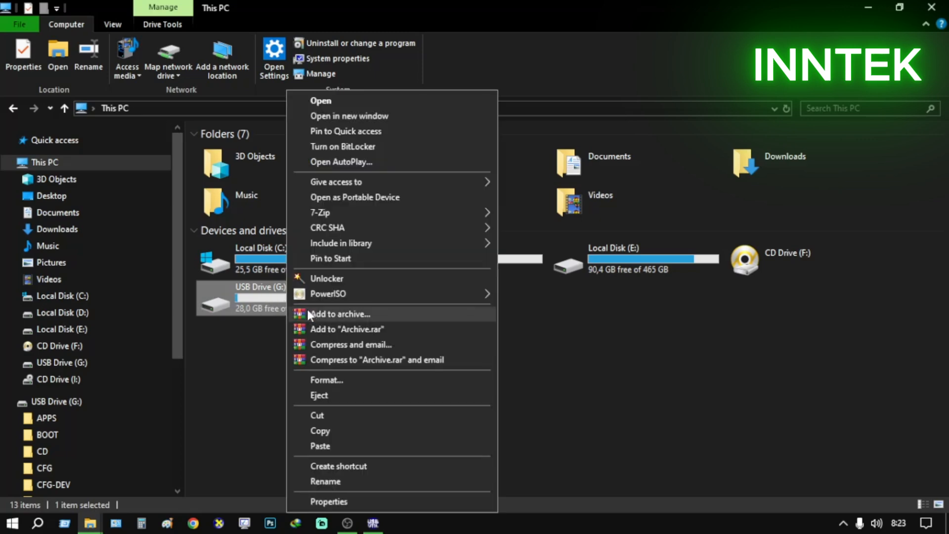
click(345, 380)
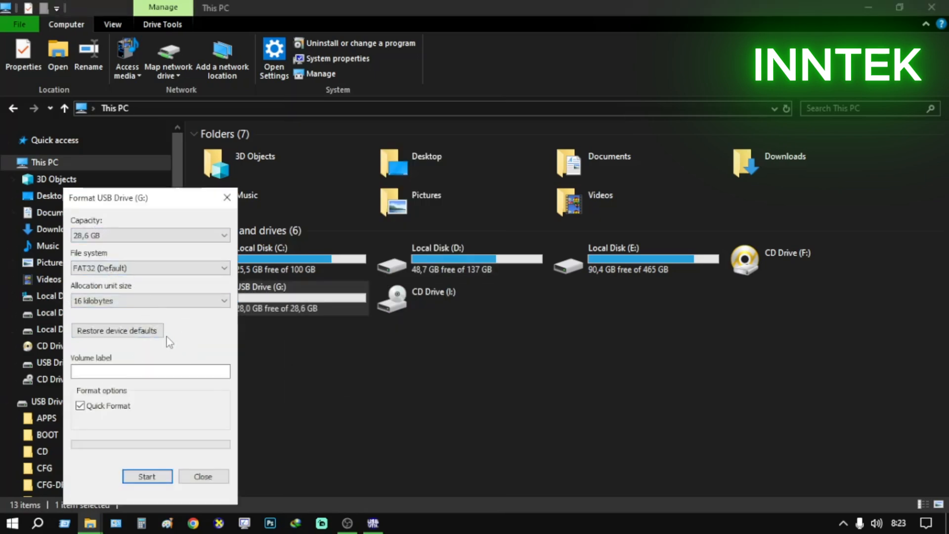
click(142, 334)
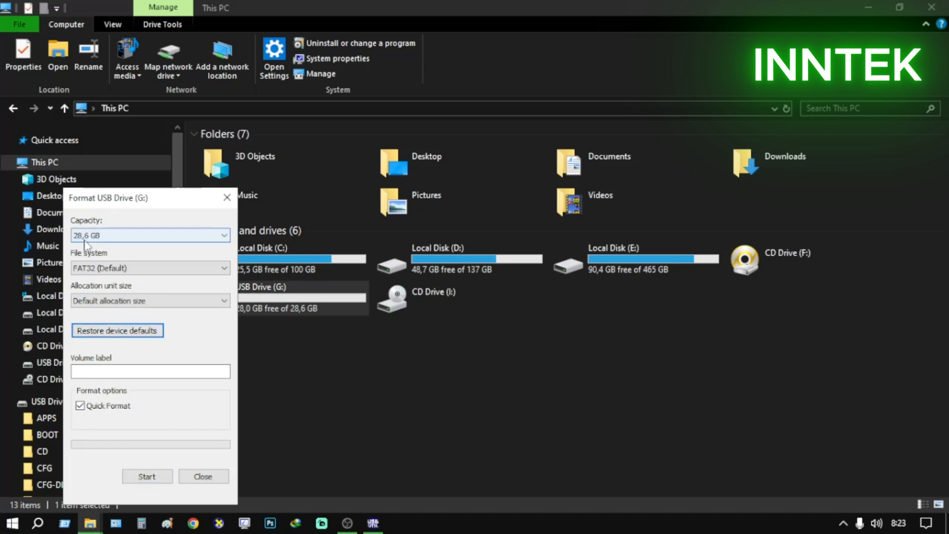
Try NTFS and exFAT as the file system, and return it to FAT32 (Default)
click(105, 271)
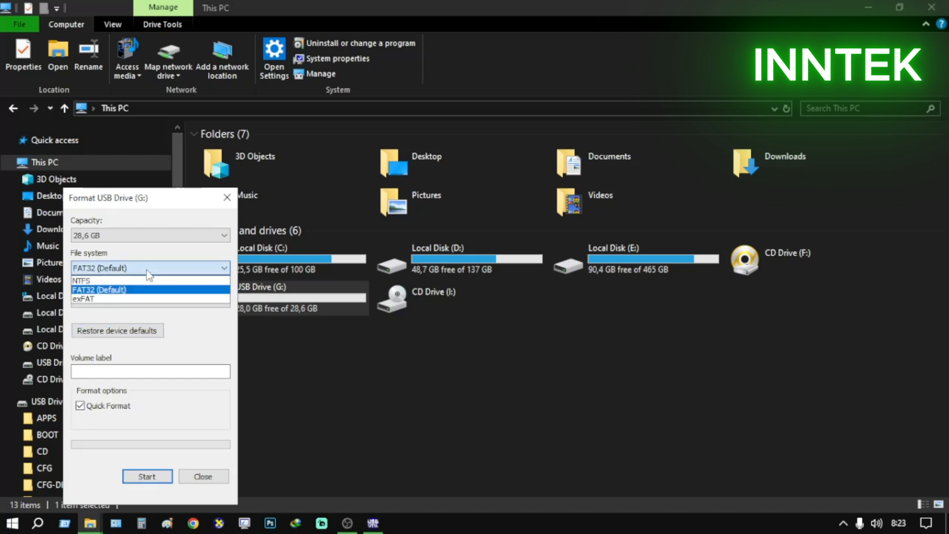
click(148, 276)
click(158, 269)
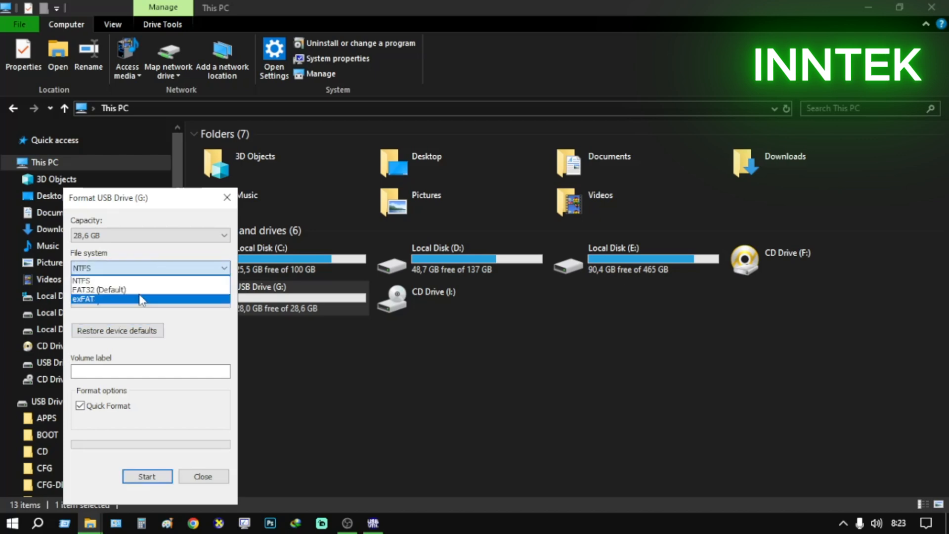
click(136, 298)
click(153, 270)
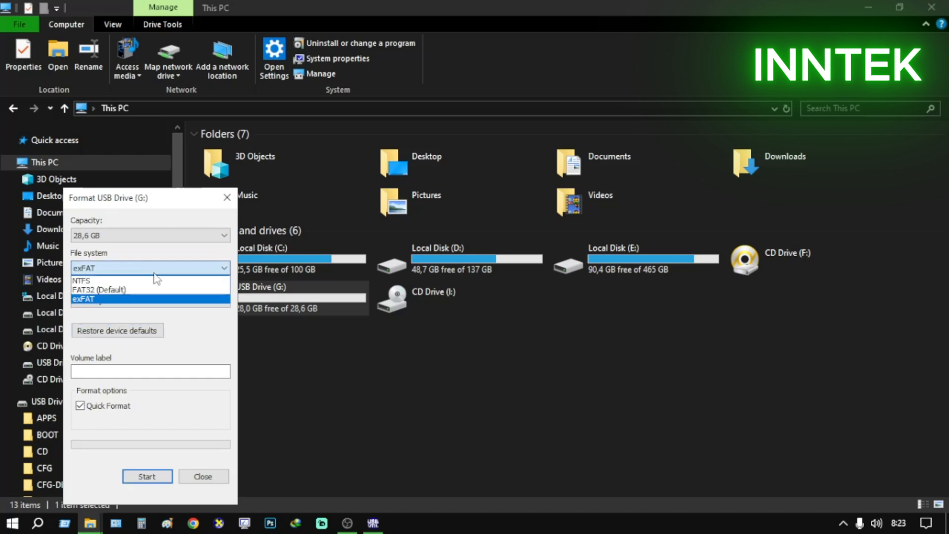
click(120, 291)
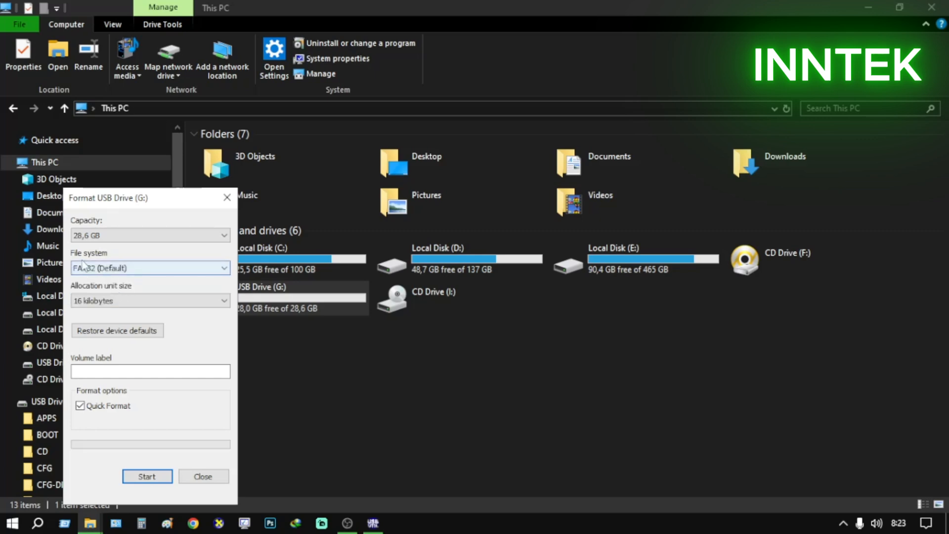
Quick-format USB Drive (G:) as FAT32 with the default allocation size and close the format settings
click(112, 331)
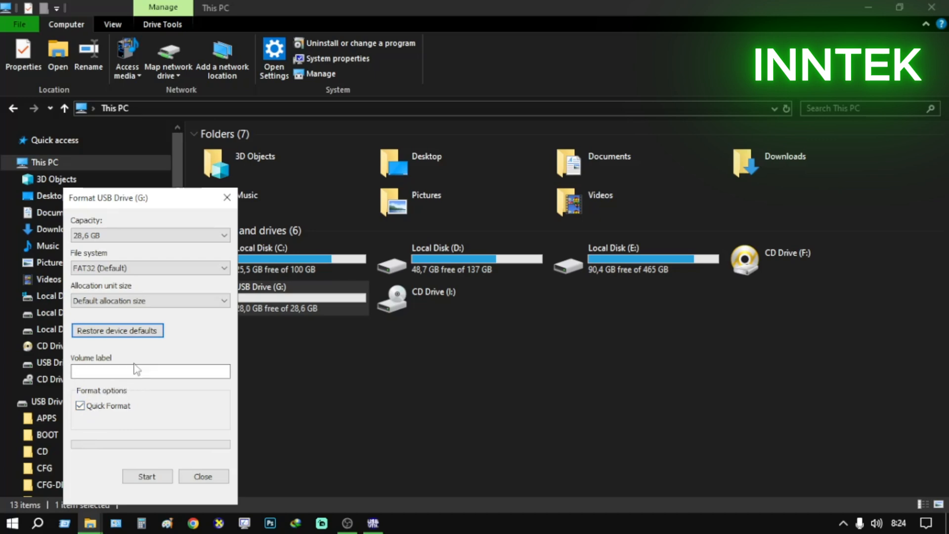
click(156, 478)
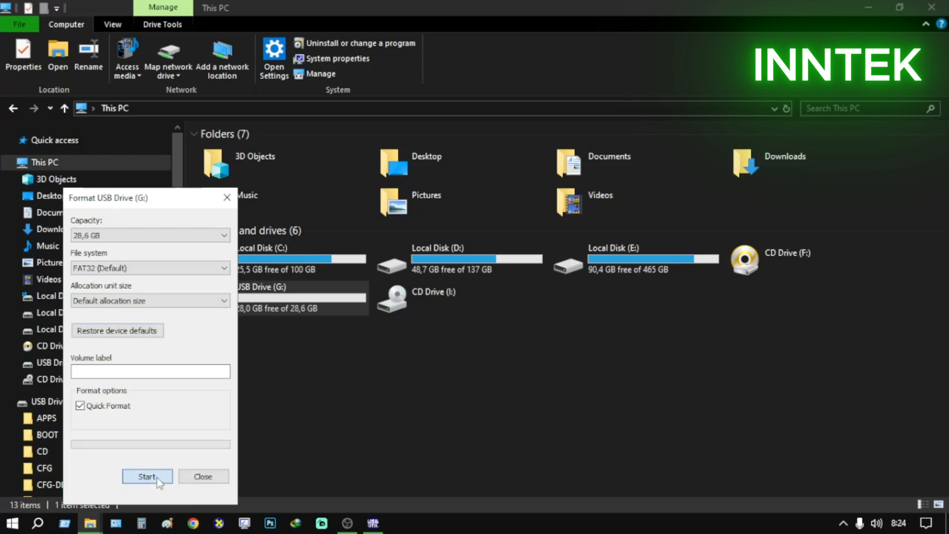
click(492, 267)
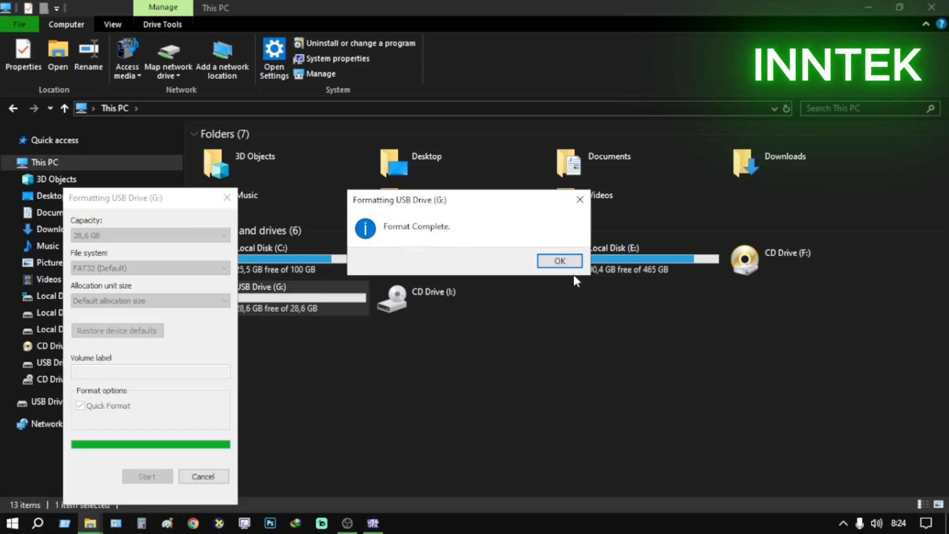
click(562, 260)
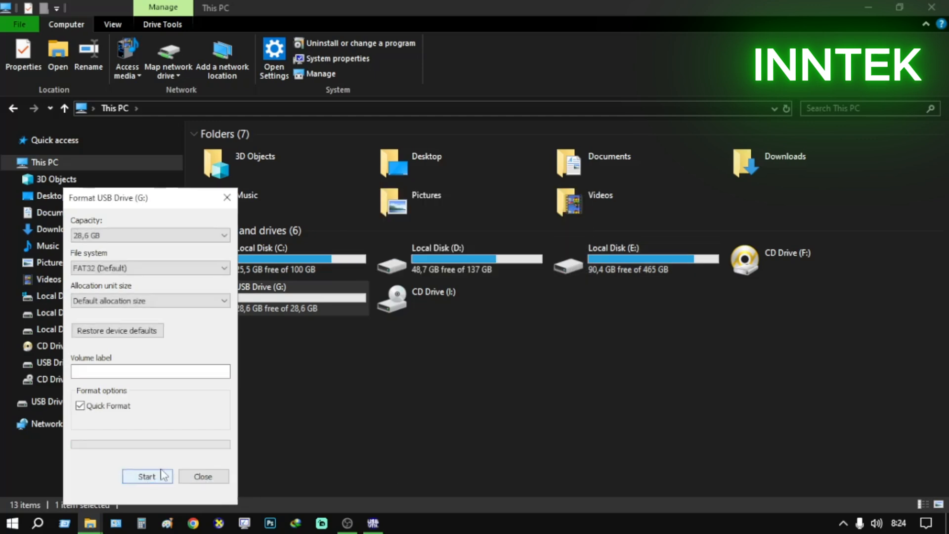
click(203, 476)
Examine the properties and contents of the formatted USB Drive (G:)
right_click(296, 301)
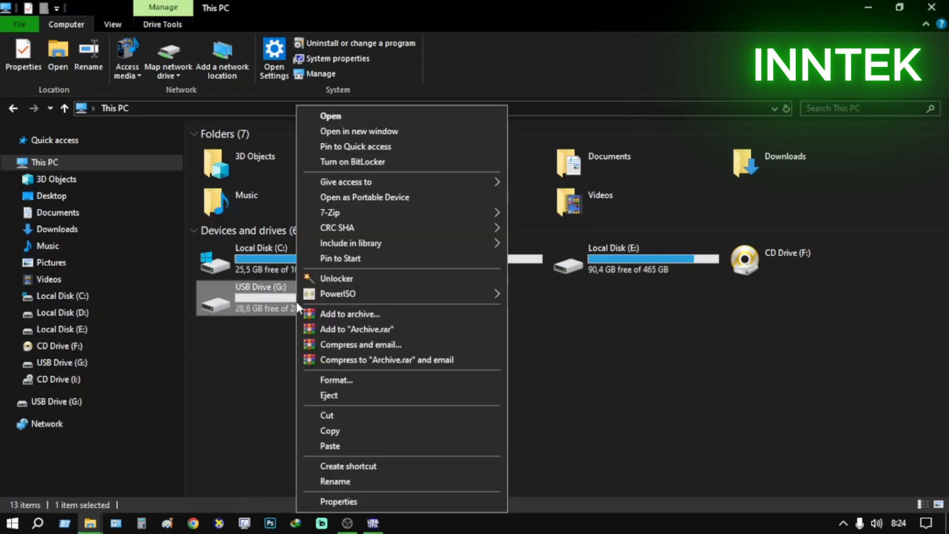
click(354, 502)
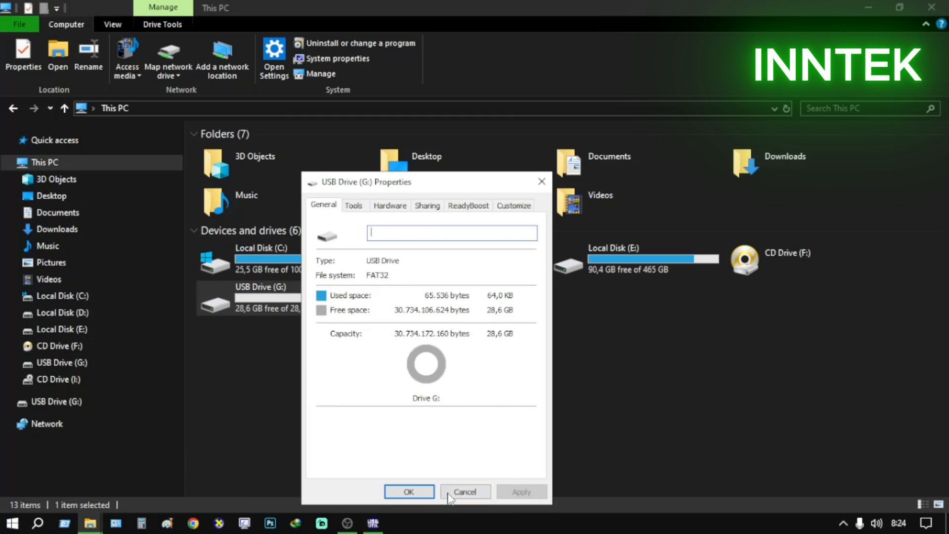
click(465, 491)
double_click(336, 307)
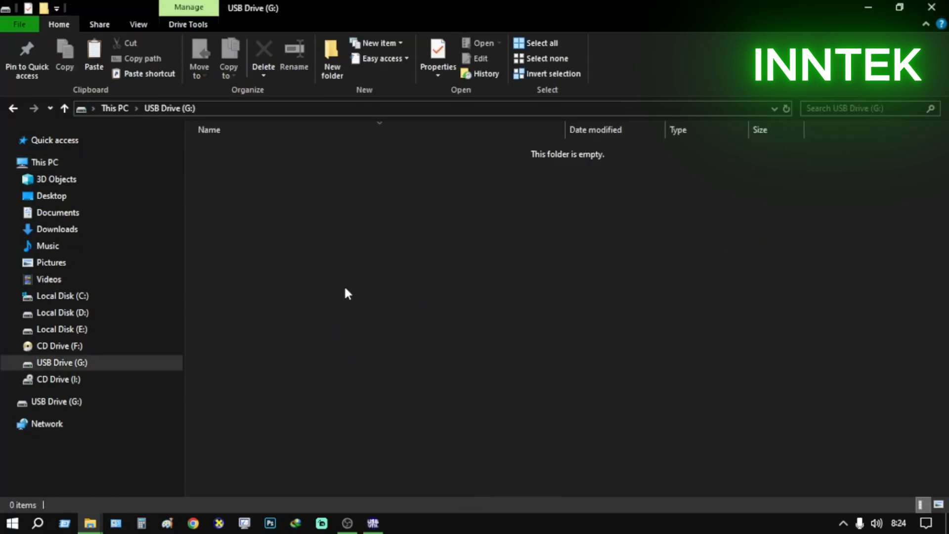
mouse_move(97, 525)
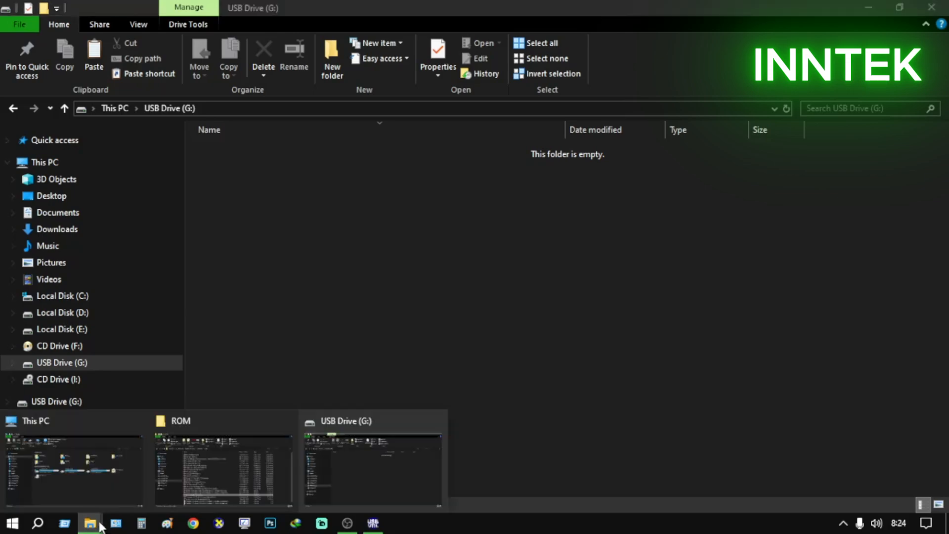
click(117, 485)
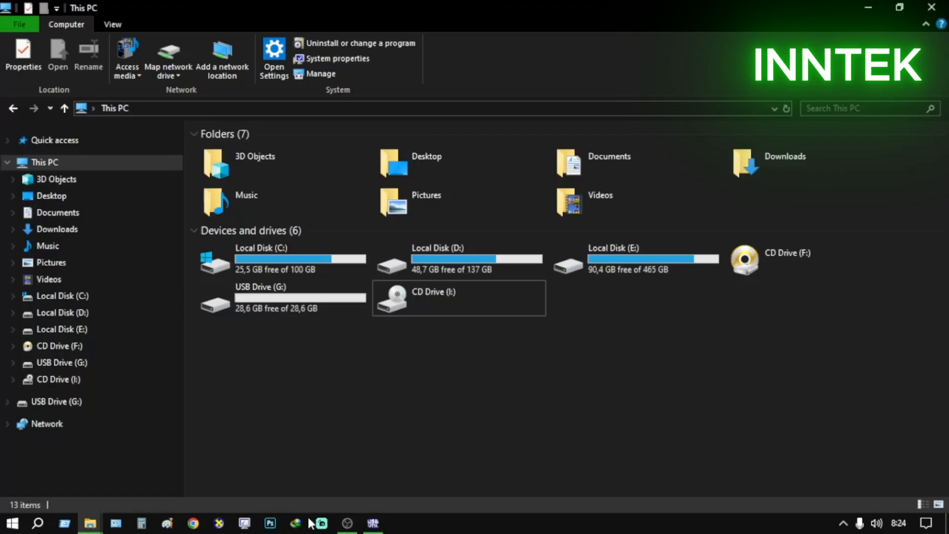
click(51, 196)
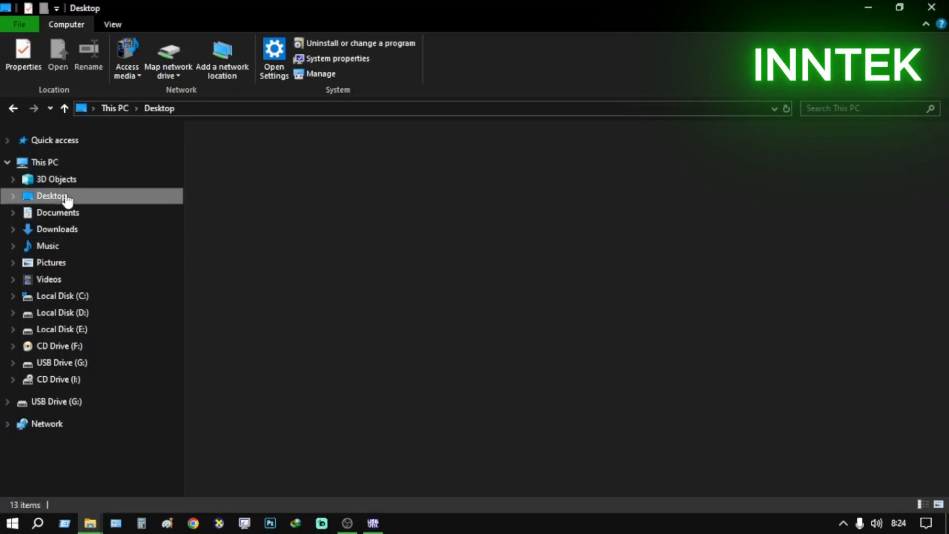
click(931, 7)
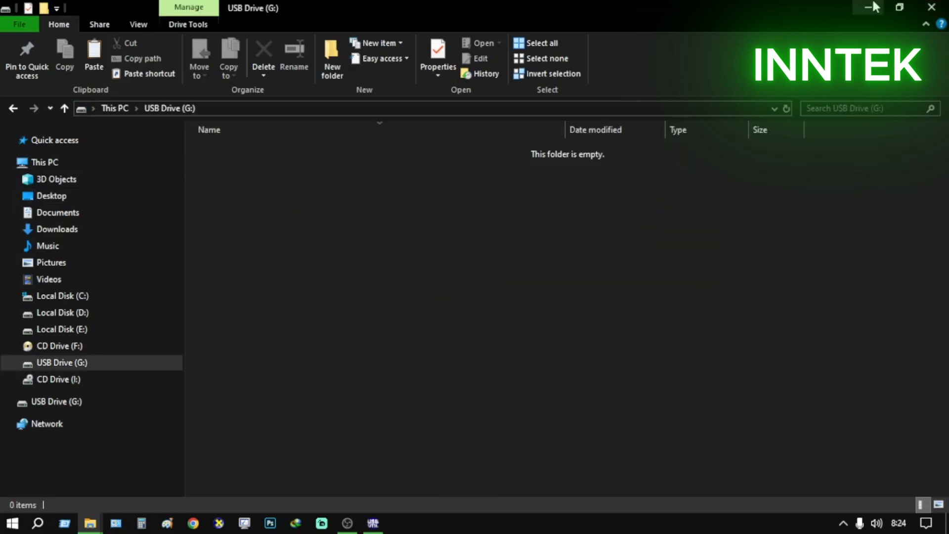
Open the File System folder inside the ISI Game PS2 folder on the desktop
click(870, 7)
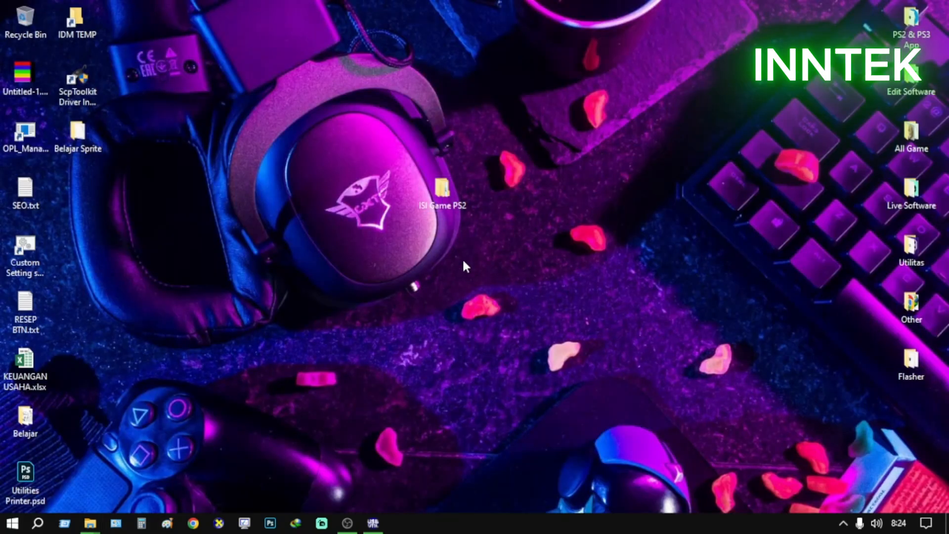
double_click(448, 207)
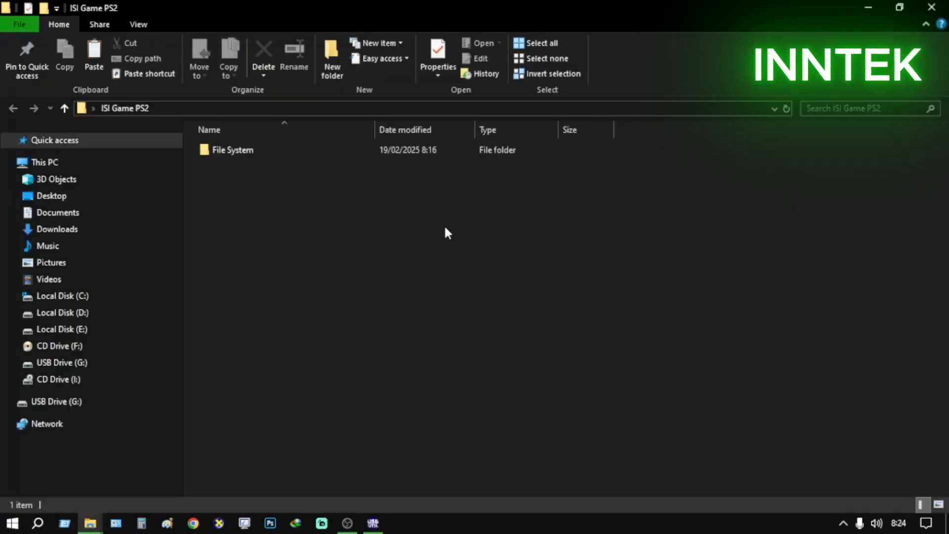
double_click(250, 151)
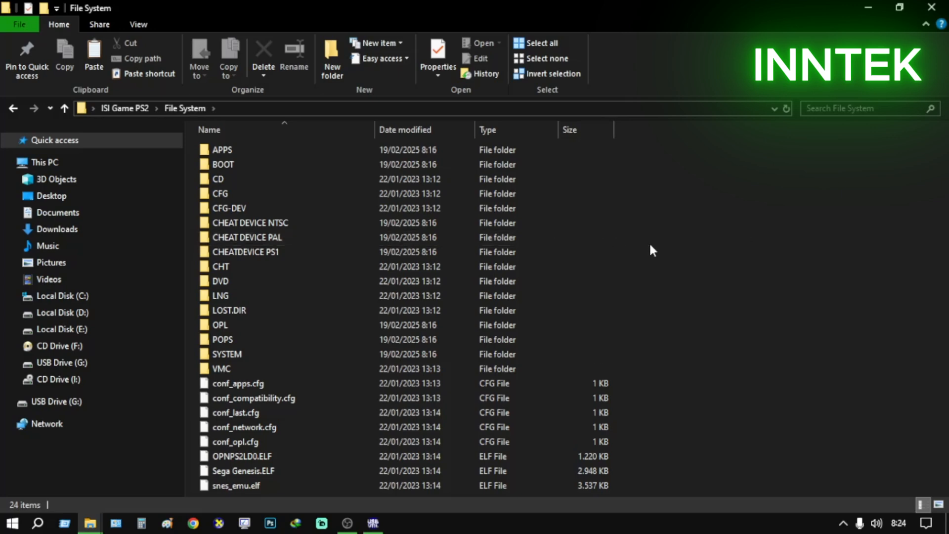
Copy all folders and files in the File System folder
key(ctrl+a)
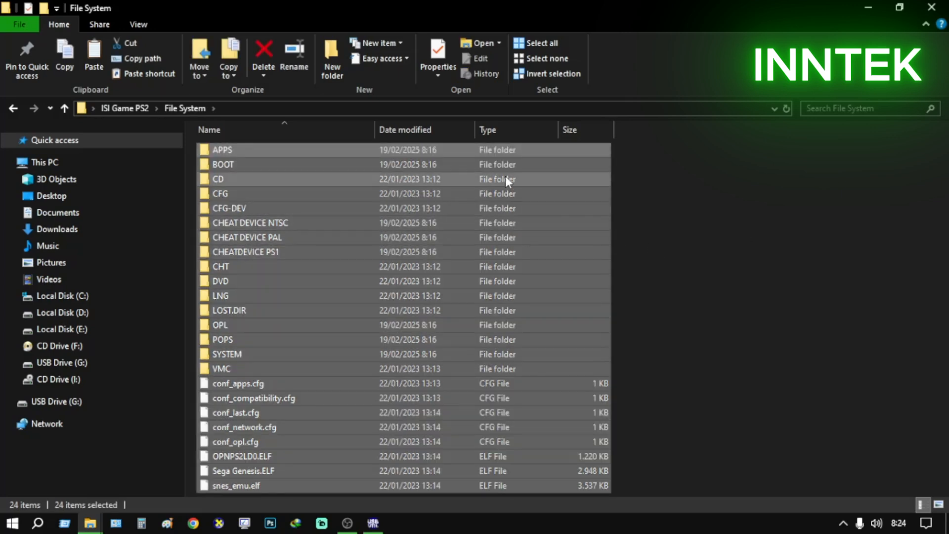
right_click(526, 267)
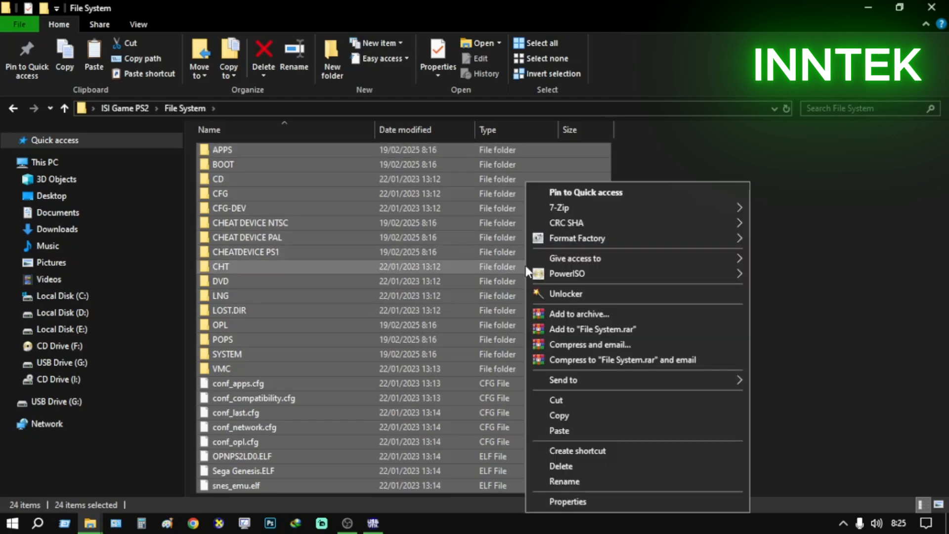
click(580, 417)
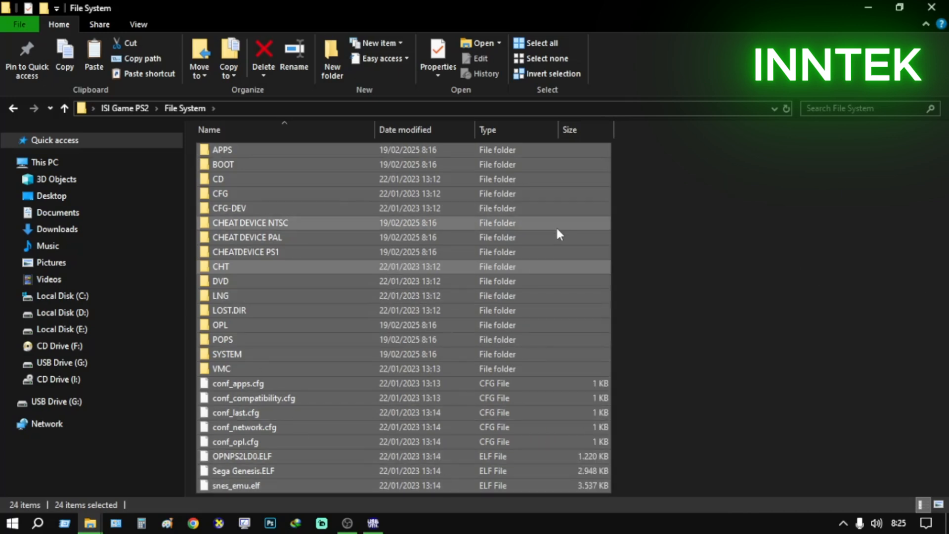
drag(751, 152, 306, 474)
click(774, 326)
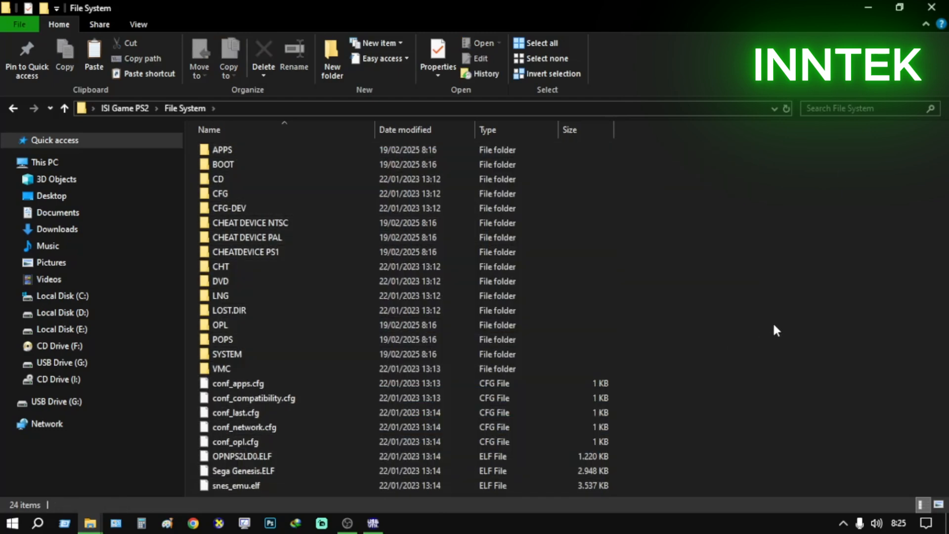
key(ctrl+a)
right_click(476, 296)
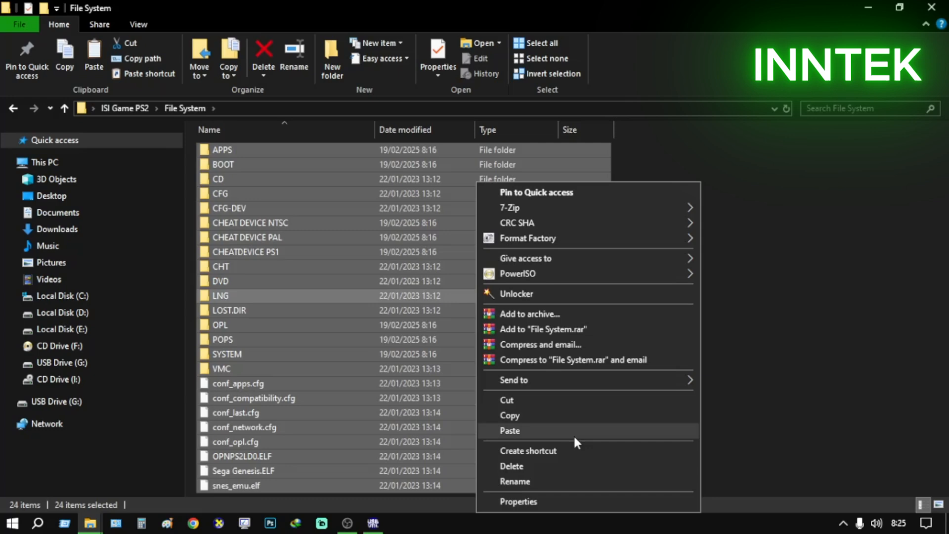
click(517, 415)
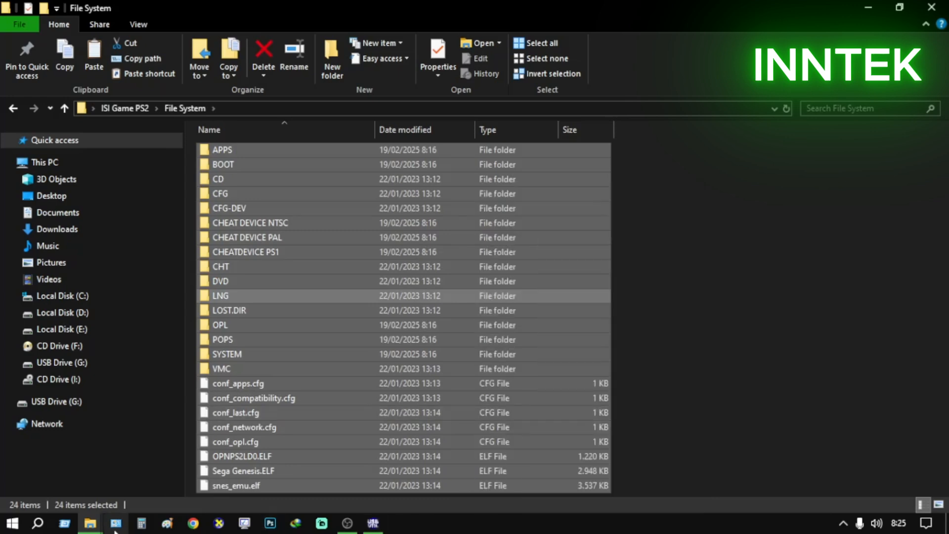
Paste the copied system folders and files into the root of USB Drive (G:) and clear the selection
click(90, 523)
click(238, 466)
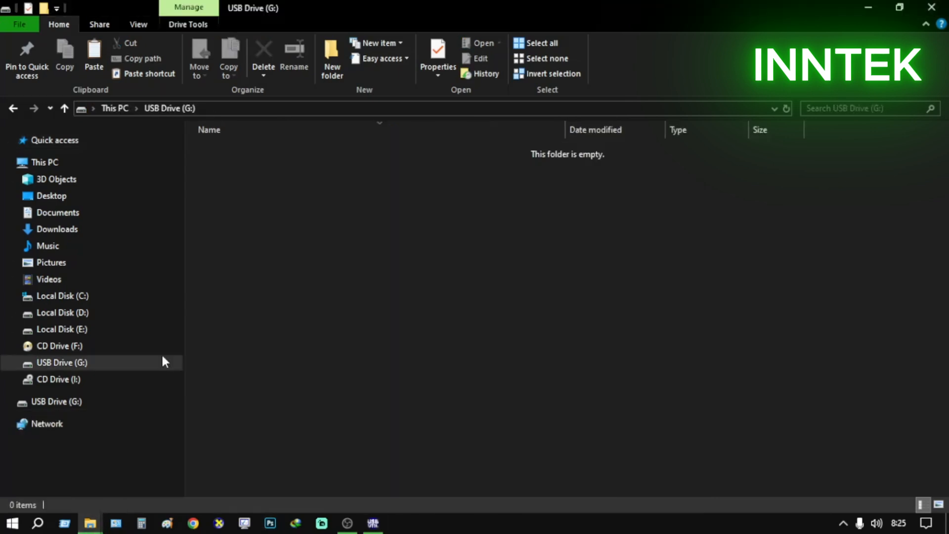
click(126, 108)
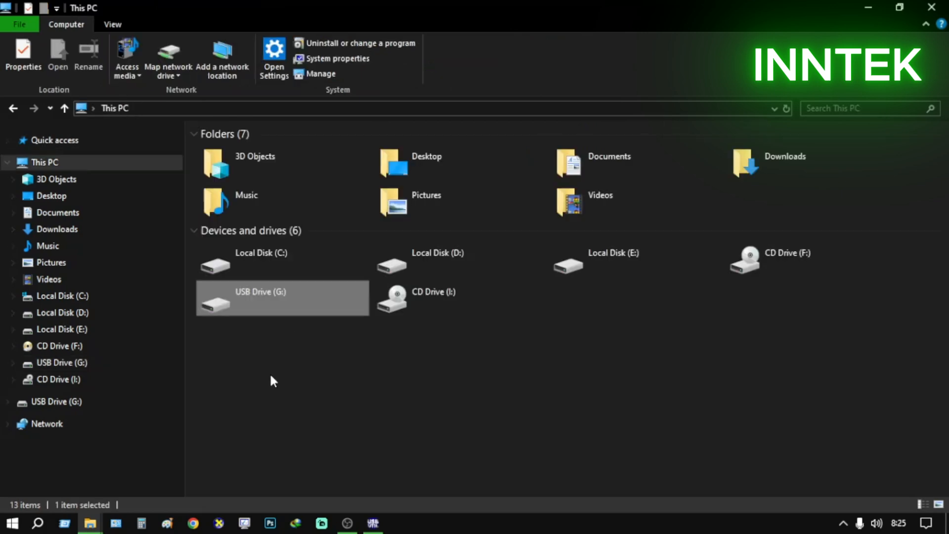
double_click(294, 302)
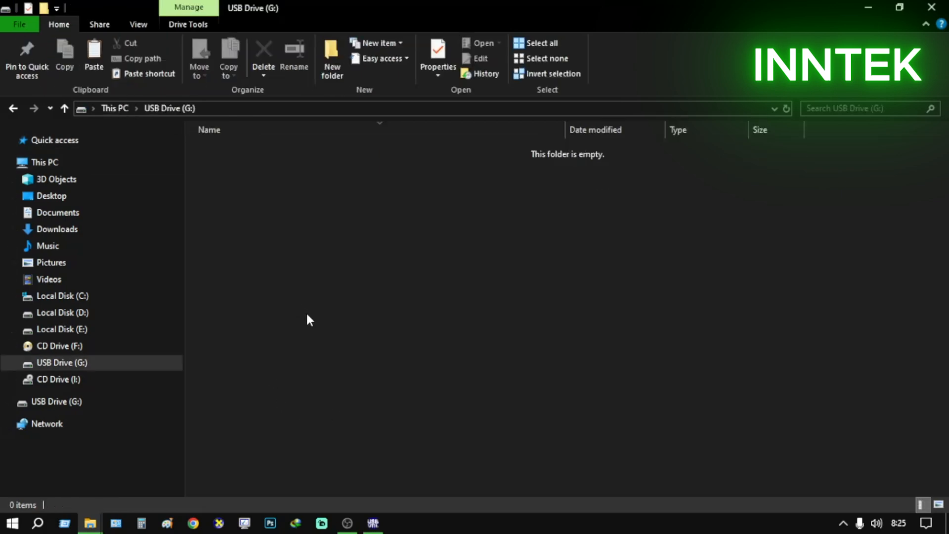
right_click(417, 227)
click(472, 342)
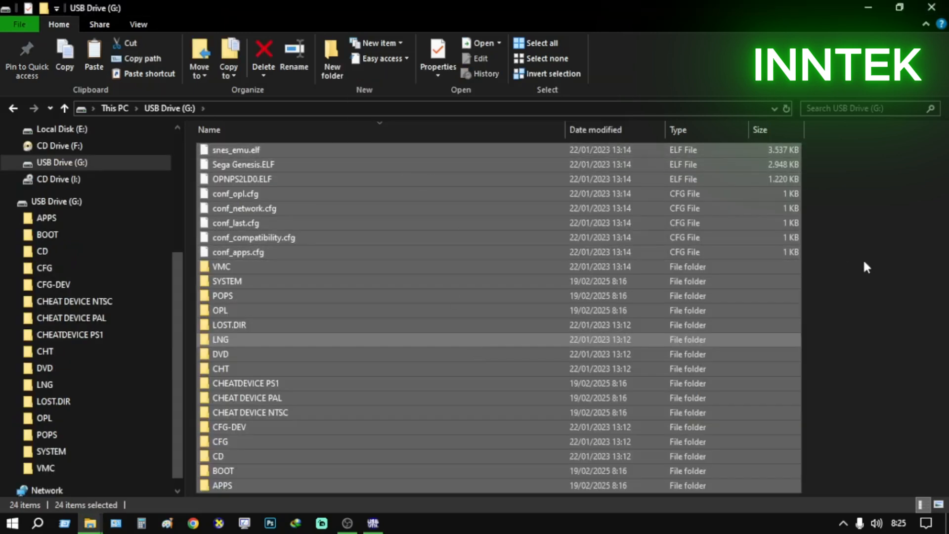
click(834, 251)
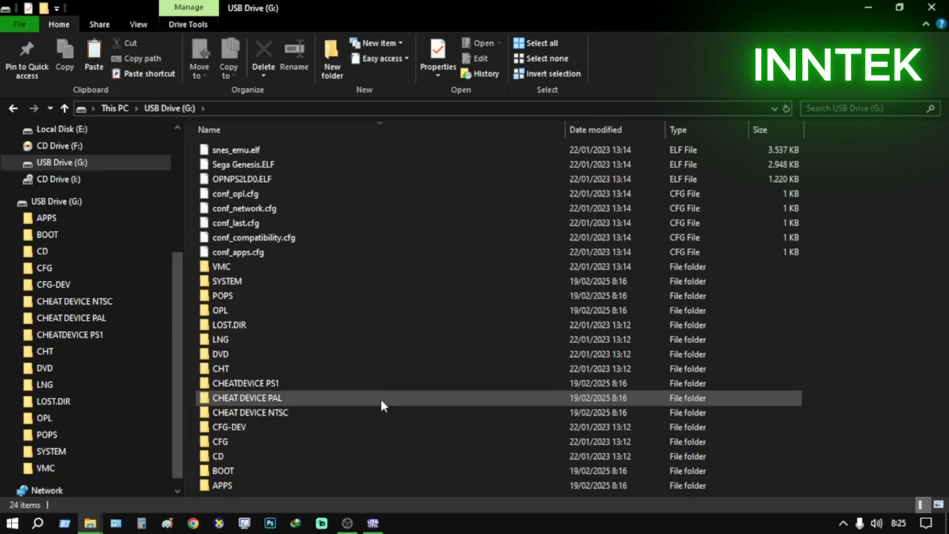
Examine the CD and DVD folders on USB Drive (G:) and return to the drive's root
click(410, 325)
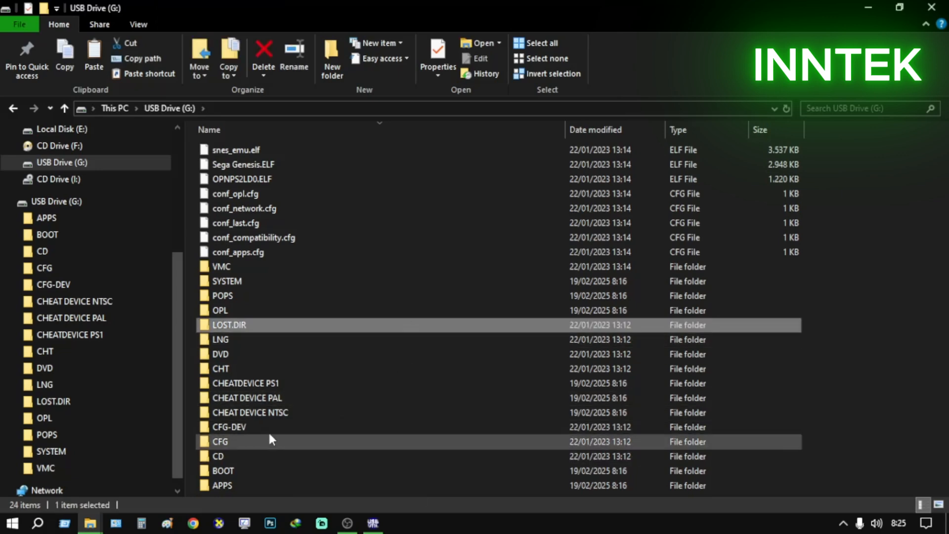
click(228, 456)
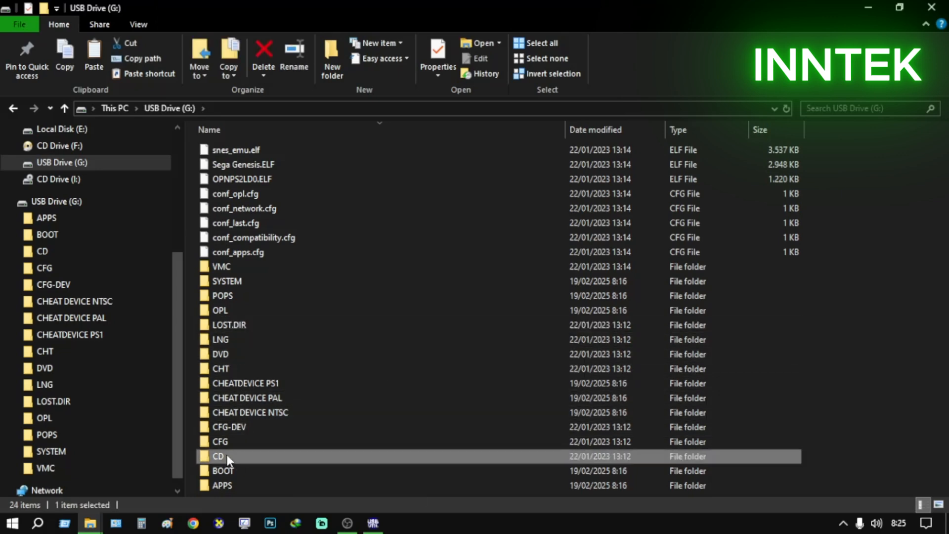
click(227, 356)
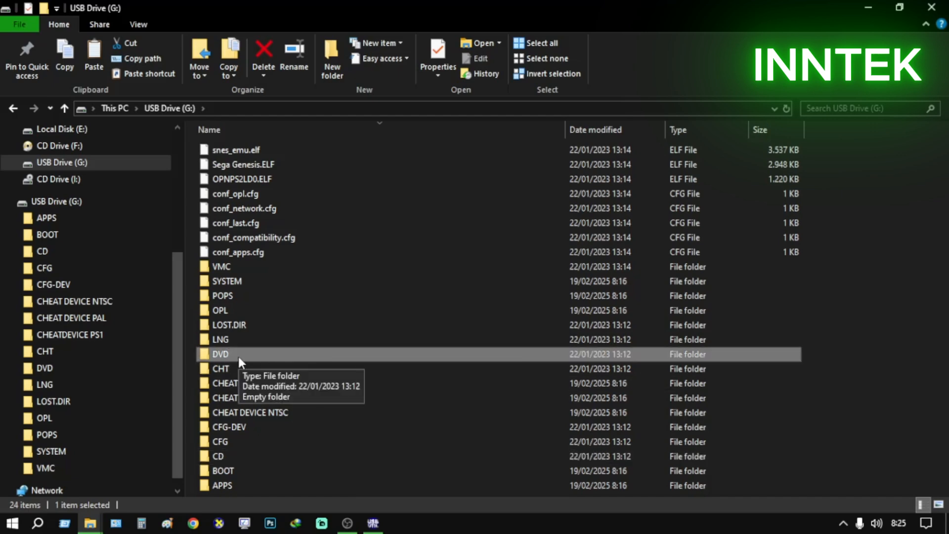
click(258, 460)
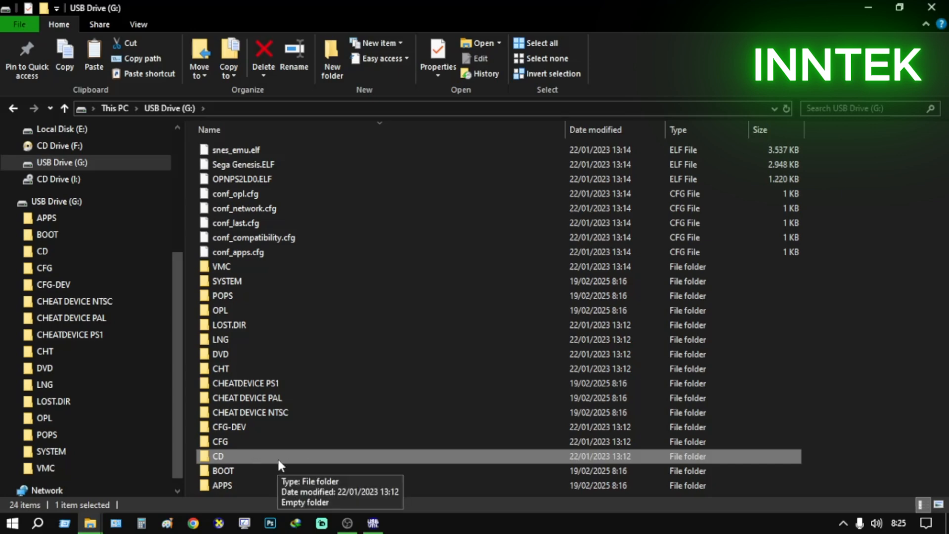
double_click(235, 454)
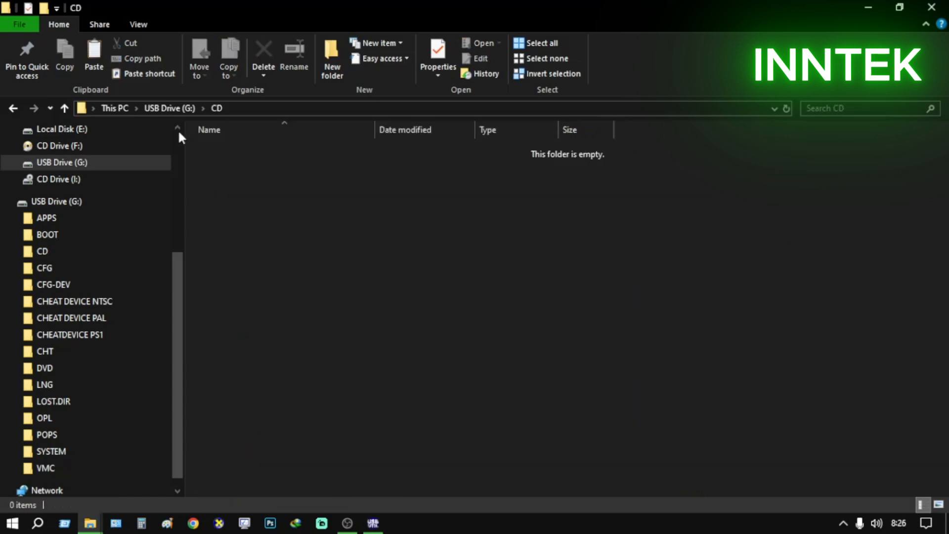
click(177, 108)
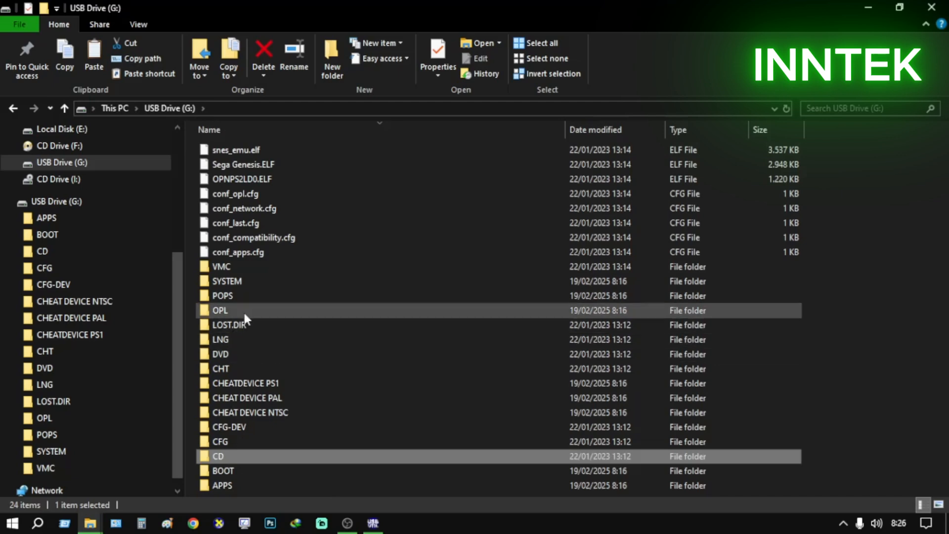
double_click(241, 355)
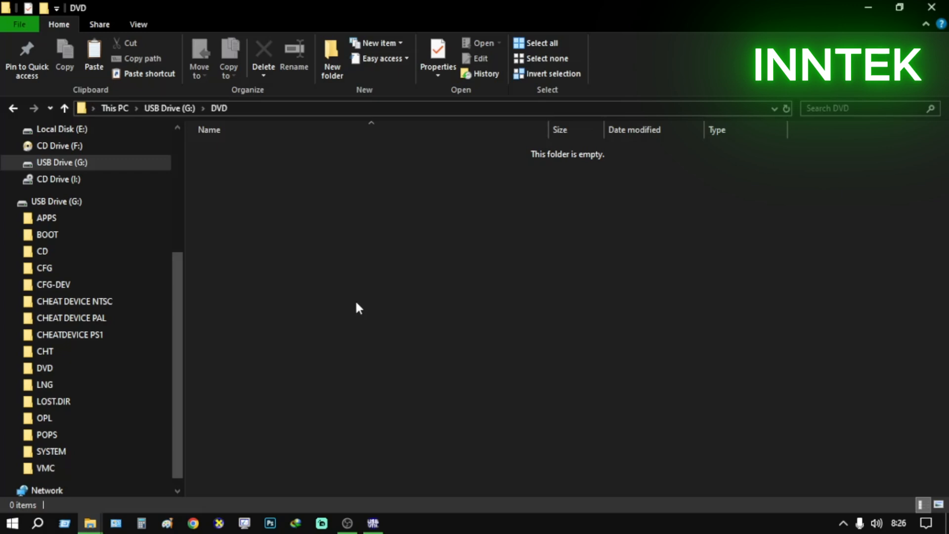
click(189, 109)
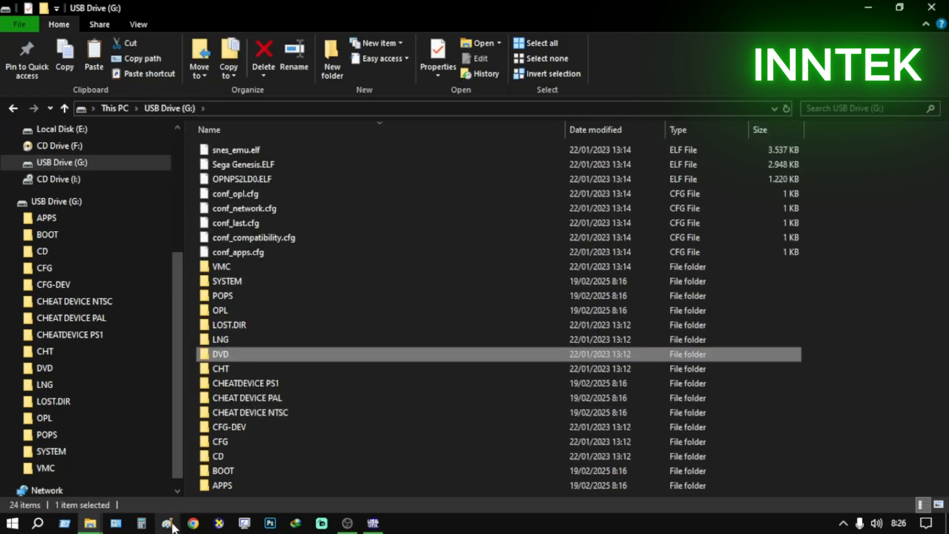
Switch to the open ROM folder containing the PS2 game images and clear its selection
mouse_move(84, 527)
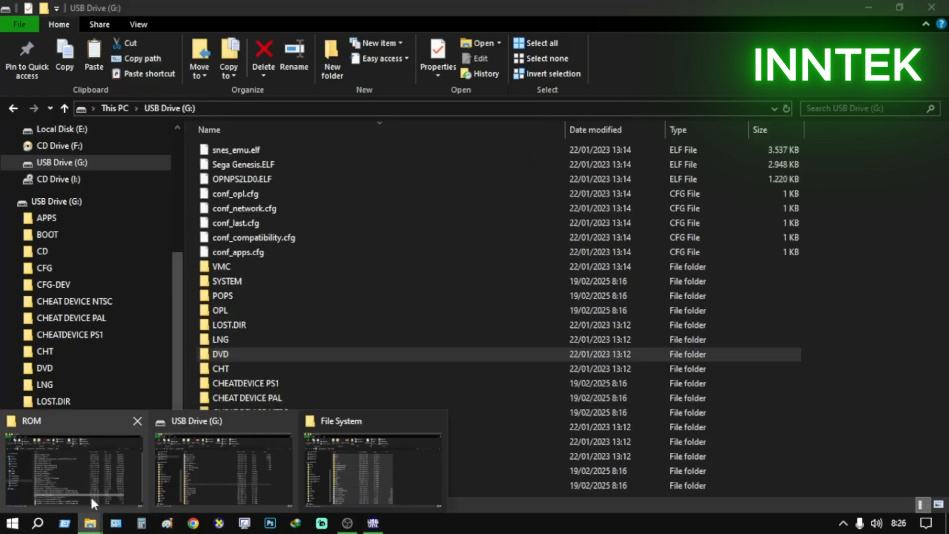
click(109, 477)
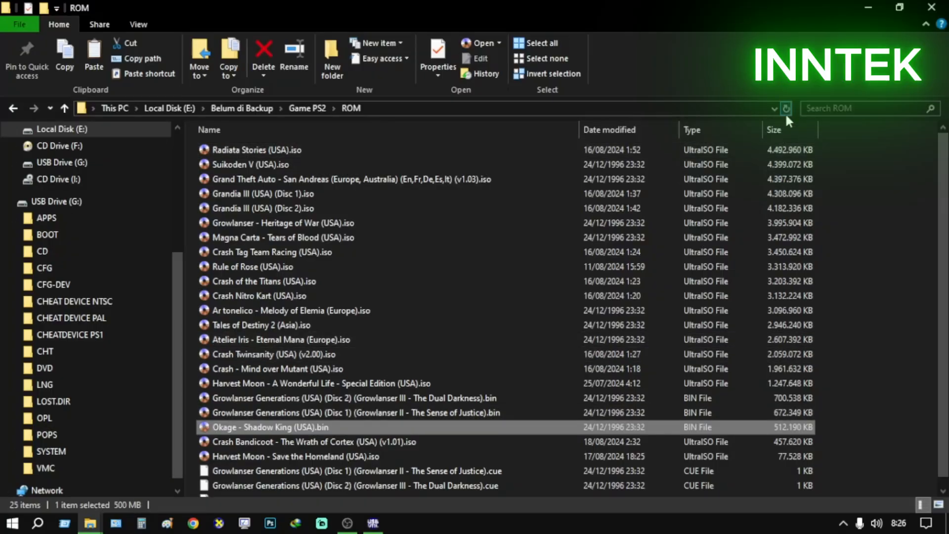
click(884, 384)
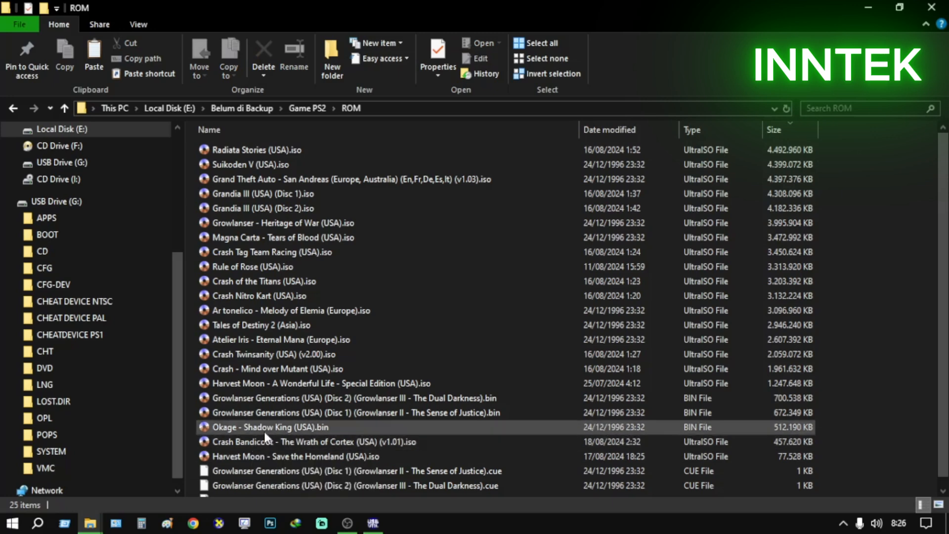
Check the sizes of the Okage and Growlanser Generations Disc 2 BIN files, including the Growlanser file's properties
click(249, 428)
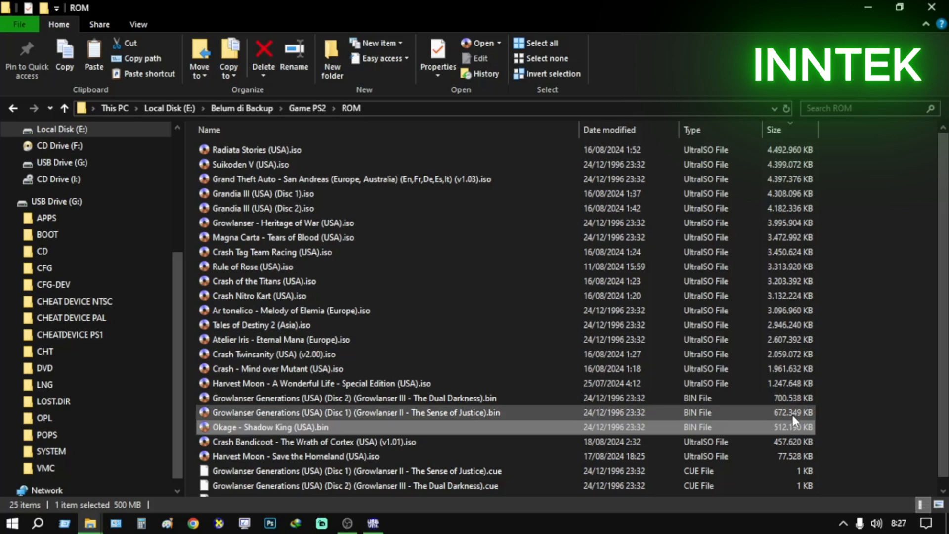
click(790, 398)
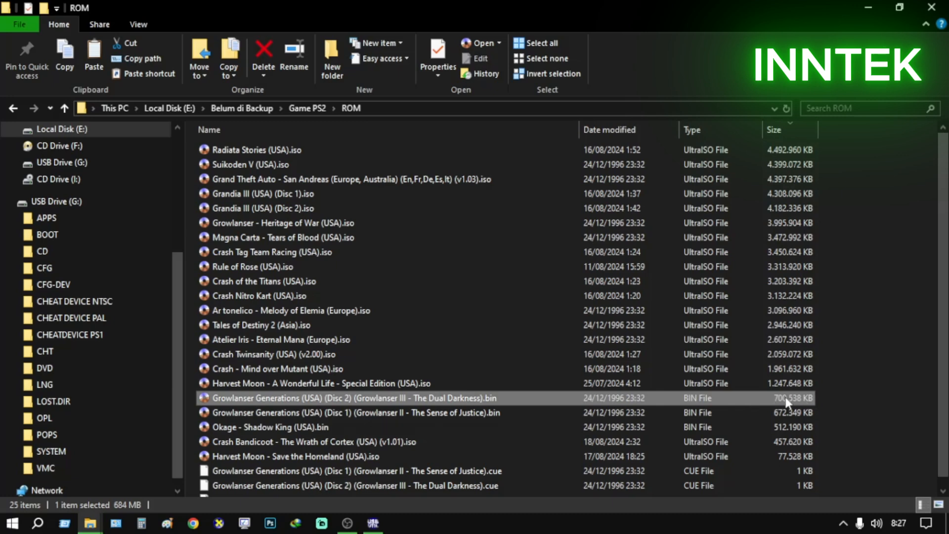
right_click(783, 397)
click(788, 386)
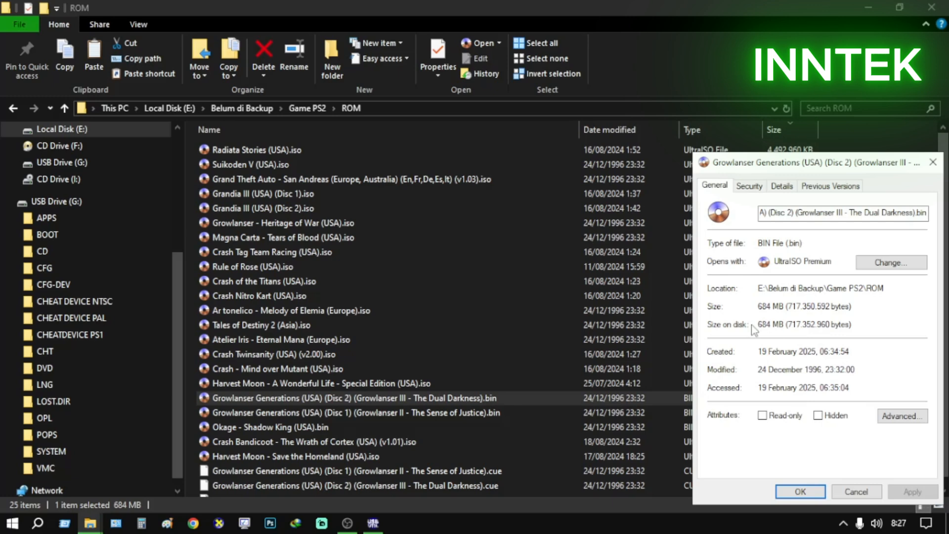
click(858, 491)
right_click(743, 398)
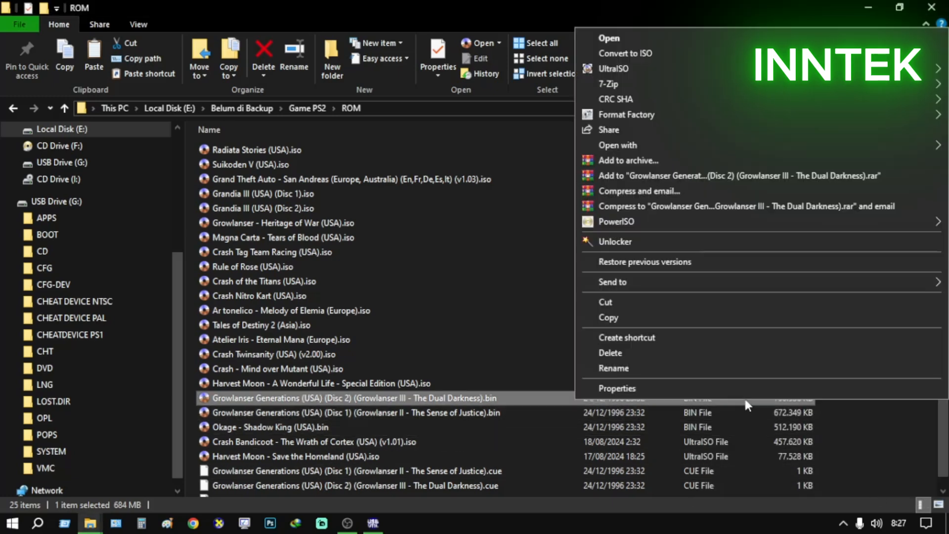
click(755, 388)
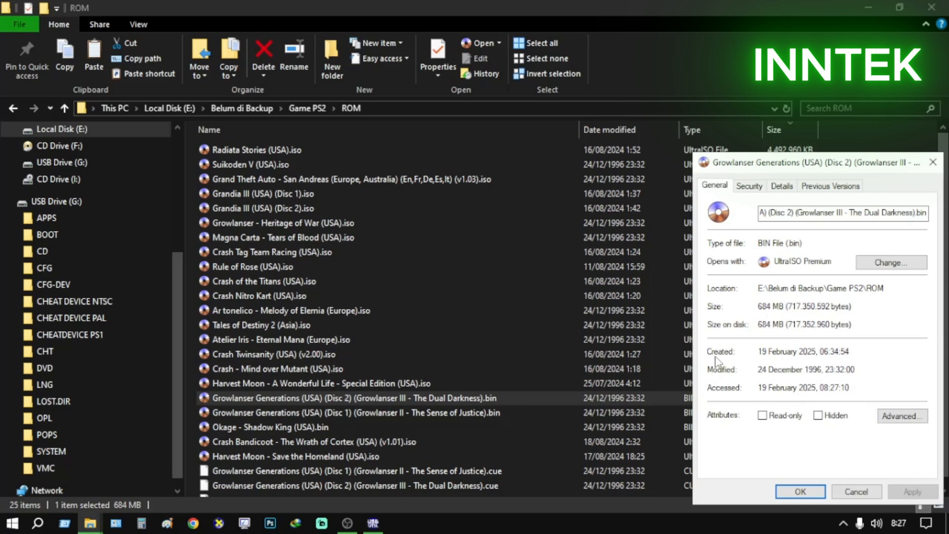
click(877, 494)
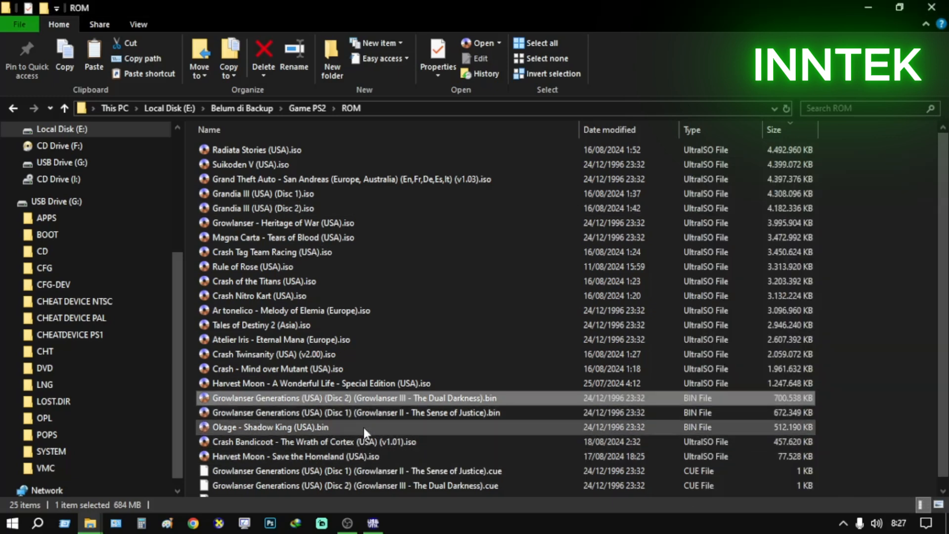
Copy the game file Okage - Shadow King (USA).bin from the ROM folder
click(317, 426)
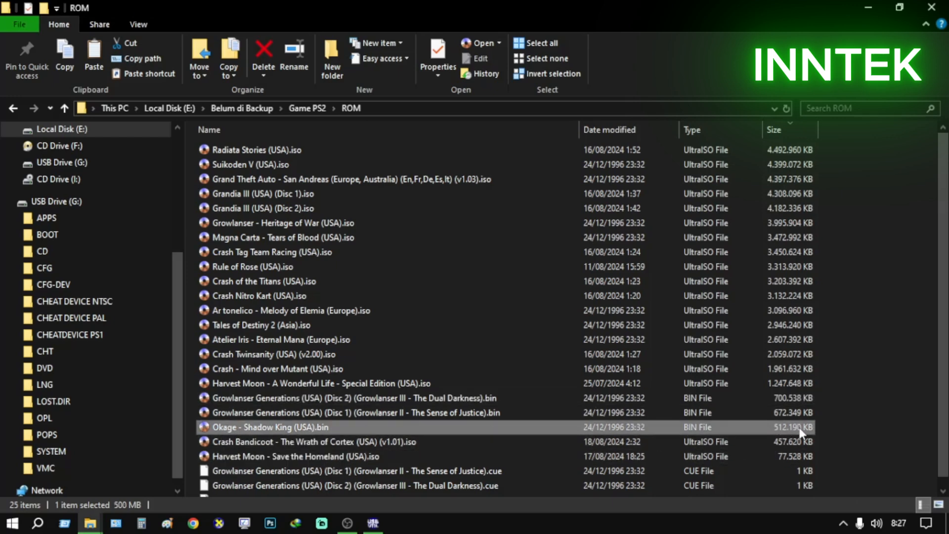
right_click(499, 426)
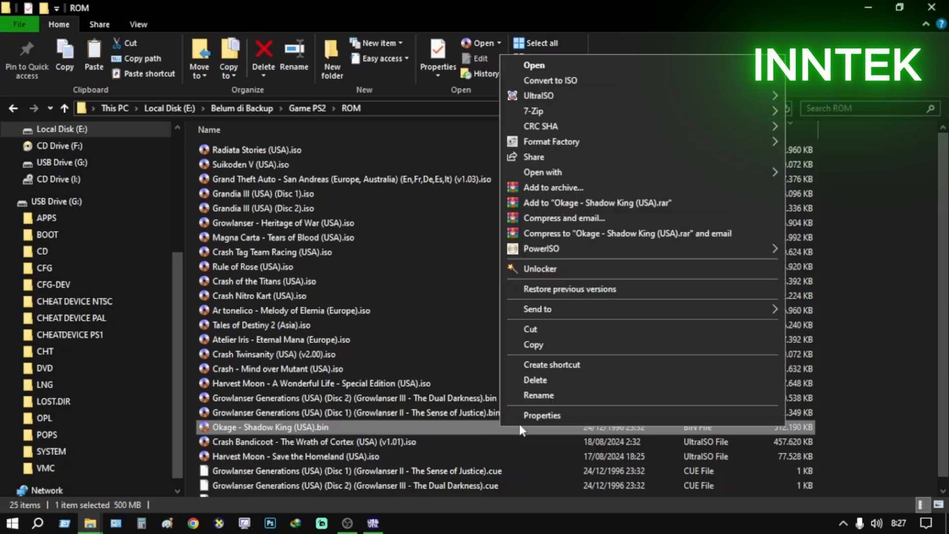
click(544, 341)
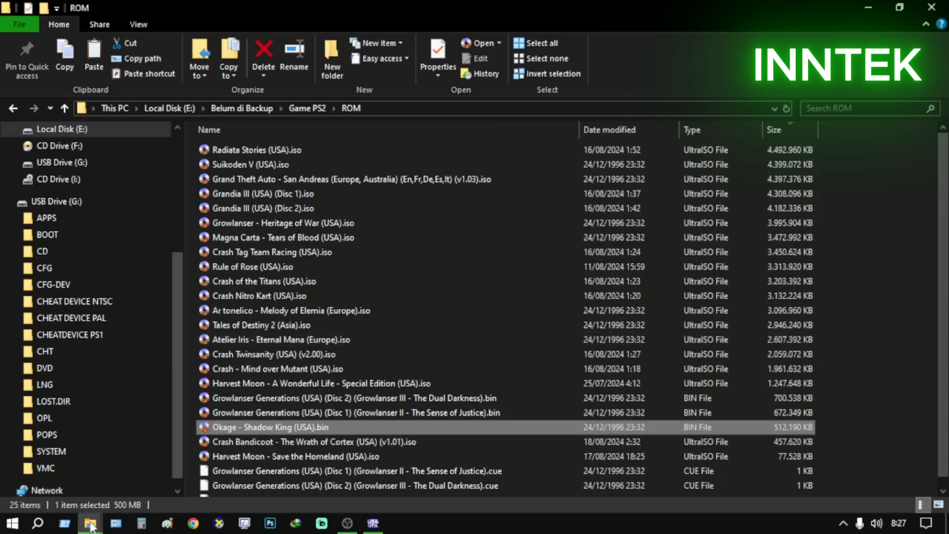
Paste the copied Okage - Shadow King (USA).bin into the CD folder on USB Drive (G:)
mouse_move(90, 521)
click(227, 476)
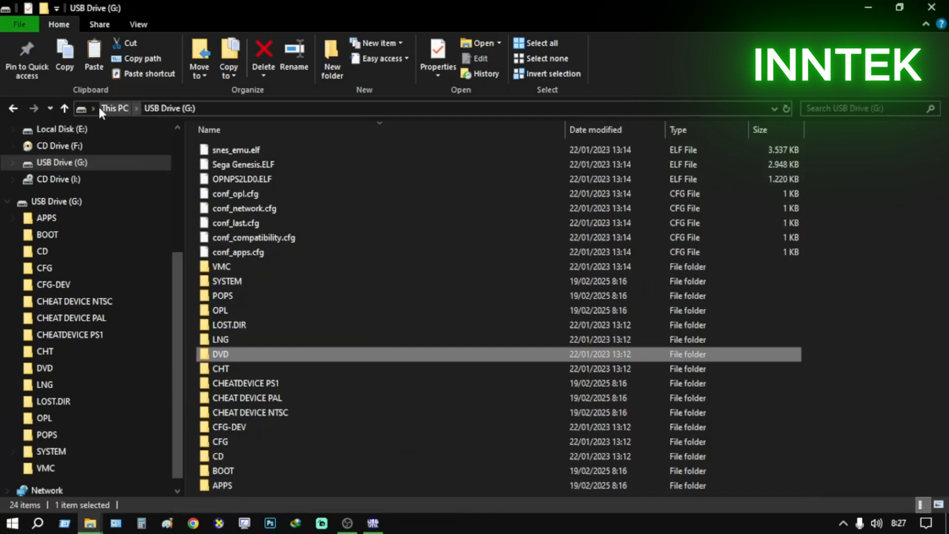
click(117, 108)
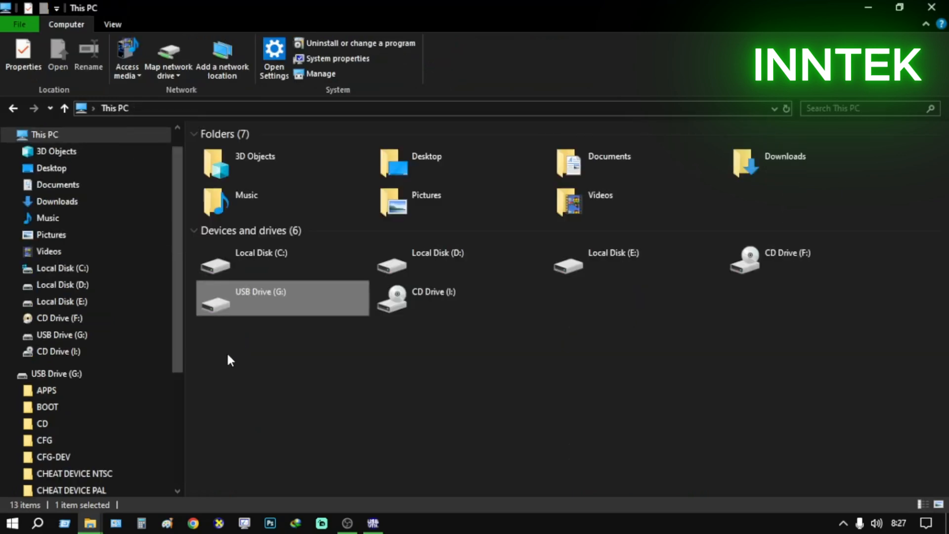
double_click(300, 301)
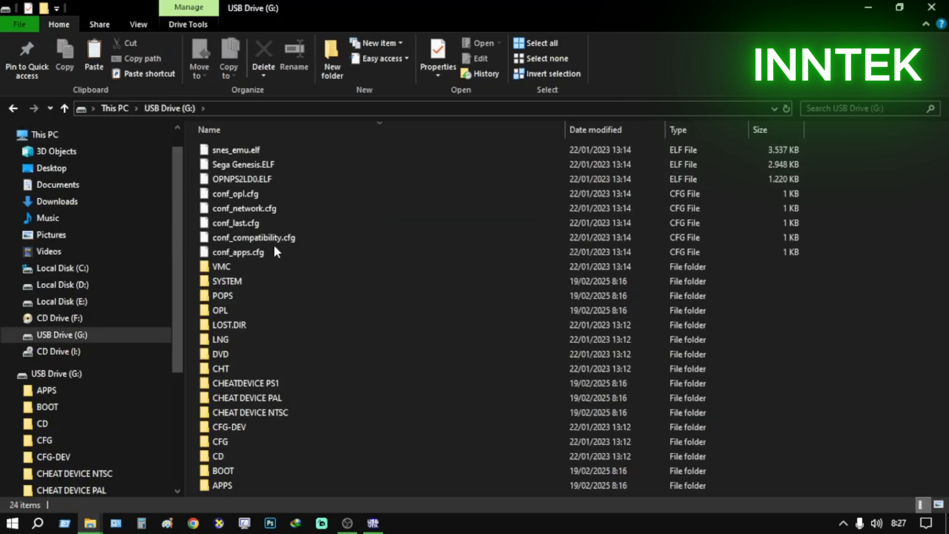
double_click(231, 457)
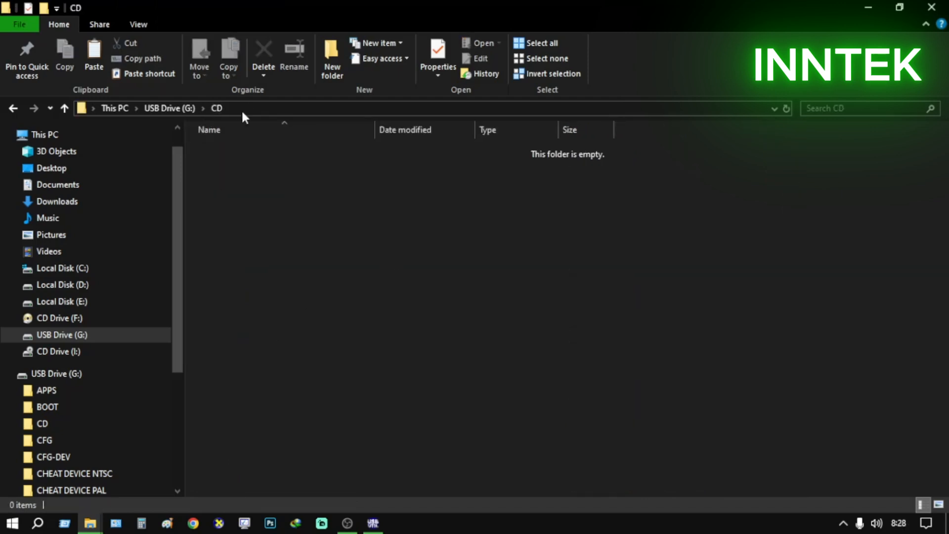
right_click(411, 268)
click(480, 387)
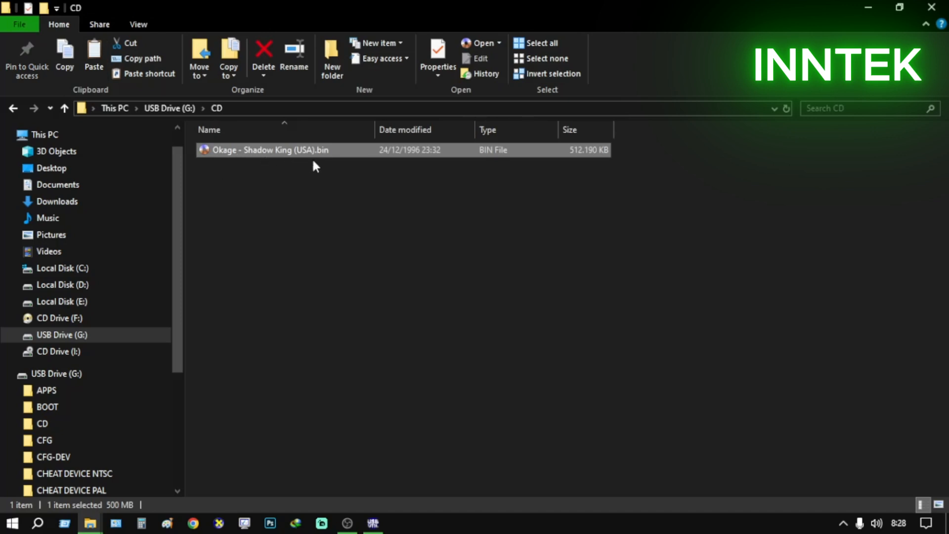
Reopen the CD folder from the USB drive's root and view the file size properties of Okage - Shadow King (USA).bin
click(170, 108)
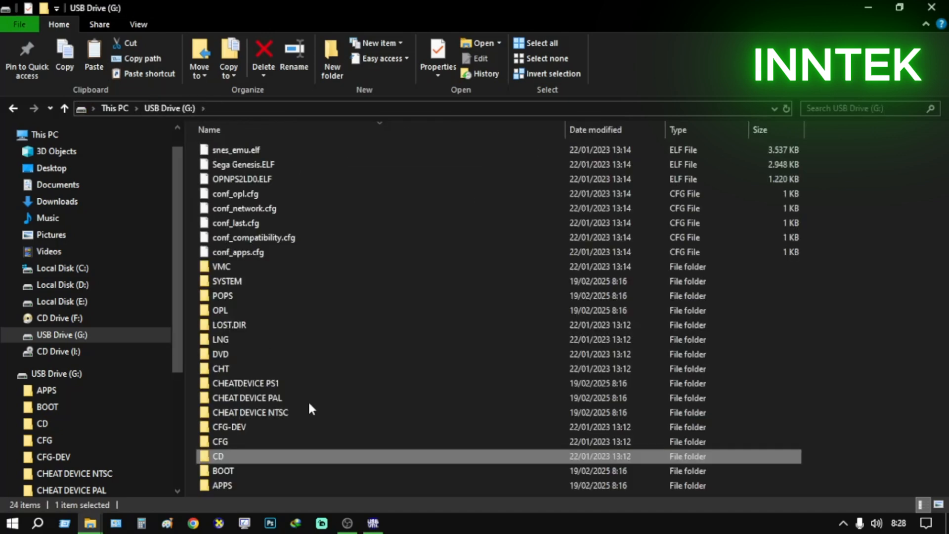
mouse_move(263, 456)
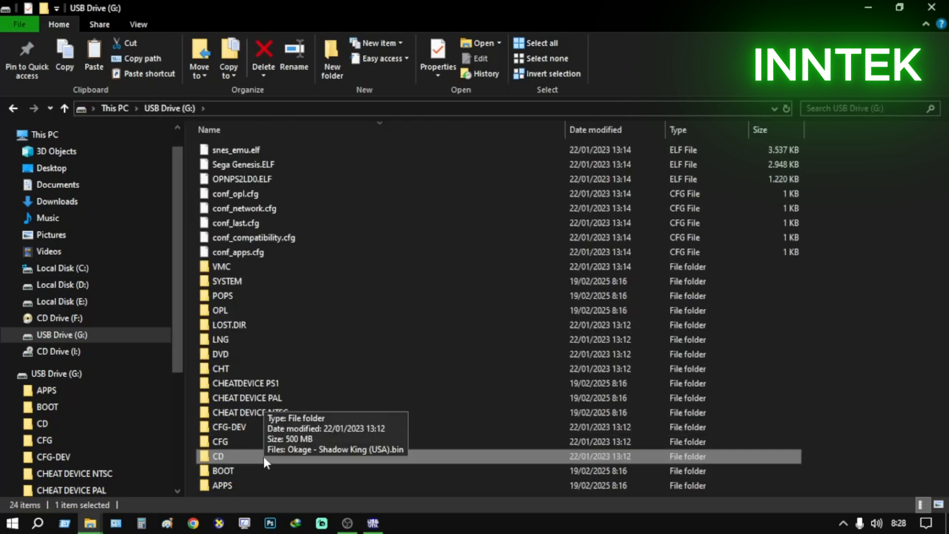
double_click(239, 455)
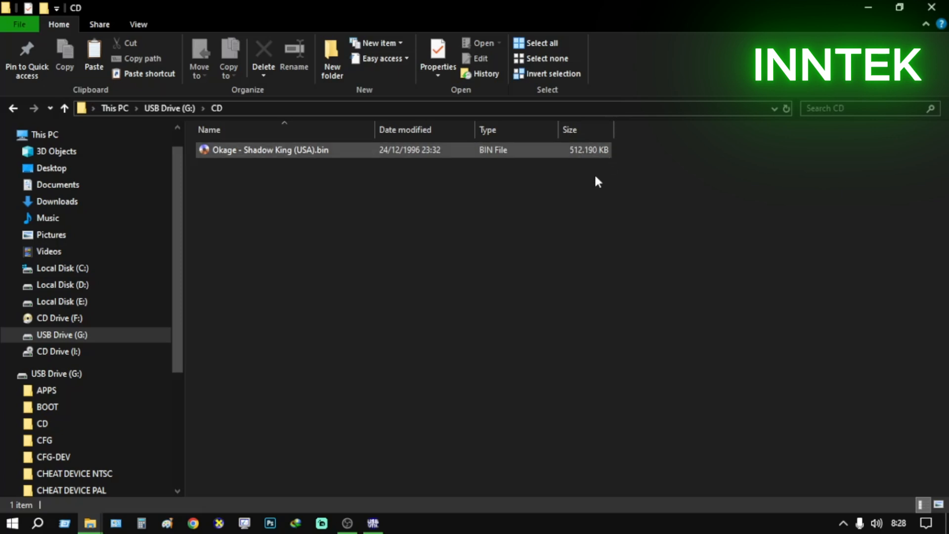
right_click(571, 152)
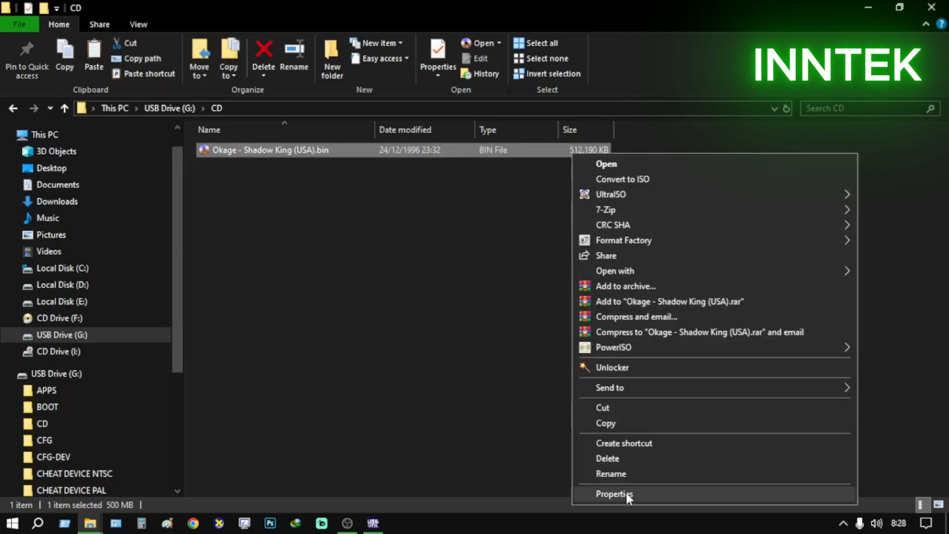
click(602, 493)
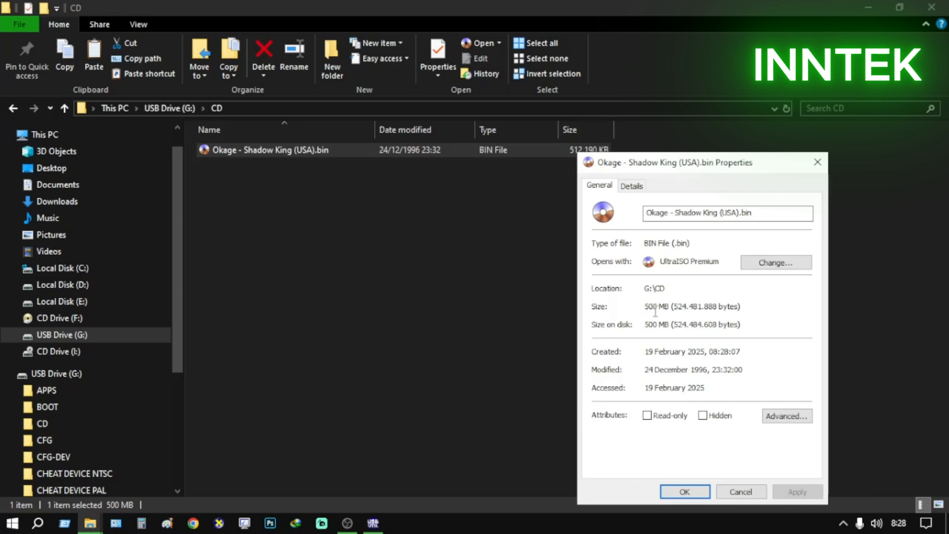
Close the file properties, look inside the DVD folder on USB Drive (G:), and return to the drive's root
click(740, 492)
click(249, 178)
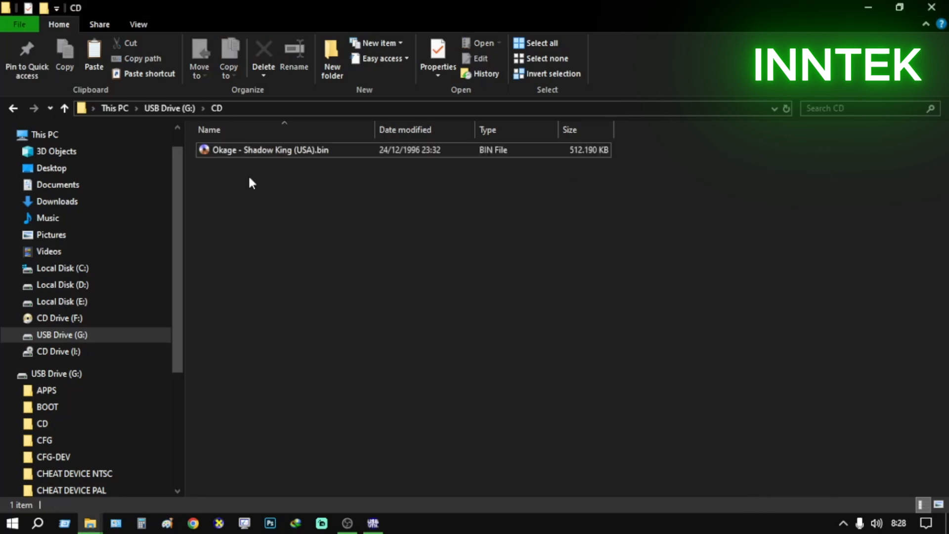
click(181, 110)
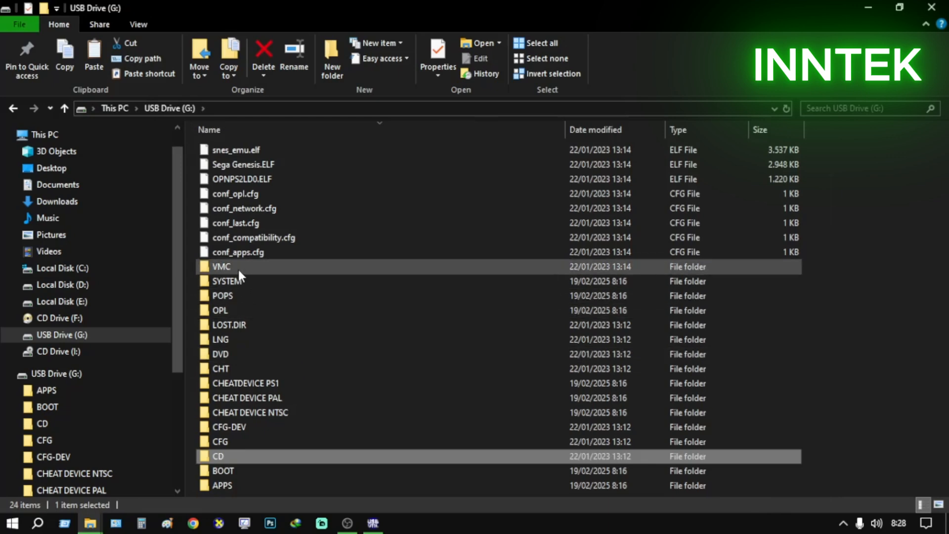
double_click(251, 354)
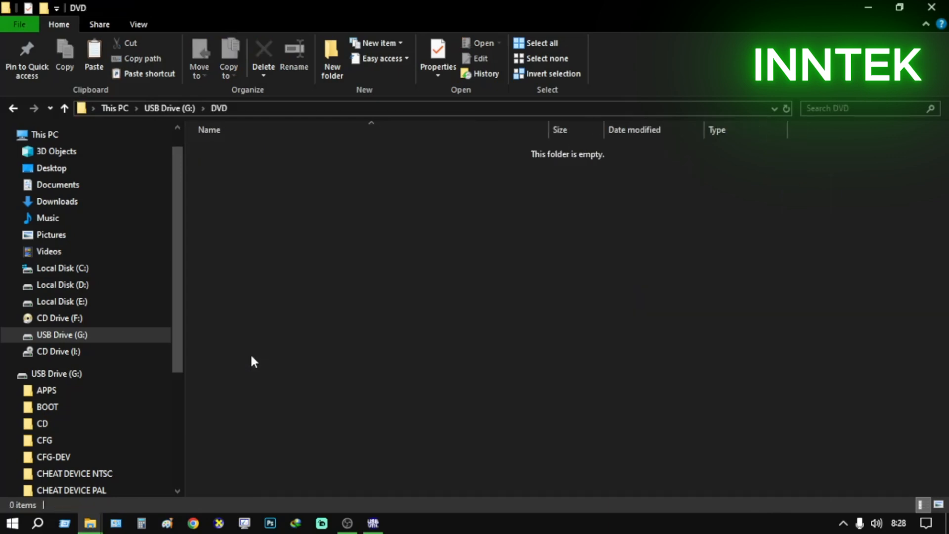
click(184, 111)
Switch to the ROM folder and check the file size of Grandia III (USA) (Disc 2).iso in its properties
mouse_move(90, 525)
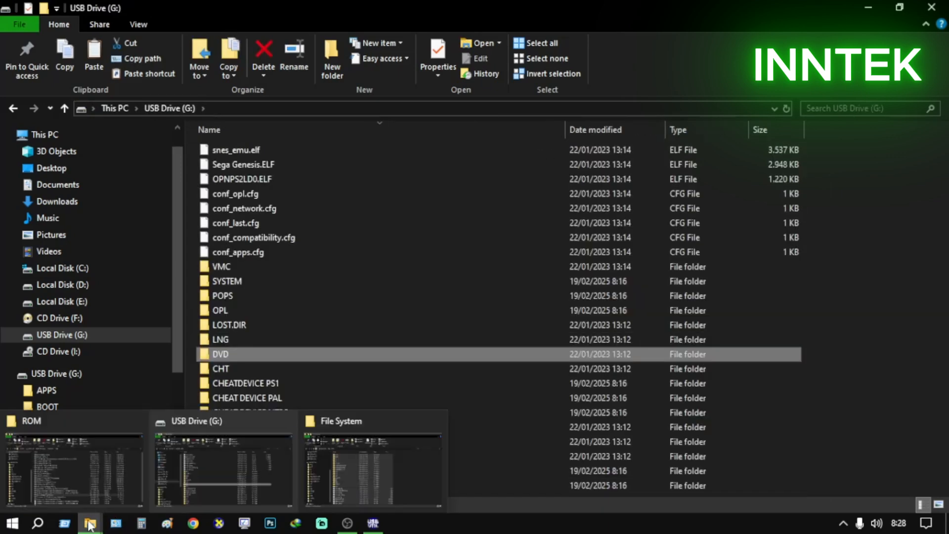
click(113, 465)
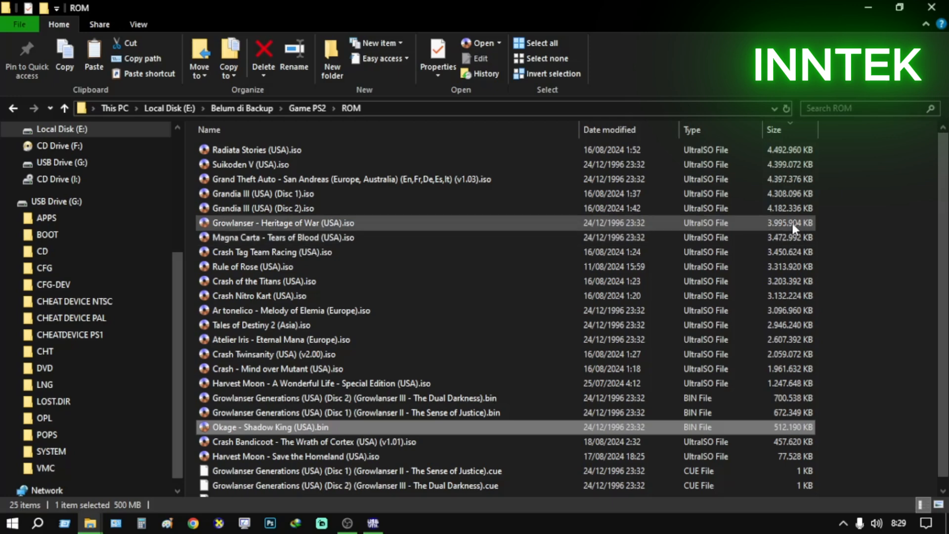
right_click(789, 206)
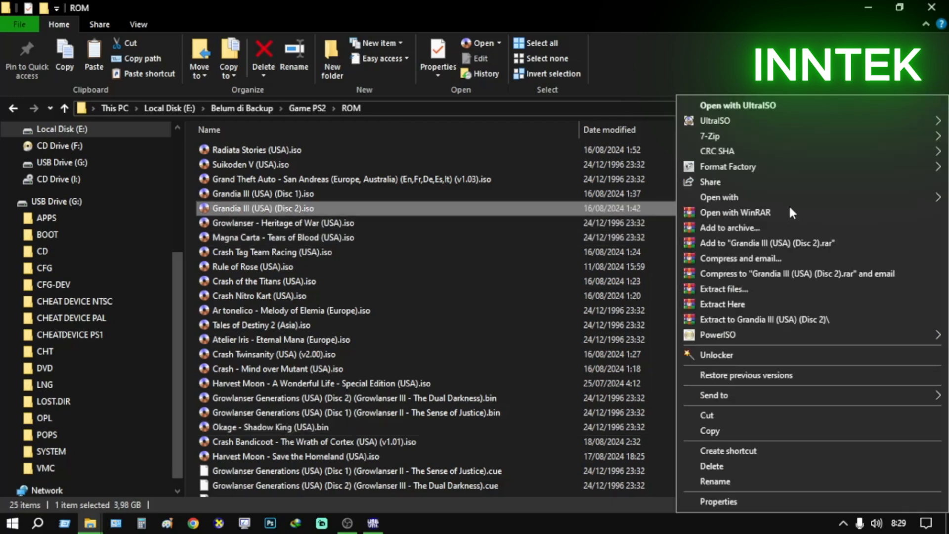
click(779, 499)
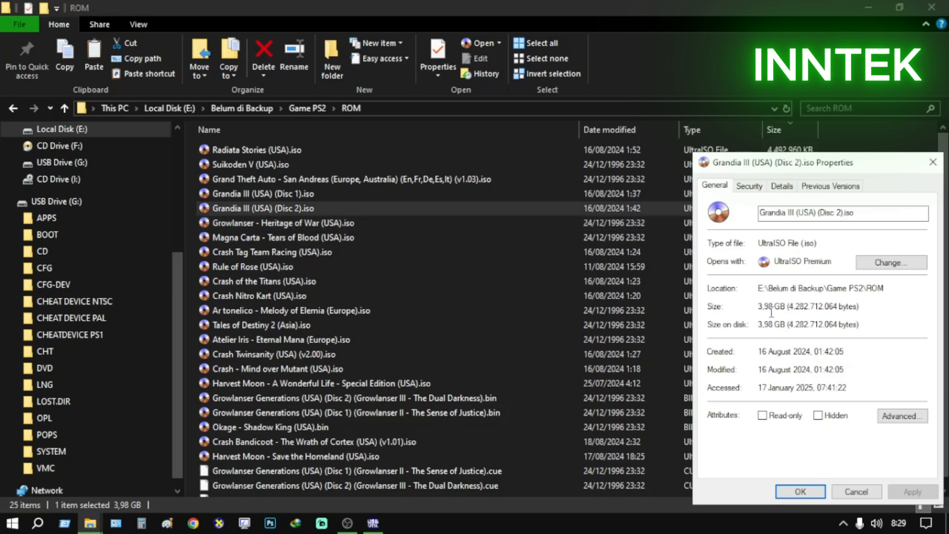
click(854, 492)
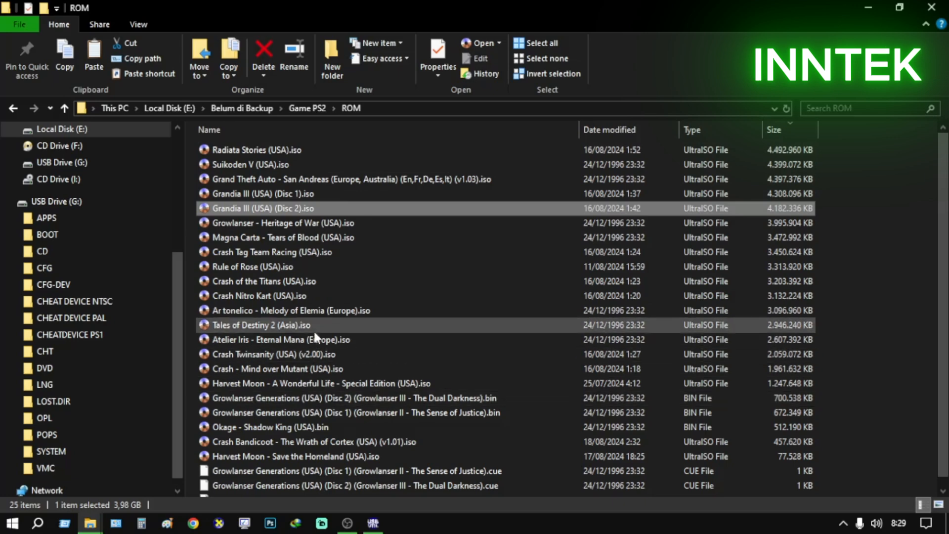
Check the file size of Ar tonelico - Melody of Elemia (Europe).iso in its properties
click(291, 313)
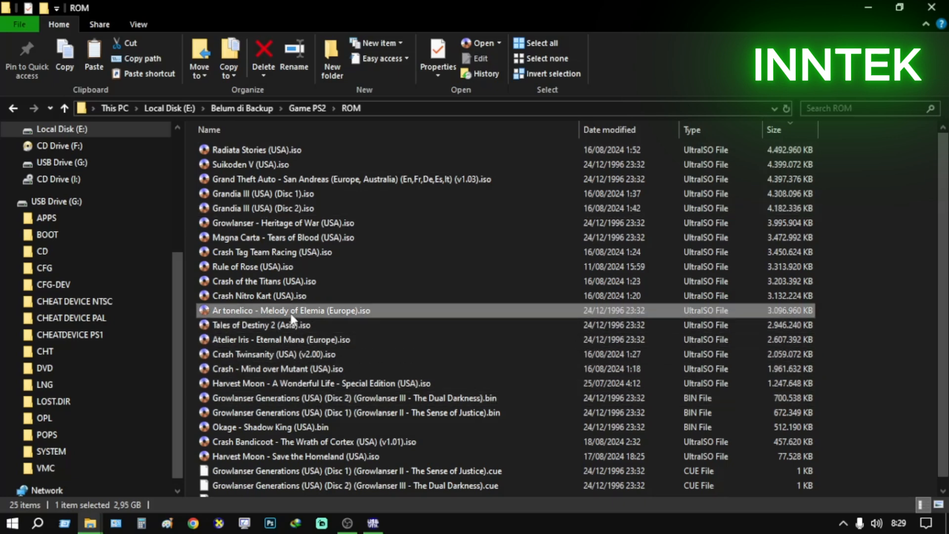
right_click(781, 310)
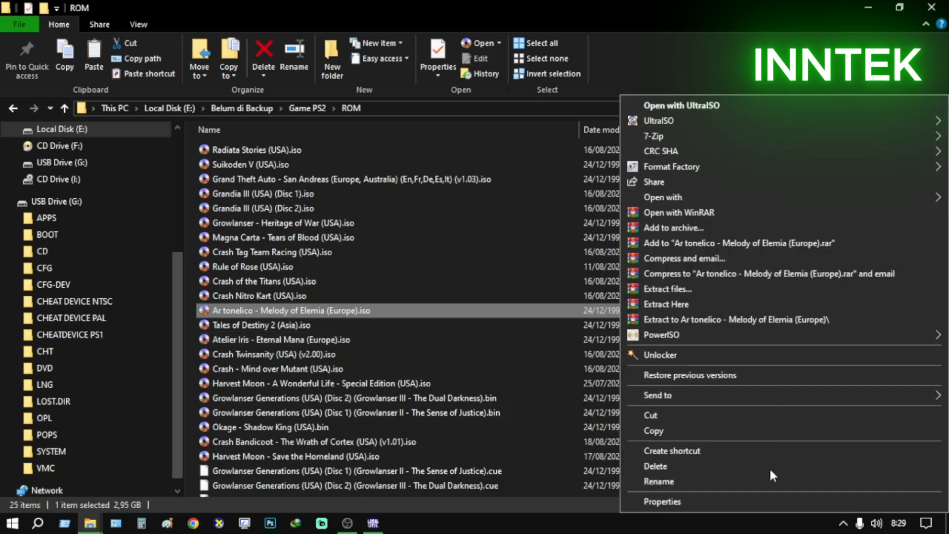
click(767, 499)
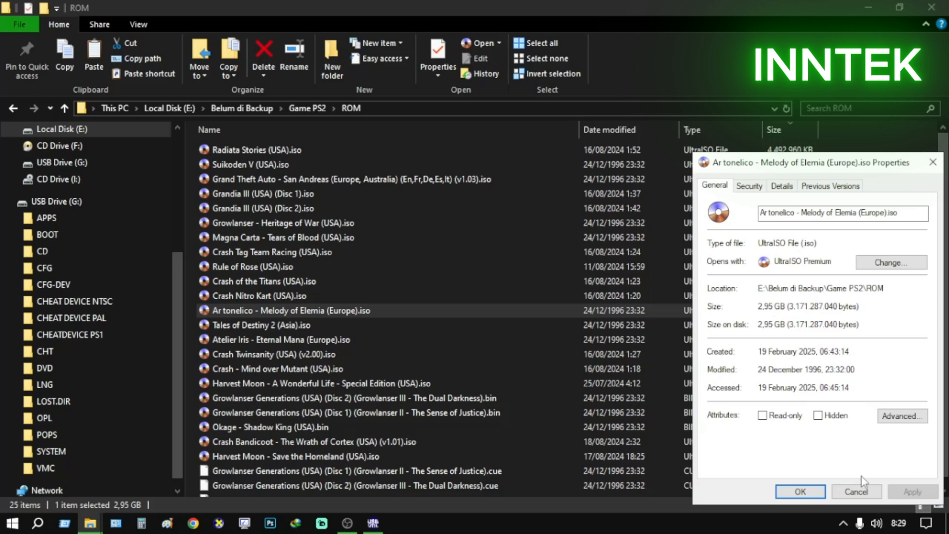
click(856, 490)
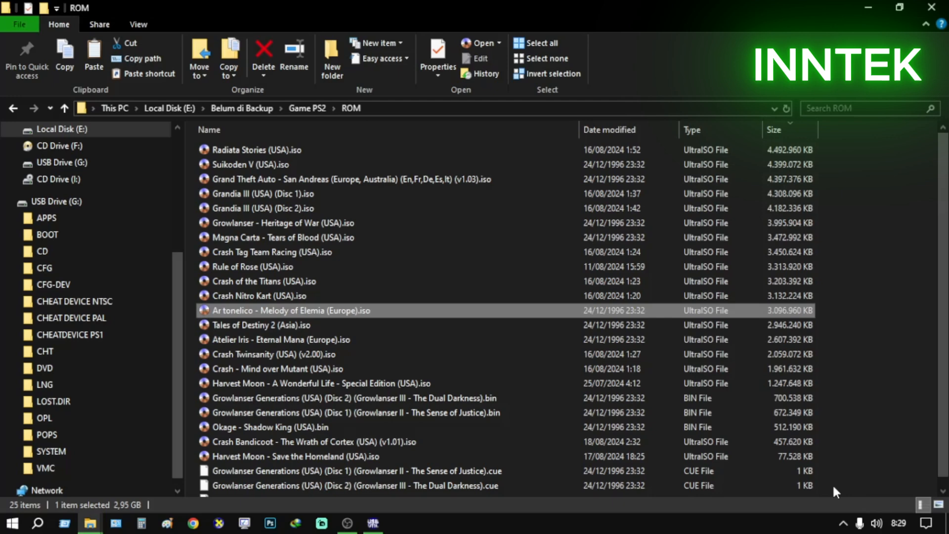
Copy Ar tonelico - Melody of Elemia (Europe).iso from the ROM folder into the DVD folder on USB Drive (G:)
right_click(271, 308)
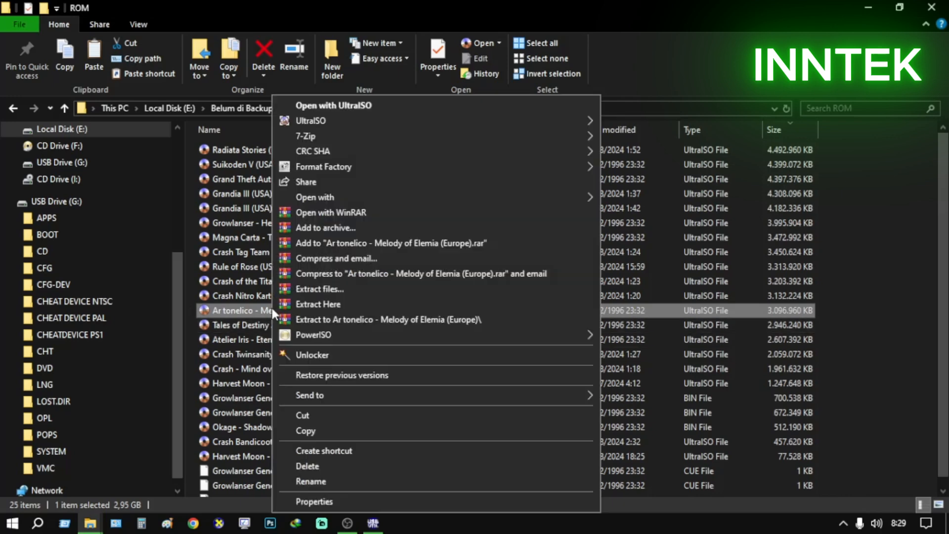
click(328, 430)
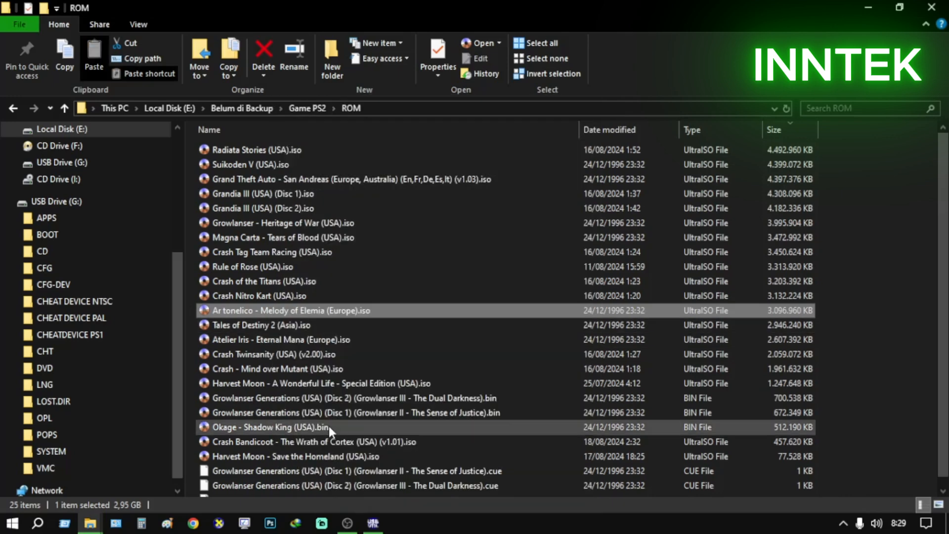
click(89, 525)
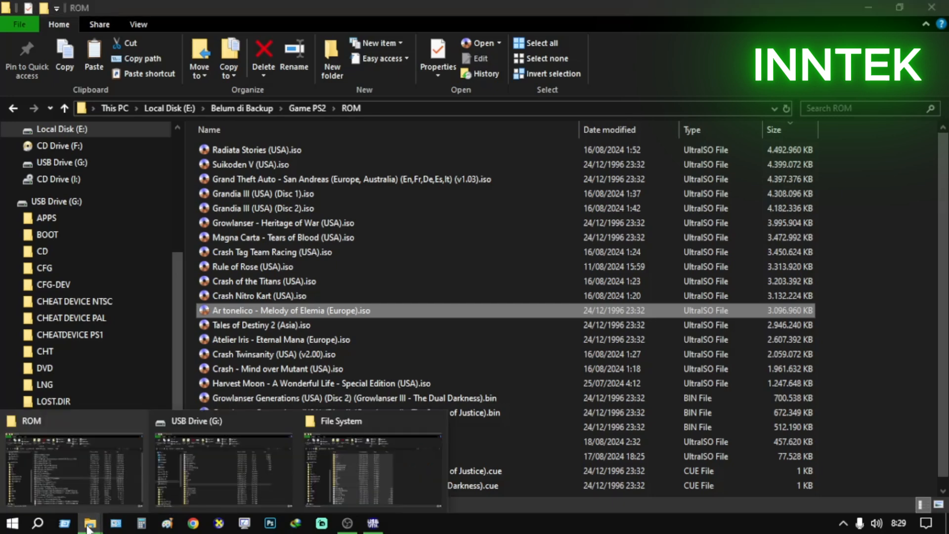
click(229, 493)
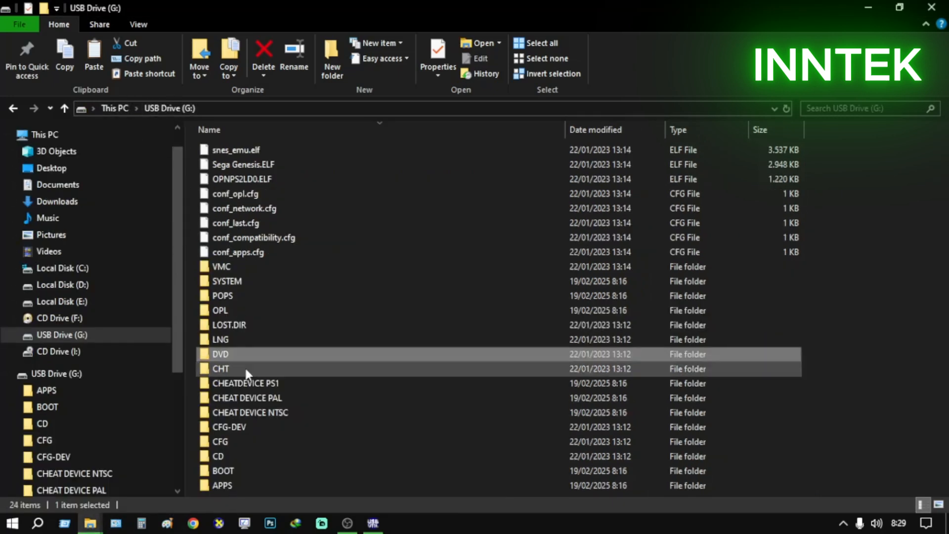
double_click(239, 354)
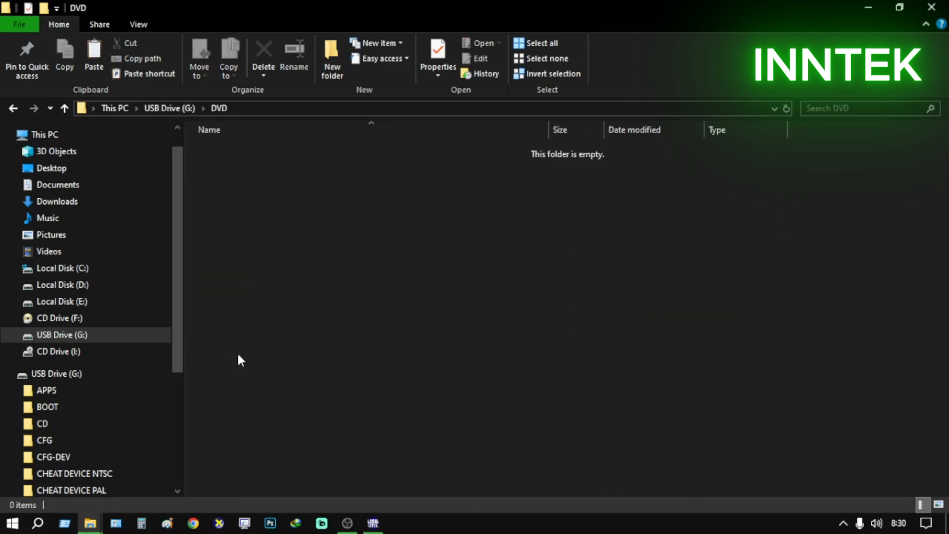
right_click(462, 278)
click(523, 396)
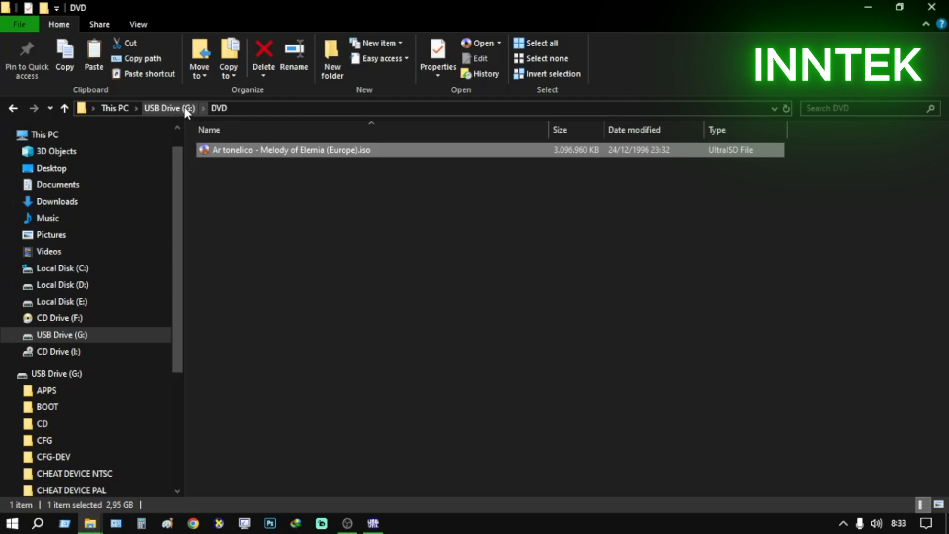
Return to the ROM folder and check the file size of Radiata Stories (USA).iso in its properties
click(90, 523)
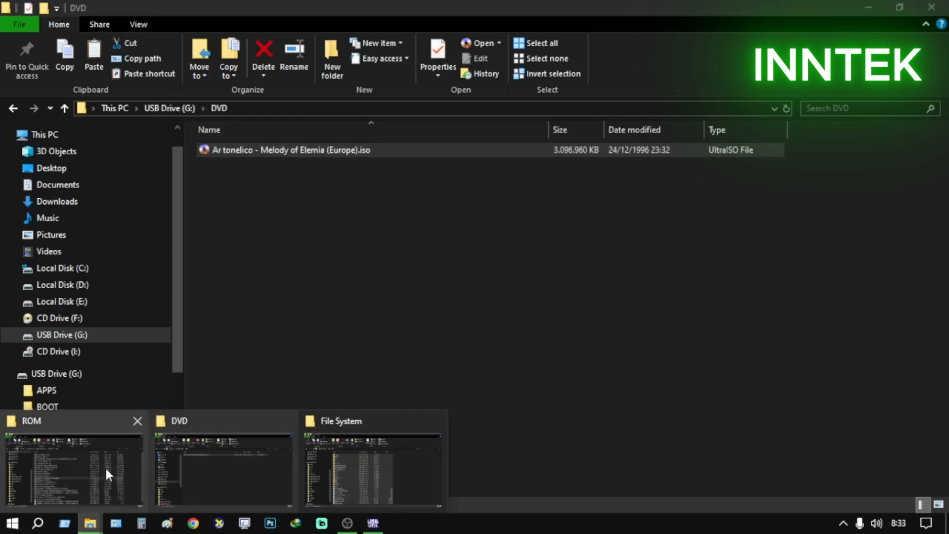
click(106, 470)
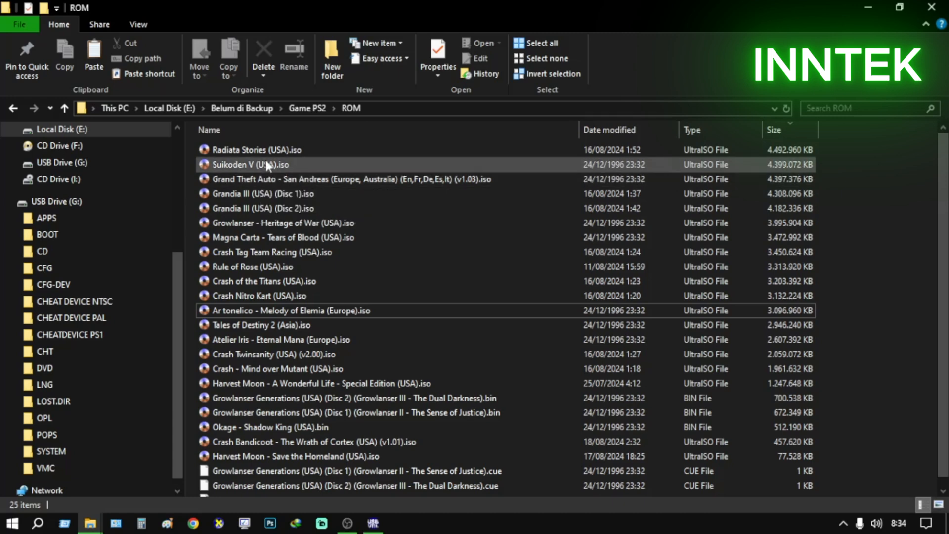
click(272, 148)
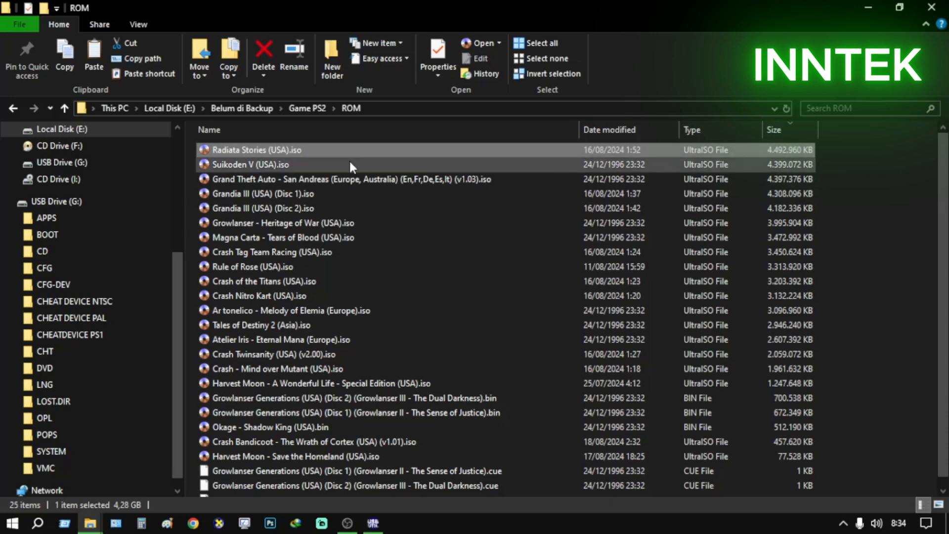
click(280, 162)
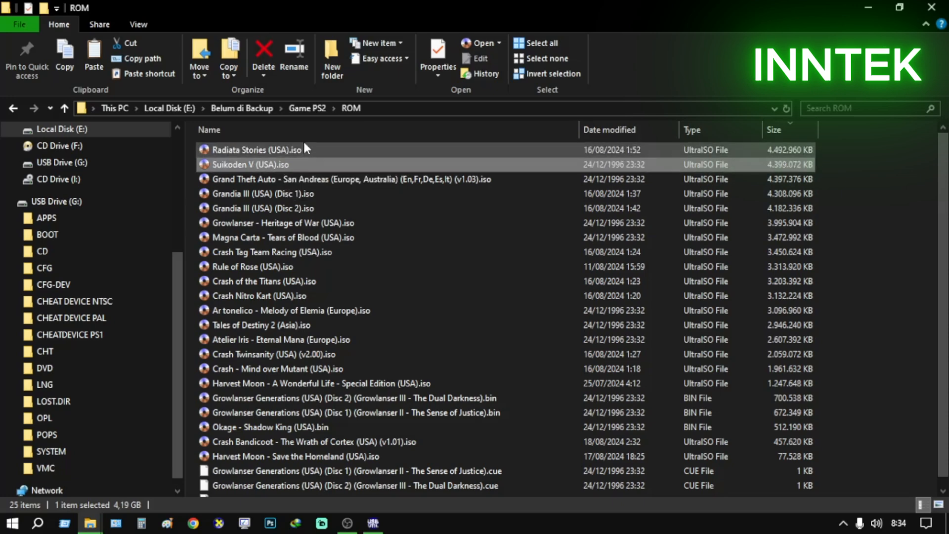
click(305, 149)
right_click(305, 149)
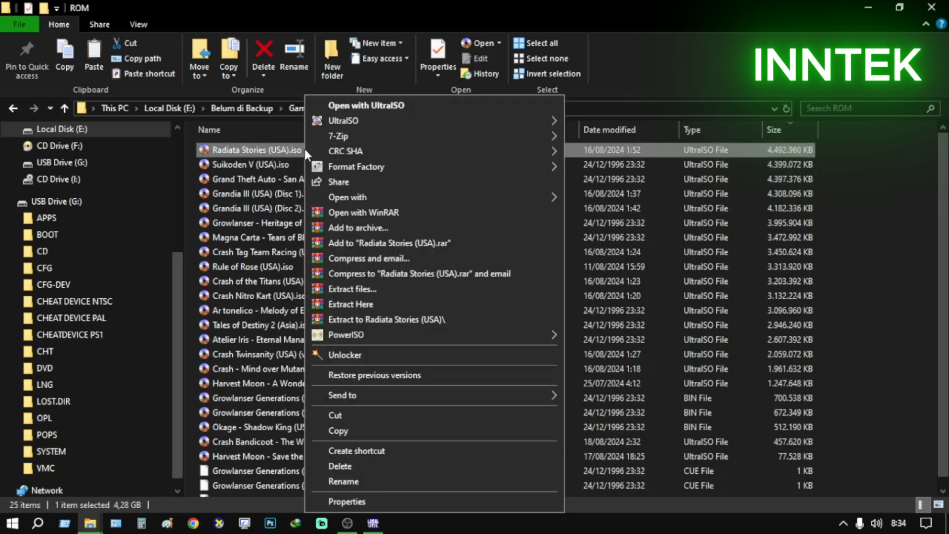
click(389, 502)
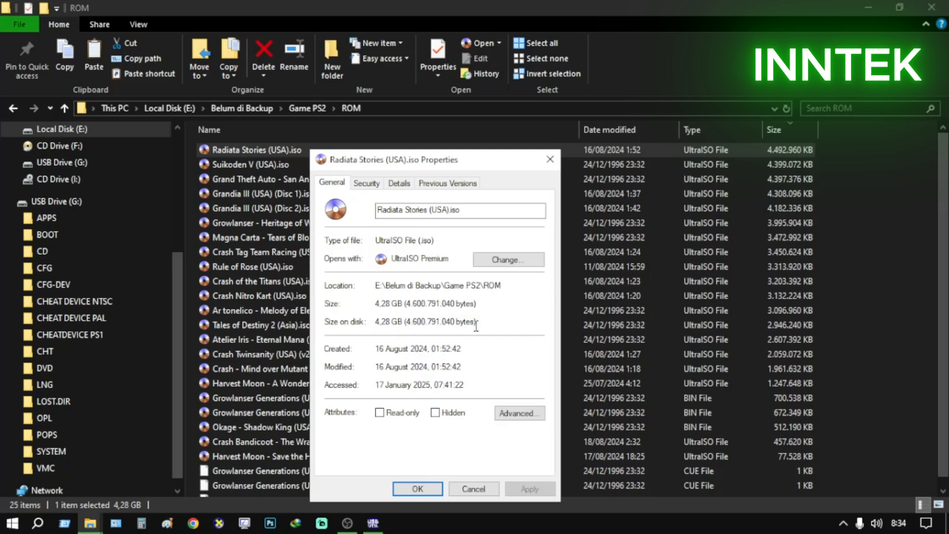
click(485, 493)
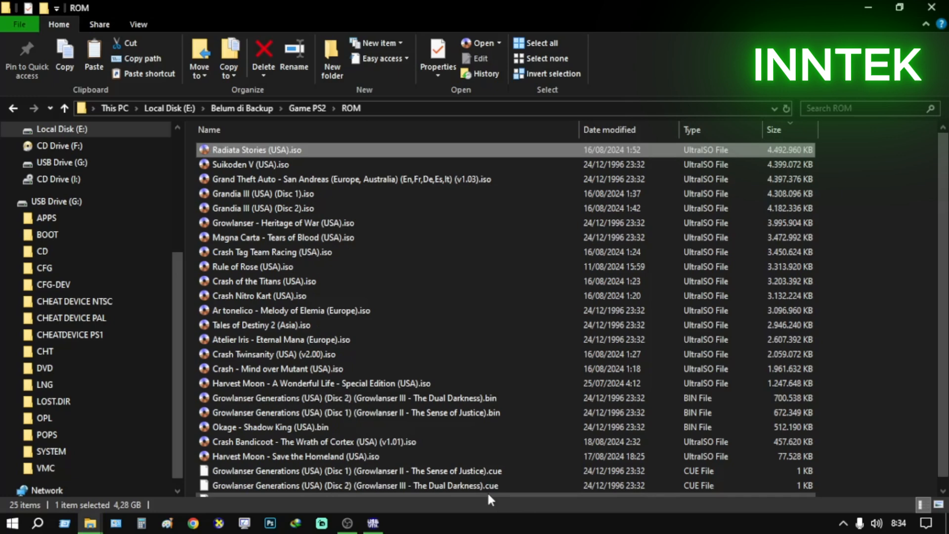
Try to copy Radiata Stories (USA).iso from the ROM folder into the DVD folder on USB Drive (G:)
right_click(315, 149)
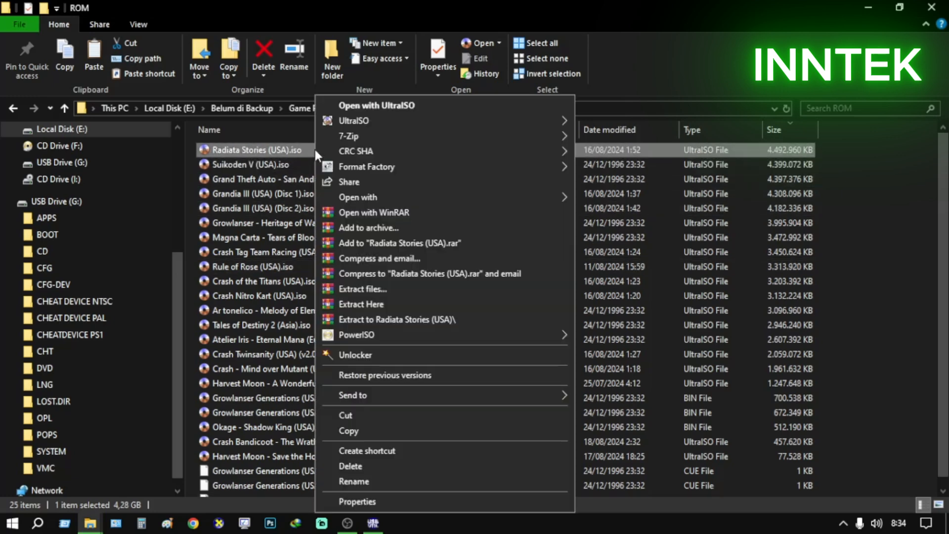
click(382, 429)
mouse_move(105, 522)
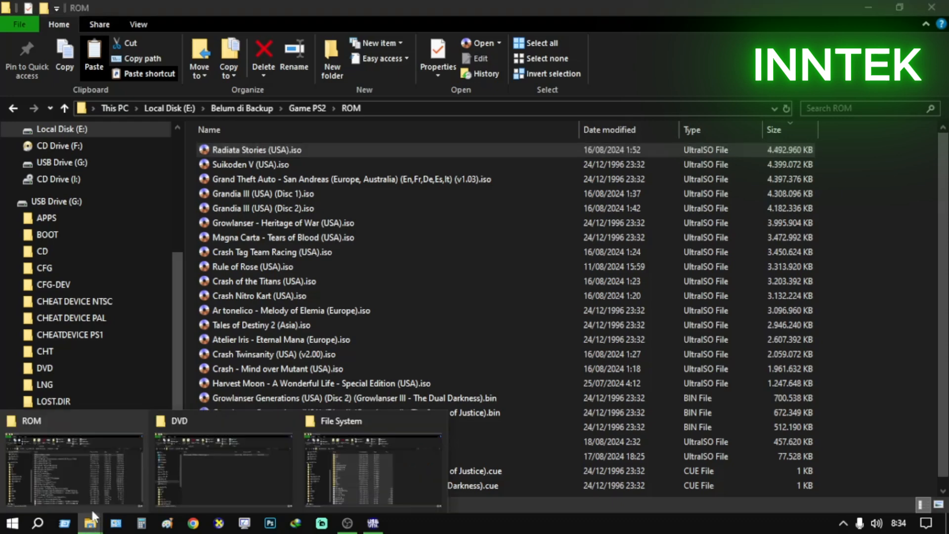
click(213, 462)
click(234, 376)
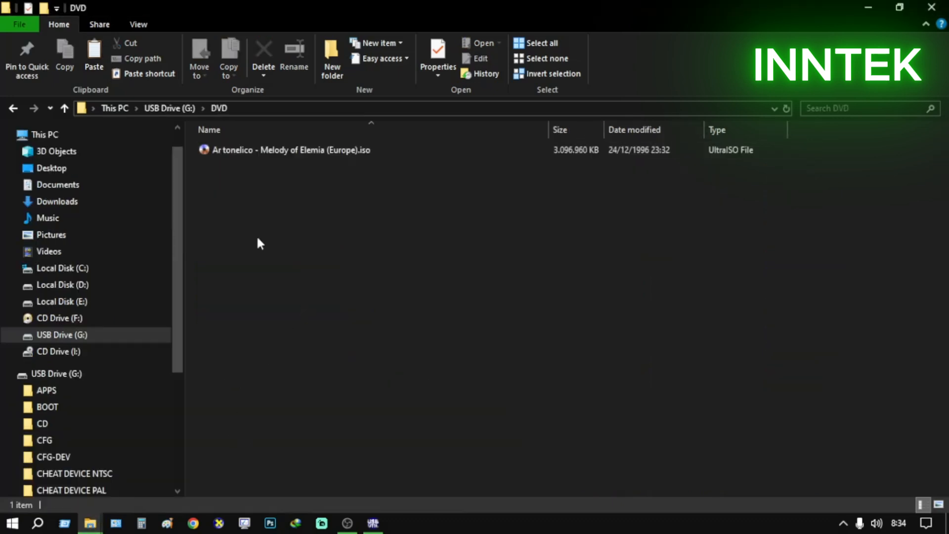
right_click(418, 270)
click(485, 385)
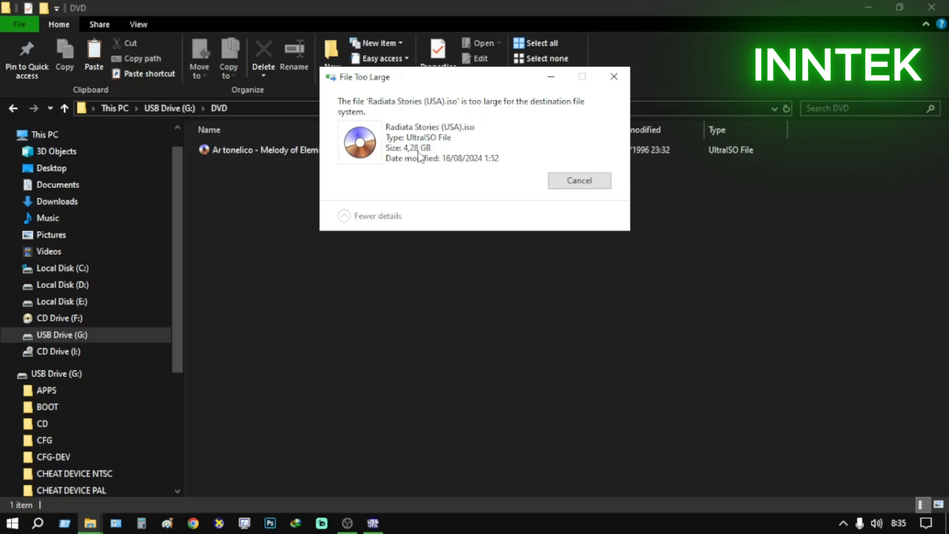
click(593, 182)
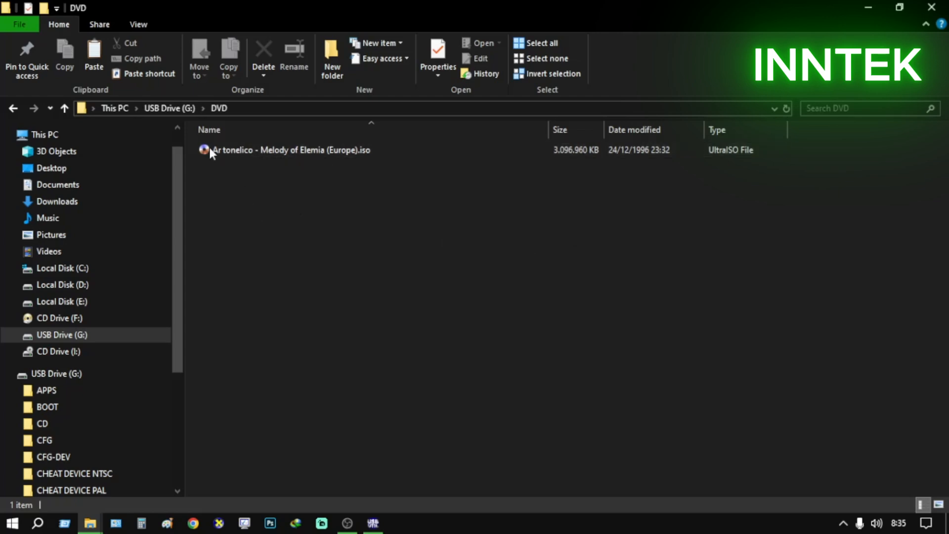
Go up from the DVD folder to This PC and switch to the USBUtil 2.00 window
click(170, 106)
click(111, 107)
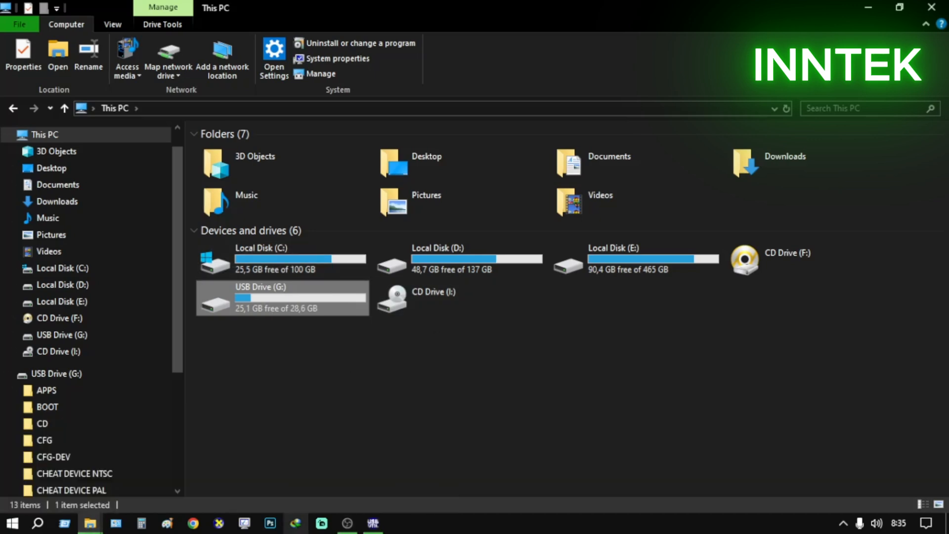
click(372, 523)
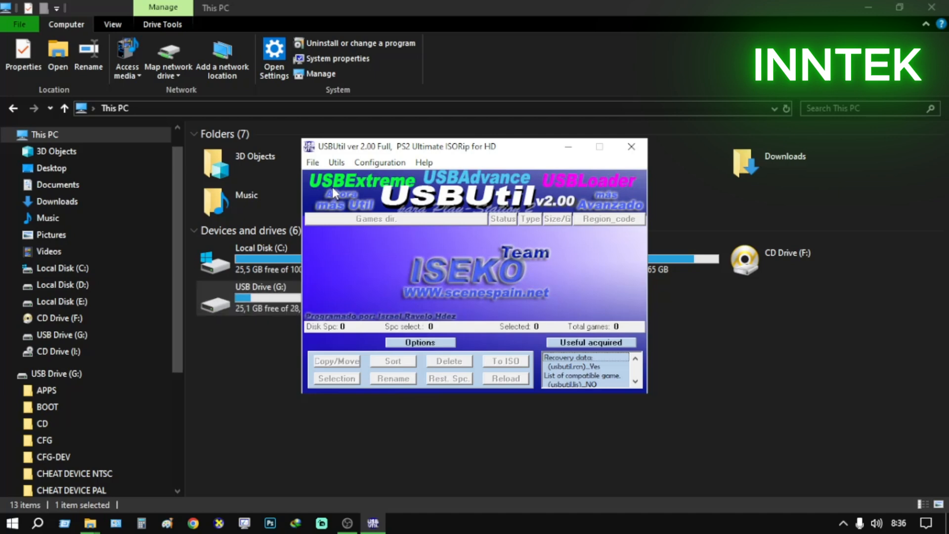
Bring up the ROM folder's Explorer window behind USBUtil
click(313, 163)
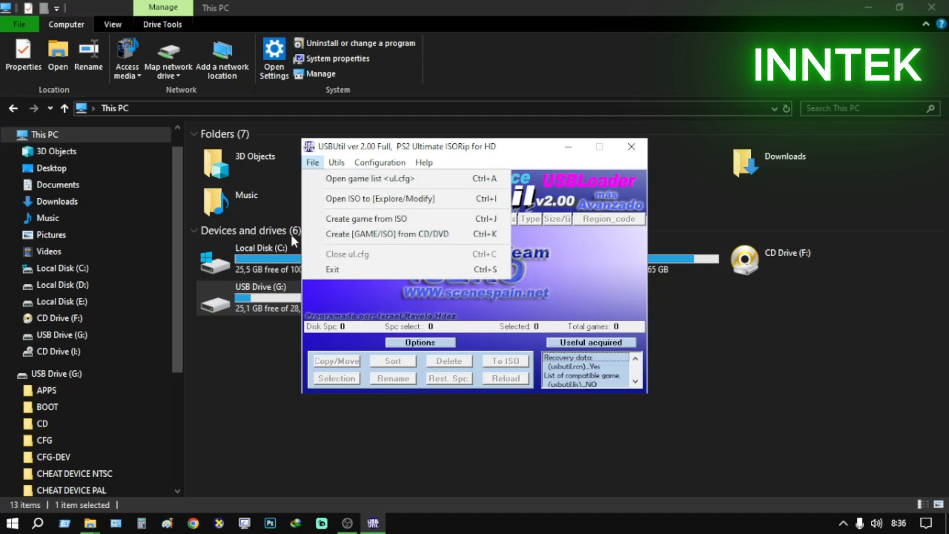
click(372, 150)
click(313, 164)
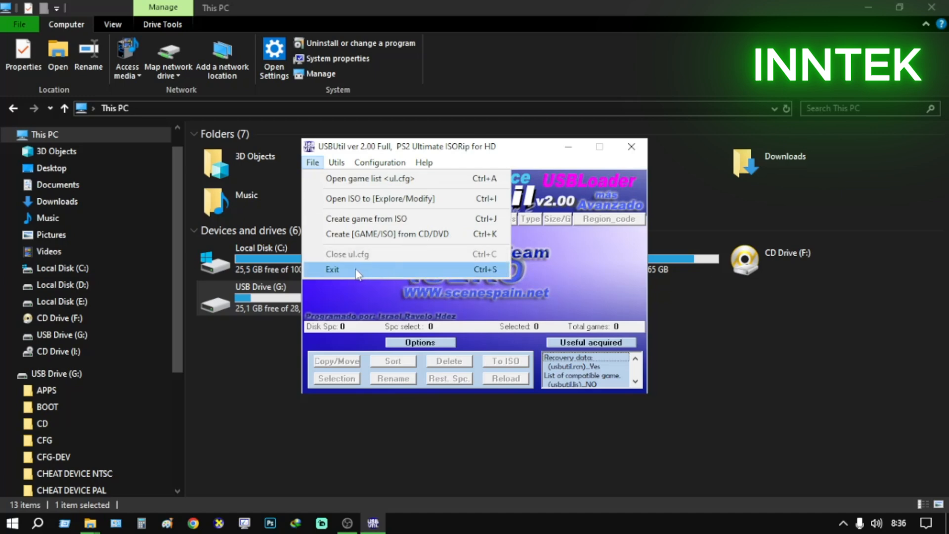
click(91, 523)
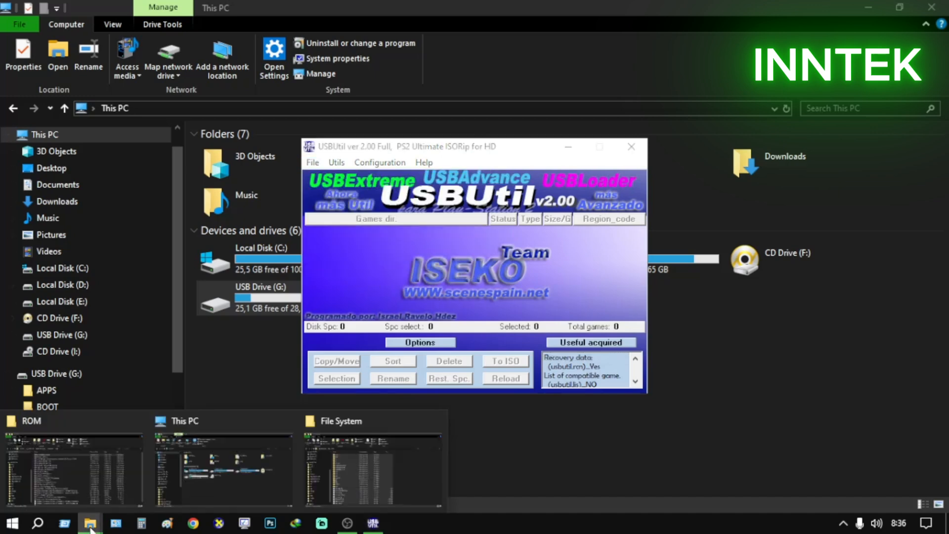
click(90, 485)
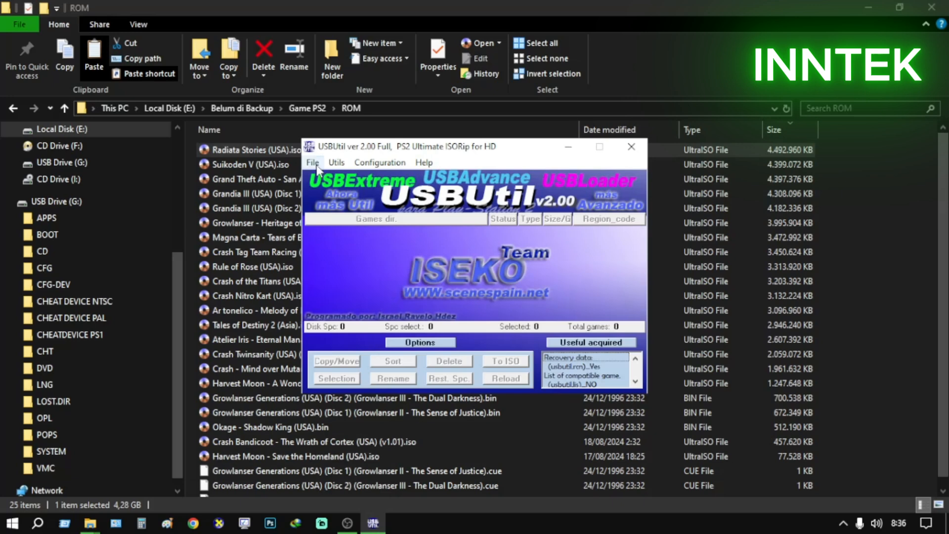
Open the Create game from ISO dialog in USBUtil
click(313, 163)
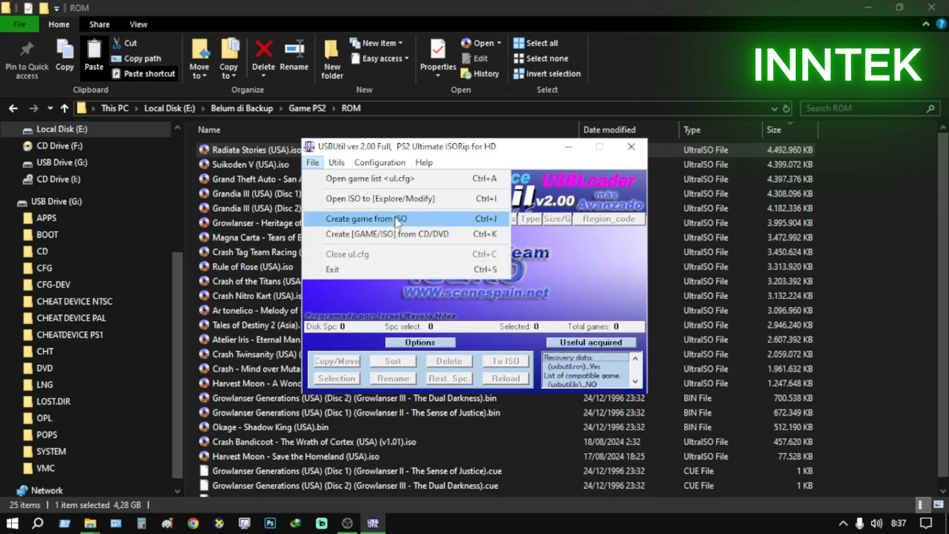
click(428, 150)
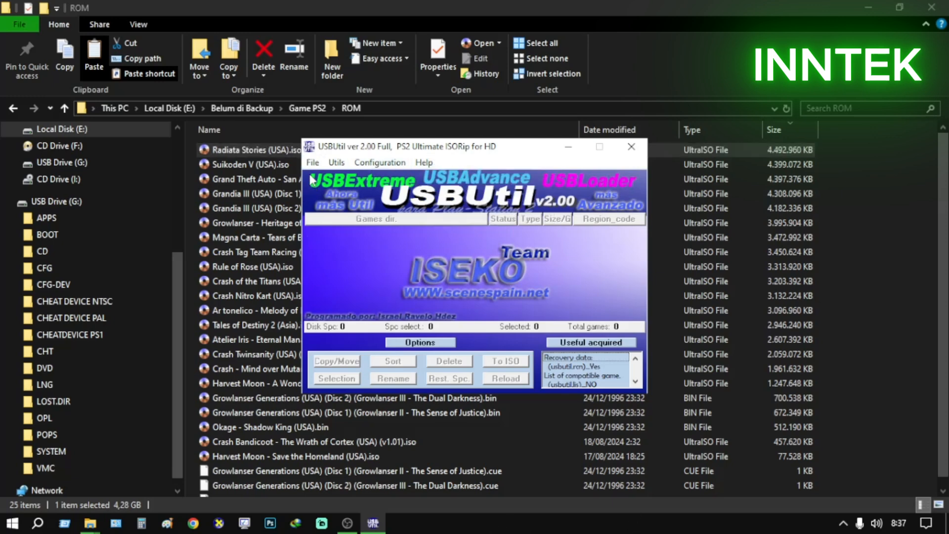
click(336, 162)
mouse_move(309, 161)
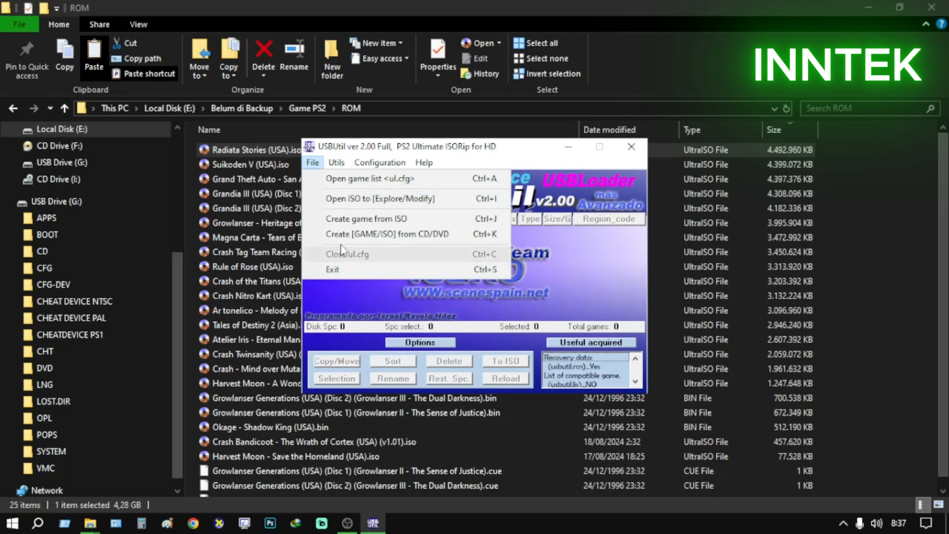
click(386, 218)
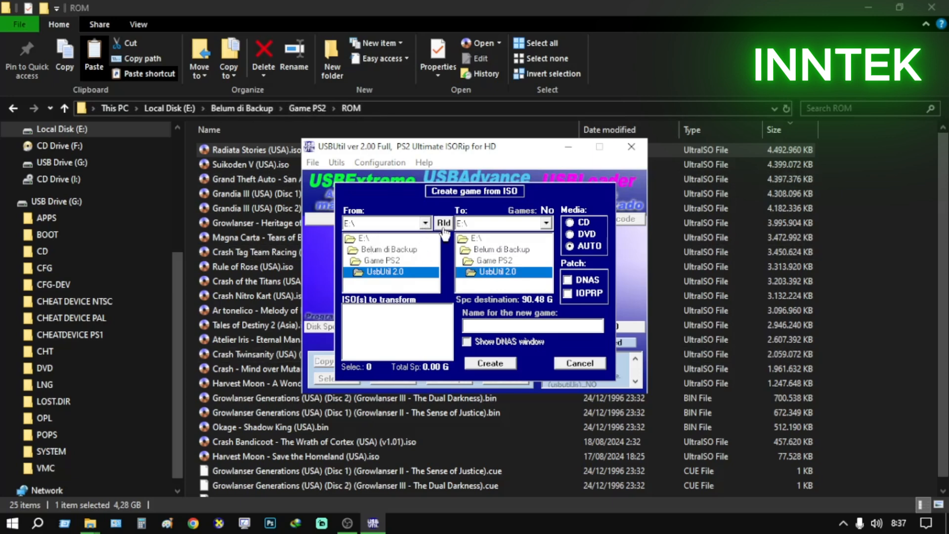
Set the source folder of the ISO conversion to E:\Belum di Backup\Game PS2\ROM
click(425, 224)
click(357, 260)
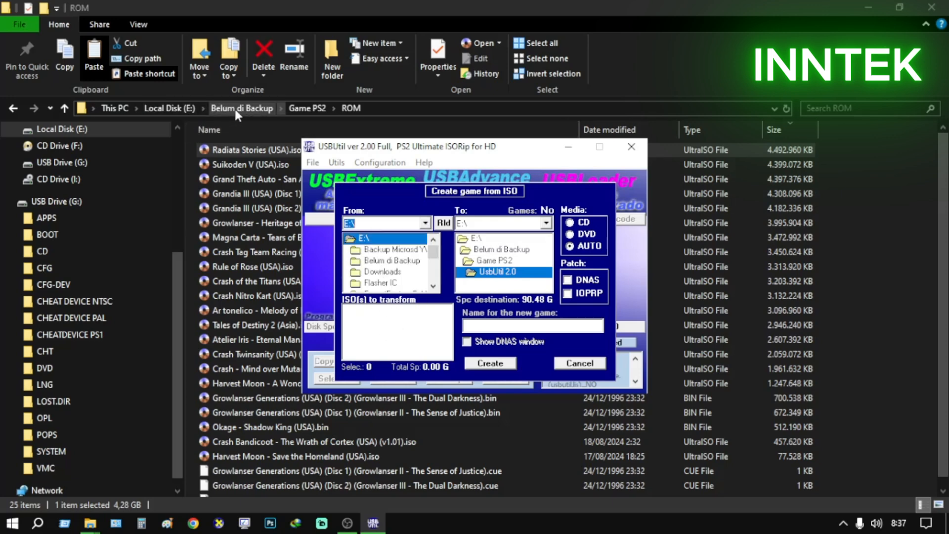
double_click(395, 260)
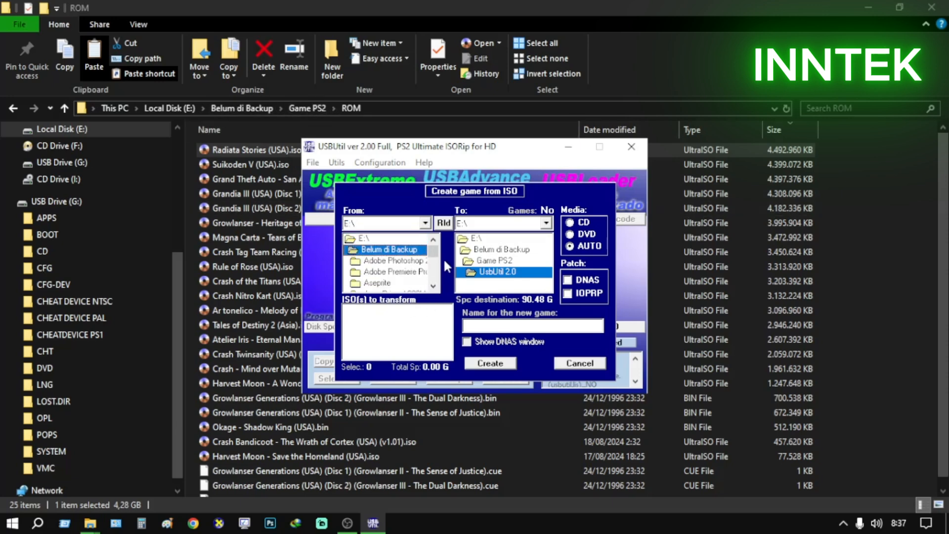
scroll(428, 264, down, 5)
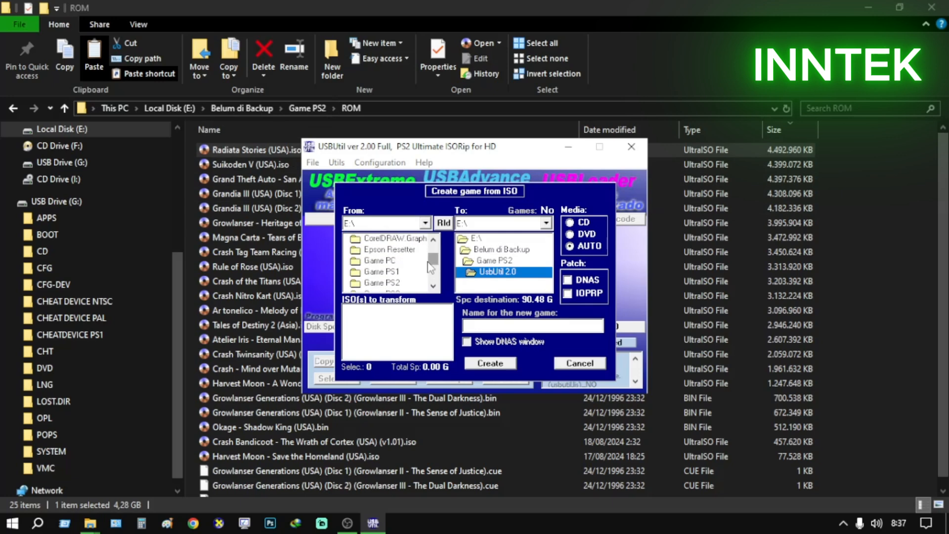
double_click(391, 282)
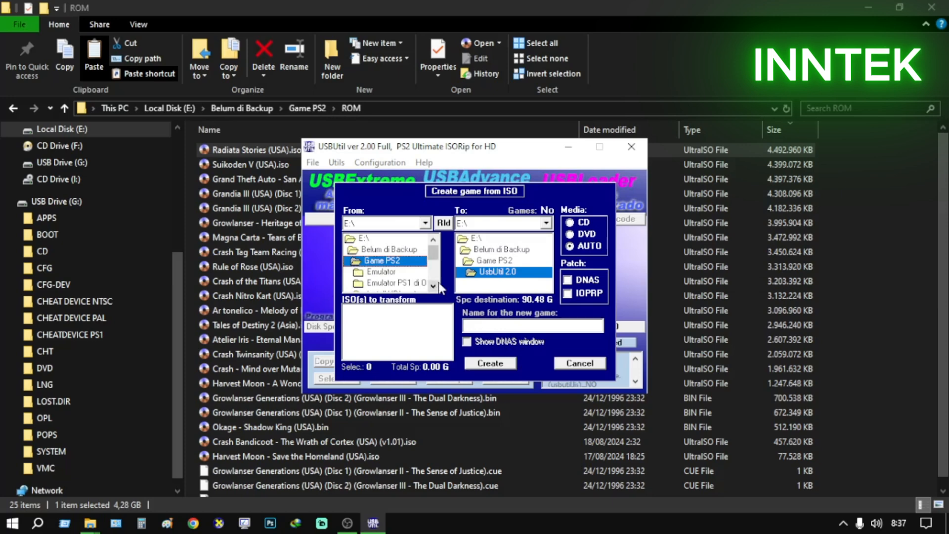
scroll(433, 277, down, 3)
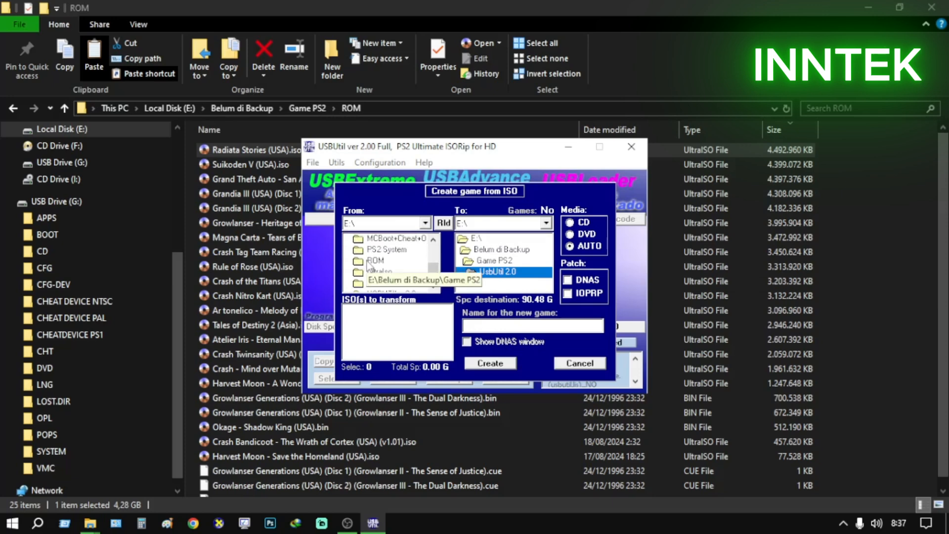
double_click(367, 262)
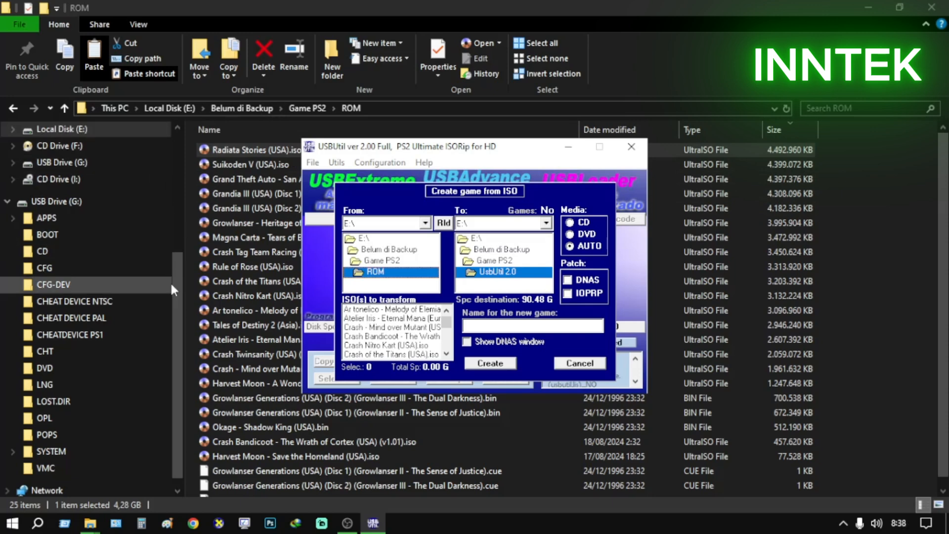
drag(173, 278, 175, 151)
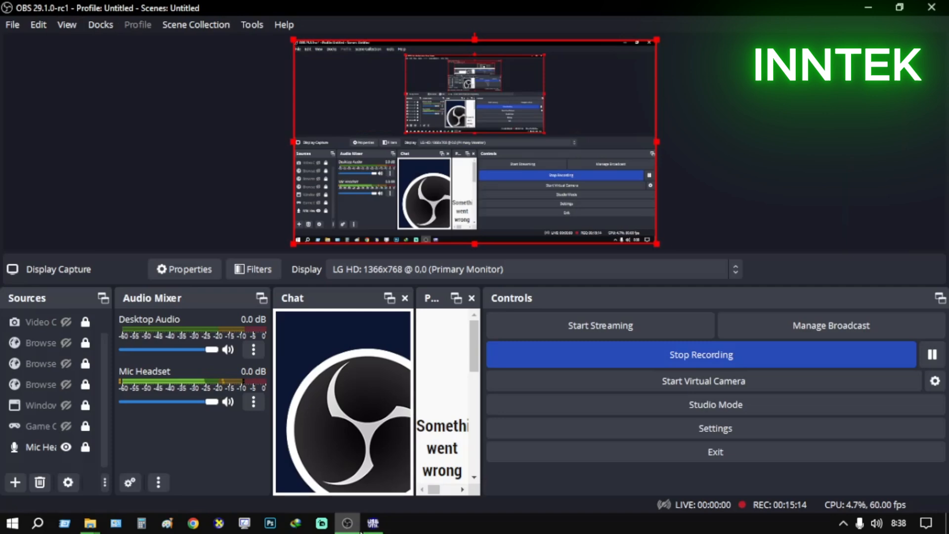
click(347, 523)
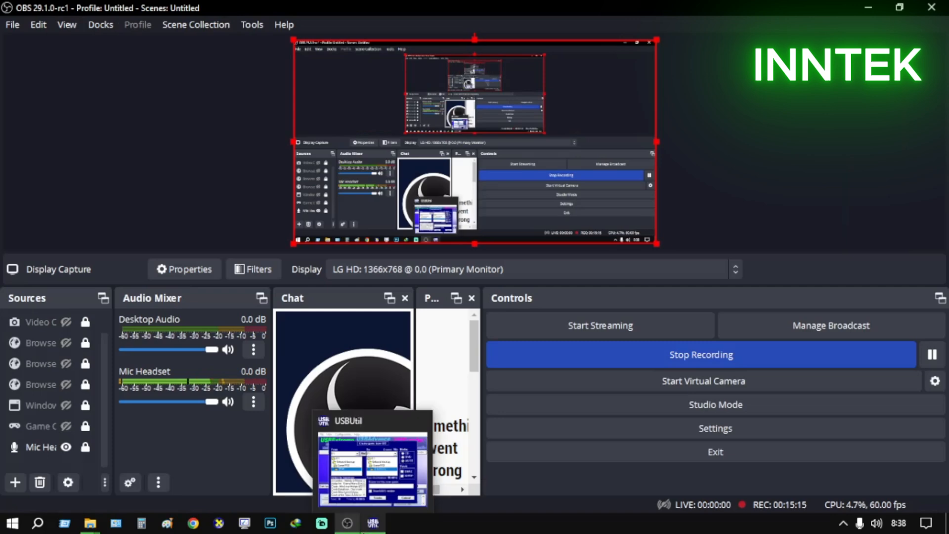
click(359, 527)
click(372, 525)
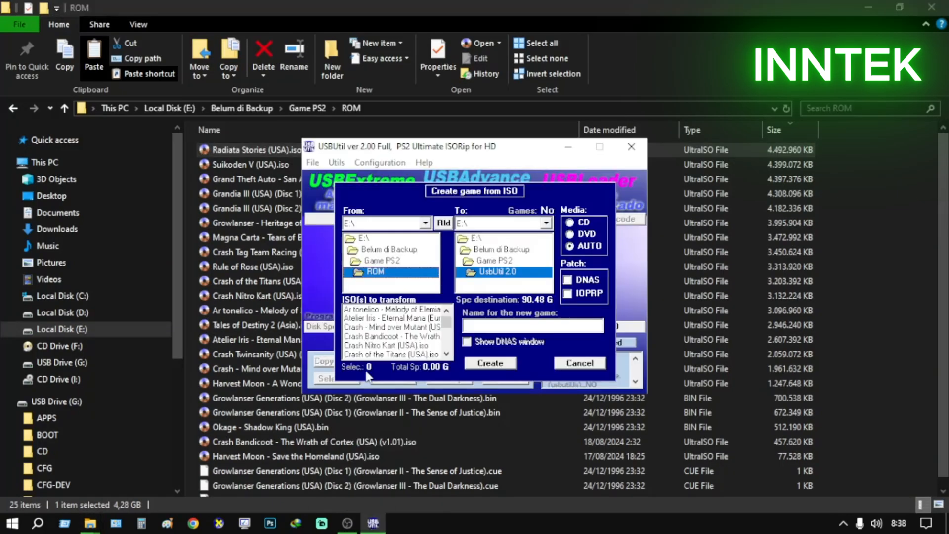
Change the source location to the Desktop folder of the user profile under C:\Users
click(425, 223)
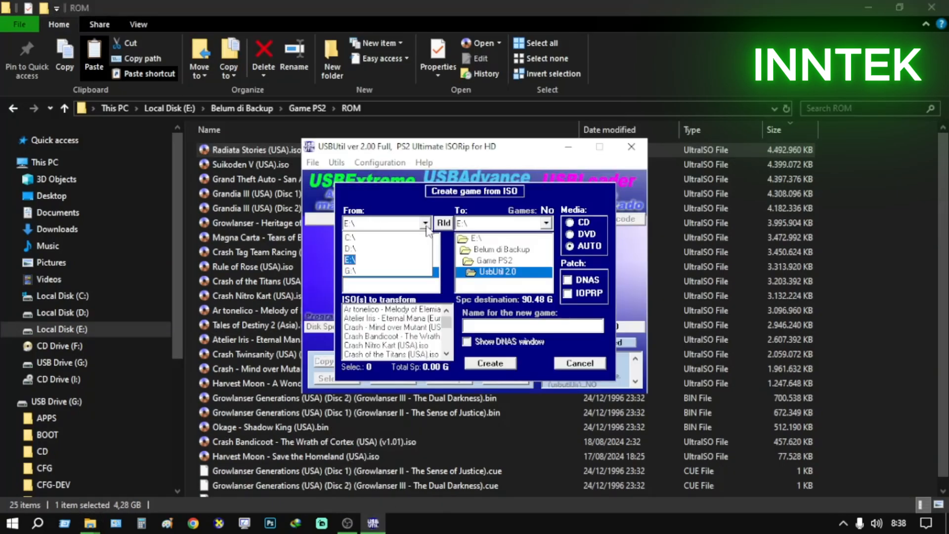
click(375, 237)
scroll(433, 259, down, 4)
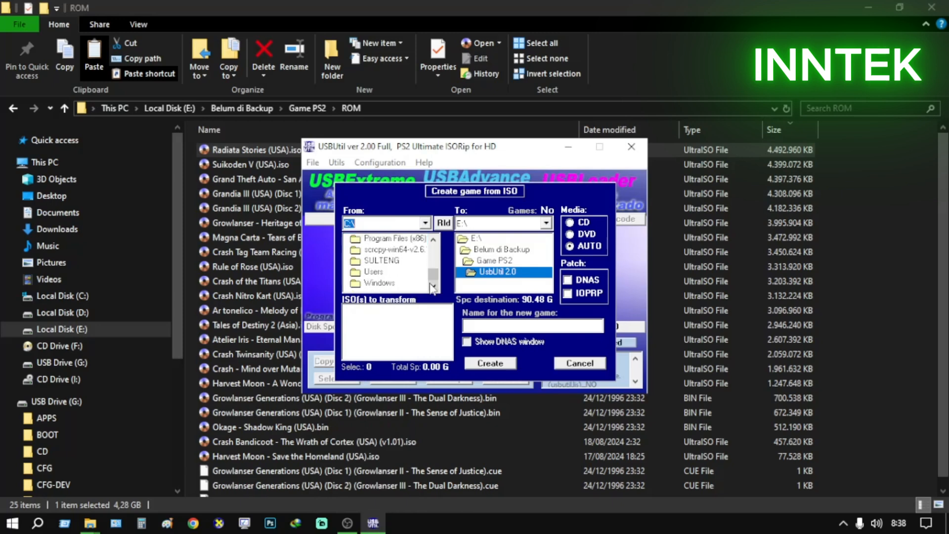
double_click(363, 272)
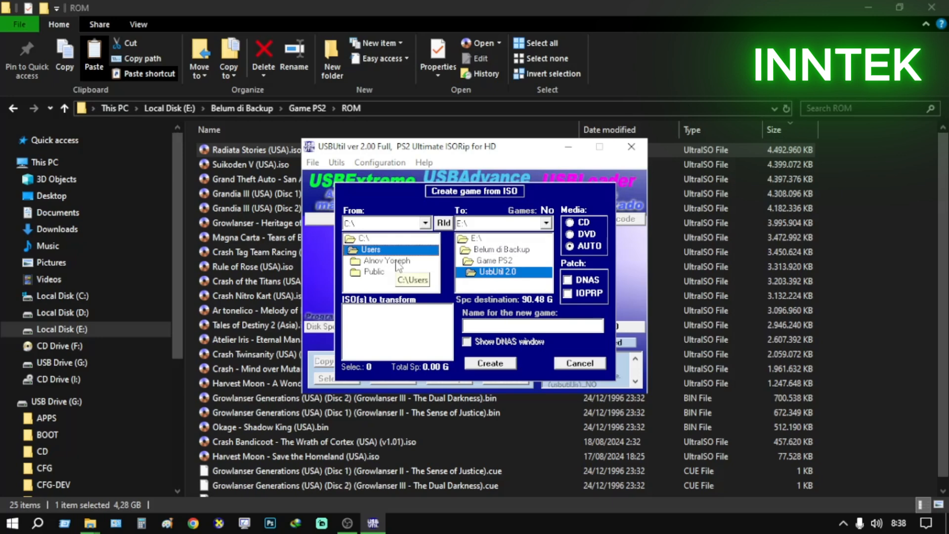
double_click(387, 261)
scroll(433, 255, down, 5)
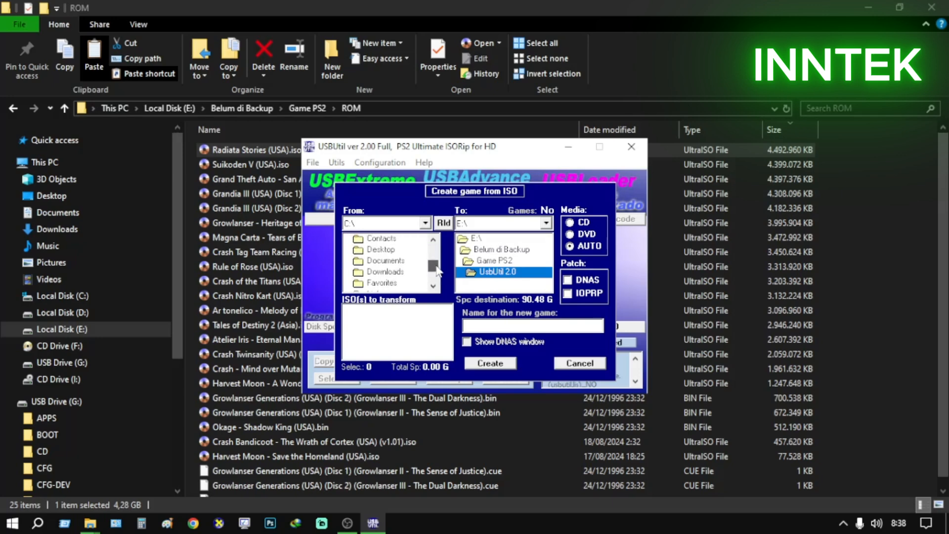
double_click(380, 282)
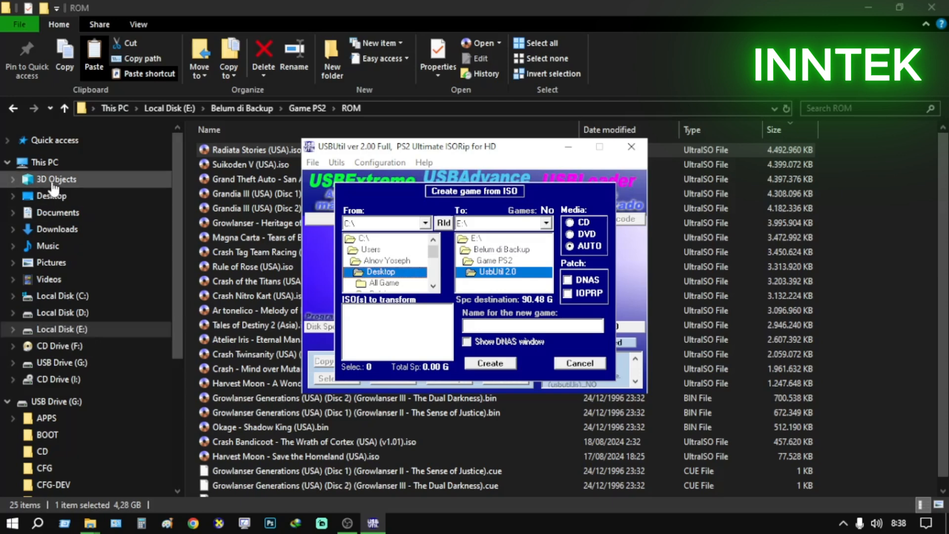
Look at the drives under This PC in File Explorer and return to the USBUtil window
click(44, 163)
double_click(266, 262)
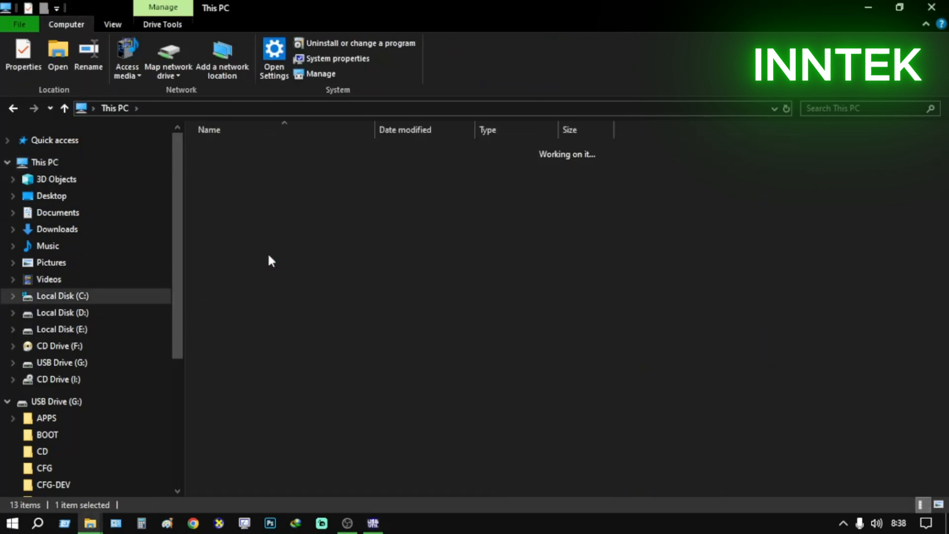
click(115, 109)
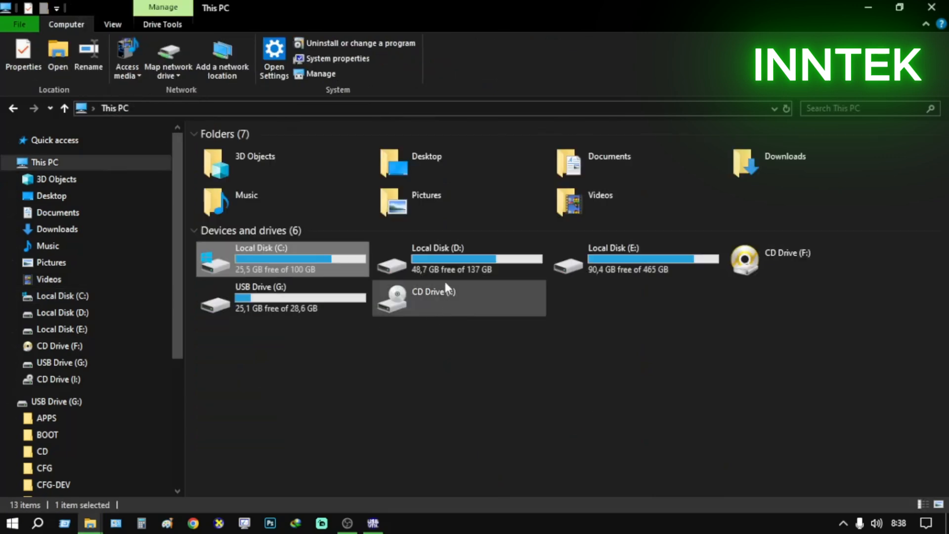
click(373, 523)
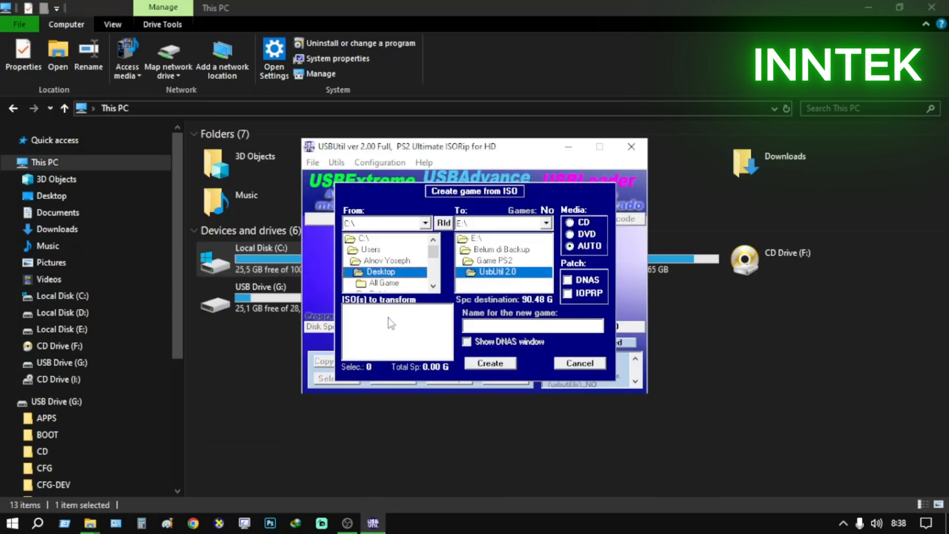
Switch the source drive back to E:\ and open Belum di Backup\Game PS2\ROM as the source folder
click(425, 222)
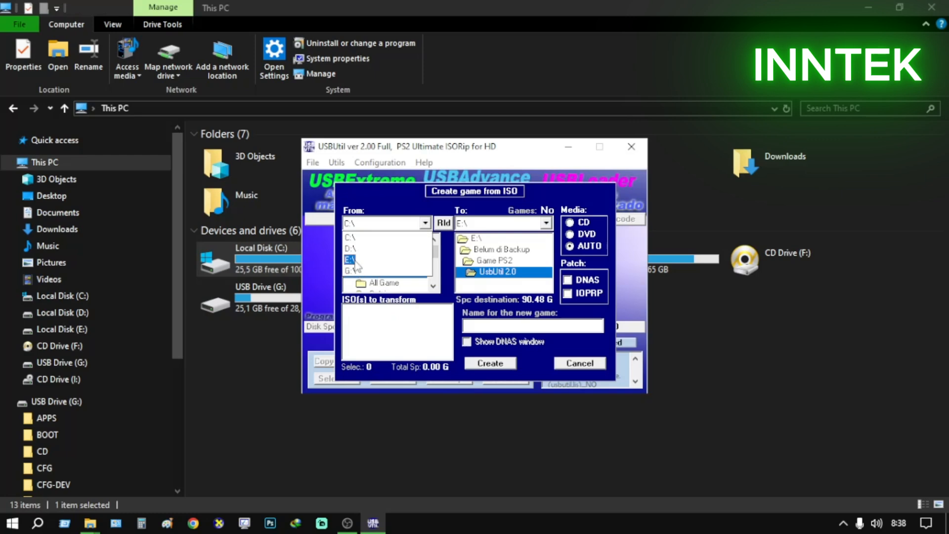
click(378, 259)
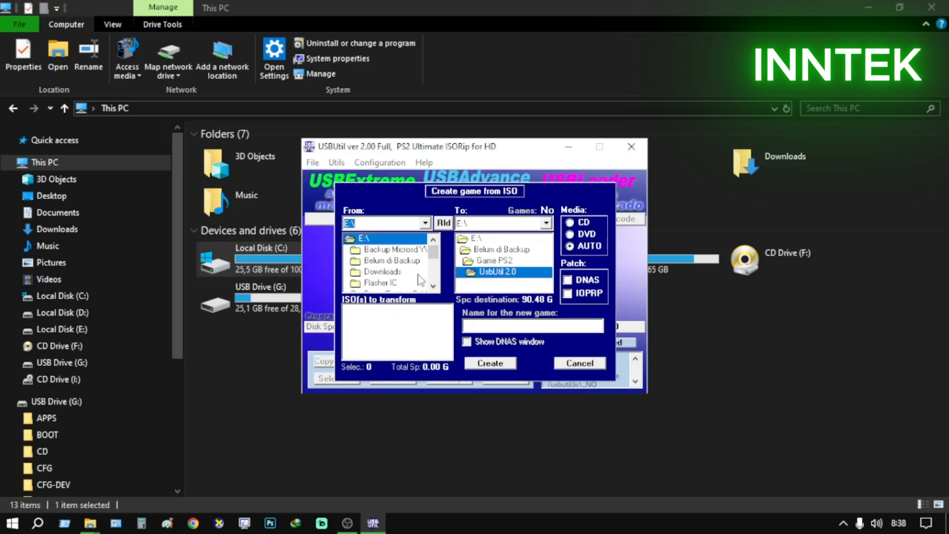
double_click(401, 259)
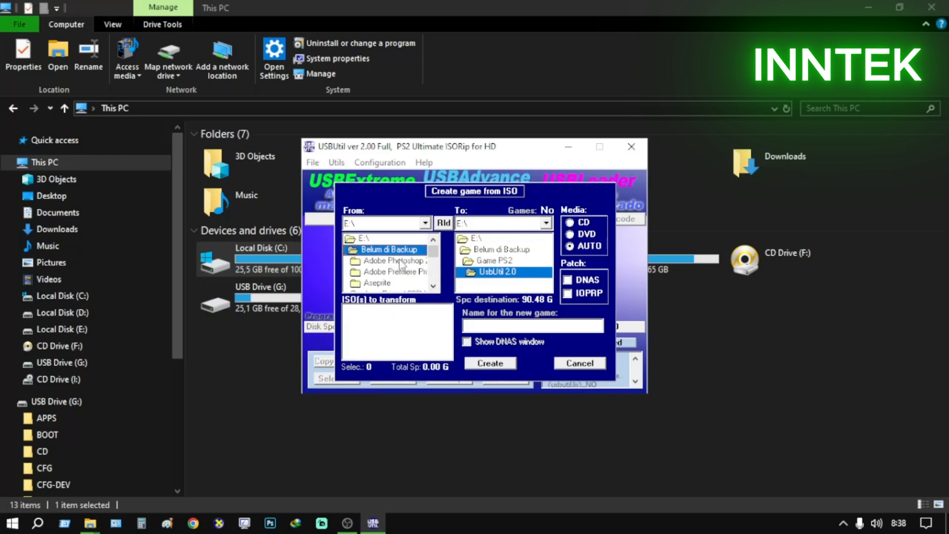
click(433, 286)
click(433, 286)
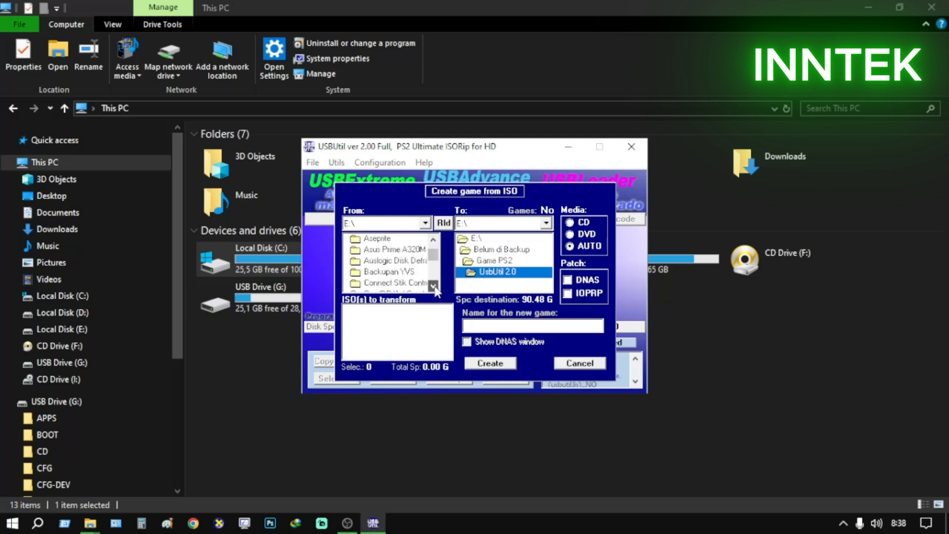
click(403, 262)
double_click(402, 260)
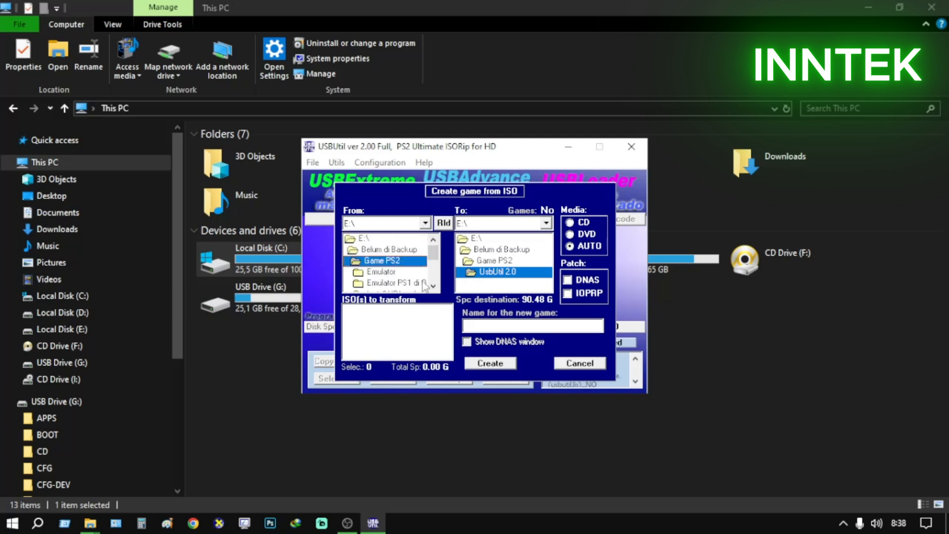
click(433, 288)
click(432, 289)
double_click(375, 271)
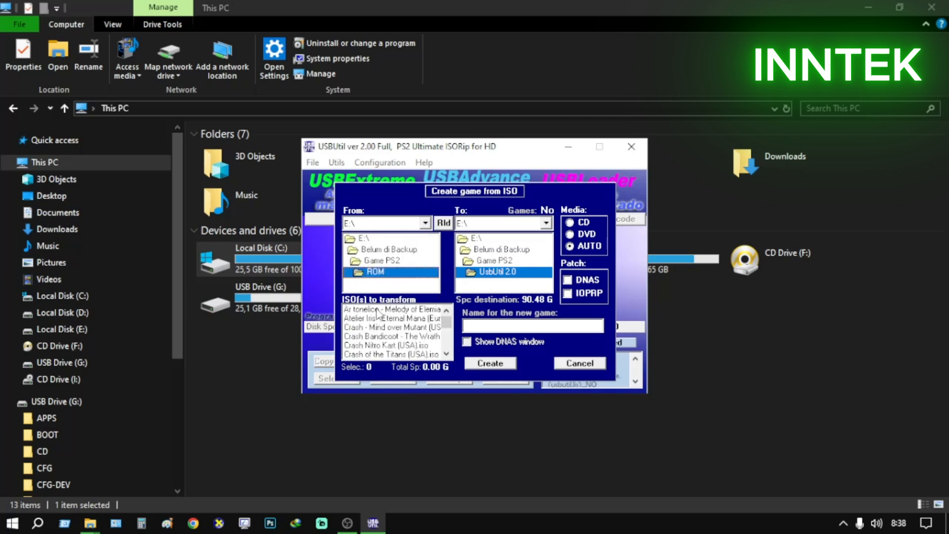
Select Ar tonelico - Melody of Elemia (Europe) as the ISO to transform and set the destination to G:\
click(377, 310)
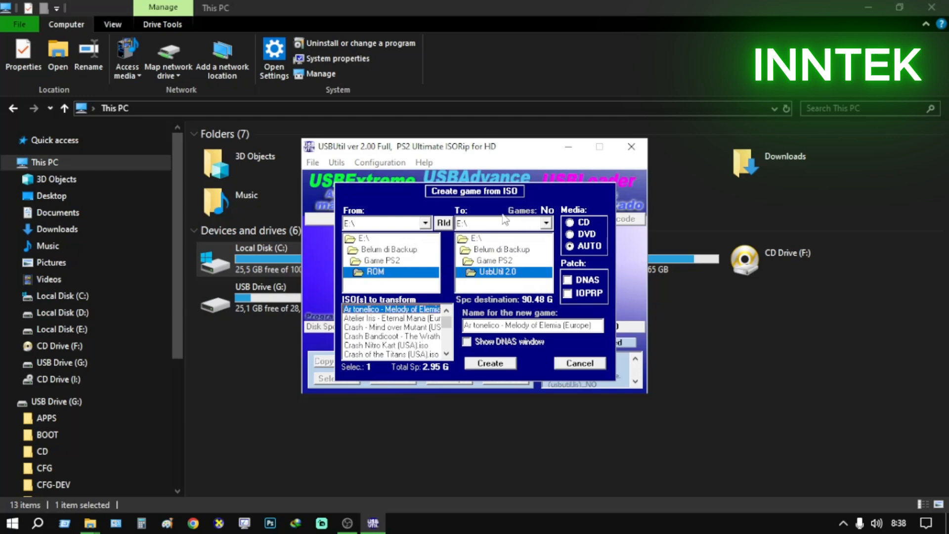
click(545, 223)
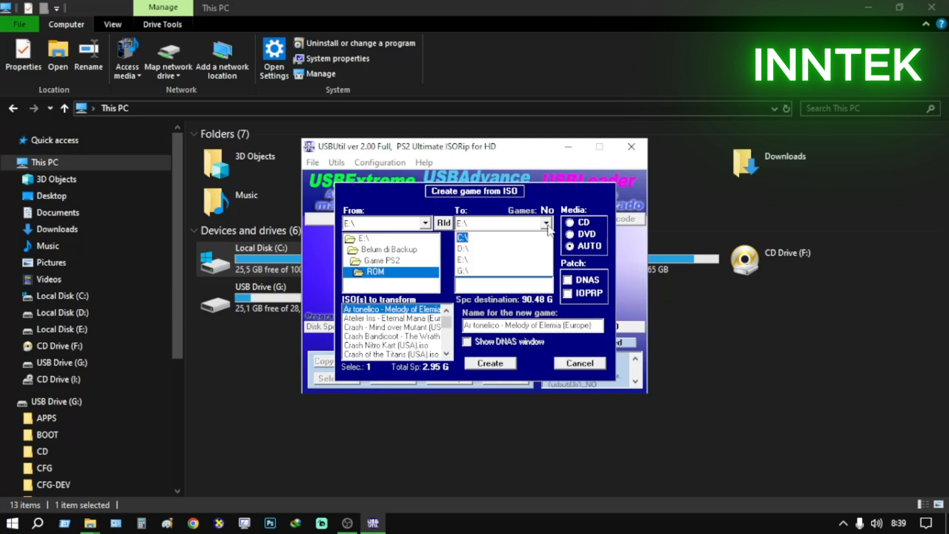
click(463, 271)
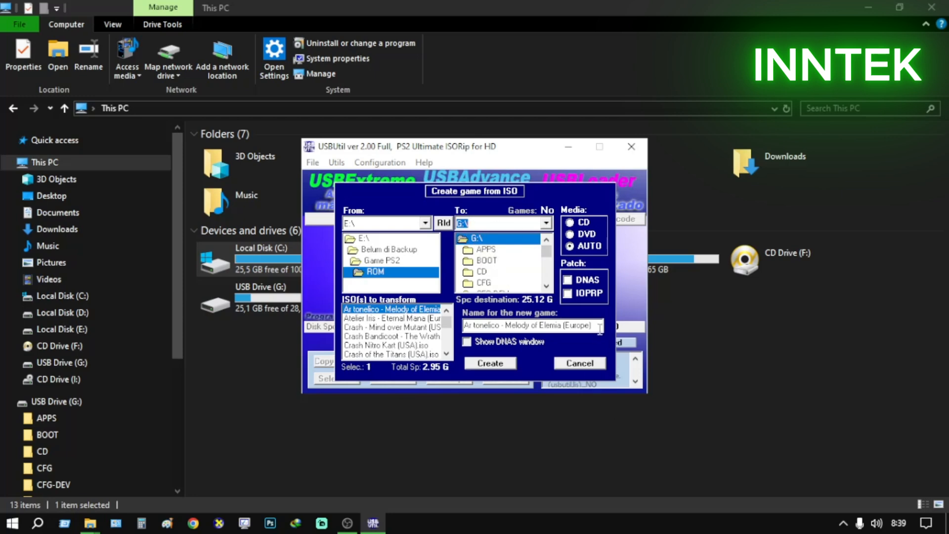
Shorten the new game's name to "Ar tonelico -"
click(599, 329)
key(BackSpace)
key(BackSpace)
key(BackSpace)
key(BackSpace)
key(BackSpace)
key(BackSpace)
key(BackSpace)
key(BackSpace)
key(BackSpace)
key(BackSpace)
key(BackSpace)
key(BackSpace)
key(BackSpace)
key(BackSpace)
key(BackSpace)
key(BackSpace)
key(BackSpace)
key(BackSpace)
key(BackSpace)
key(BackSpace)
key(BackSpace)
key(BackSpace)
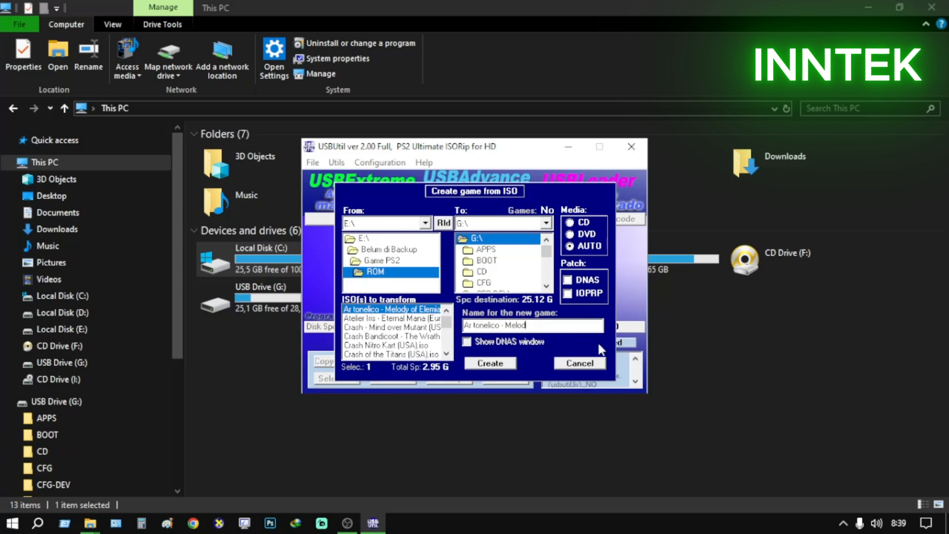
key(BackSpace)
key(BackSpace)
key(BackSpace)
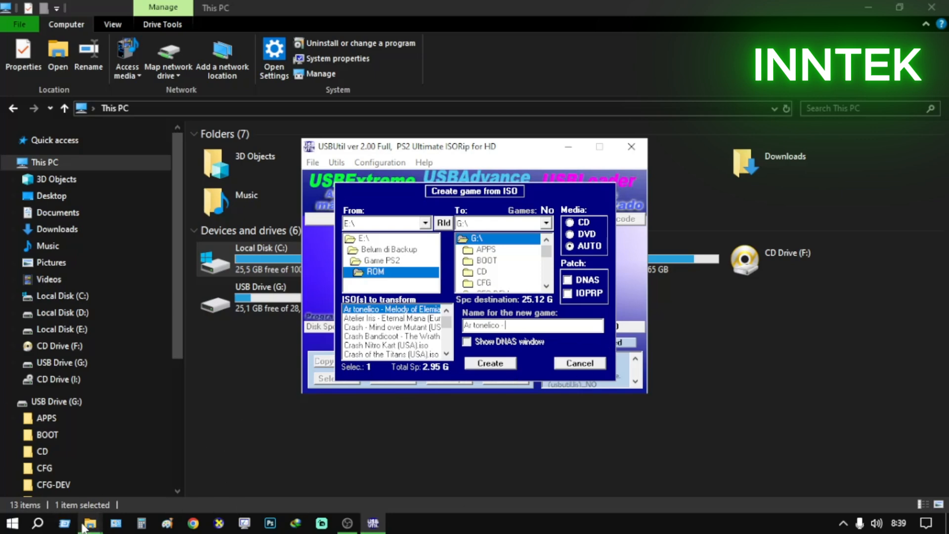
Open E:\Belum di Backup\Game PS2\ROM in File Explorer and check the file sizes of the Ar tonelico and Radiata Stories ISOs
mouse_move(86, 526)
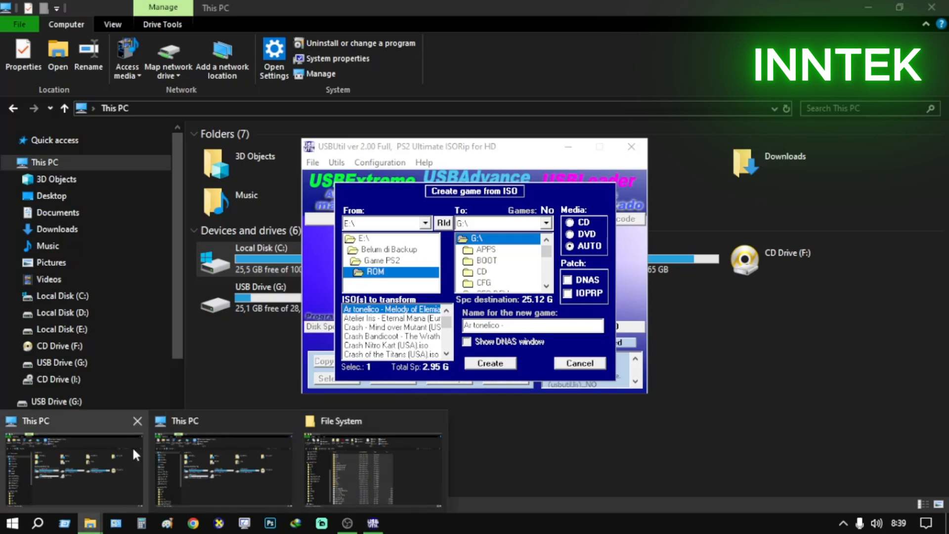
click(222, 460)
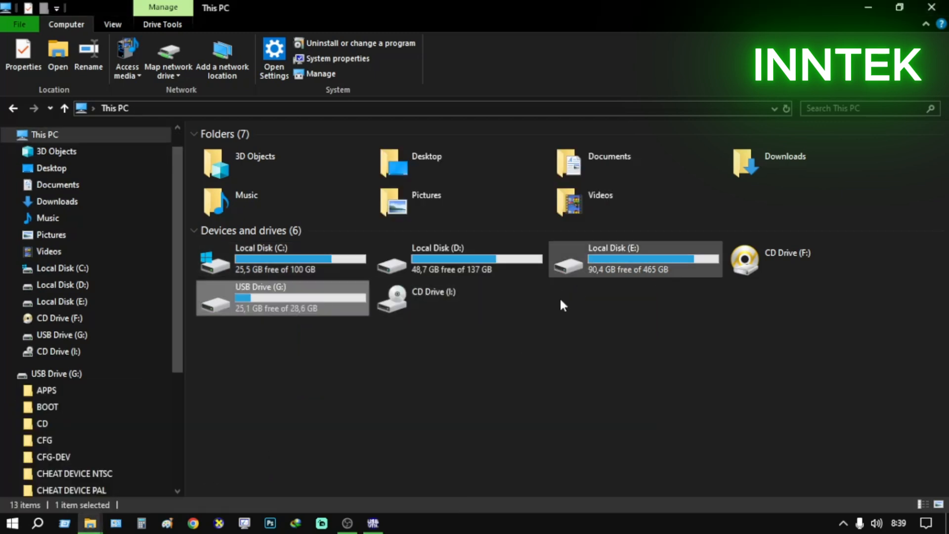
click(79, 303)
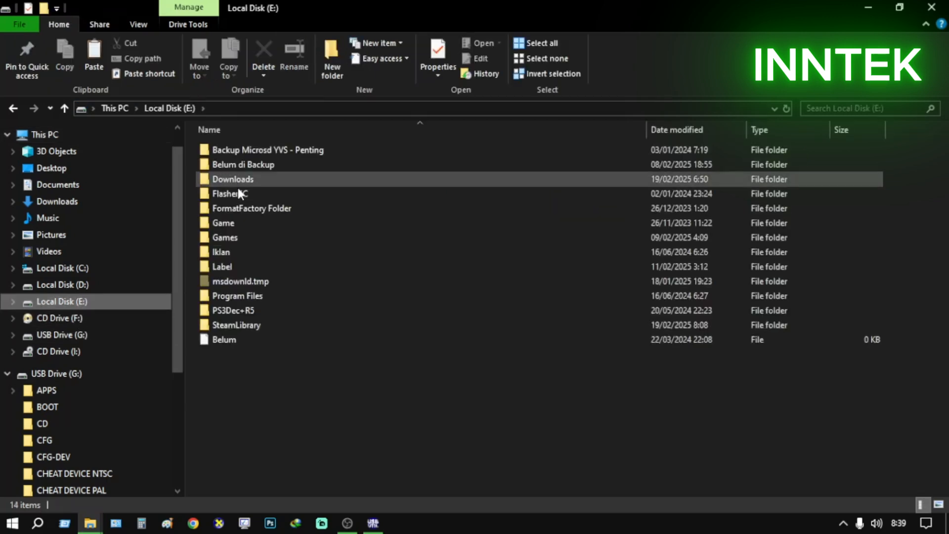
click(239, 165)
double_click(239, 162)
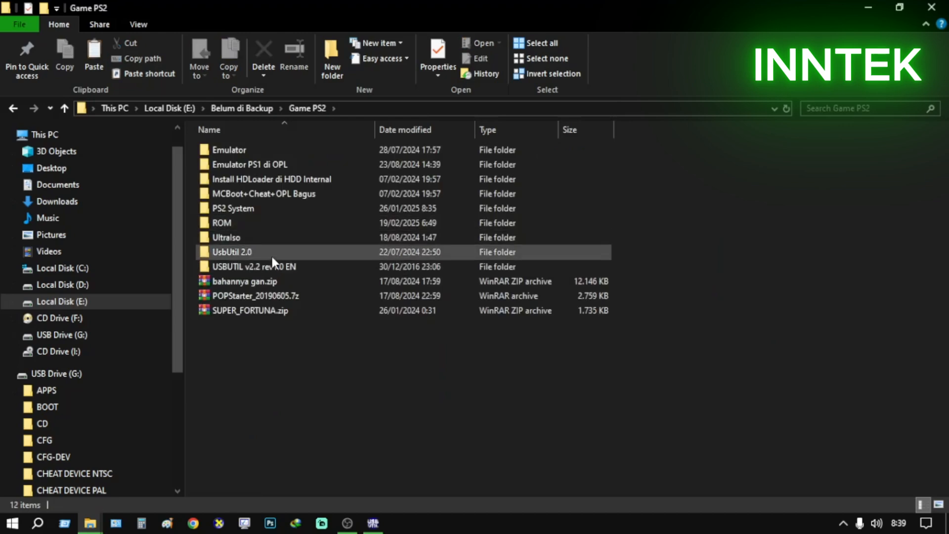
double_click(268, 221)
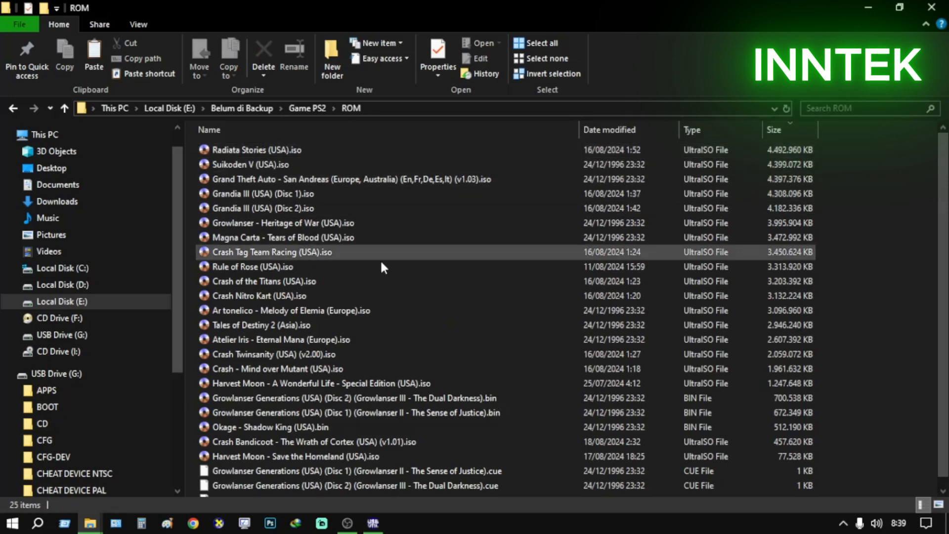
click(384, 314)
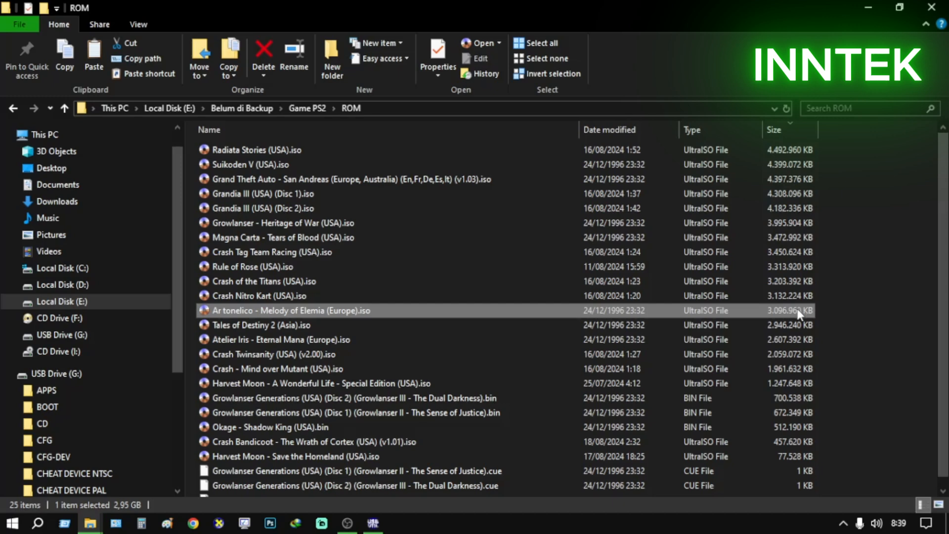
click(409, 148)
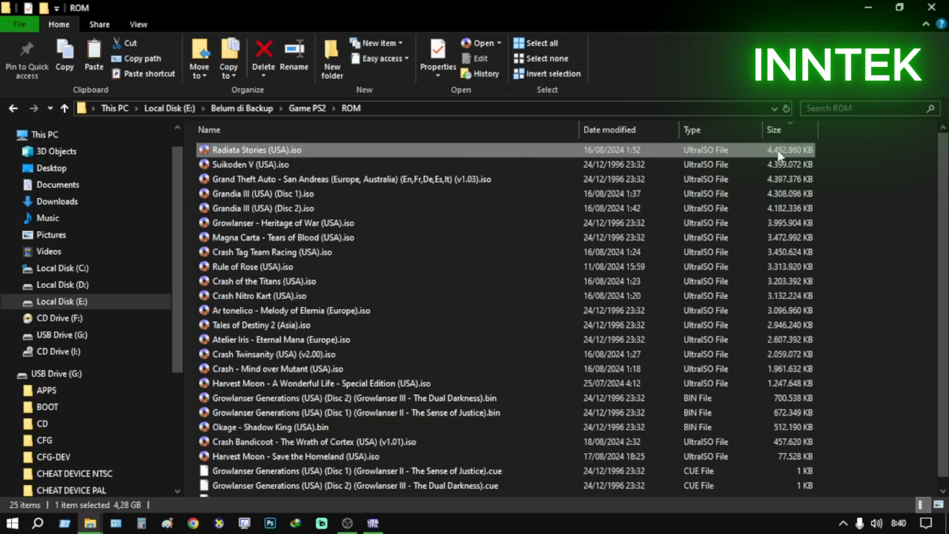
Return to USBUtil and choose Radiata Stories (USA).iso as the ISO to transform
click(373, 525)
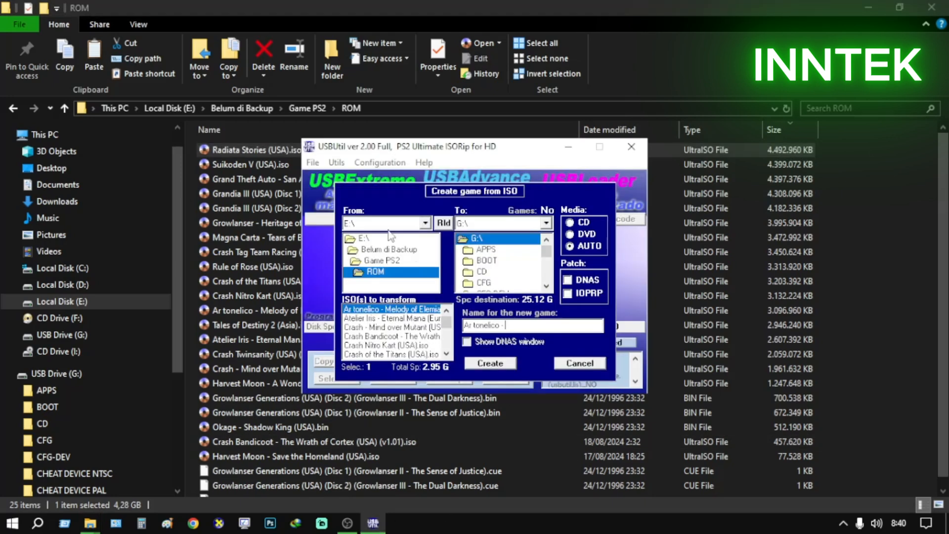
scroll(448, 332, down, 5)
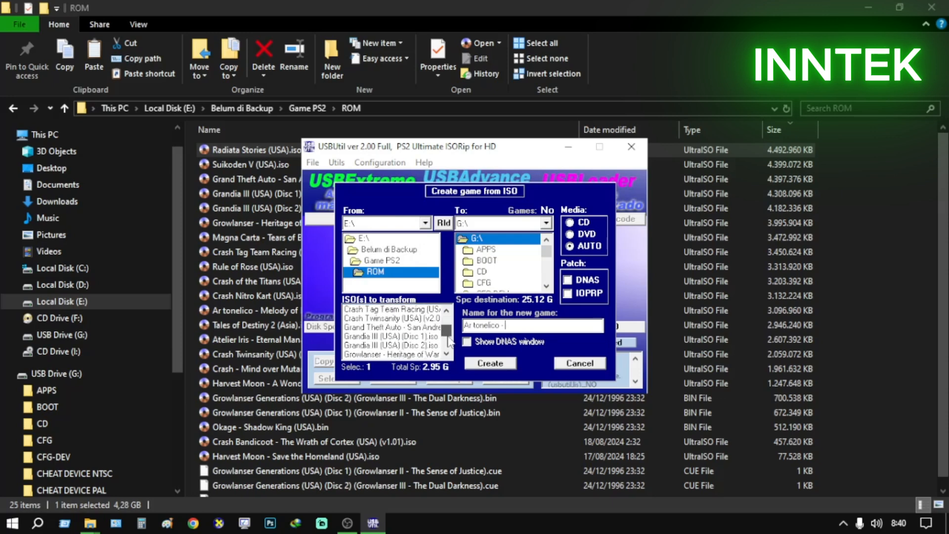
click(374, 327)
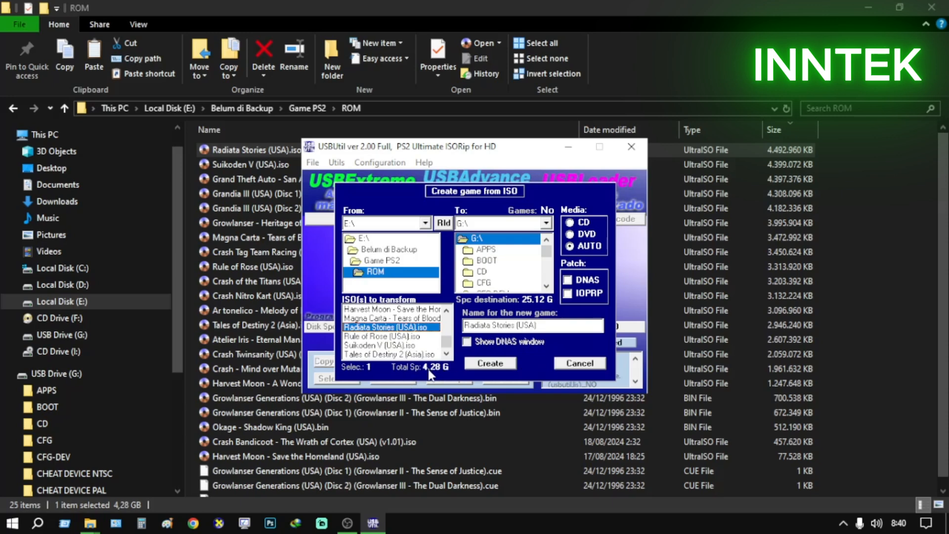
click(415, 318)
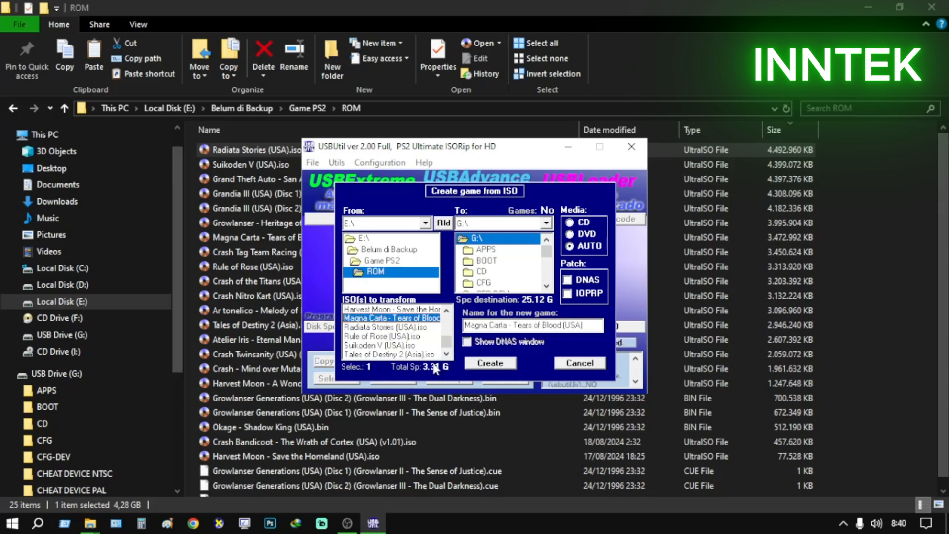
click(414, 327)
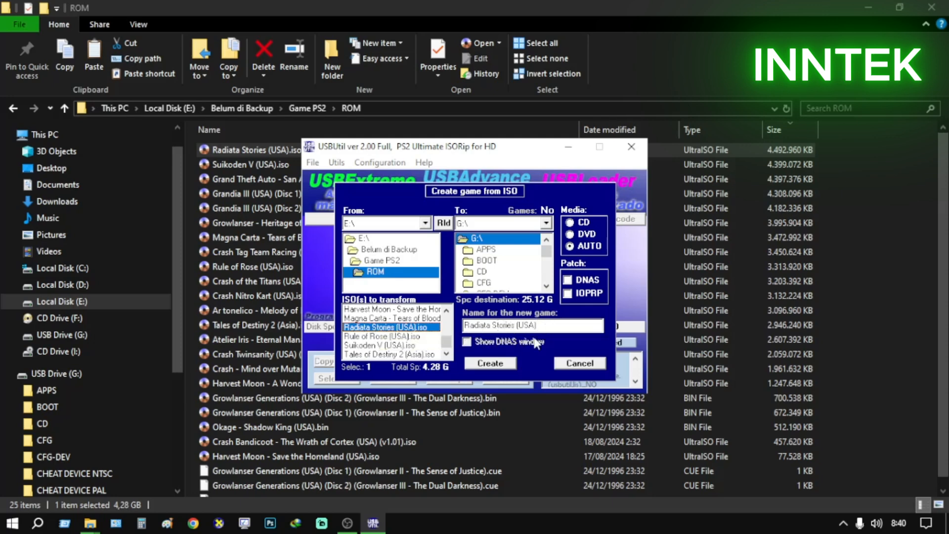
Shorten the new game's name to Radiata Stories and start creating the game on G:\
click(548, 329)
key(BackSpace)
key(BackSpace)
key(BackSpace)
key(BackSpace)
key(BackSpace)
key(BackSpace)
click(490, 364)
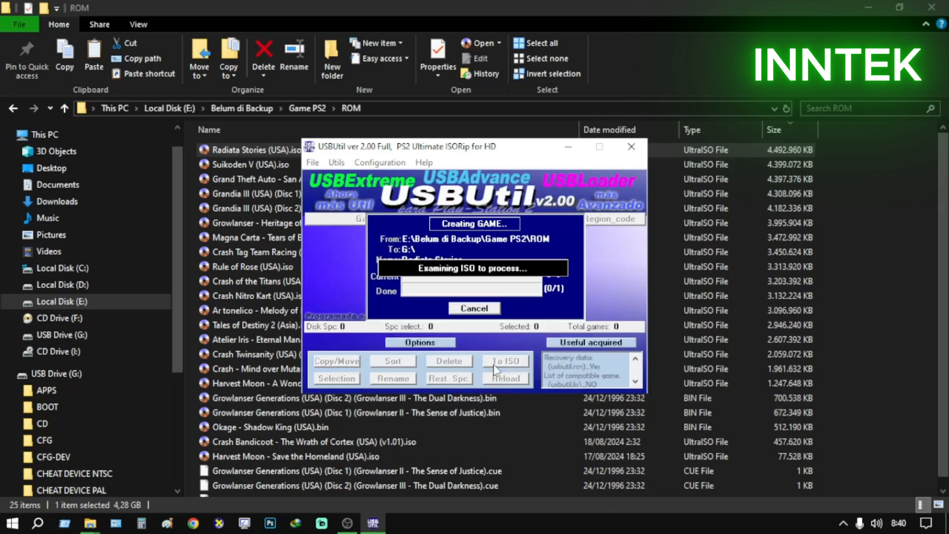
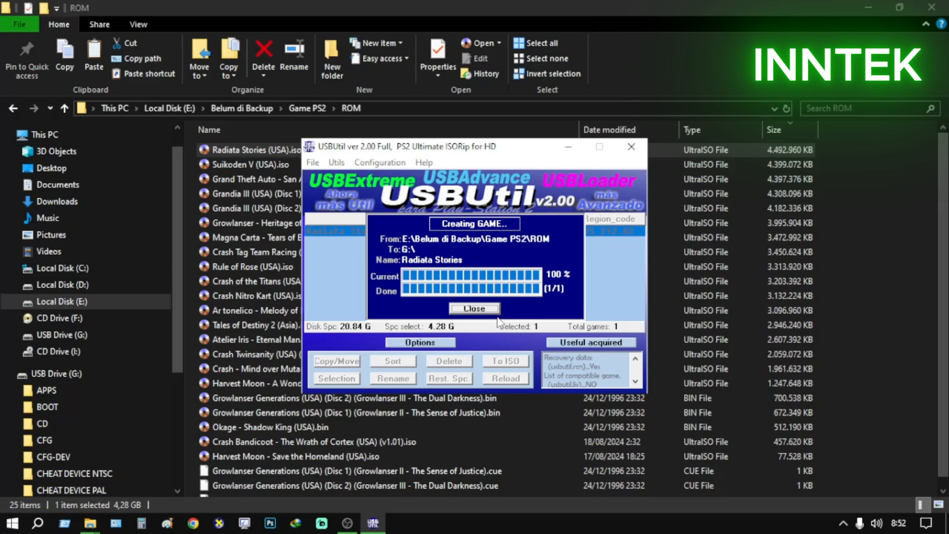
Close the finished game creation, refresh This PC to check the free space on USB Drive (G:), and return to USBUtil
click(474, 308)
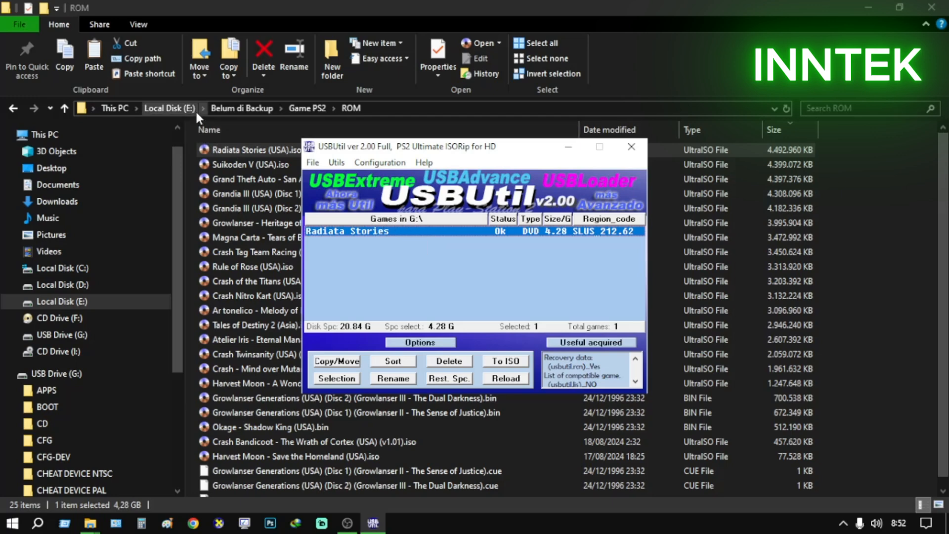
click(90, 522)
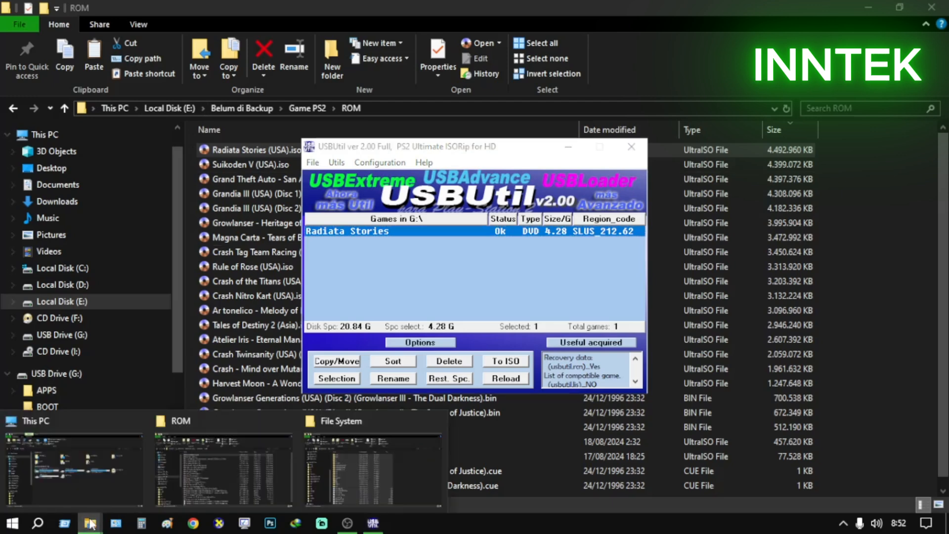
click(90, 477)
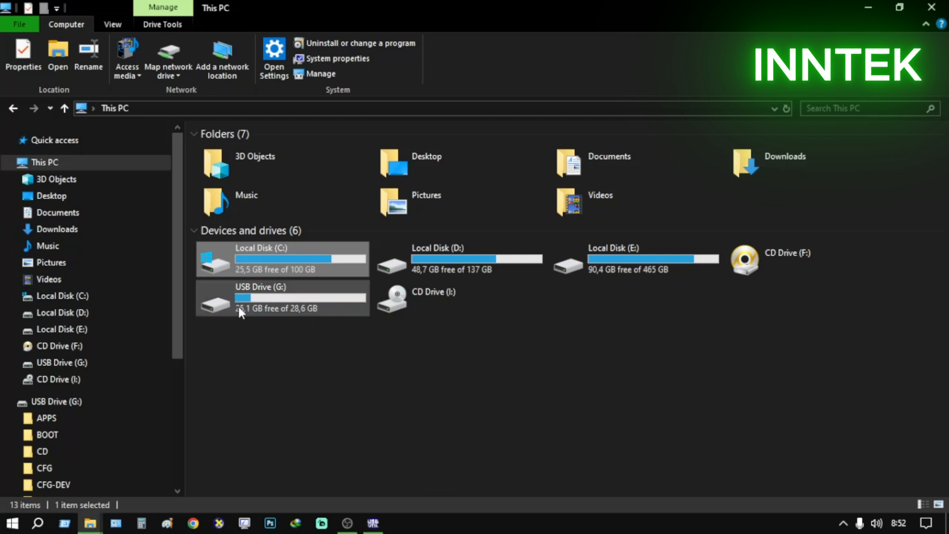
mouse_move(244, 314)
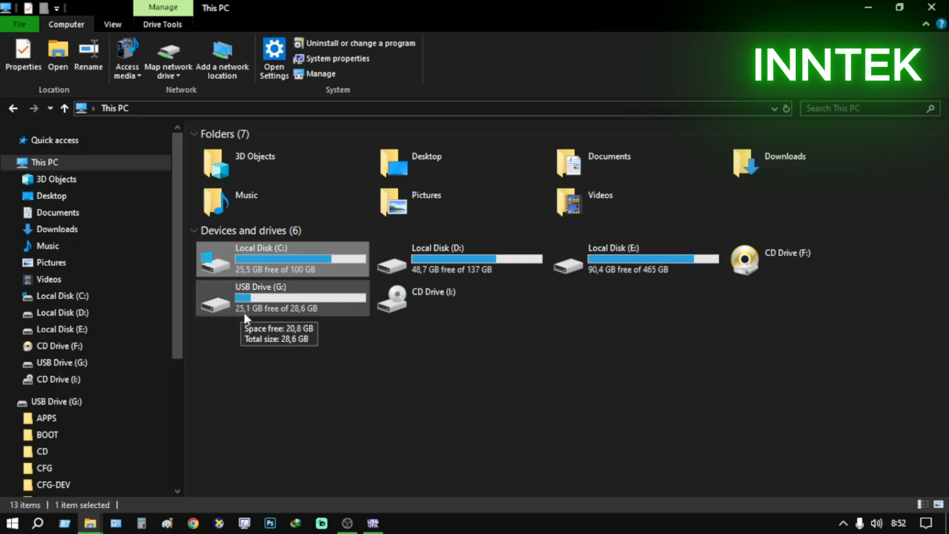
right_click(303, 348)
click(361, 407)
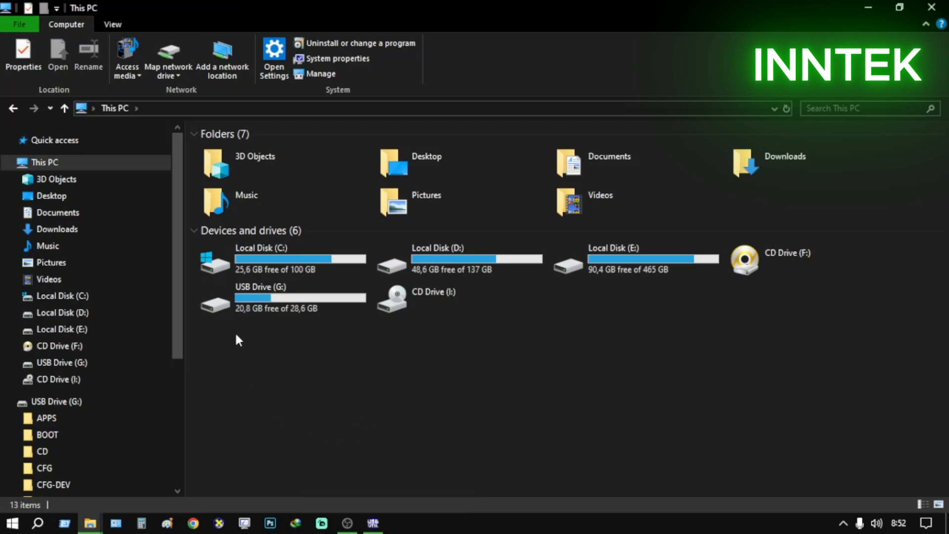
mouse_move(244, 309)
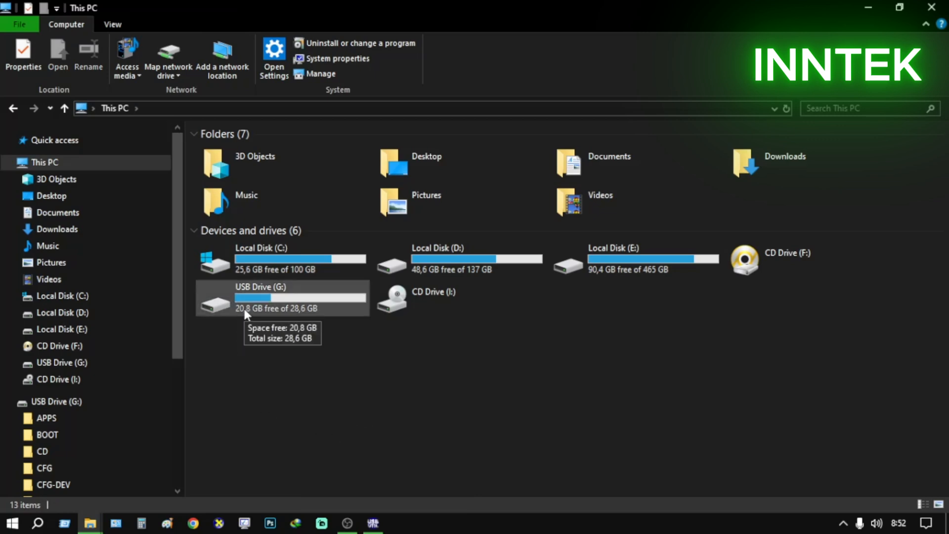
click(384, 530)
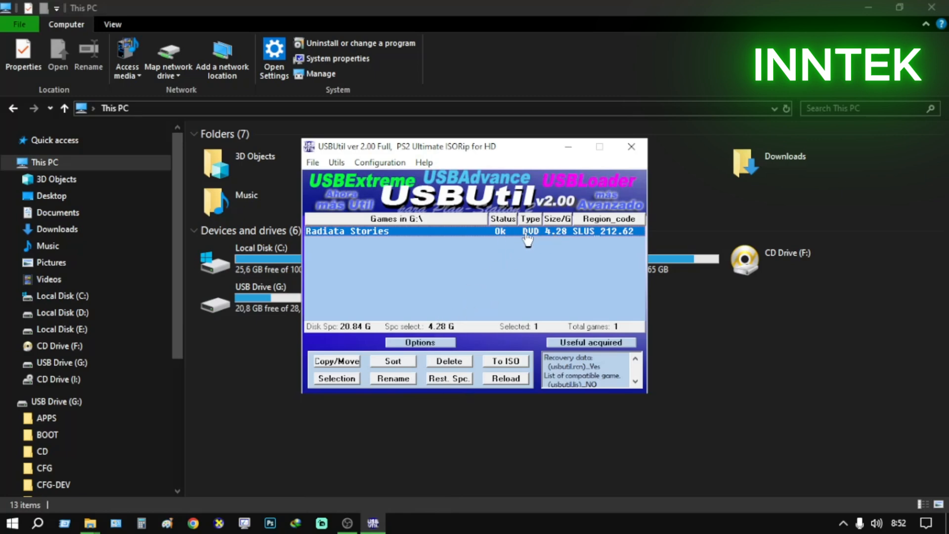
mouse_move(515, 238)
click(315, 163)
mouse_move(333, 163)
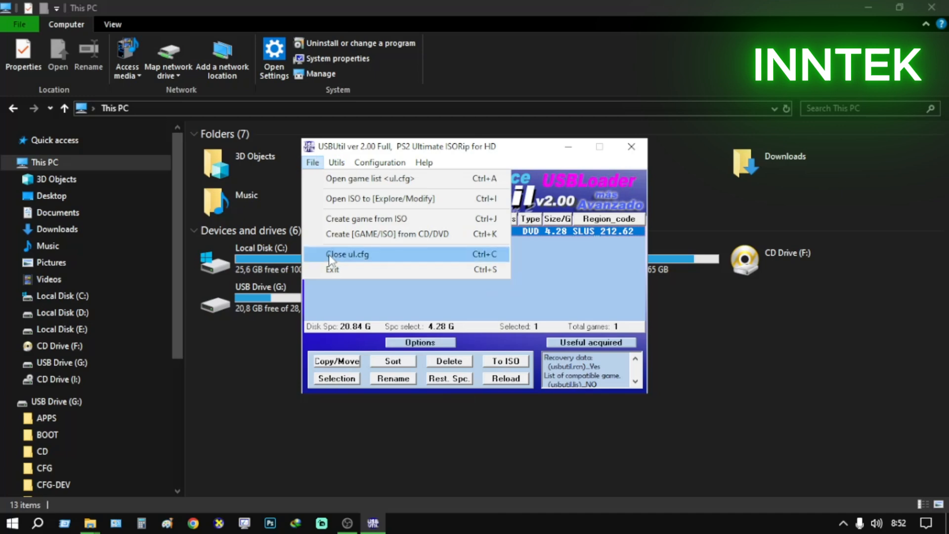
click(344, 179)
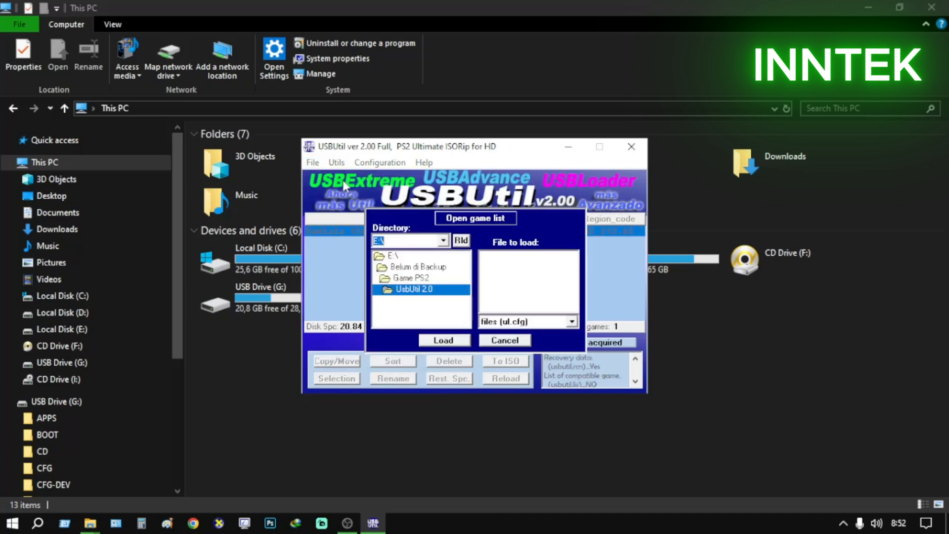
click(514, 340)
Load the ul.cfg game list from G:\ to check the converted game, and exit USBUtil
click(313, 162)
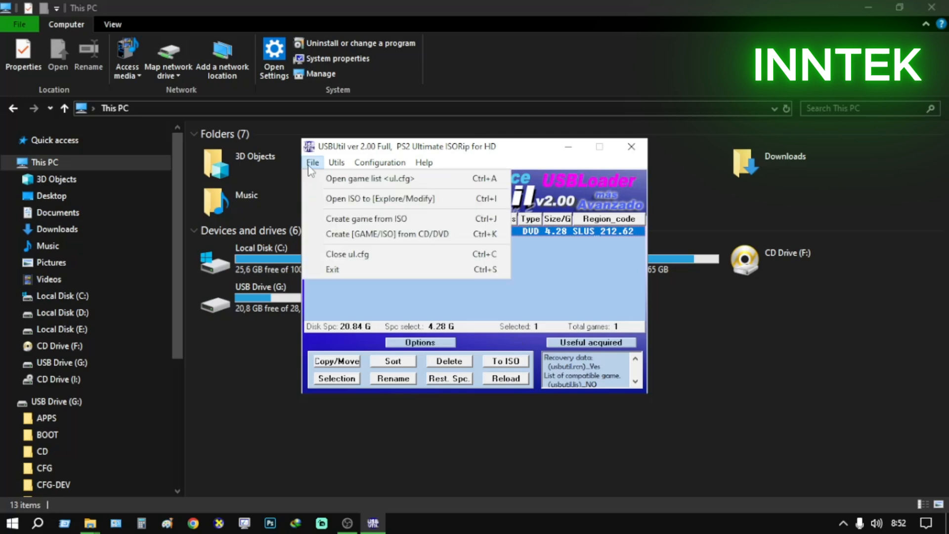
click(331, 182)
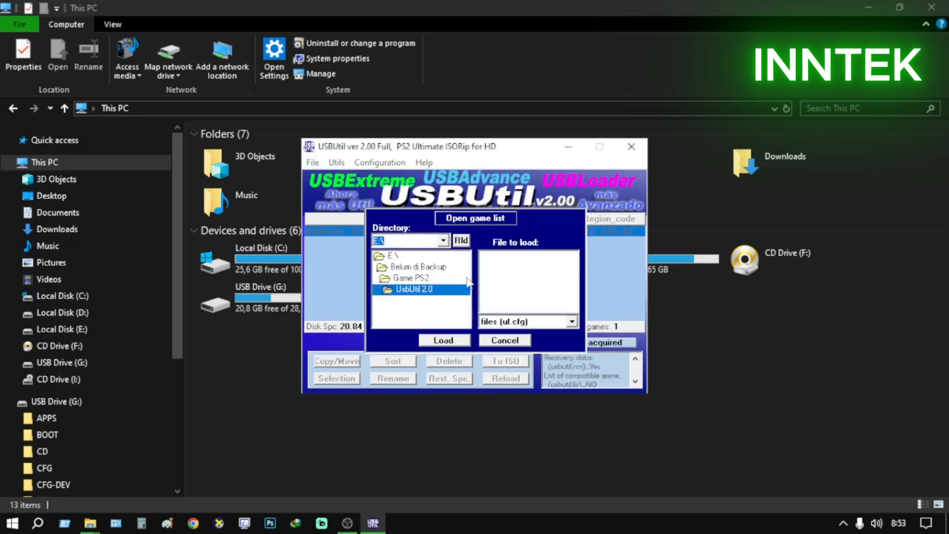
click(443, 241)
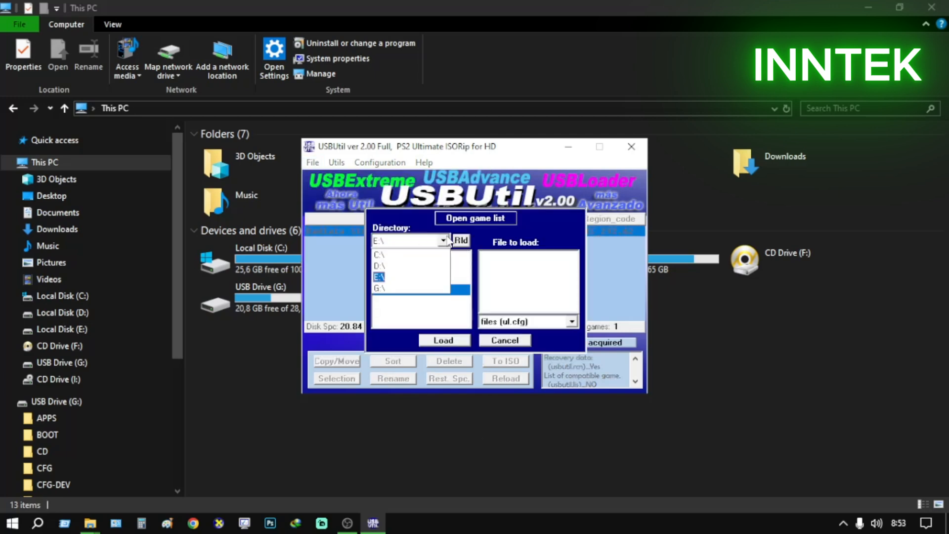
click(378, 290)
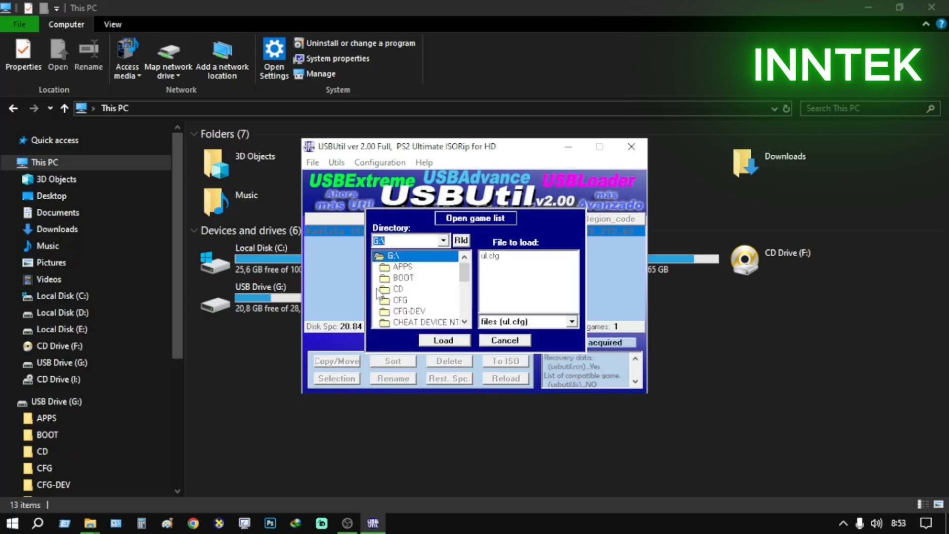
click(491, 257)
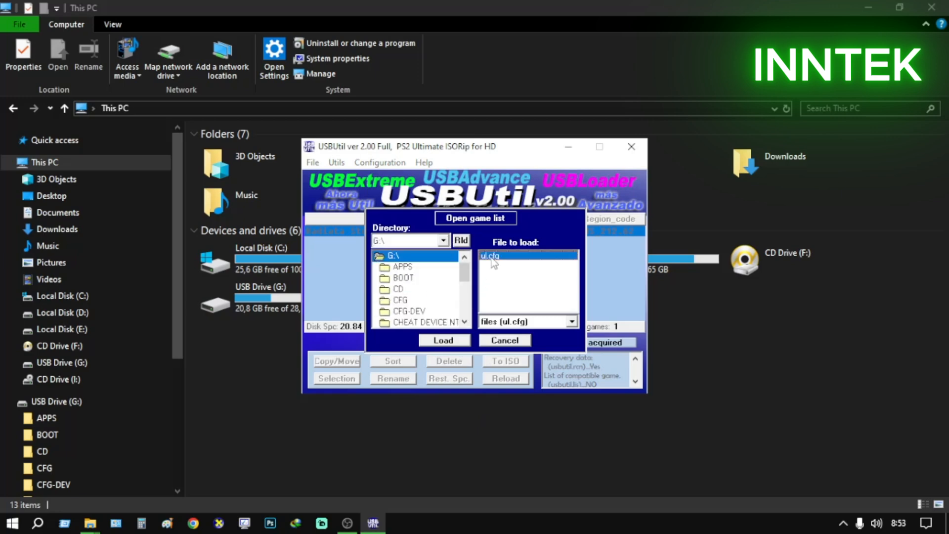
click(449, 346)
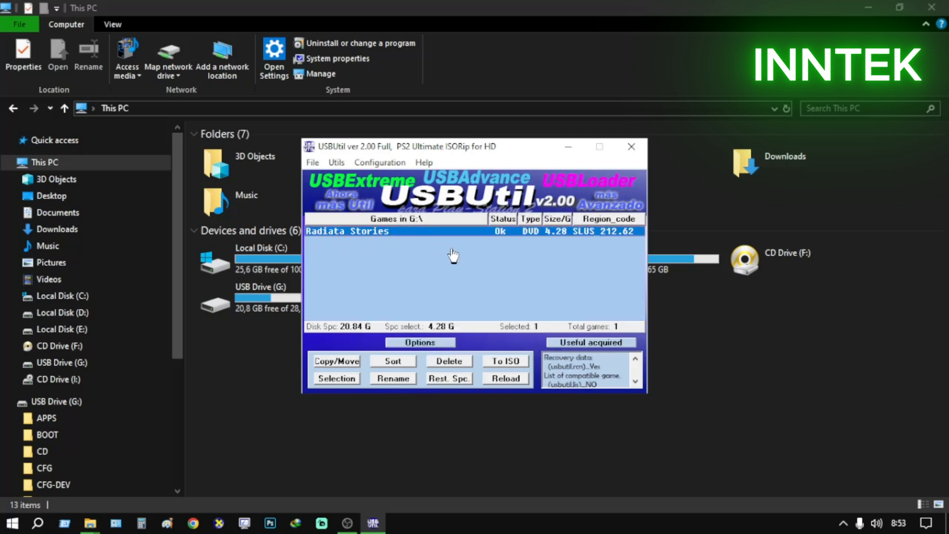
click(318, 166)
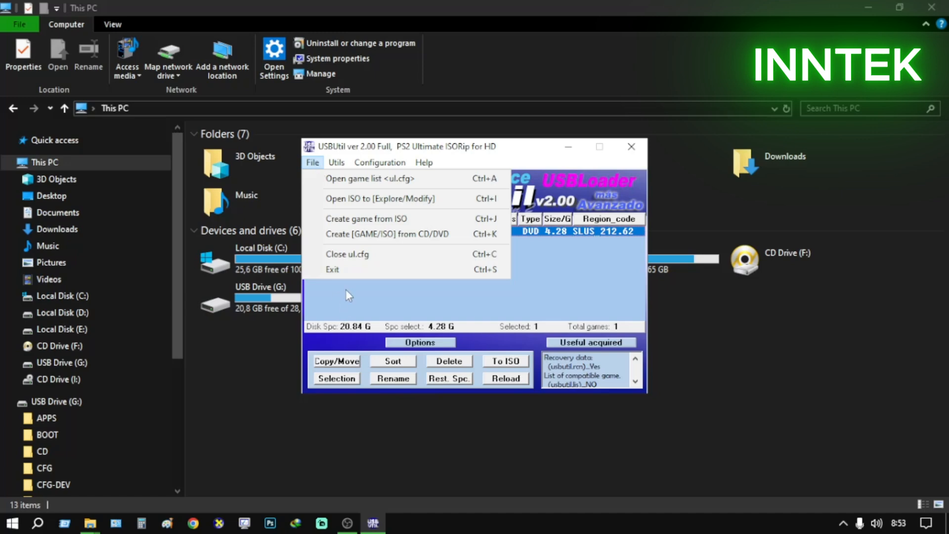
click(345, 269)
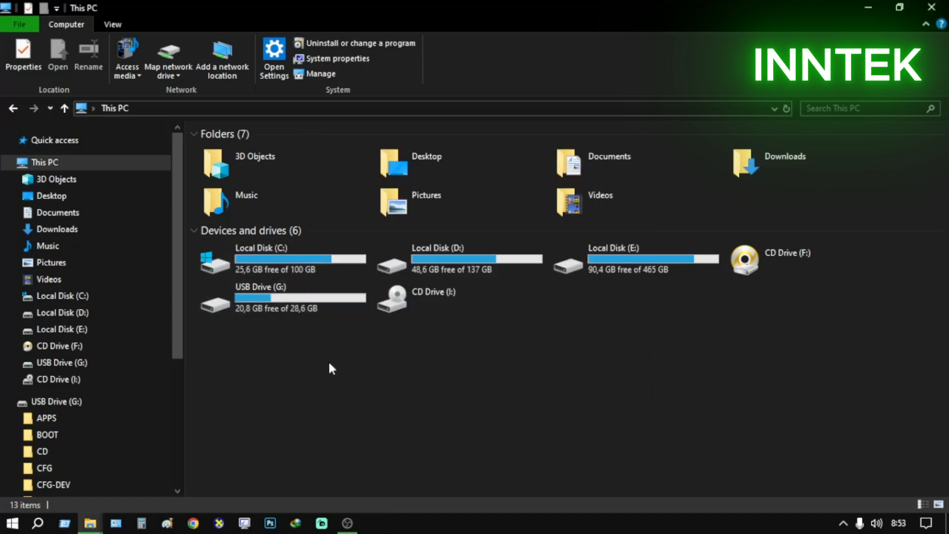
Open USB Drive (G:) in File Explorer and check the size of ul.40844C59.SLUS_212.62.00 in its properties
double_click(301, 303)
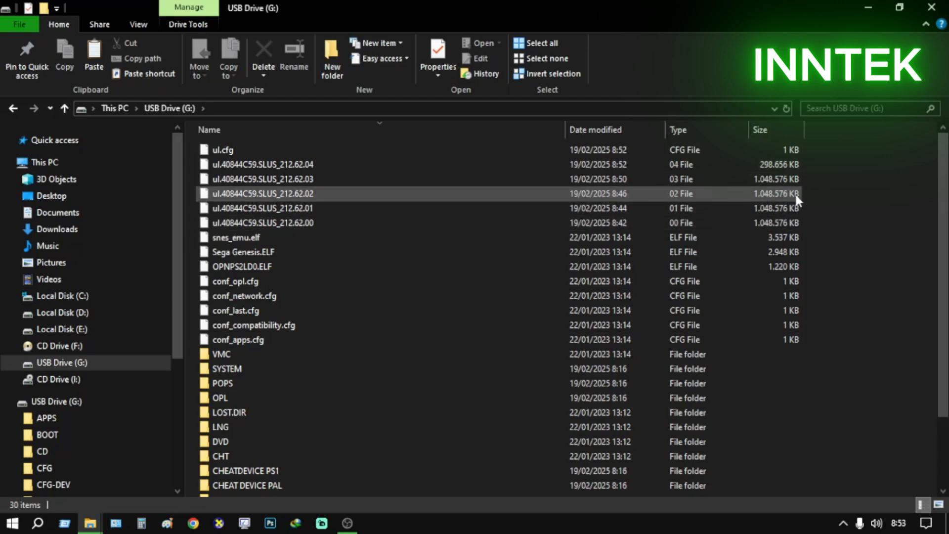
right_click(775, 219)
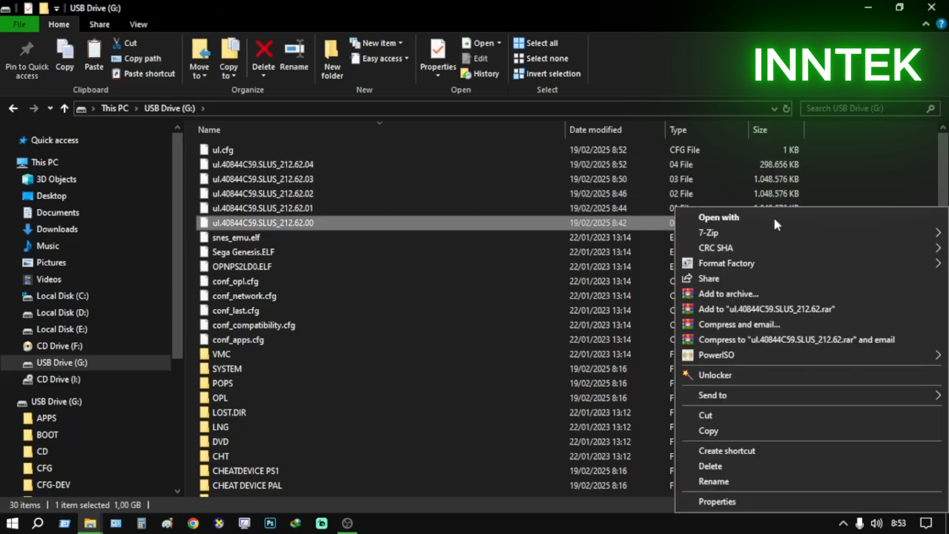
click(766, 500)
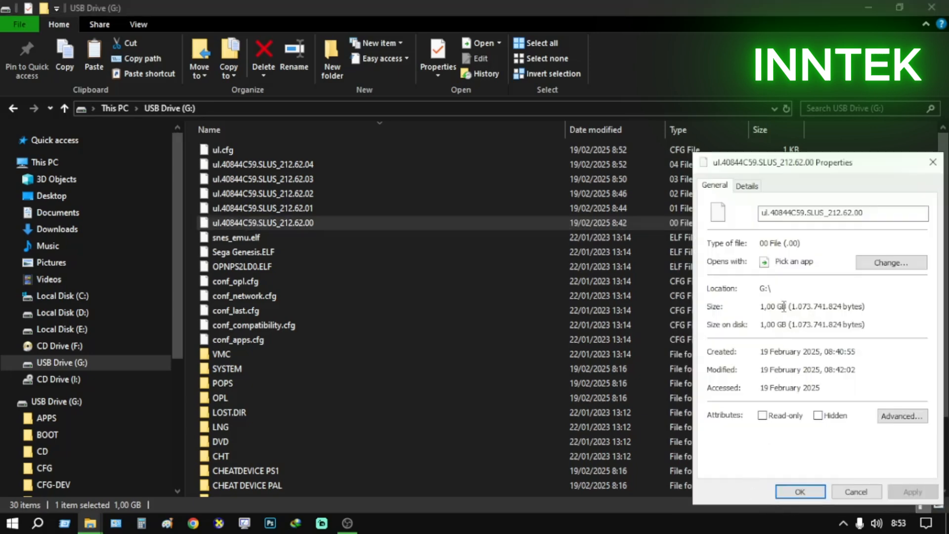
drag(786, 163, 701, 273)
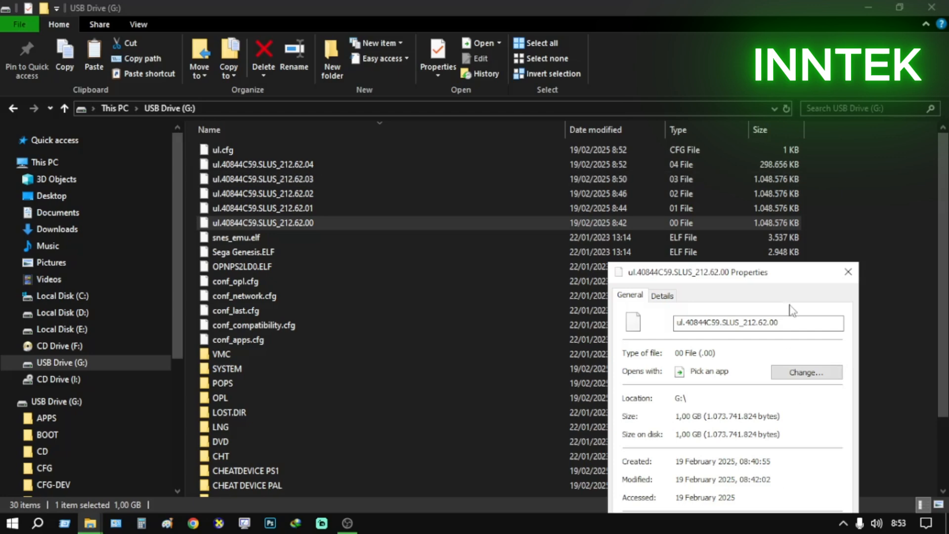
drag(792, 278, 755, 138)
click(741, 465)
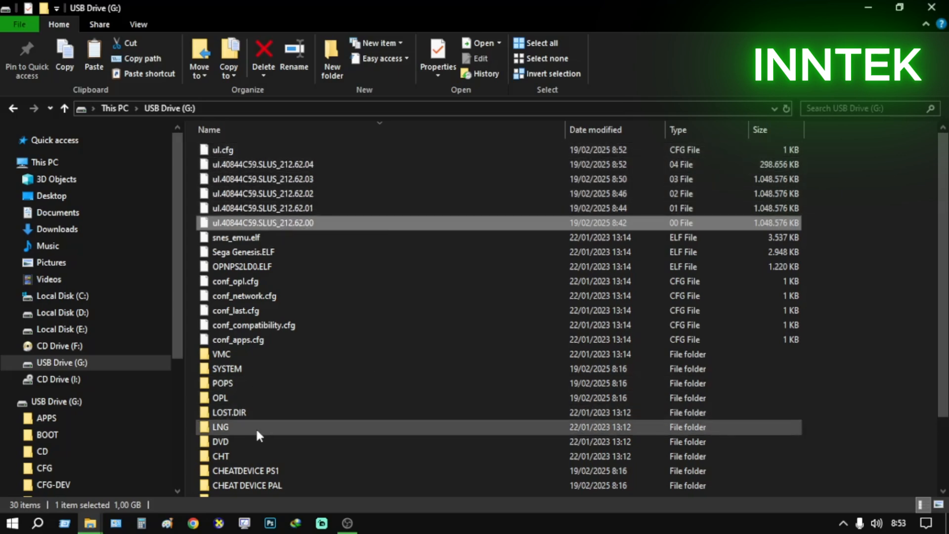
Check the game files in the DVD and CD folders of the USB drive, including Okage - Shadow King (USA).bin
double_click(247, 446)
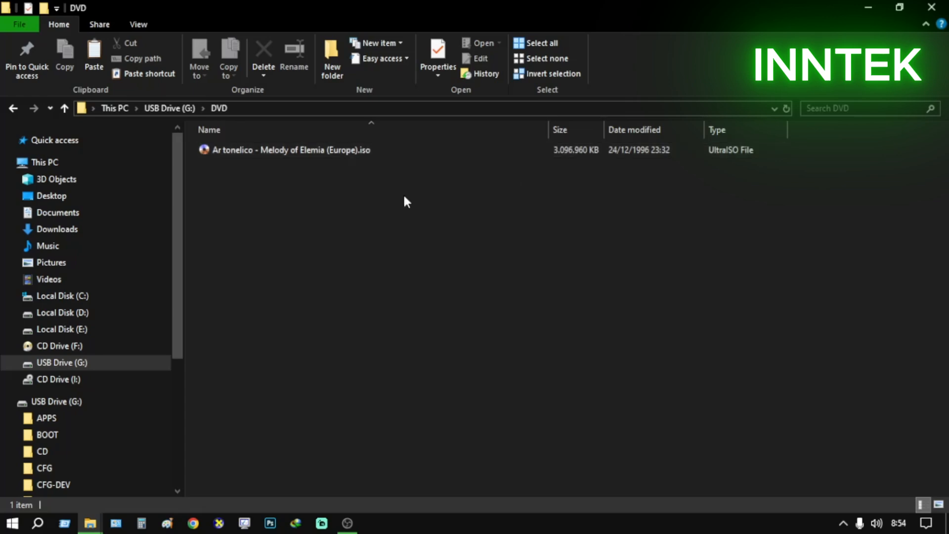
click(197, 109)
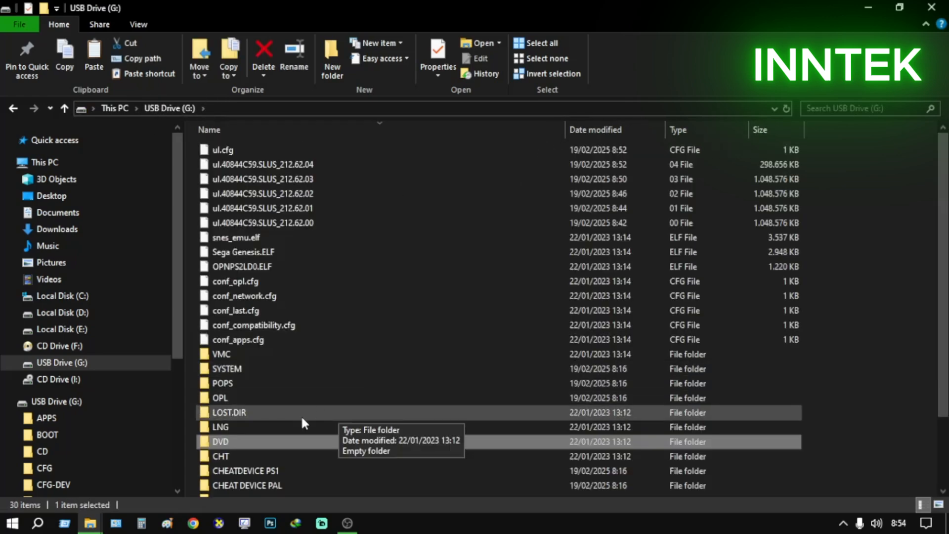
scroll(263, 467, down, 1)
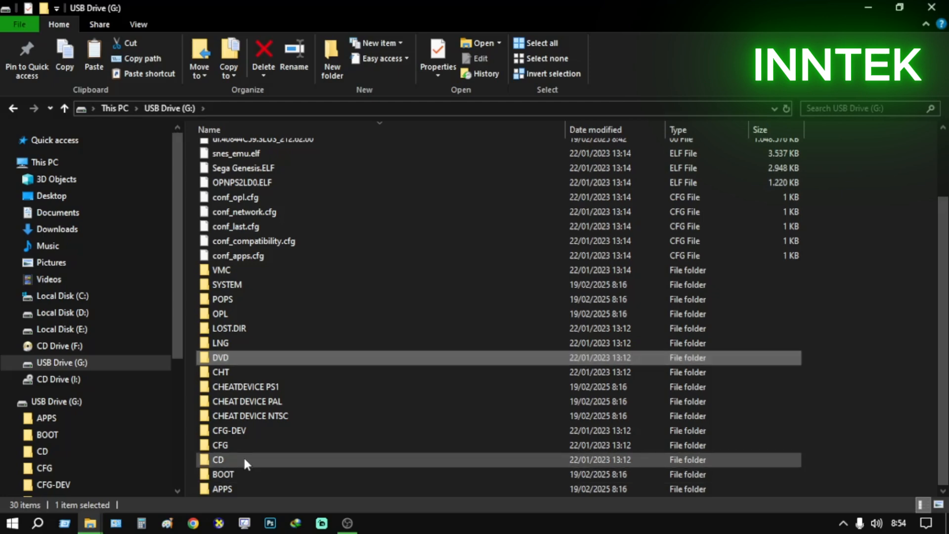
double_click(244, 458)
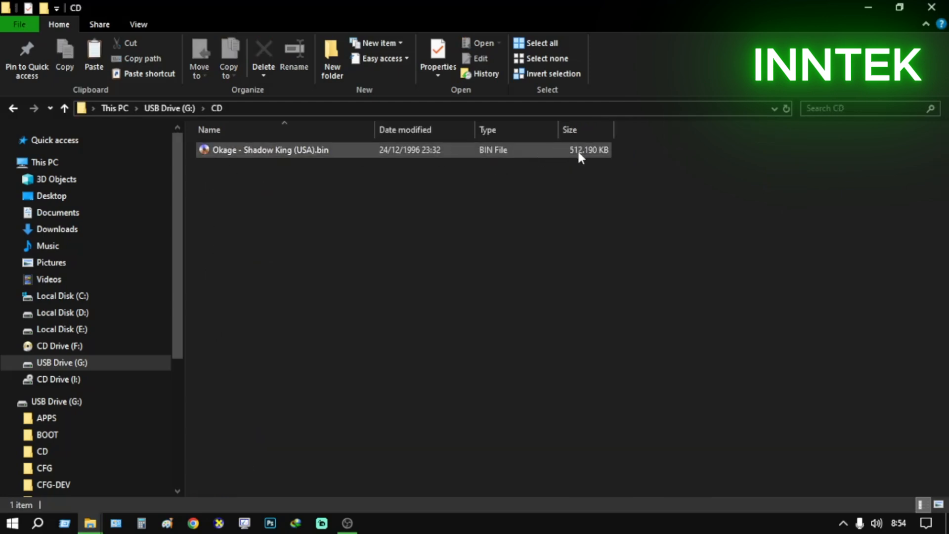
click(502, 152)
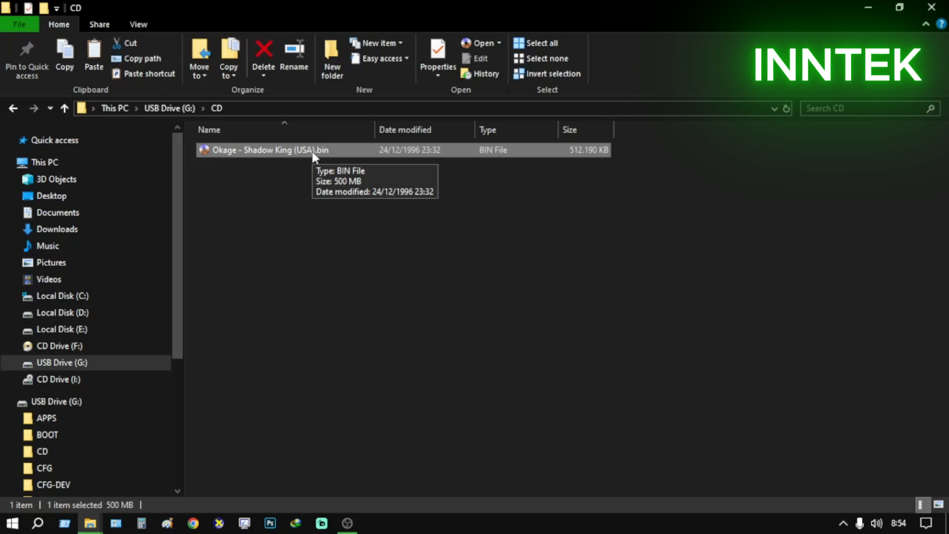
click(182, 107)
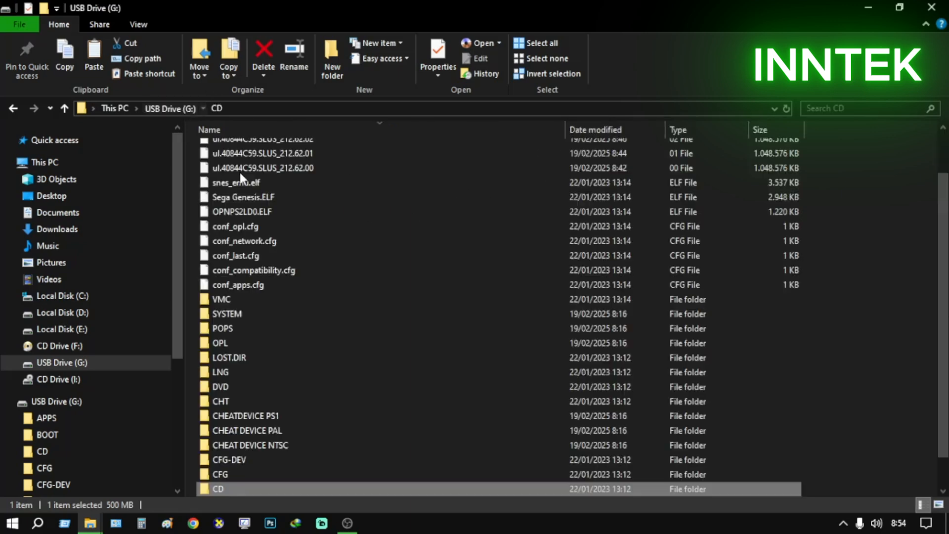
Review the DVD folder's ISO once more, look over the drive's root contents and go back to This PC
click(259, 389)
double_click(259, 389)
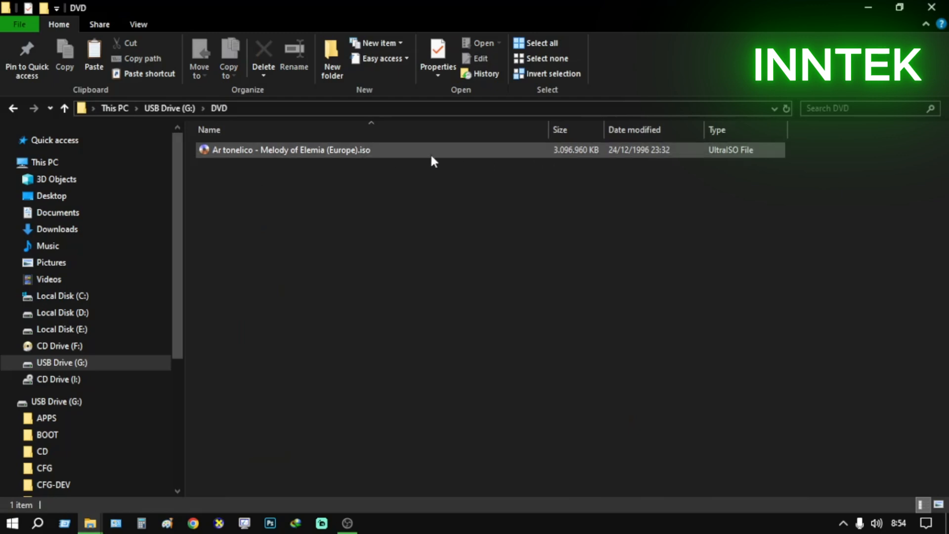
click(167, 107)
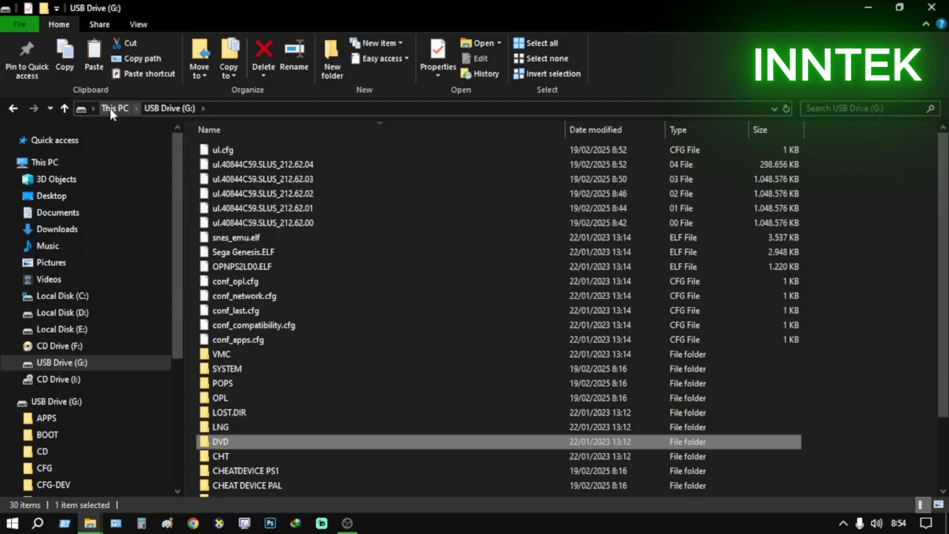
scroll(507, 255, down, 2)
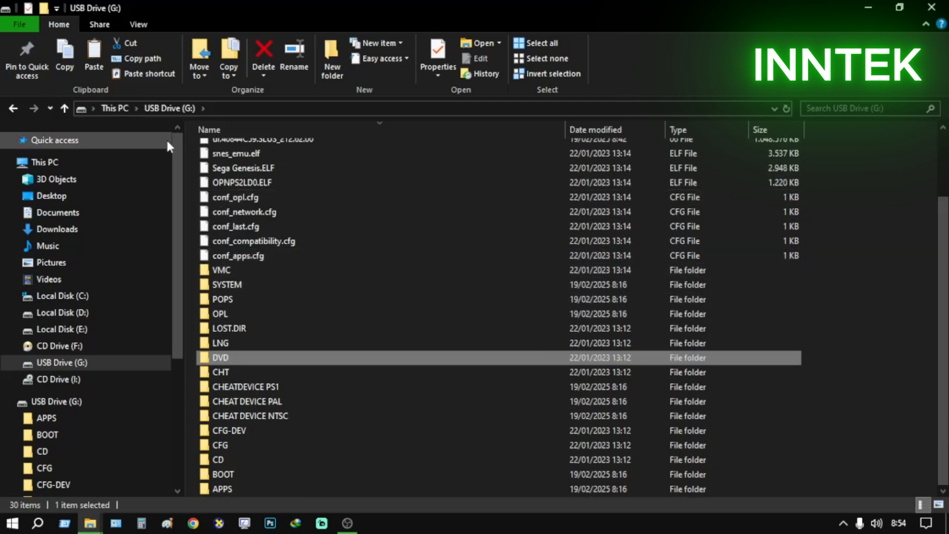
click(121, 109)
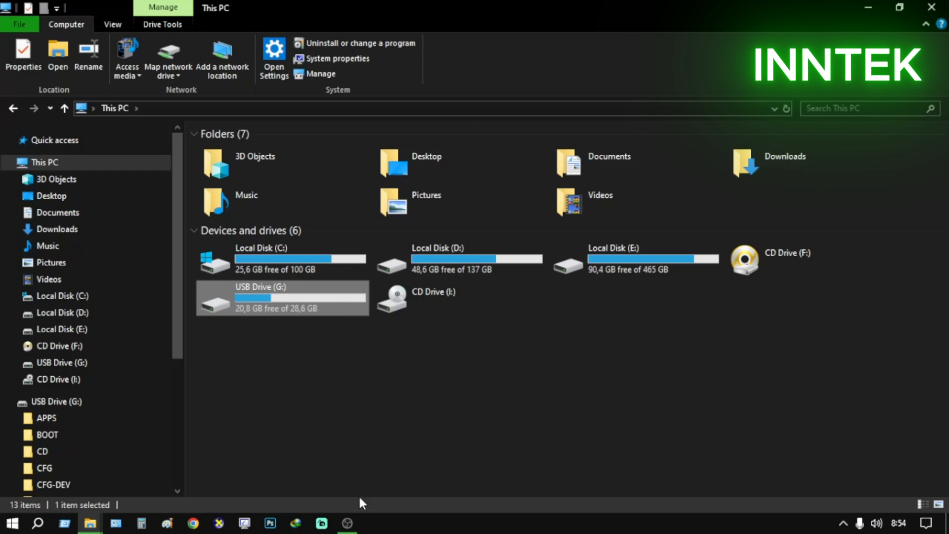
Minimize all open File Explorer windows to show the desktop
click(843, 522)
click(797, 526)
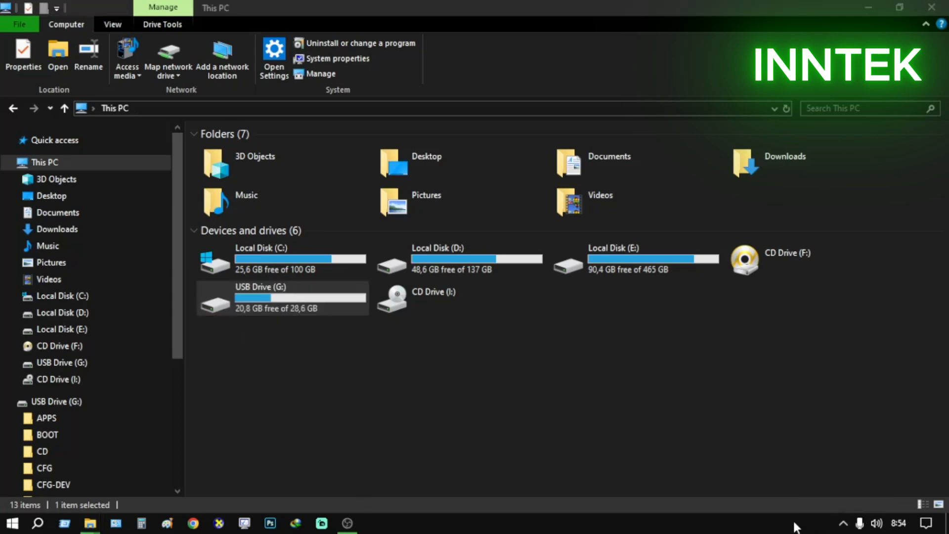
click(879, 6)
click(867, 8)
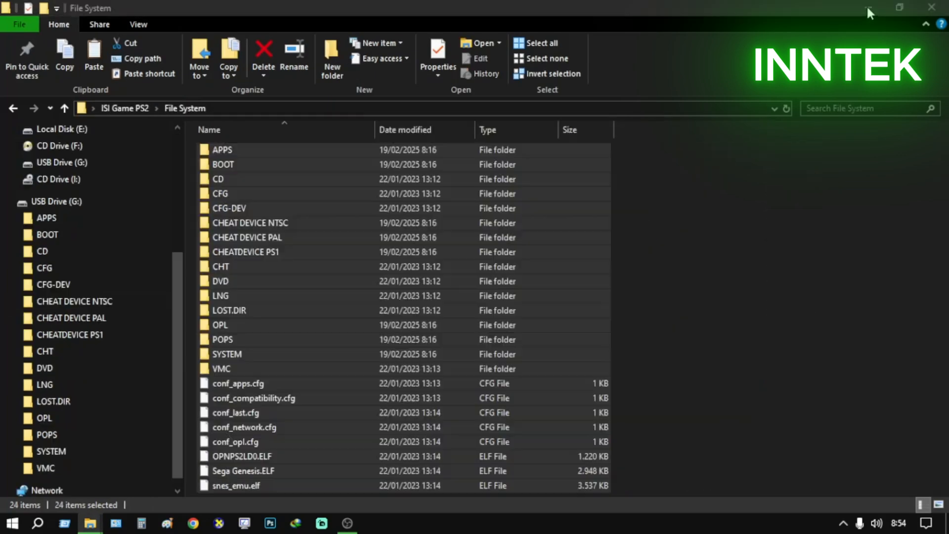
click(867, 6)
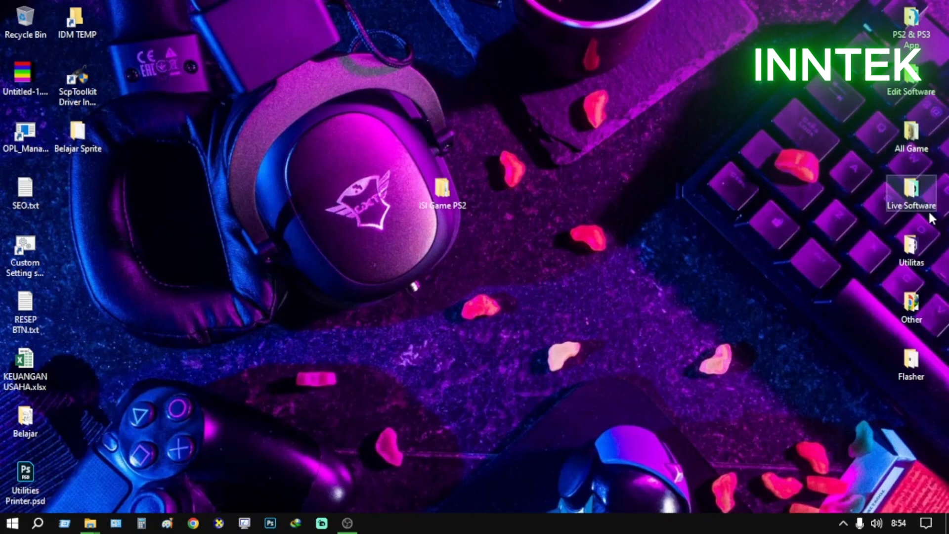
Open the Utilitas folder on the desktop and launch Auslogics Disk Defrag
double_click(909, 245)
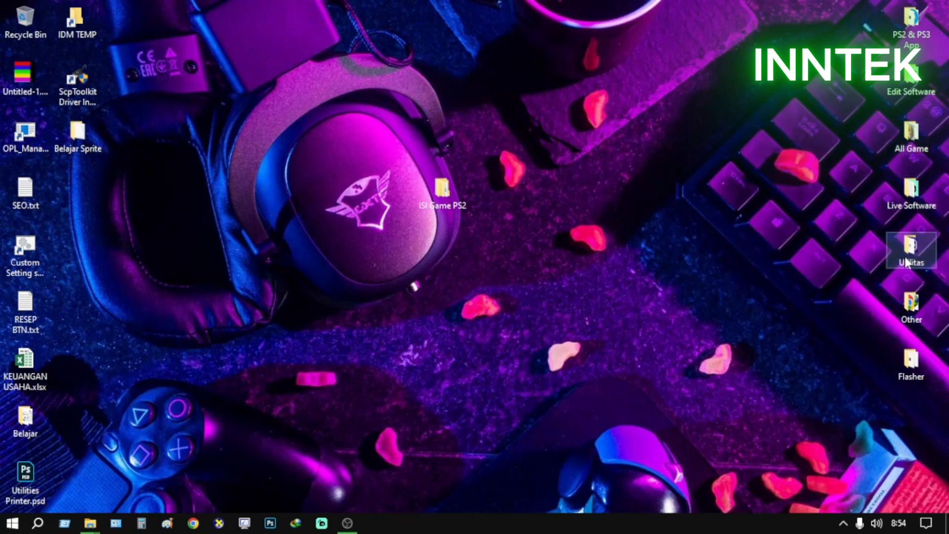
click(230, 164)
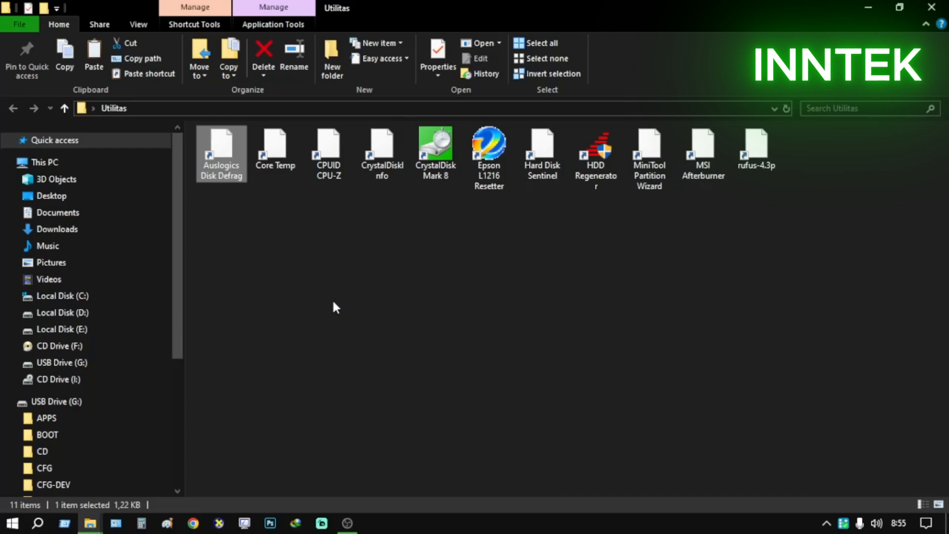
double_click(203, 177)
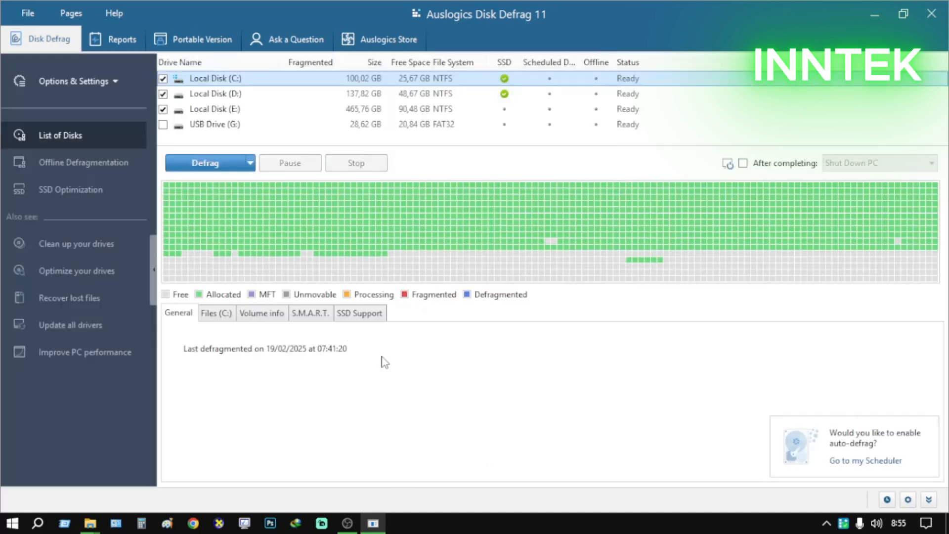
Exclude Local Disks C:, D: and E: from the defrag selection and include only USB Drive (G:)
click(163, 109)
click(163, 98)
click(163, 94)
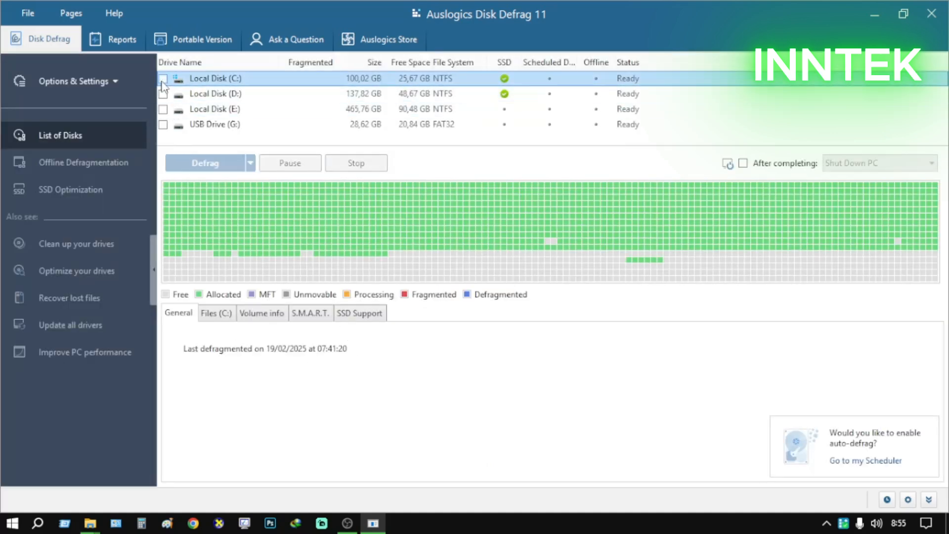
click(230, 127)
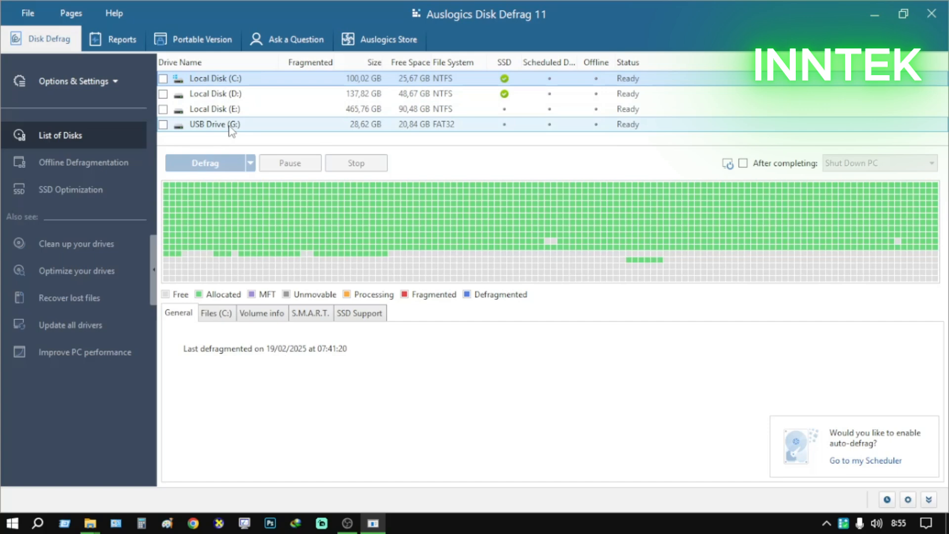
click(230, 126)
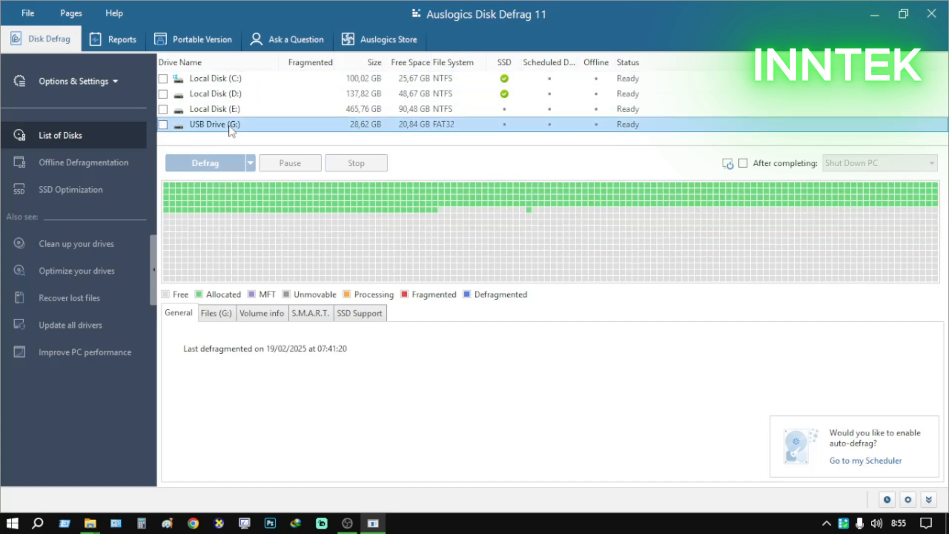
click(163, 125)
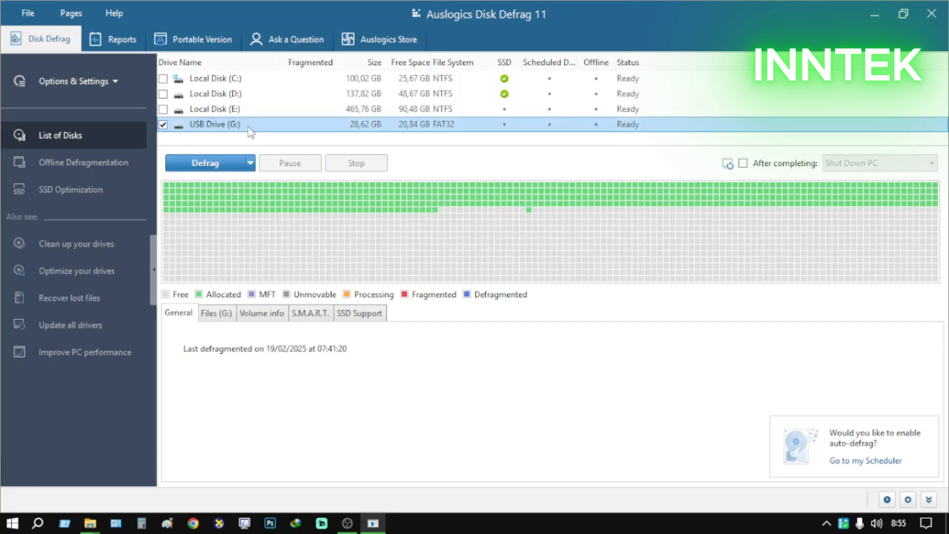
Analyze USB Drive (G:) for fragmentation and inspect its cluster map
click(251, 163)
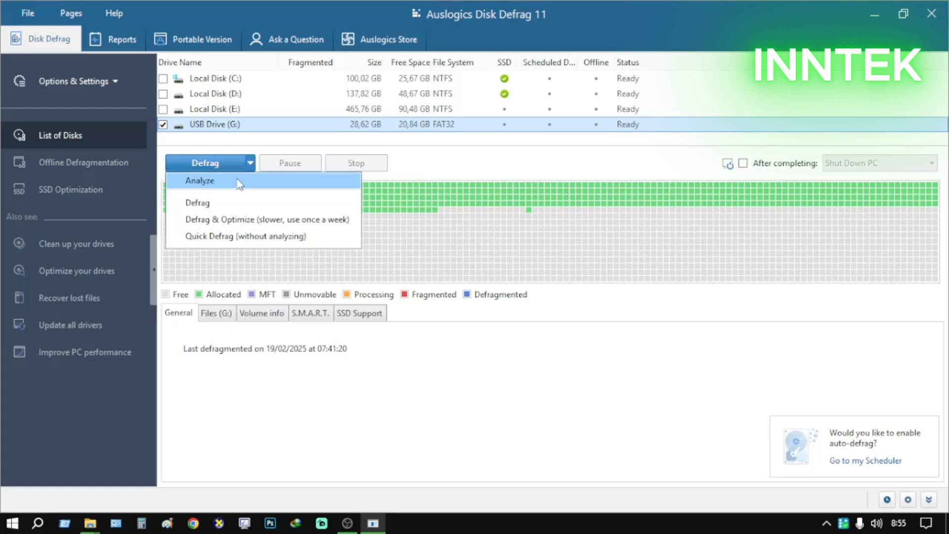
click(237, 180)
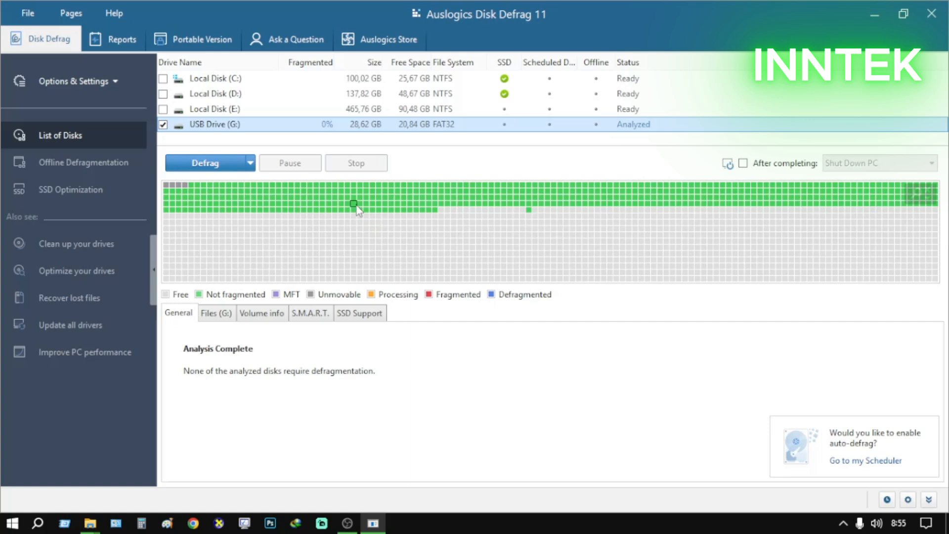
mouse_move(358, 210)
Close Auslogics Disk Defrag and the Utilitas folder
click(28, 15)
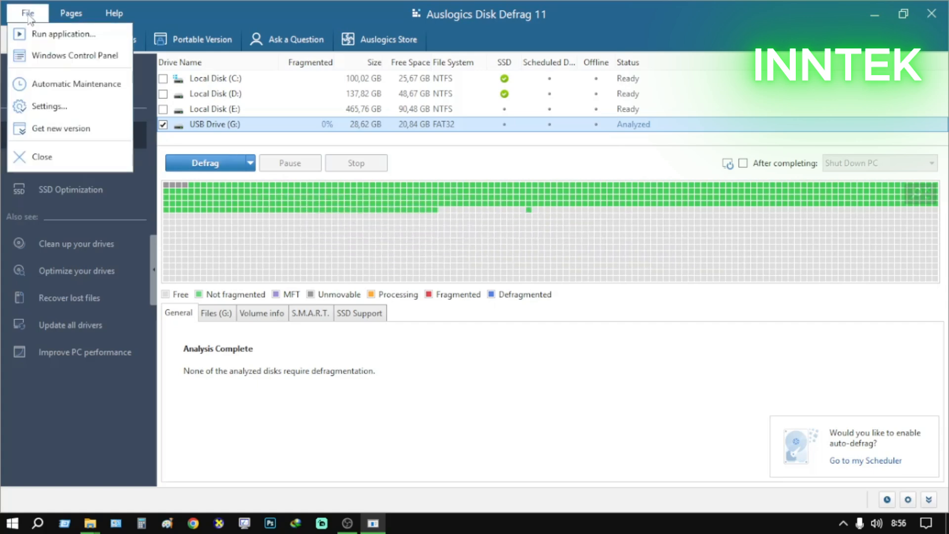
click(42, 155)
click(428, 270)
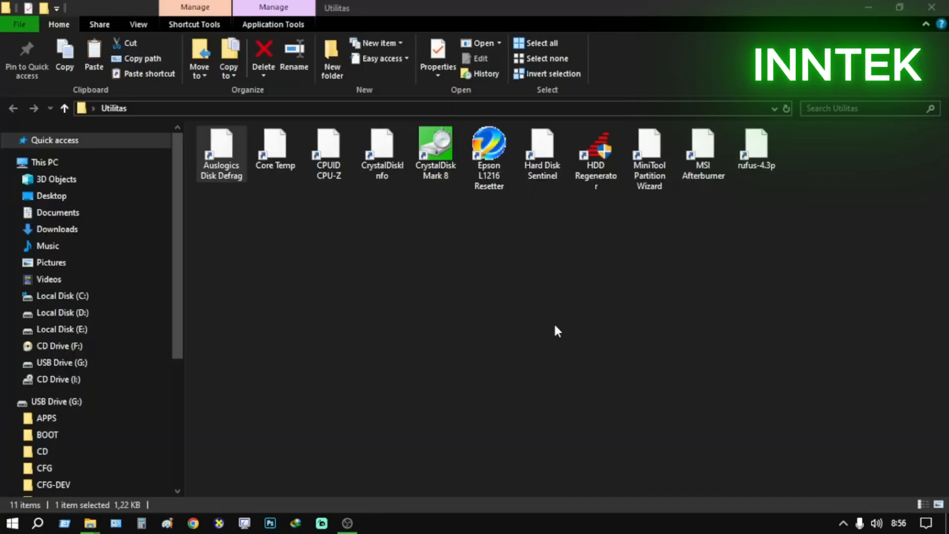
click(931, 7)
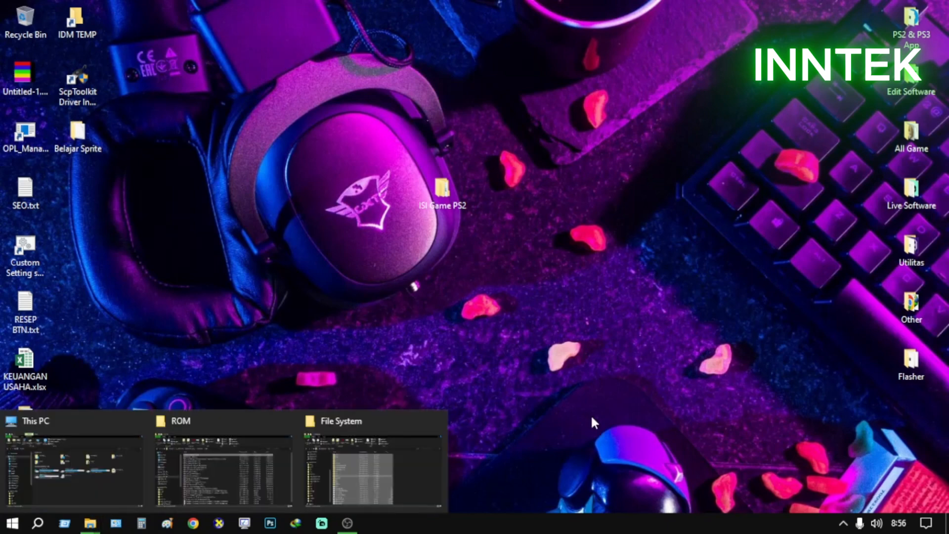
Safely eject the Ultra USB 3.0 drive (G:) and dismiss the removal notification
click(843, 522)
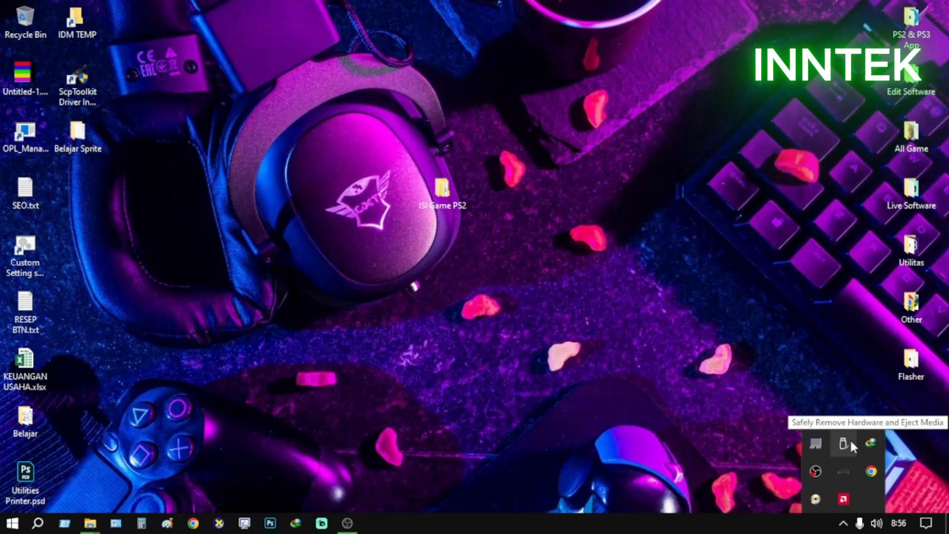
click(662, 460)
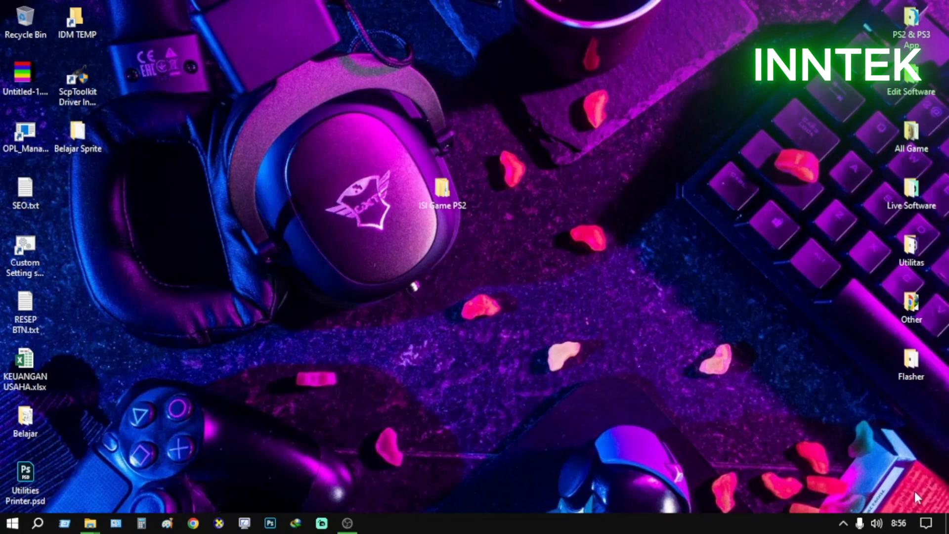
click(843, 525)
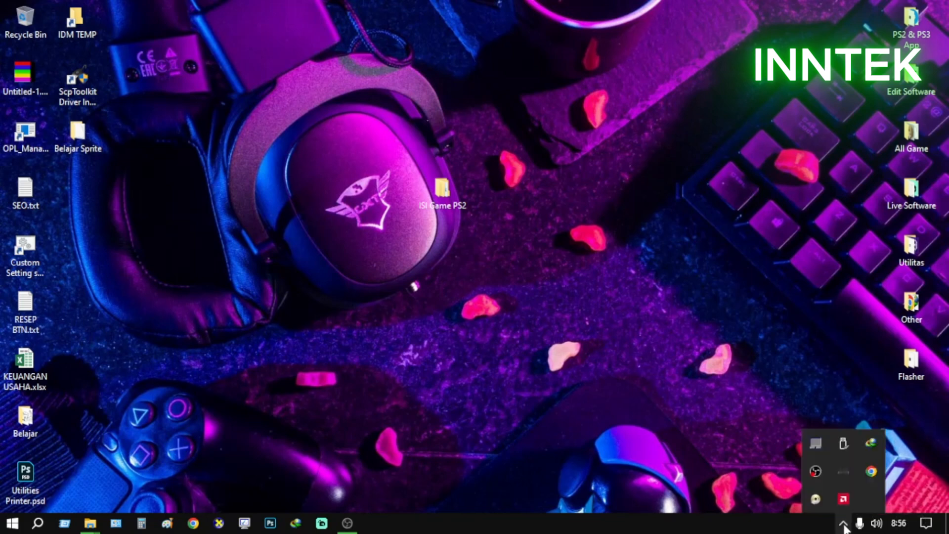
click(843, 445)
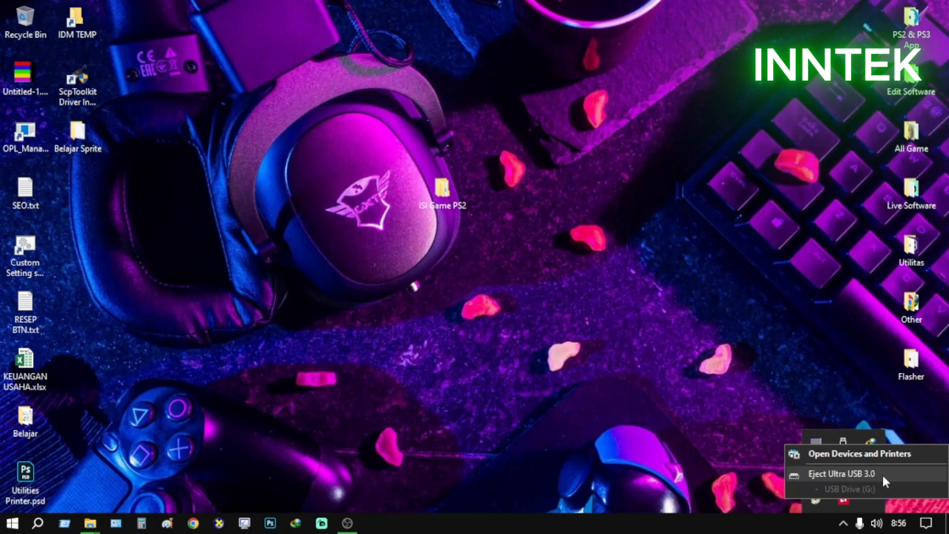
click(851, 474)
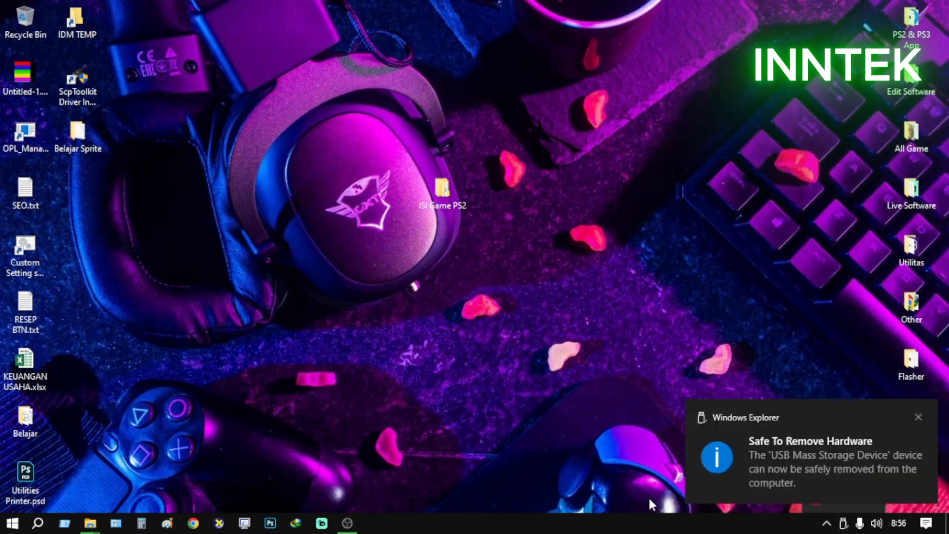
click(918, 418)
Check the hidden notification icons for any remaining removable-hardware entry
click(843, 522)
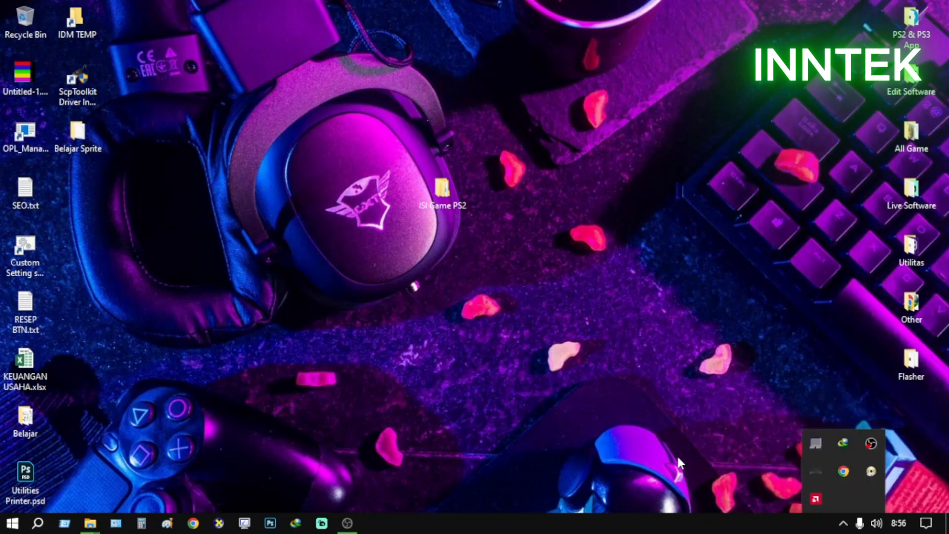
click(687, 470)
click(842, 524)
click(766, 425)
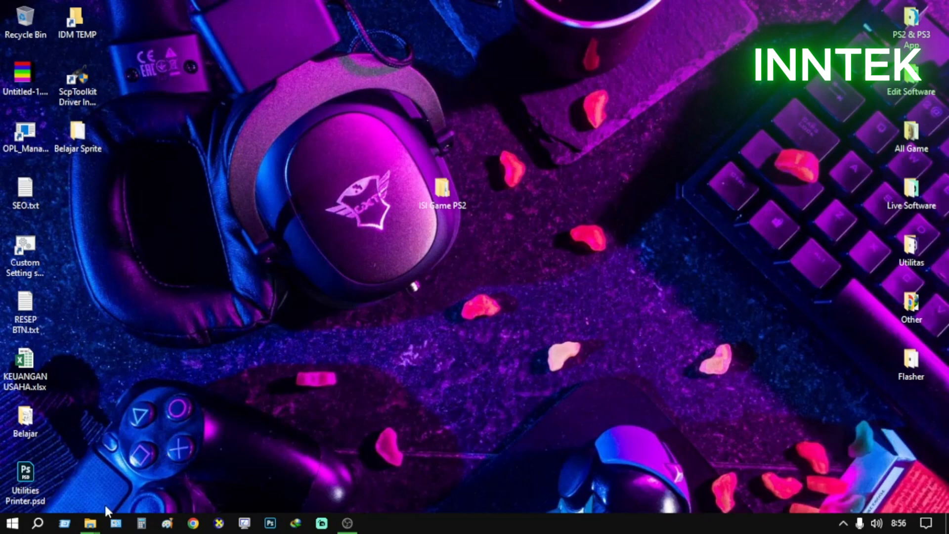
Check the refreshed drive list in This PC for the ejected USB drive, and close the window
mouse_move(99, 522)
click(93, 490)
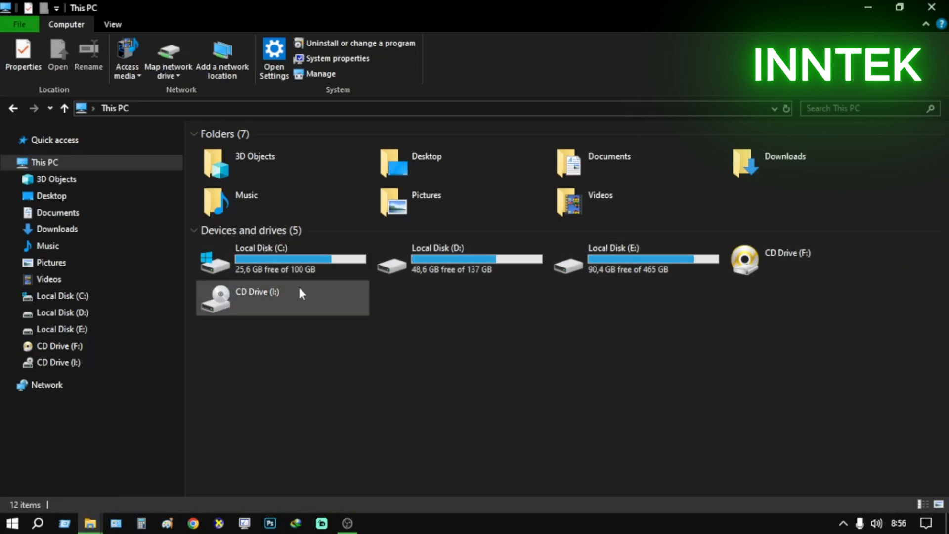
right_click(523, 351)
click(600, 408)
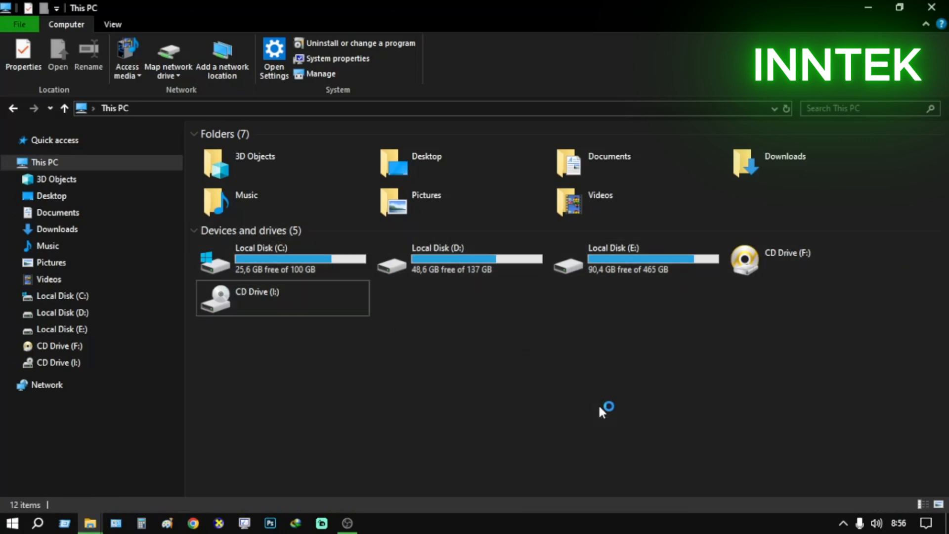
click(933, 6)
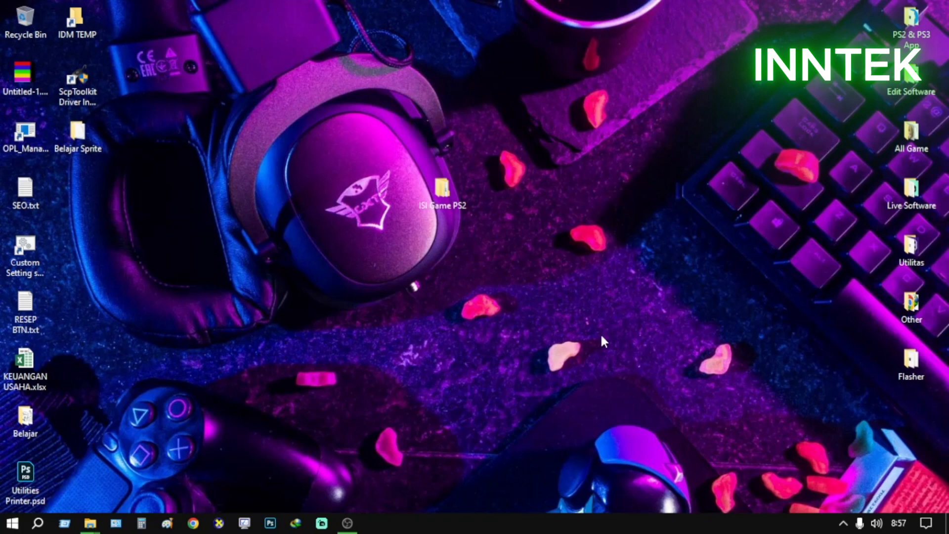
click(346, 523)
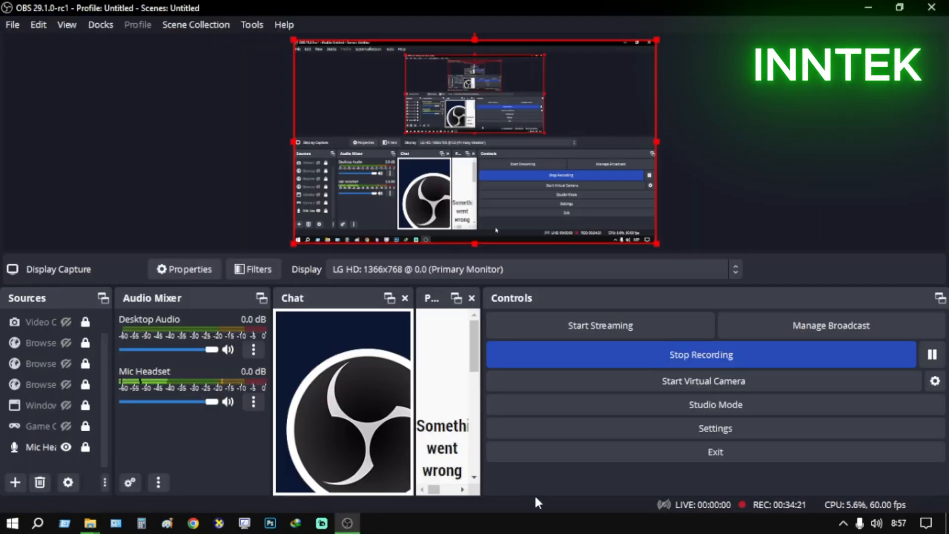
click(685, 353)
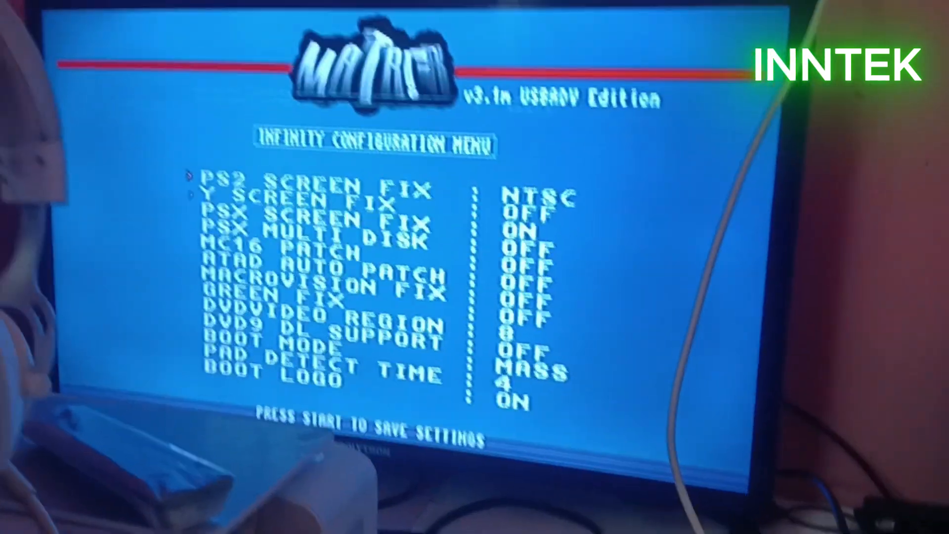
key(Down)
key(Down)
key(Down)
key(Down)
key(Down)
key(Down)
key(Down)
key(Down)
key(Down)
key(Down)
key(Down)
key(Down)
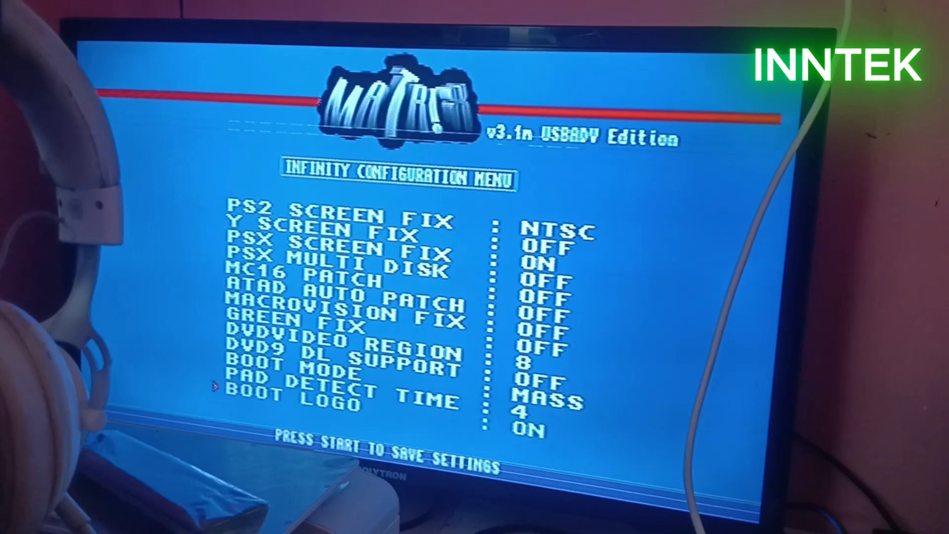
key(Up)
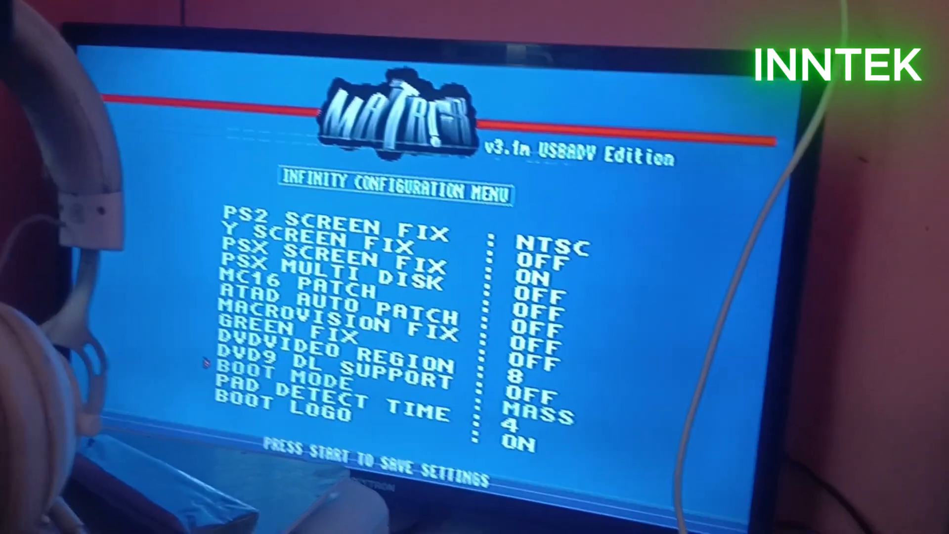
key(Right)
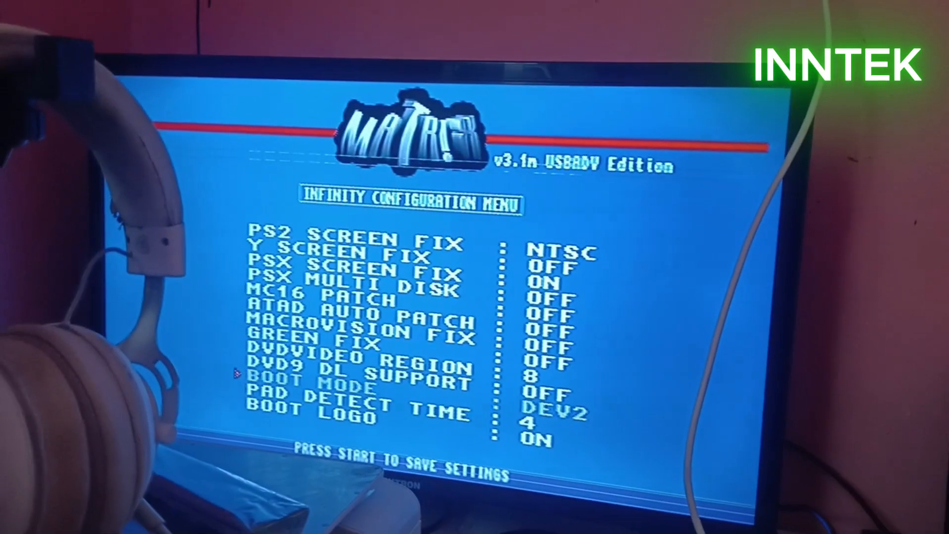
key(Right)
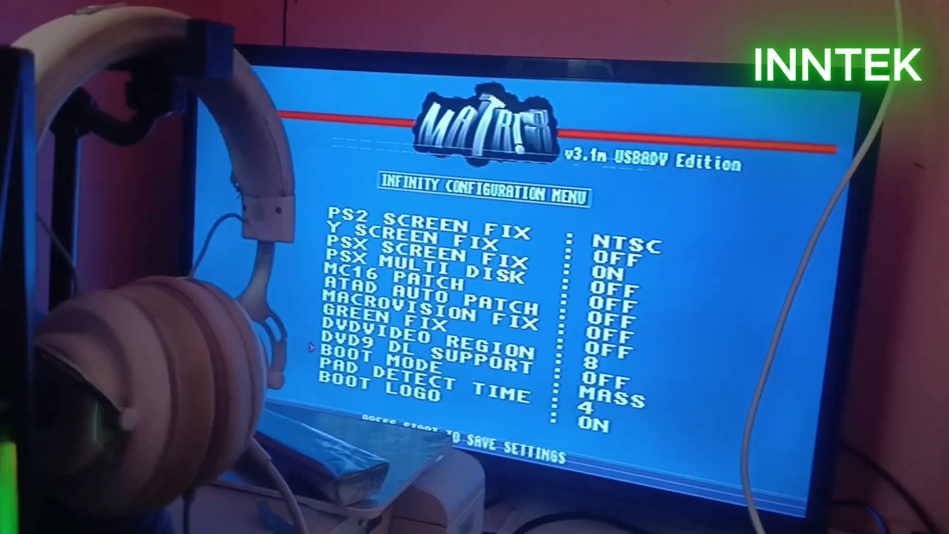
key(Right)
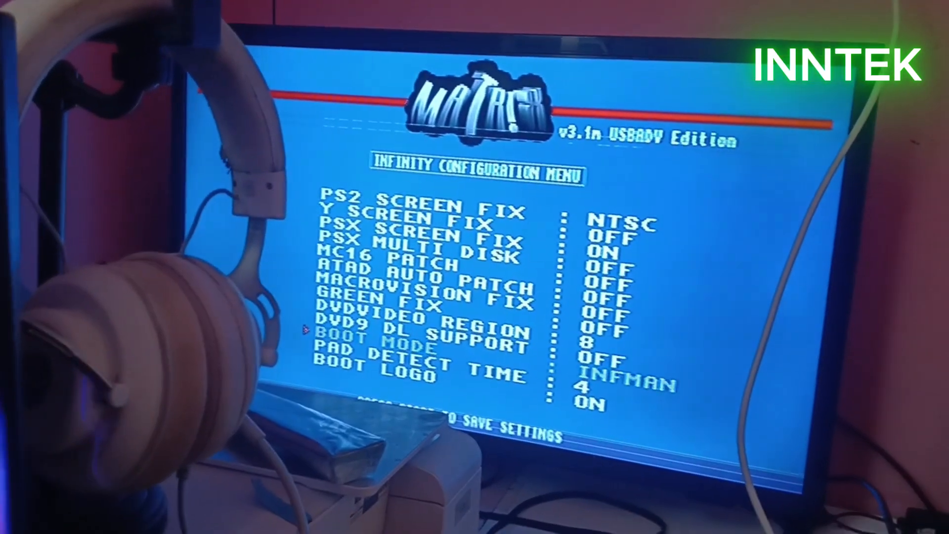
key(Right)
key(Right)
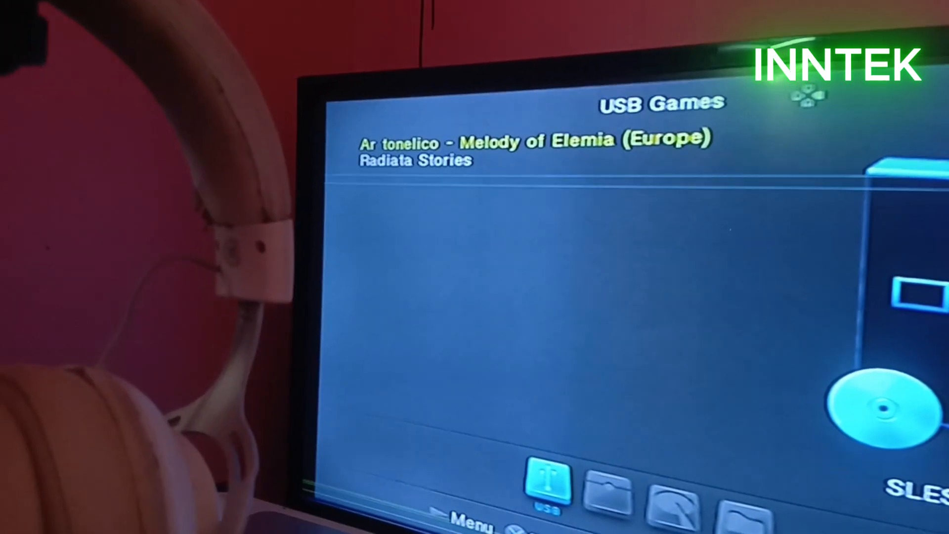
key(Down)
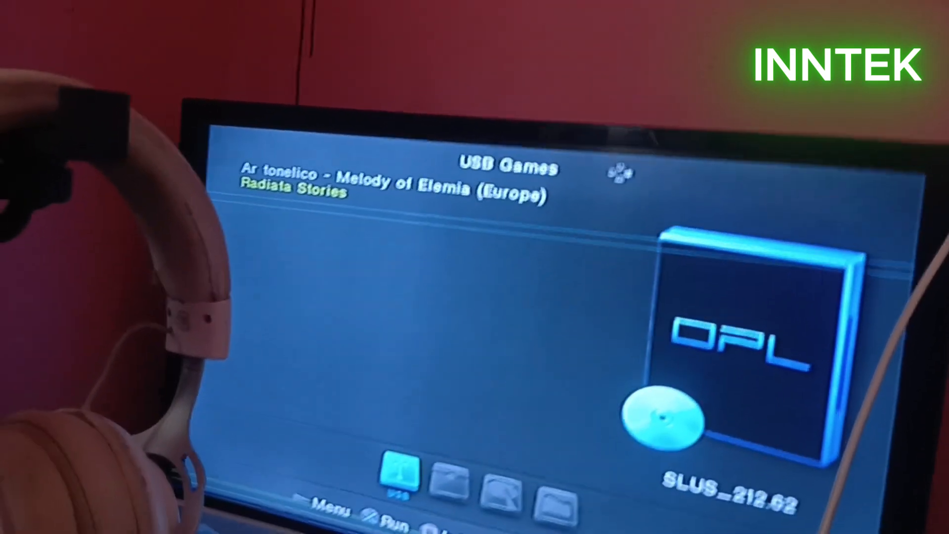
key(Right)
key(Right)
key(Right)
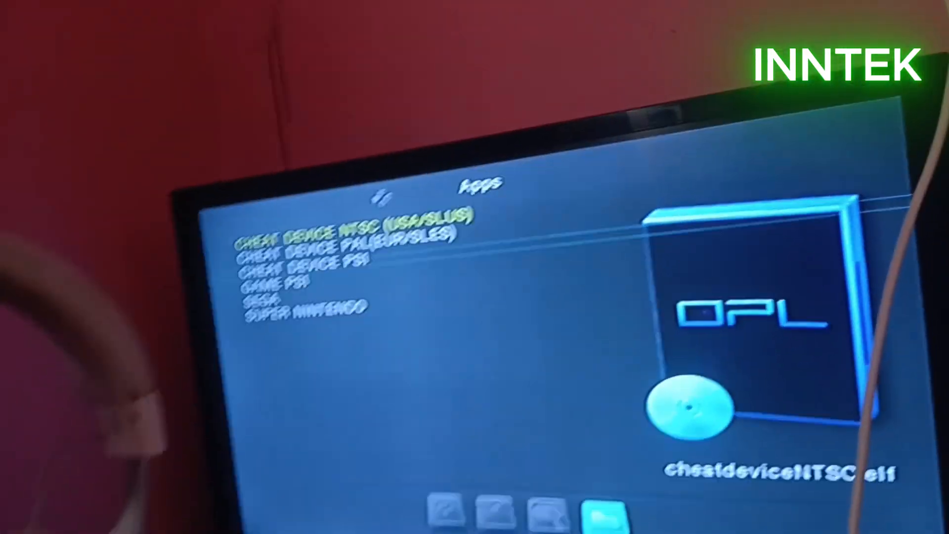
key(Down)
key(Down)
key(Down)
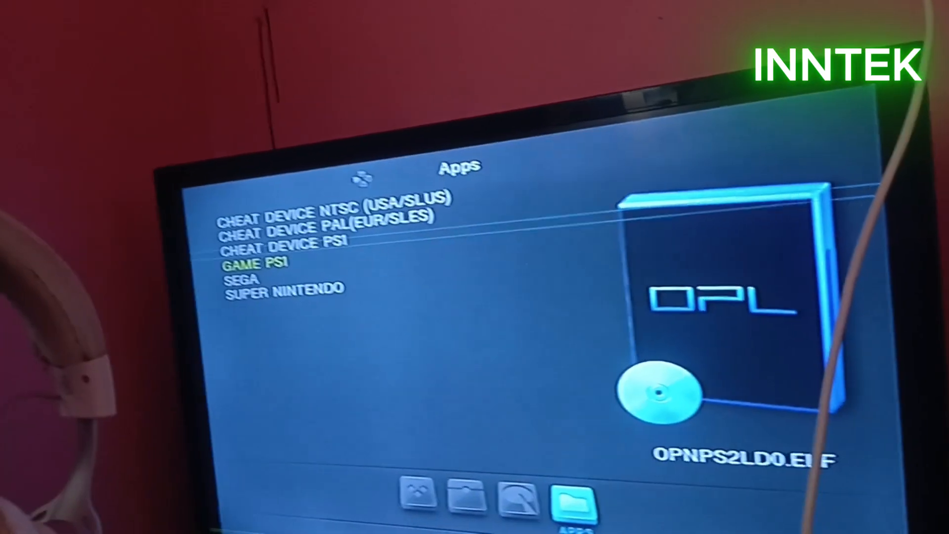
key(Down)
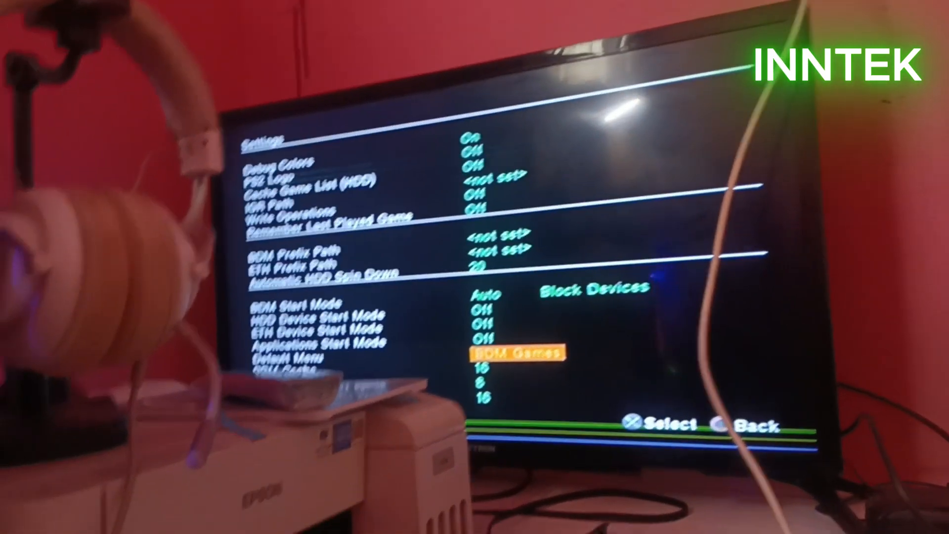
key(Return)
key(Up)
key(Return)
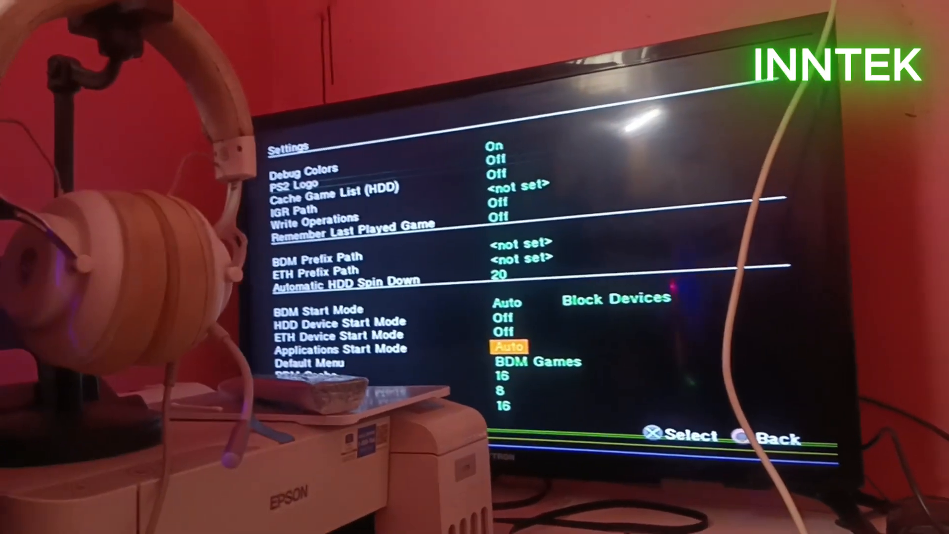
key(Return)
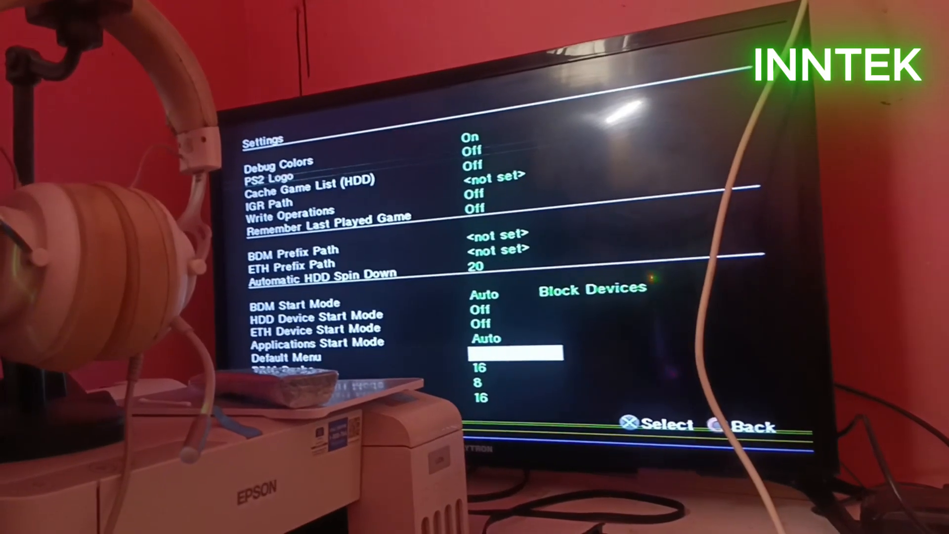
key(Up)
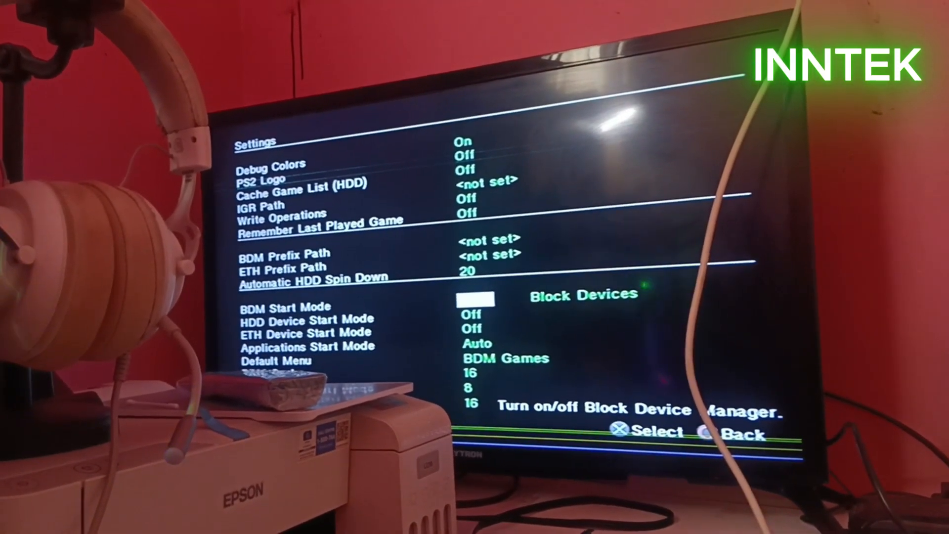
key(Left)
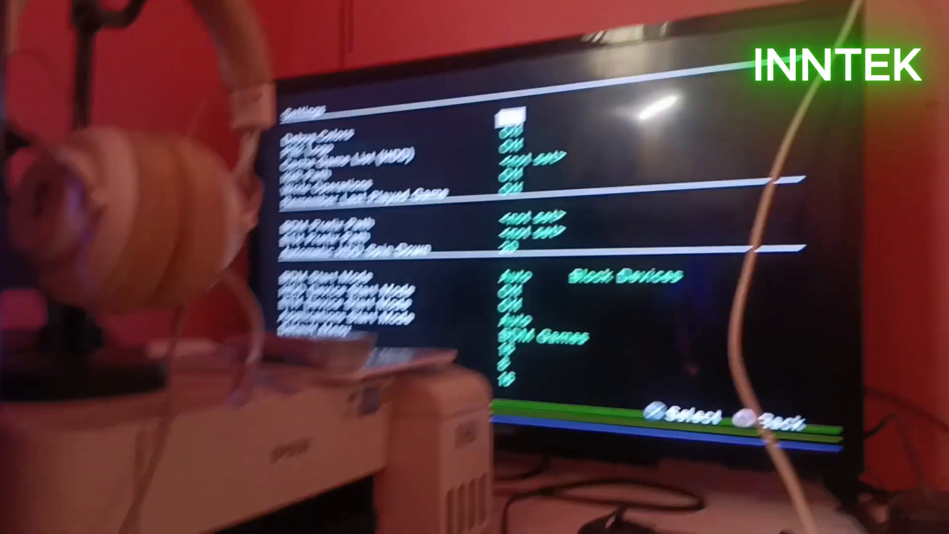
key(Escape)
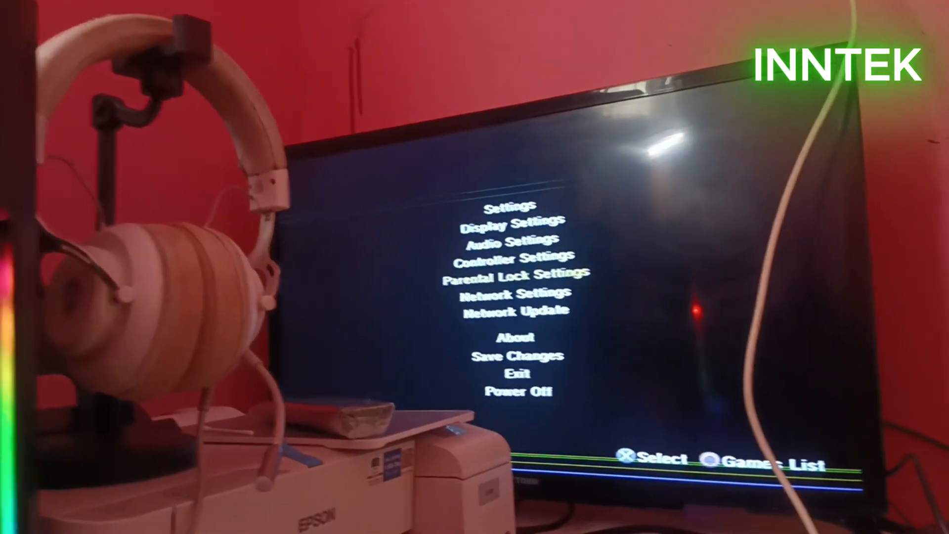
key(Down)
key(Down)
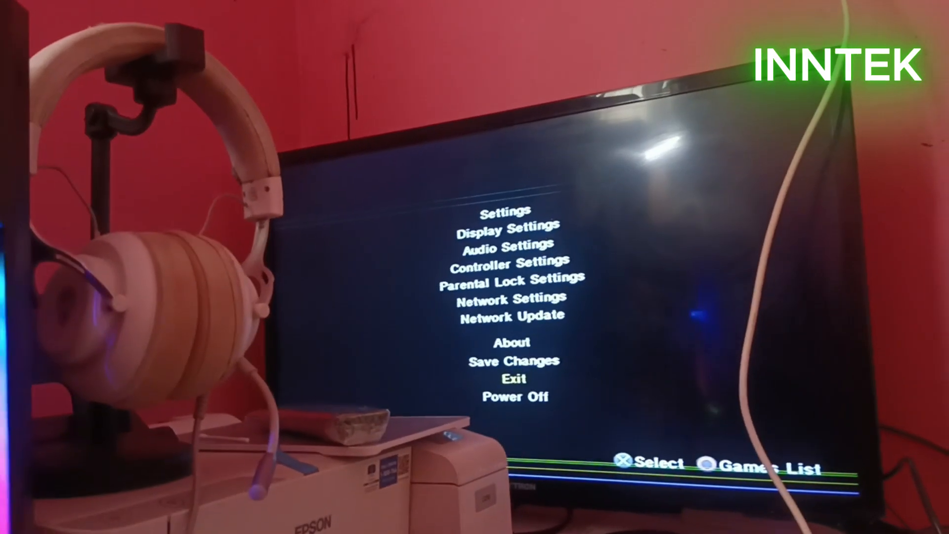
key(Up)
key(Up)
key(Up)
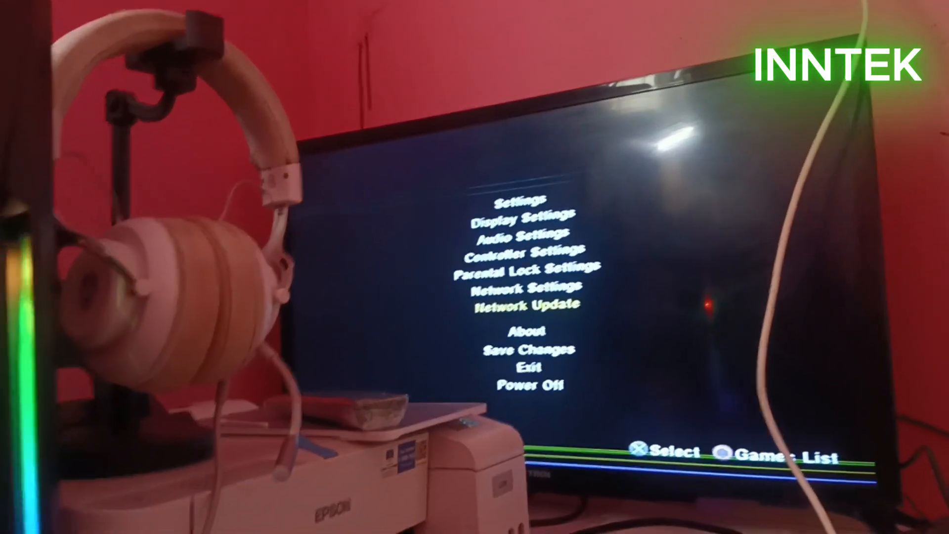
key(Escape)
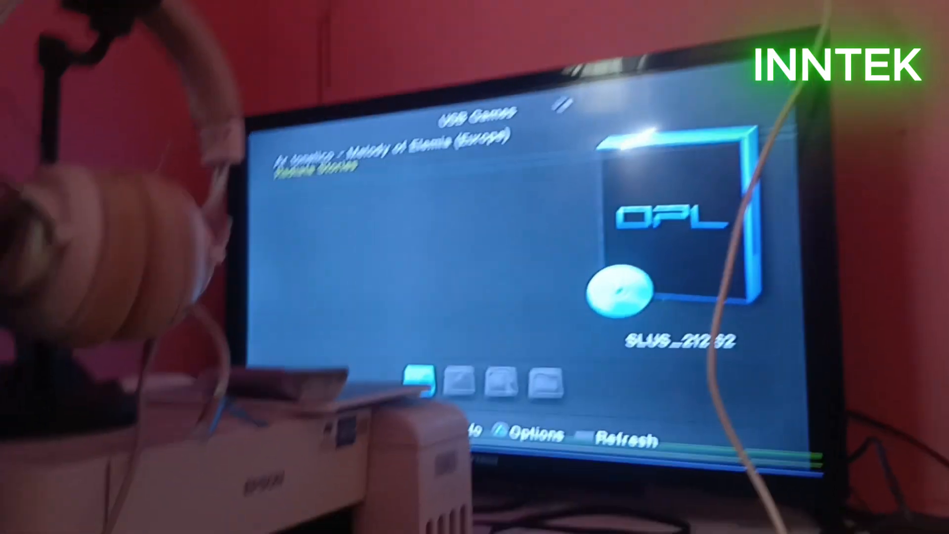
key(Up)
key(Down)
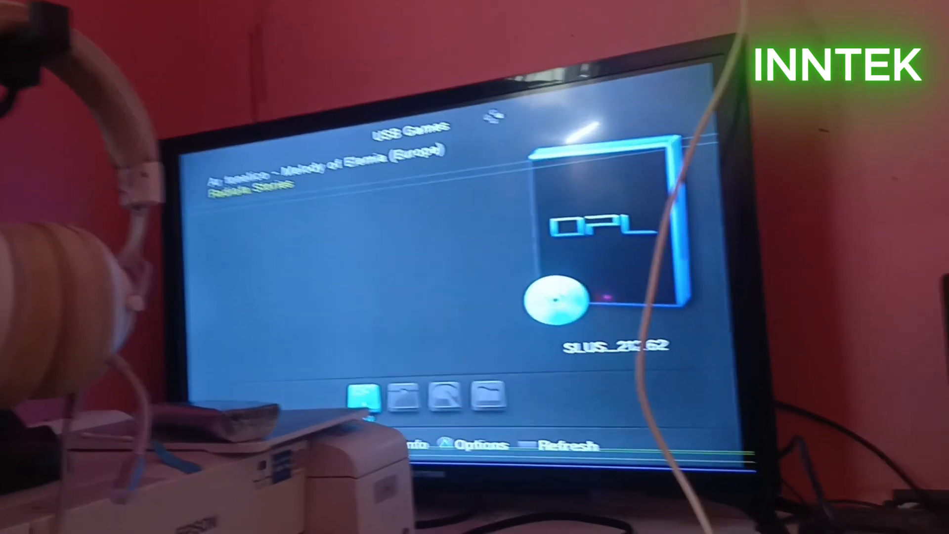
key(Return)
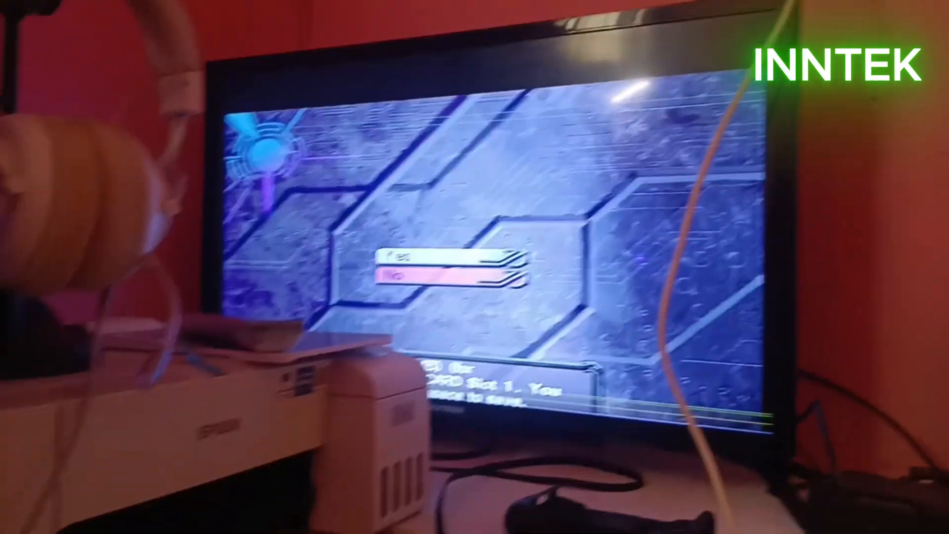
key(Up)
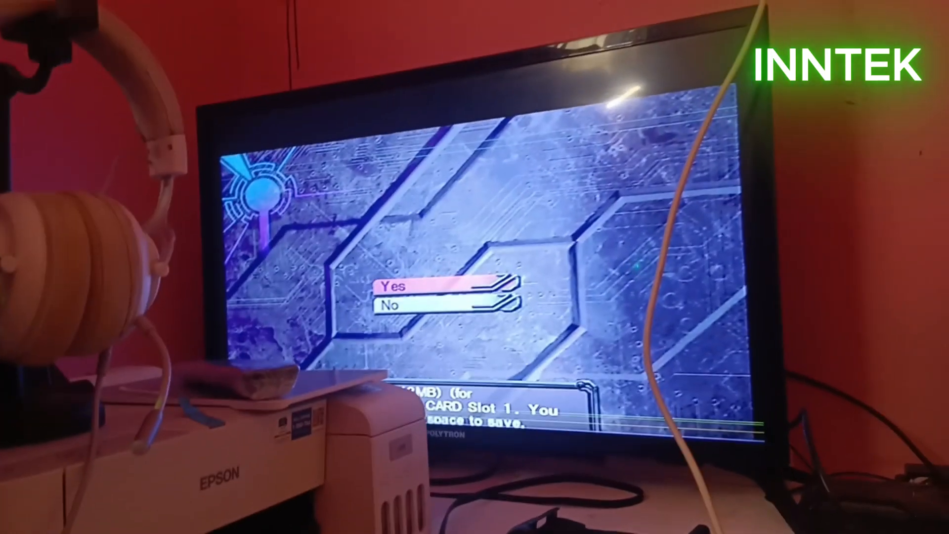
key(Return)
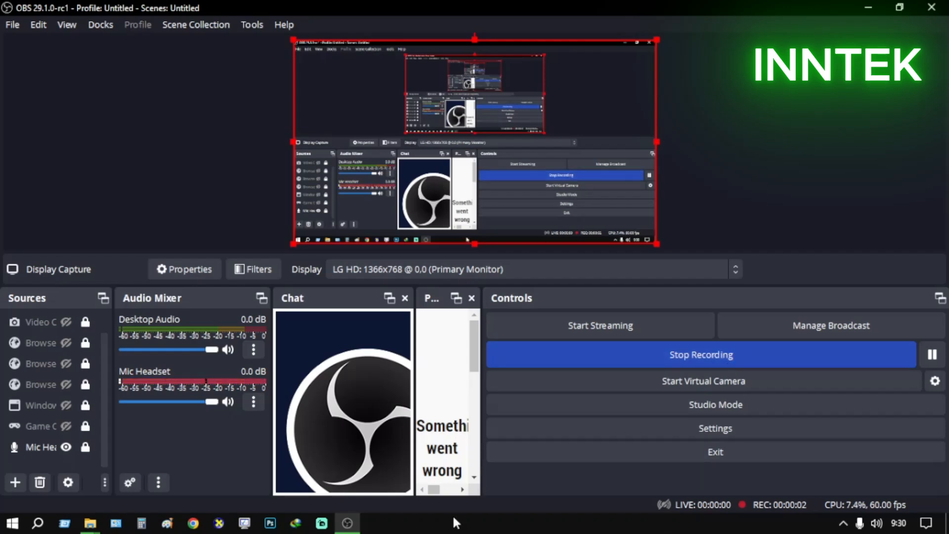
Launch USBUtil v2.00 from the PS2 & PS3 App folder, dismiss its splash notice, and view its Create [GAME/ISO] from CD/DVD command
click(871, 7)
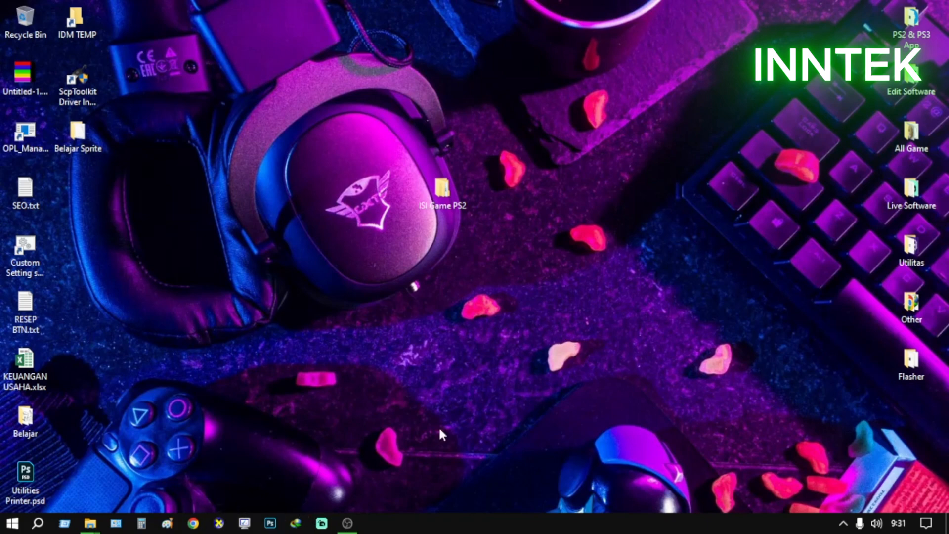
double_click(910, 23)
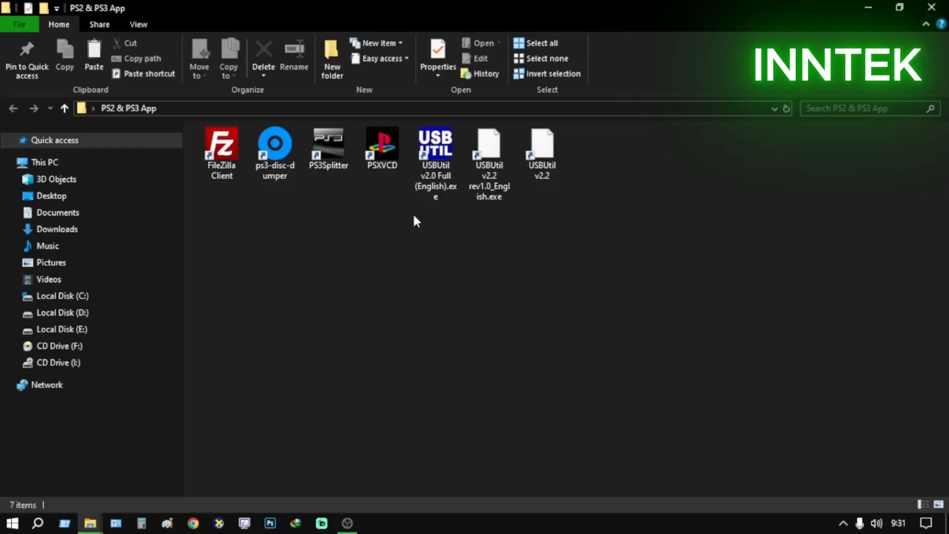
double_click(442, 174)
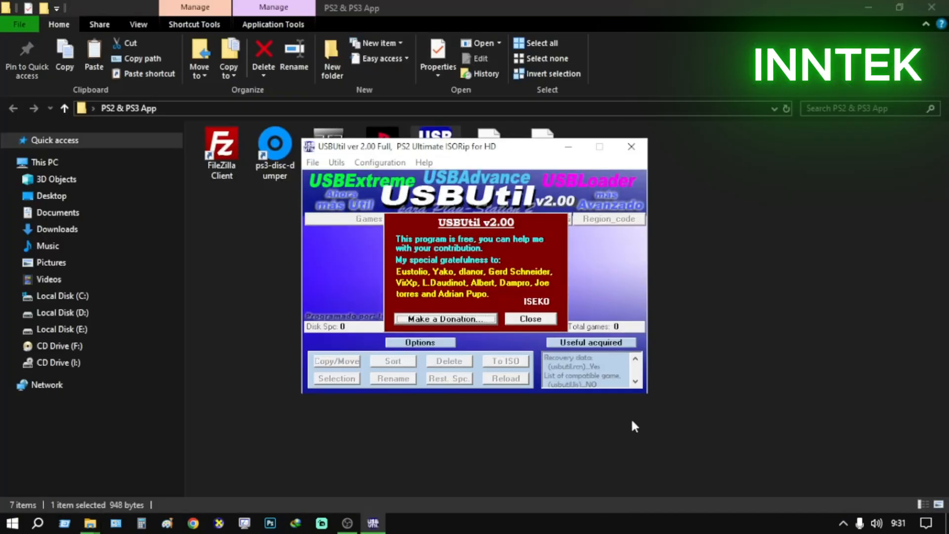
click(544, 324)
click(874, 12)
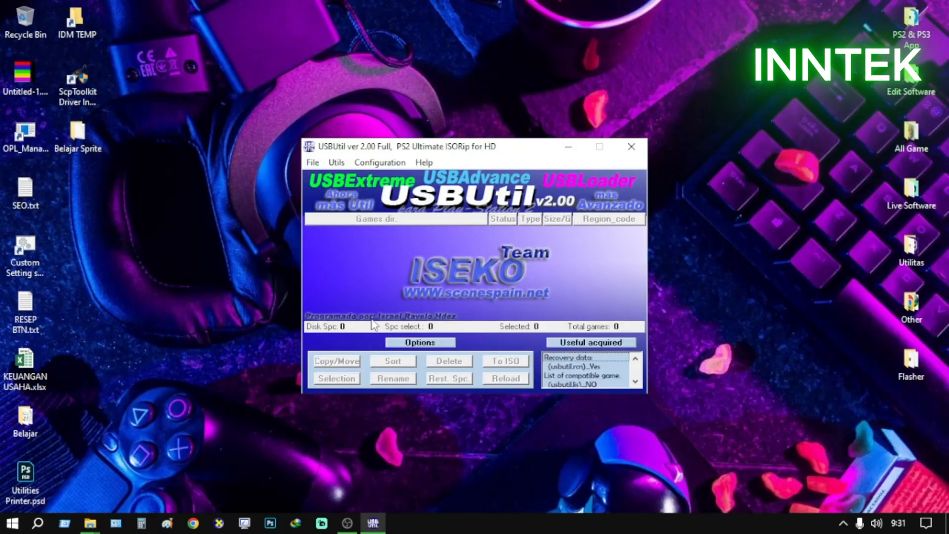
click(313, 162)
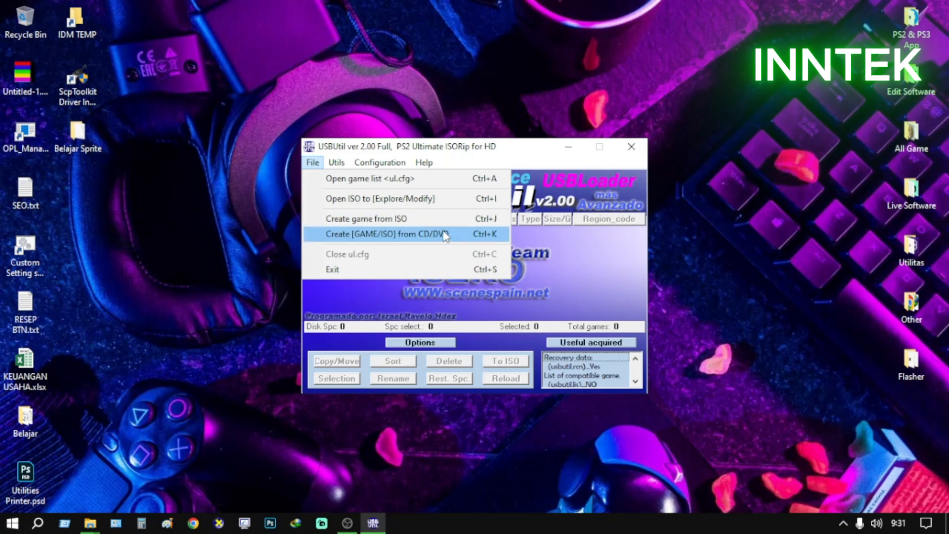
click(477, 235)
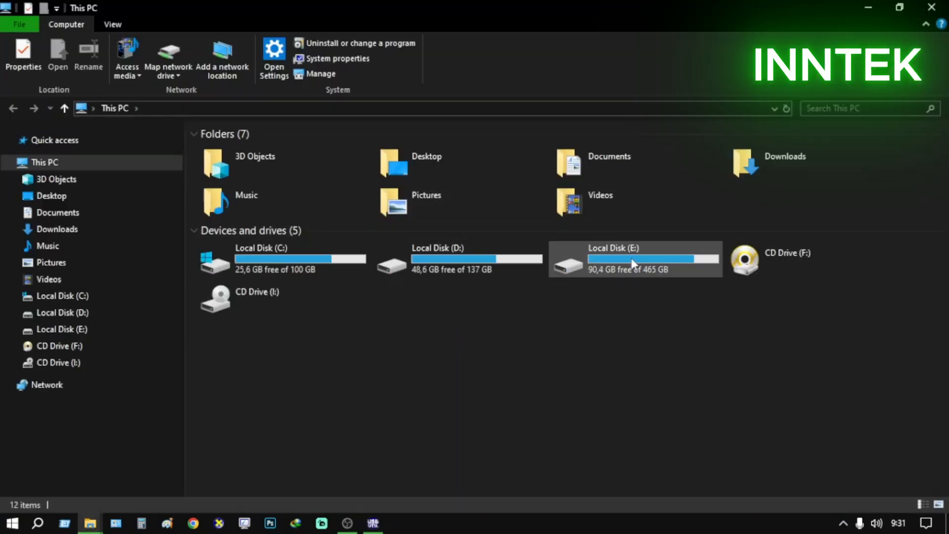
Open the ROM folder on Local Disk (E:), inside Belum di Backup and Game PS2
double_click(630, 258)
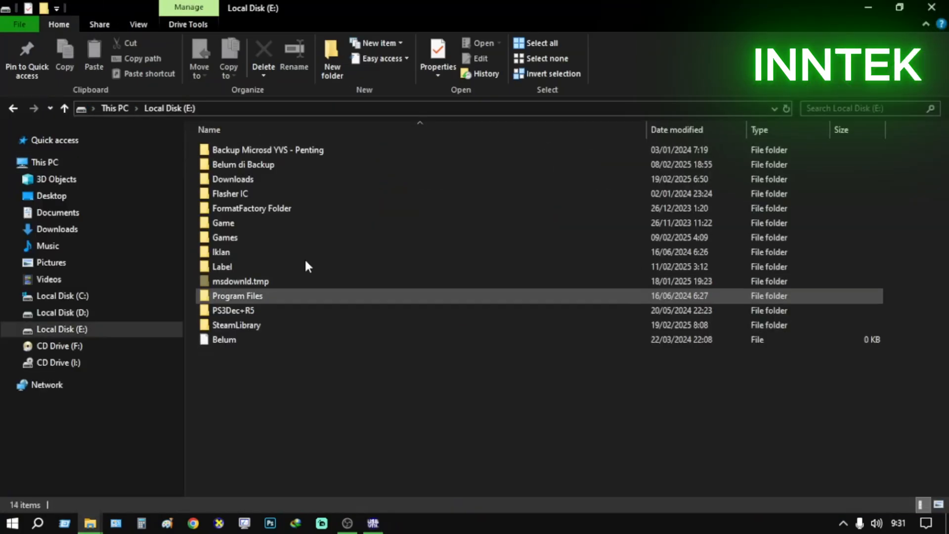
double_click(269, 166)
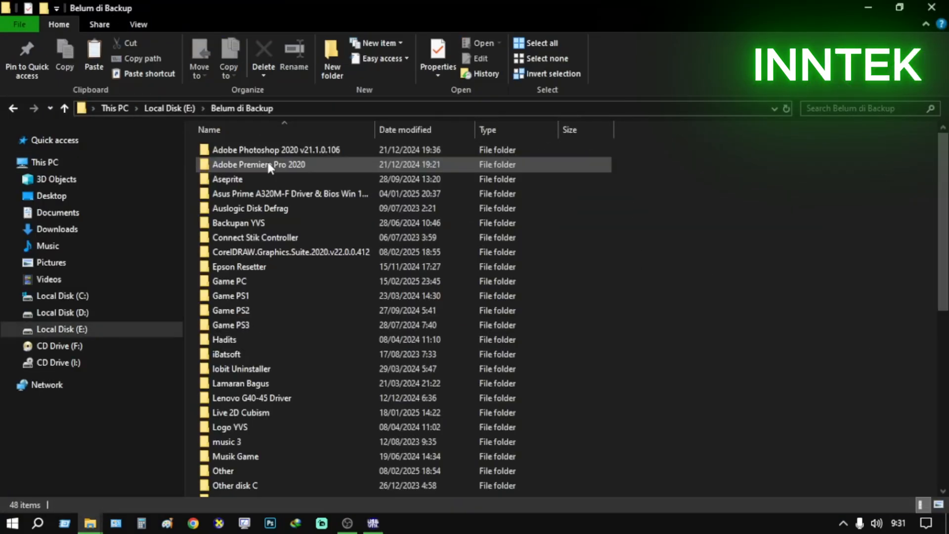
double_click(267, 311)
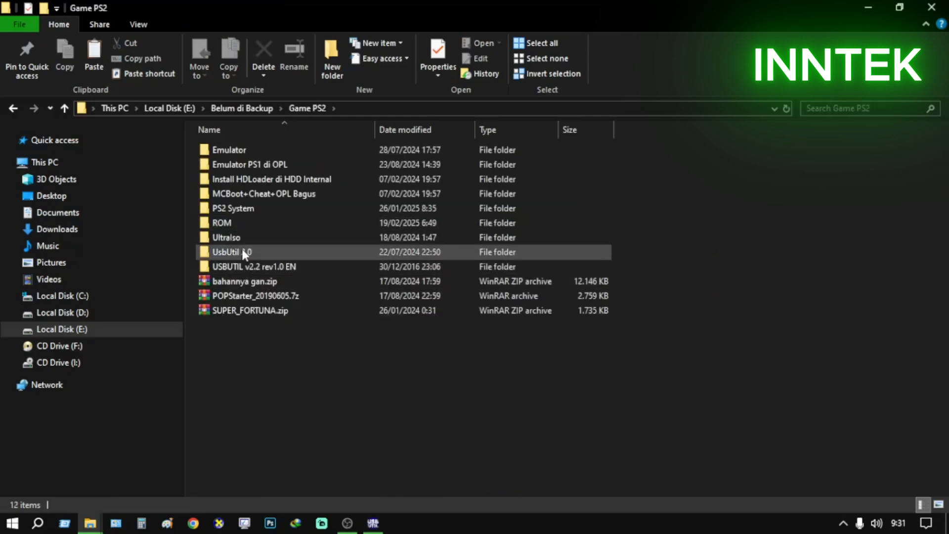
double_click(242, 226)
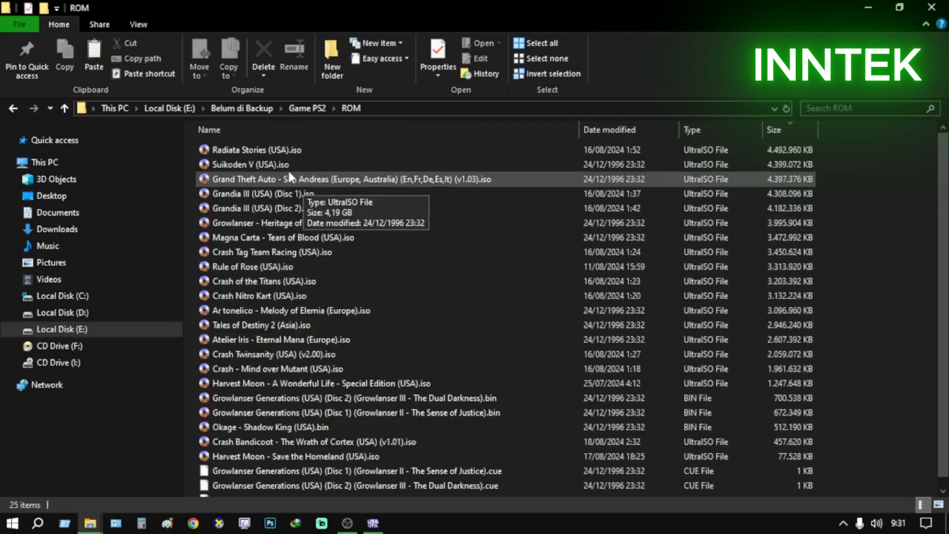
Mount the Okage - Shadow King (USA).cue image to virtual drive F: with PowerISO and check the drive in This PC
scroll(288, 371, down, 1)
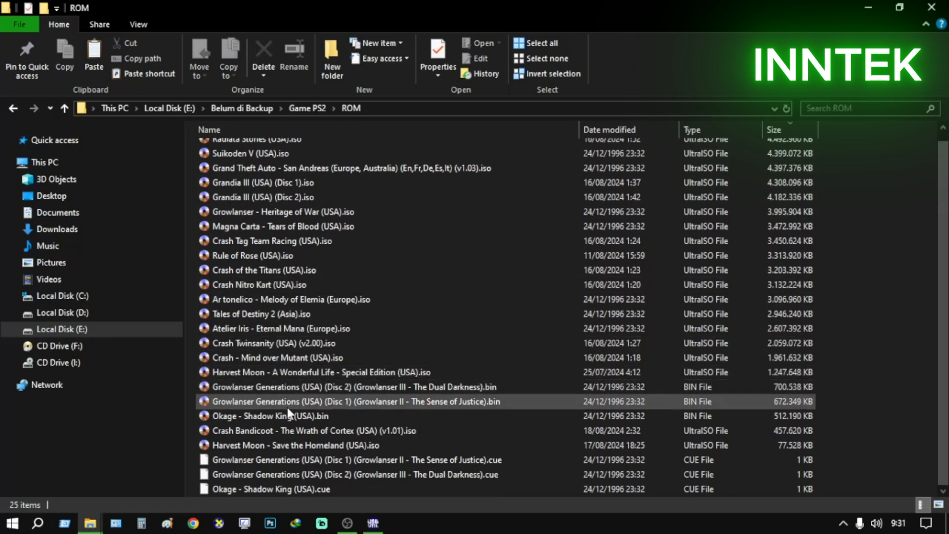
click(264, 413)
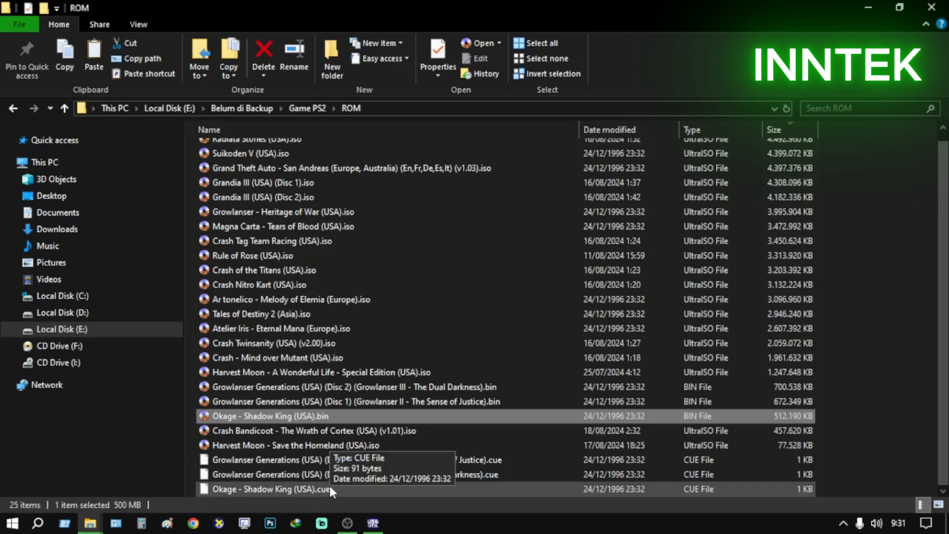
click(330, 429)
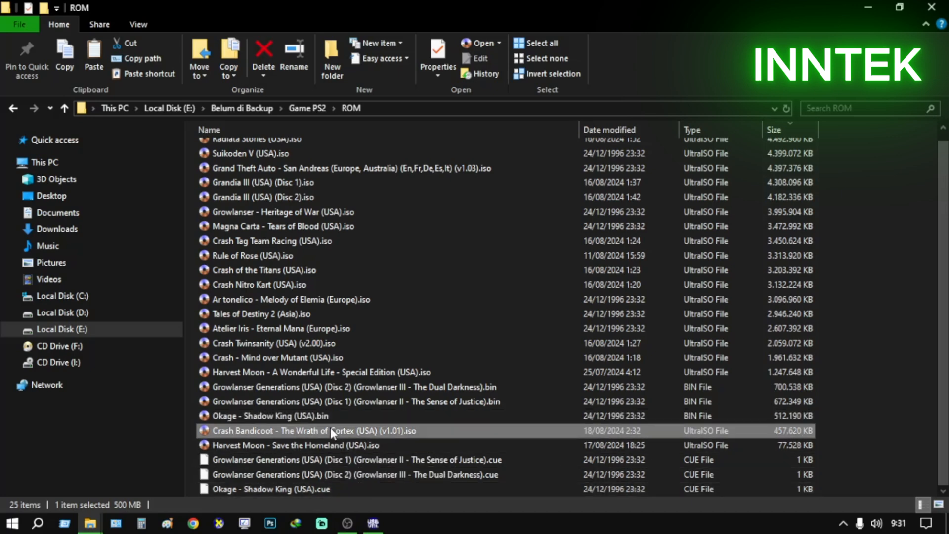
click(337, 489)
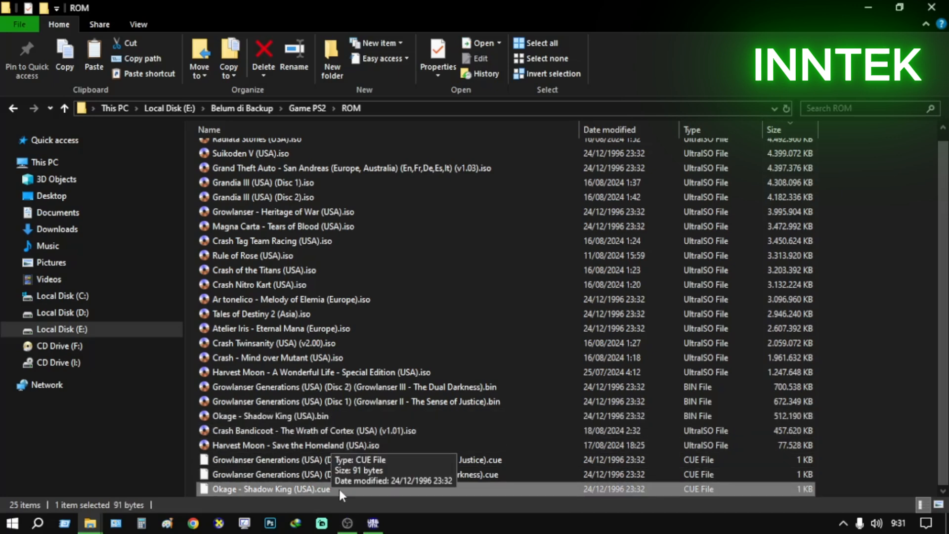
right_click(298, 488)
click(284, 462)
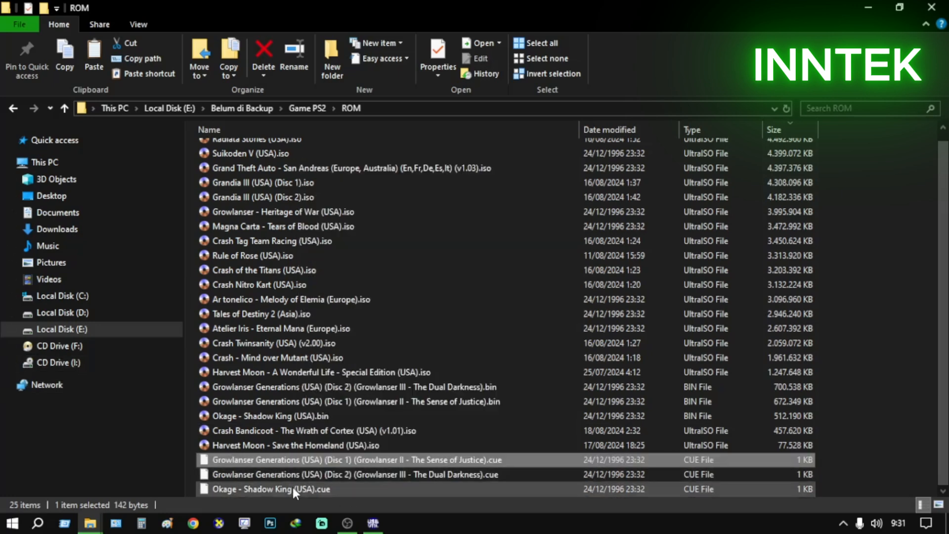
click(294, 487)
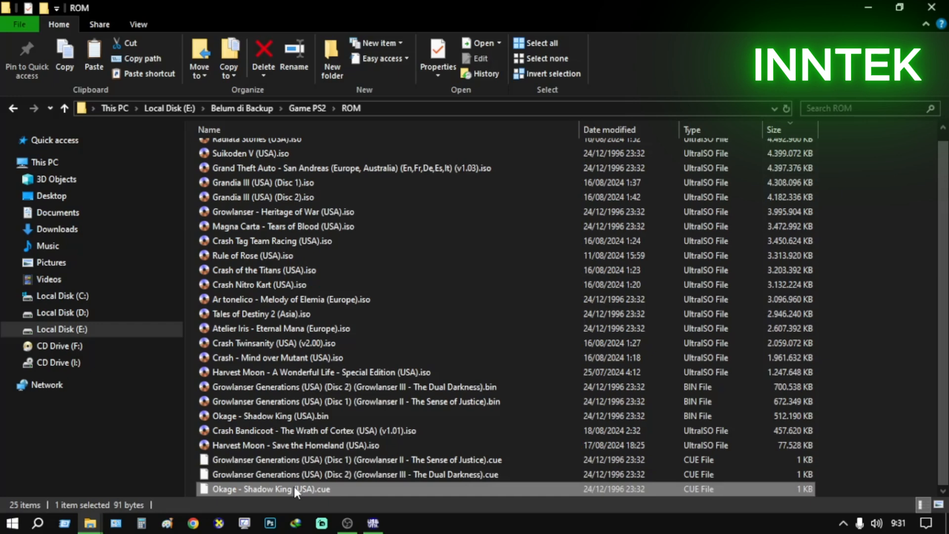
right_click(294, 487)
mouse_move(369, 310)
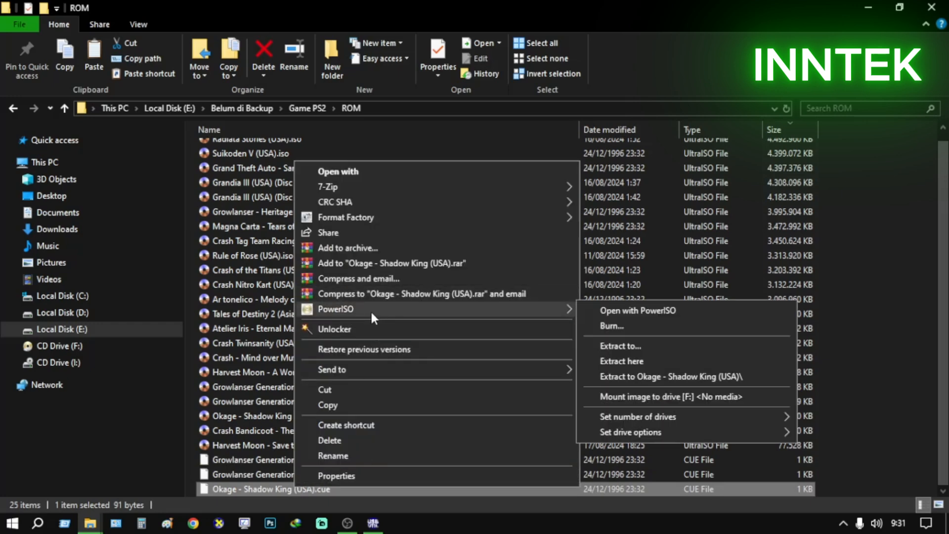
click(650, 395)
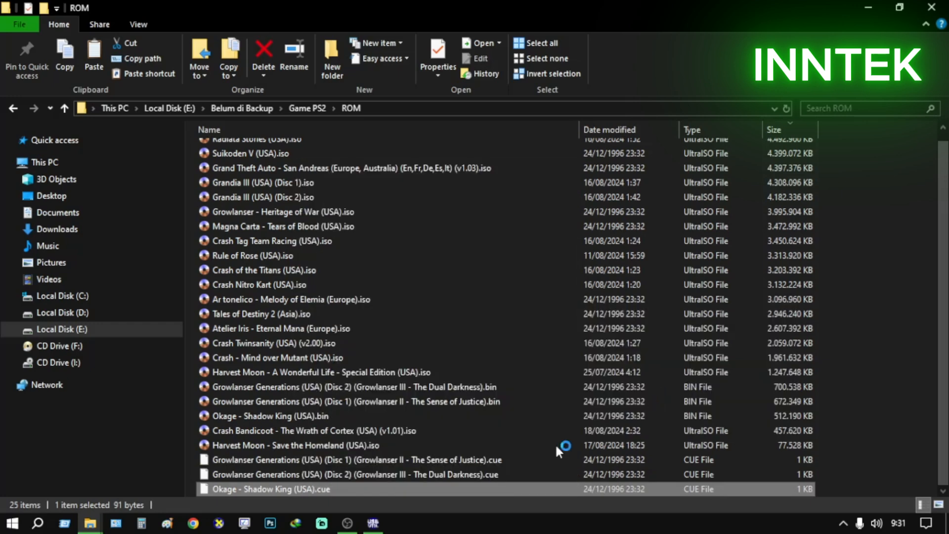
click(62, 160)
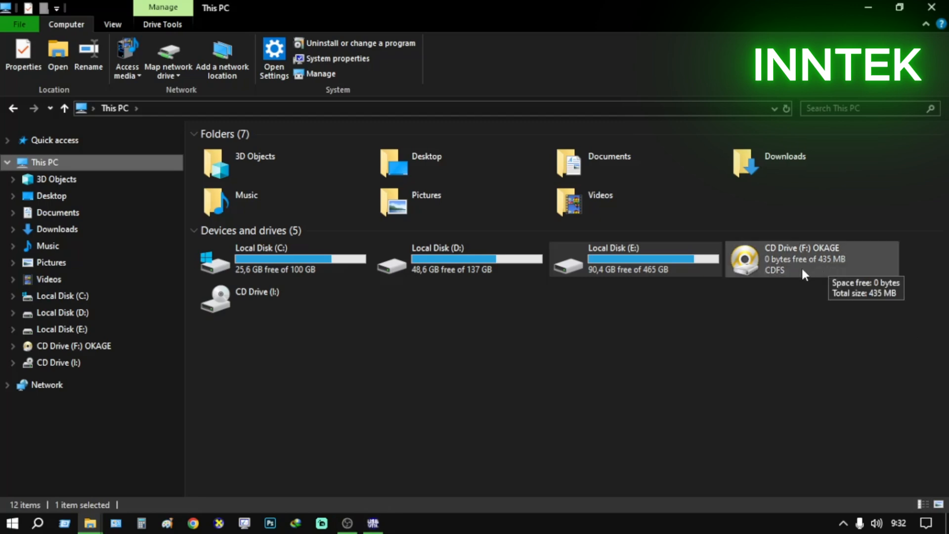
Review USBUtil's game creation commands, and examine the contents of the CD folder on USB Drive (G:)
click(372, 523)
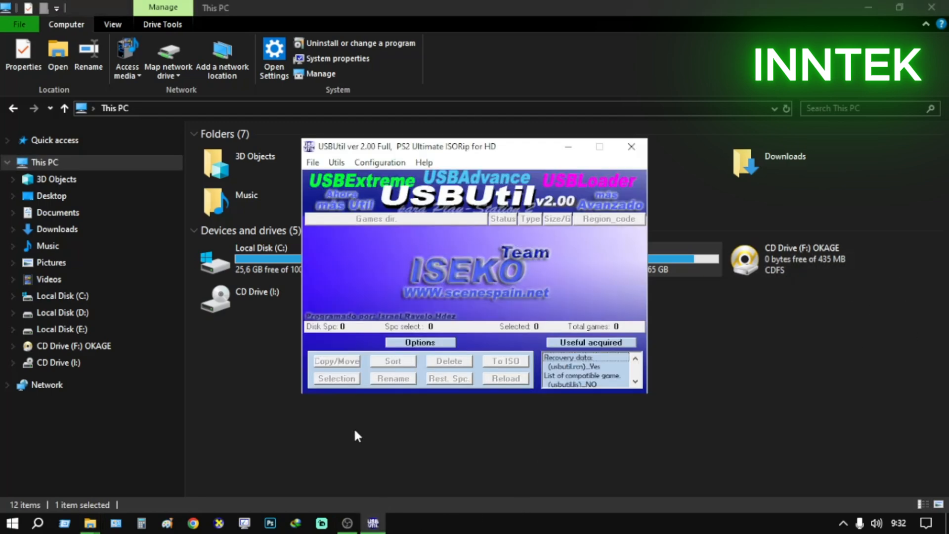
click(312, 162)
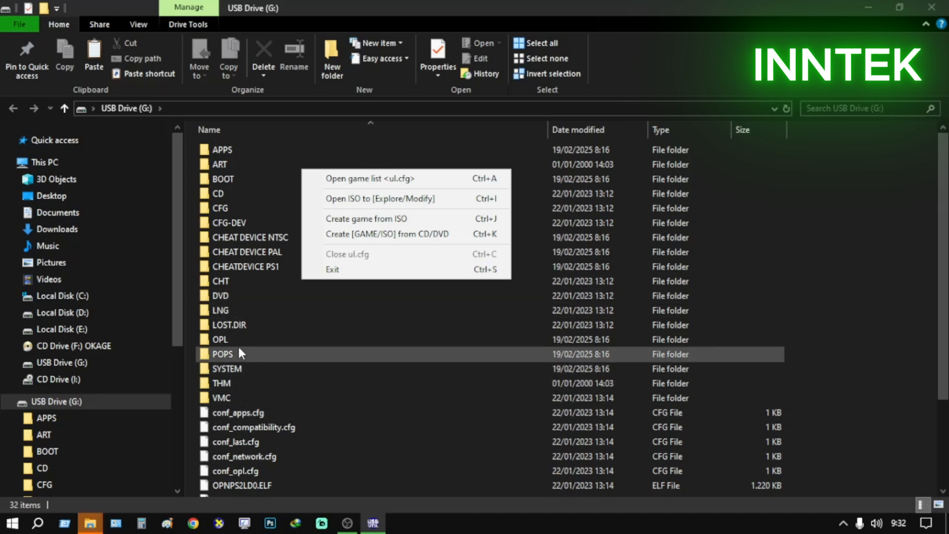
double_click(226, 189)
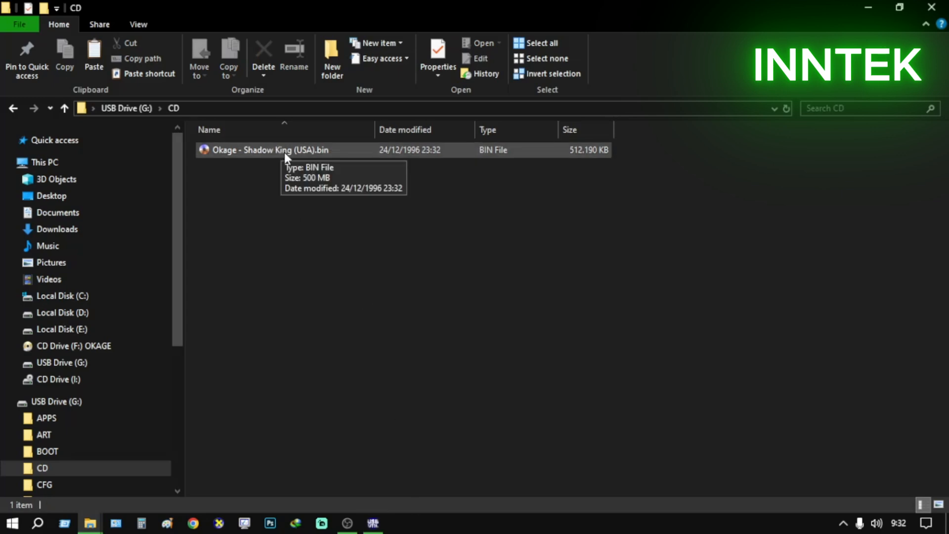
Set up USBUtil's Create [GAME/ISO] from CD/DVD to extract drive F: as ISO, with D:\ as the destination
click(373, 523)
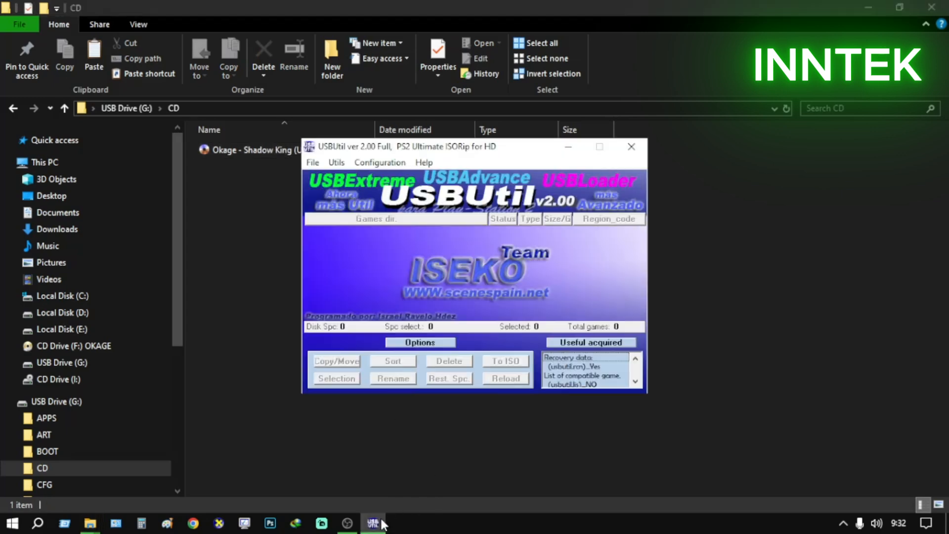
click(321, 163)
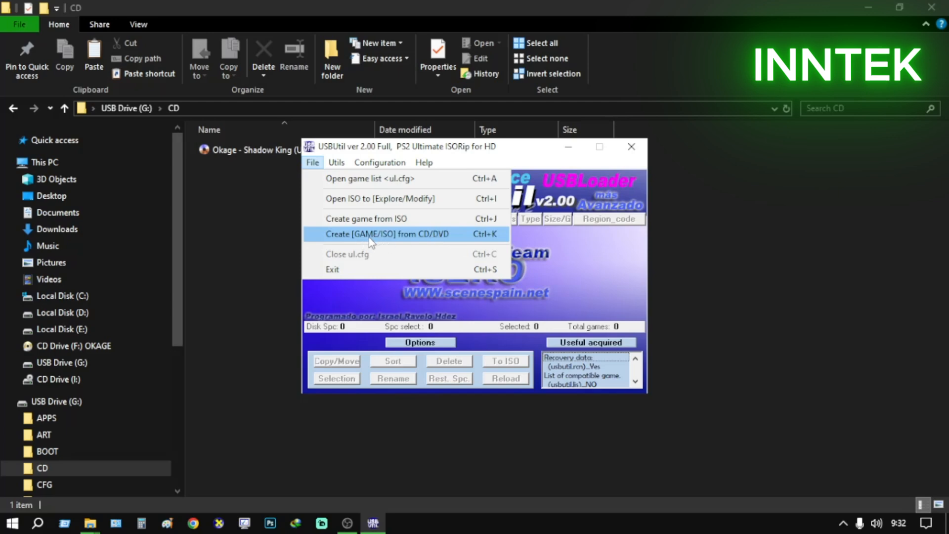
click(410, 237)
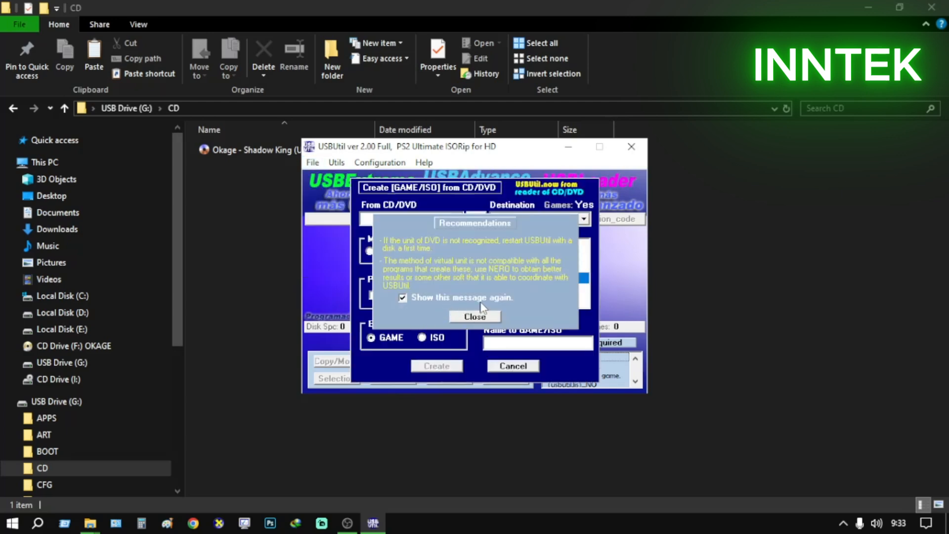
click(474, 317)
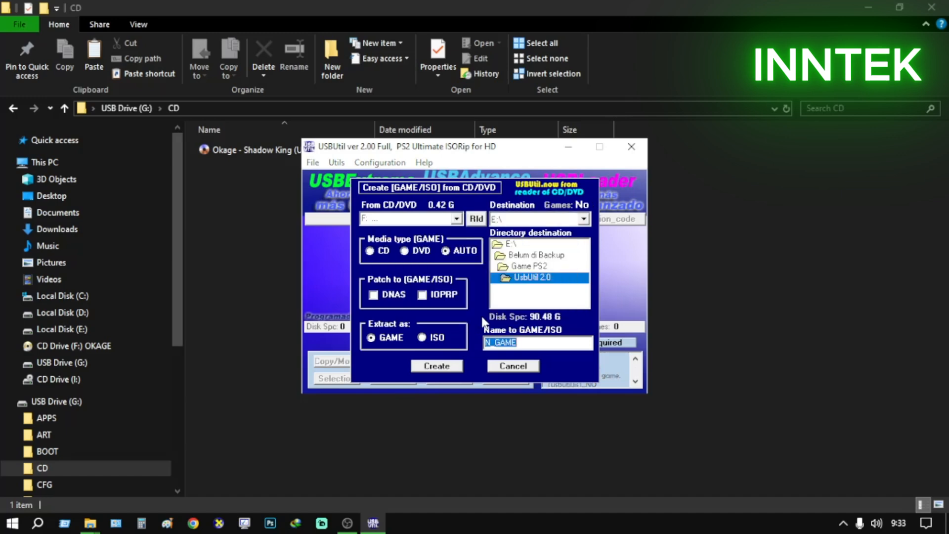
click(455, 219)
click(454, 220)
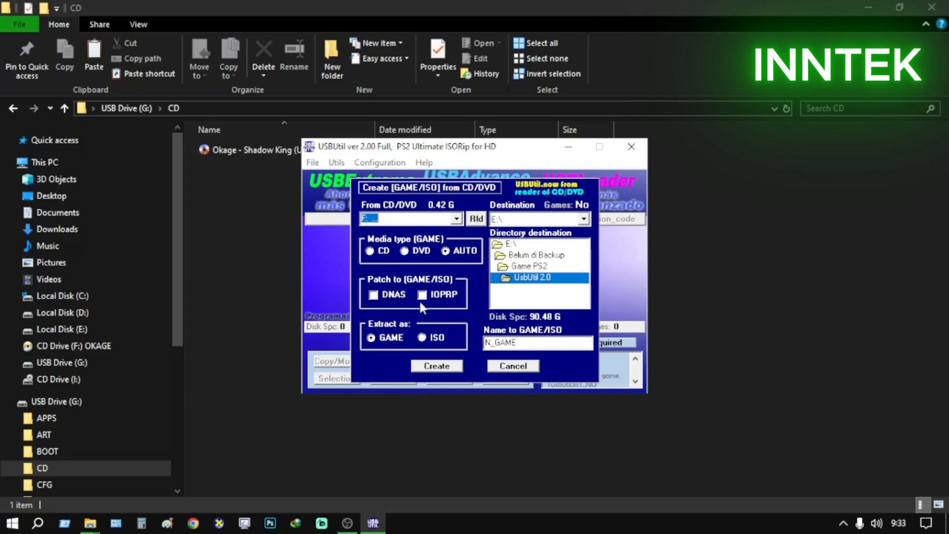
click(422, 338)
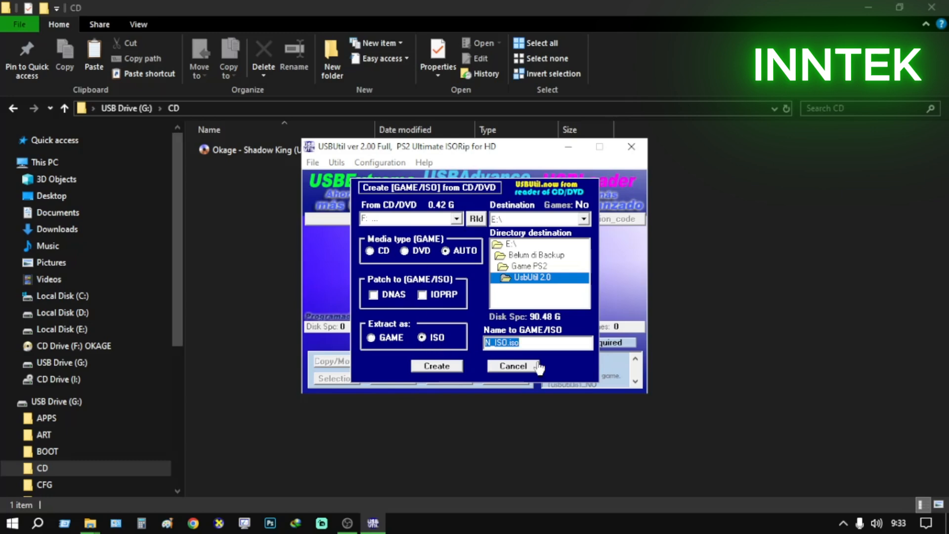
click(585, 219)
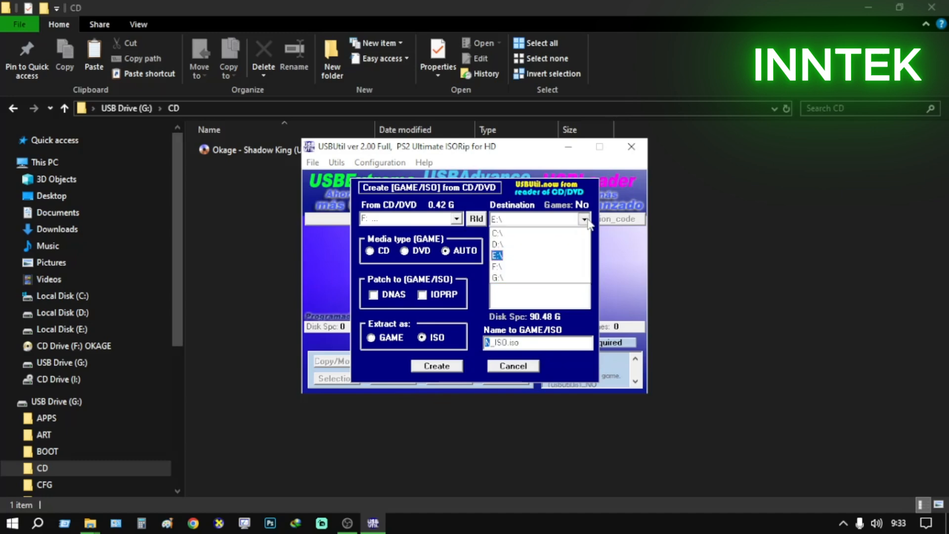
click(514, 245)
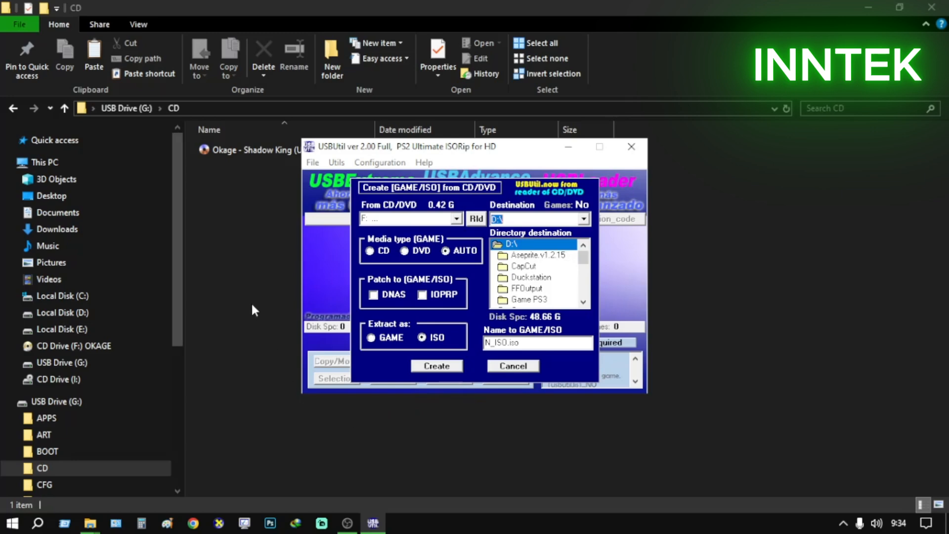
Create a folder named Test Iso on Local Disk (D:)
click(78, 316)
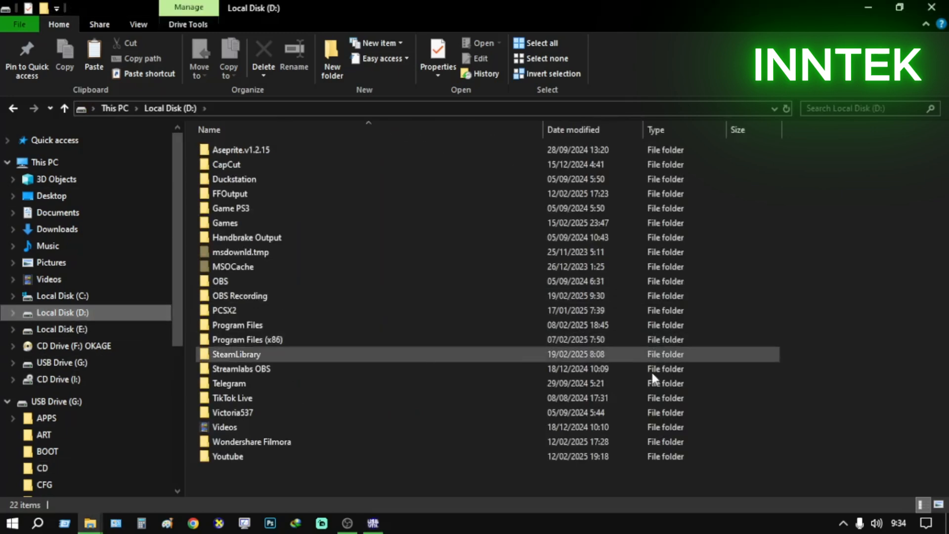
right_click(247, 491)
mouse_move(356, 460)
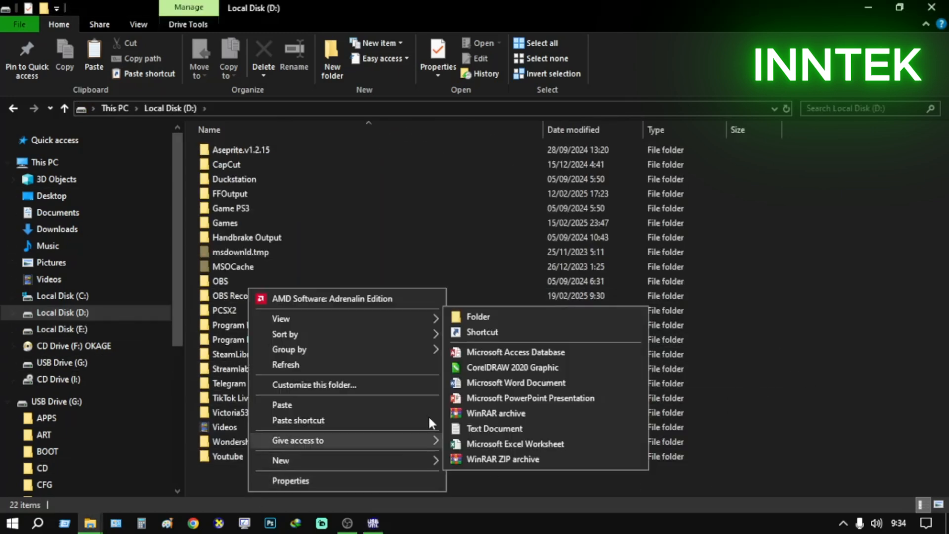
click(472, 316)
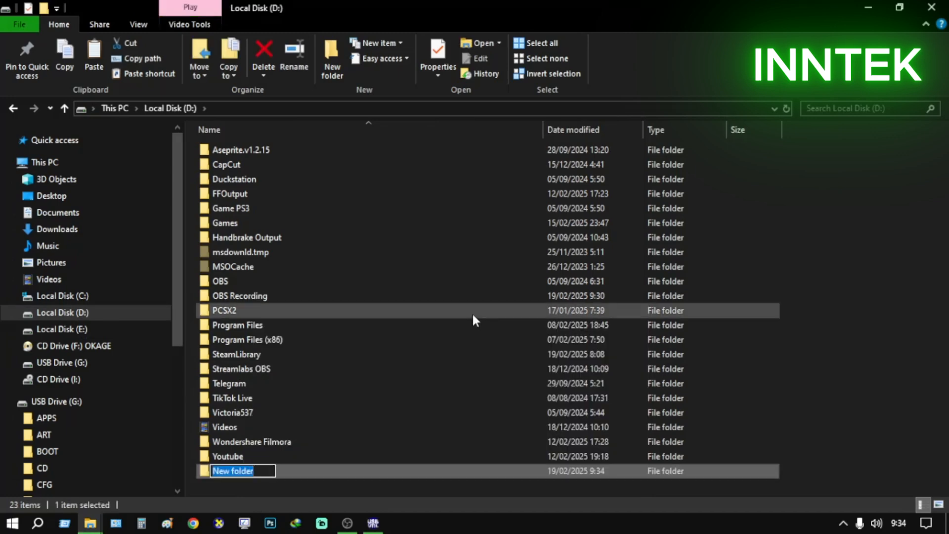
text(Test Iso)
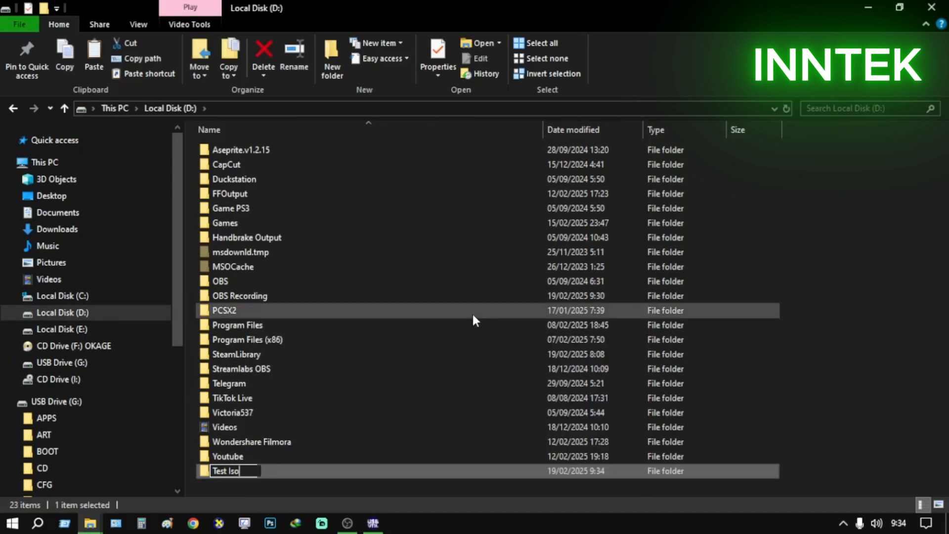
click(870, 364)
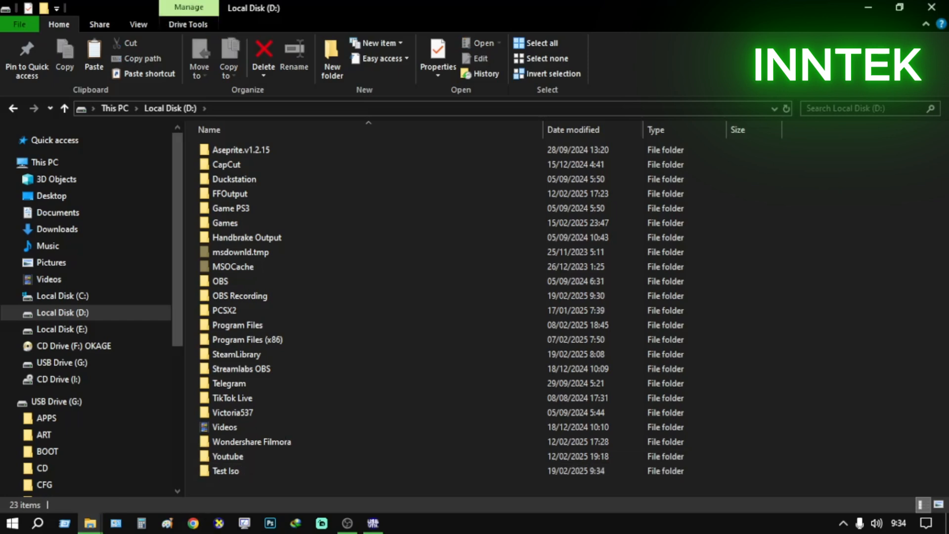
click(373, 524)
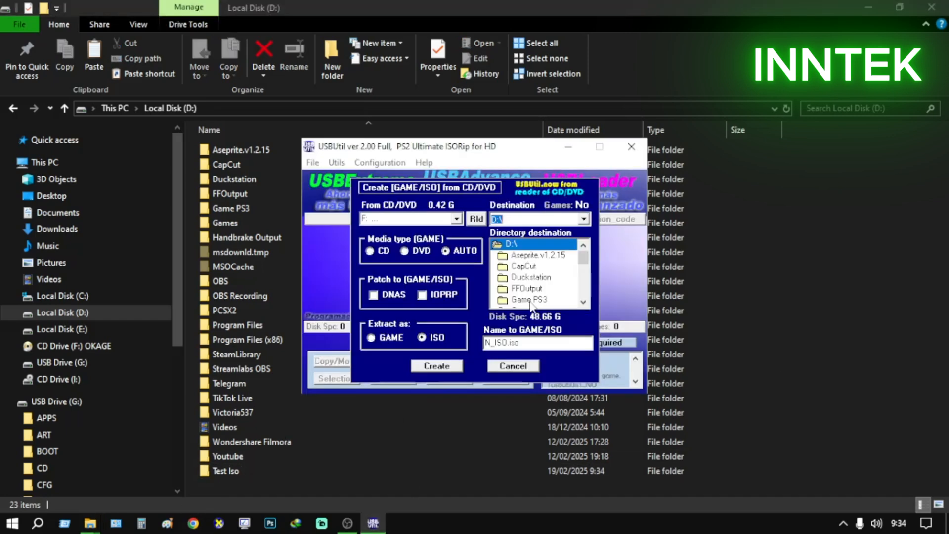
click(587, 218)
click(525, 246)
mouse_move(584, 262)
mouse_down()
mouse_move(587, 303)
mouse_move(591, 267)
mouse_up()
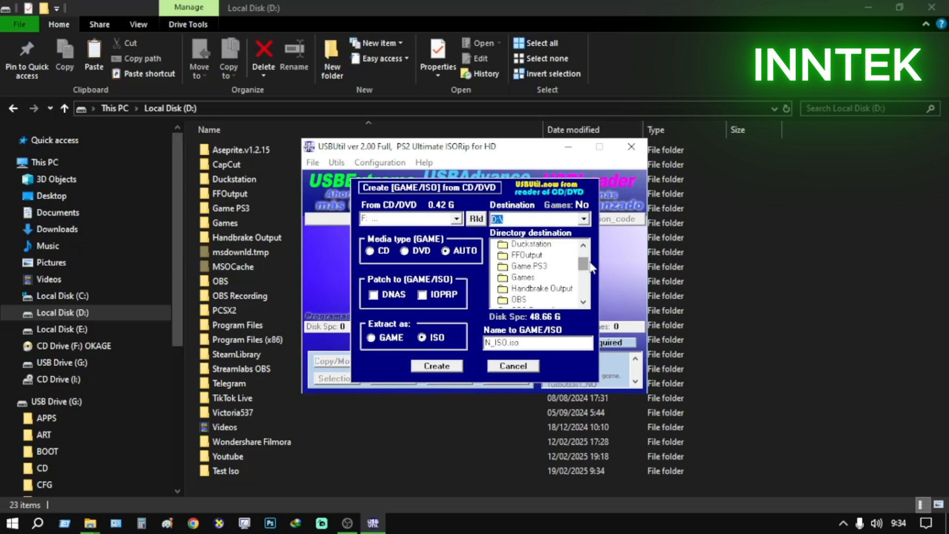
click(533, 368)
Reopen USBUtil's Create [GAME/ISO] from CD/DVD and try to extract drive F: as N_ISO.iso into D:\Test Iso
click(312, 163)
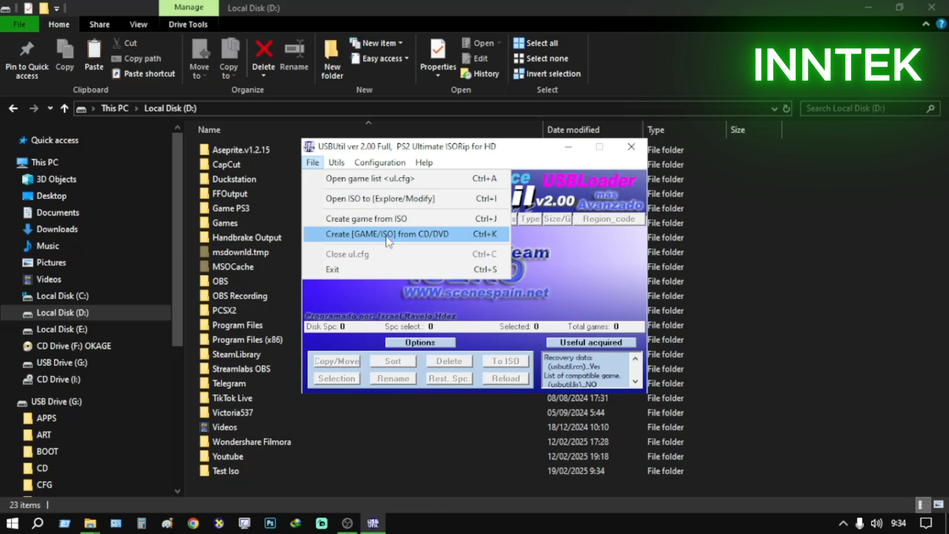
click(434, 236)
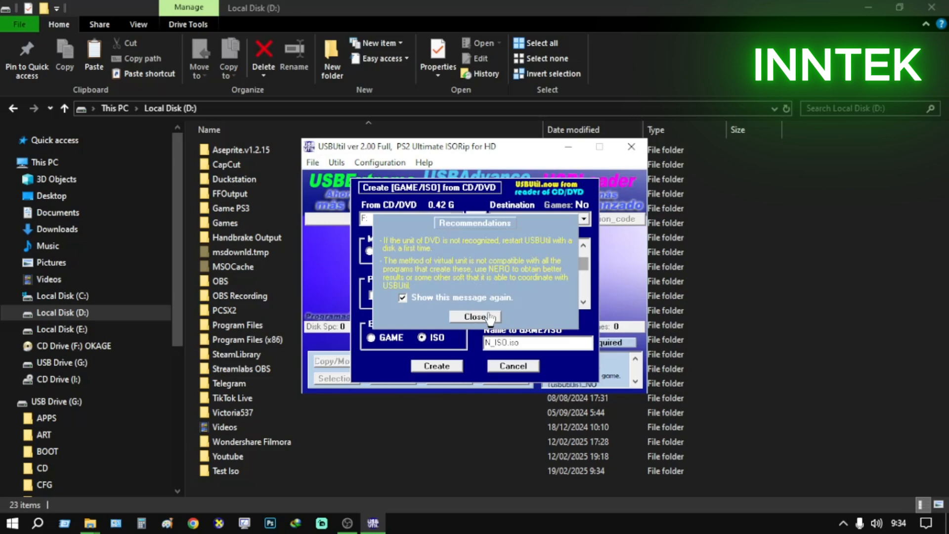
click(475, 318)
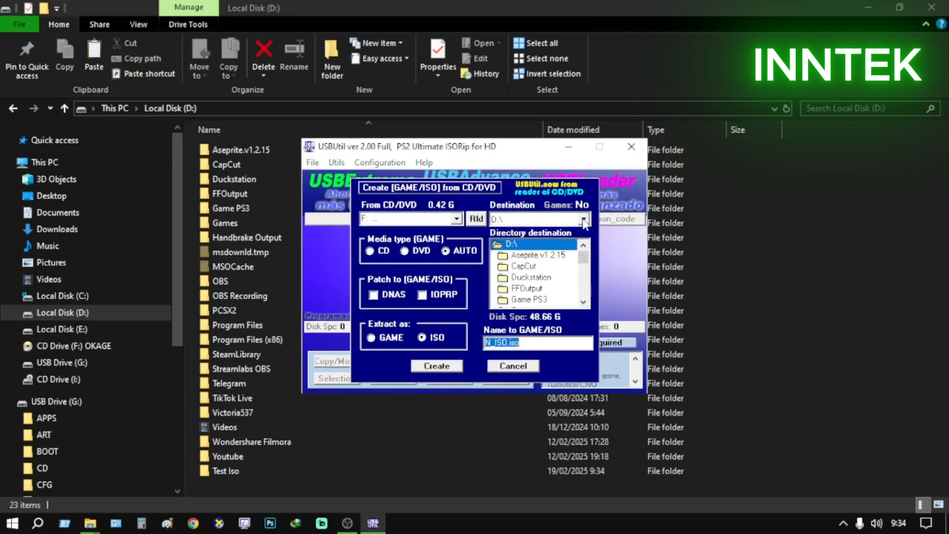
click(583, 219)
click(542, 245)
drag(583, 260, 586, 289)
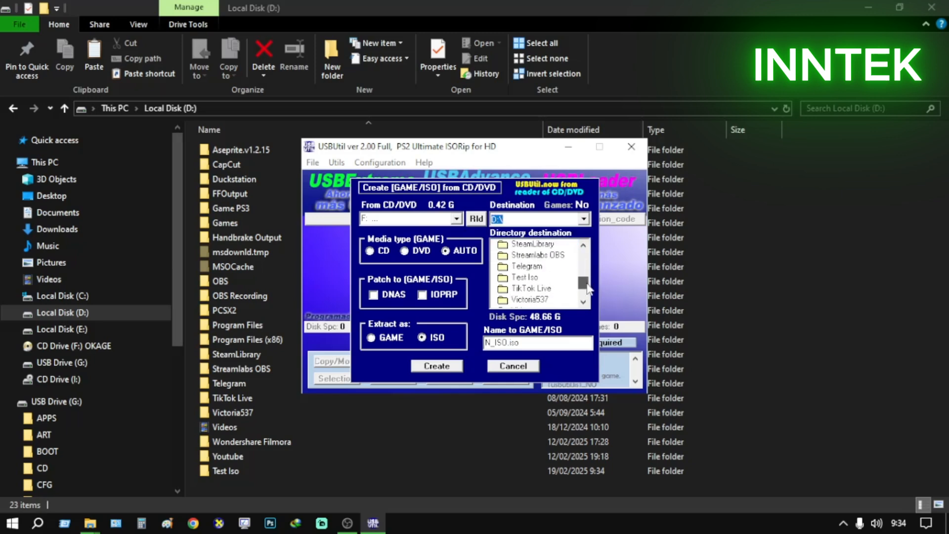
click(524, 277)
double_click(526, 278)
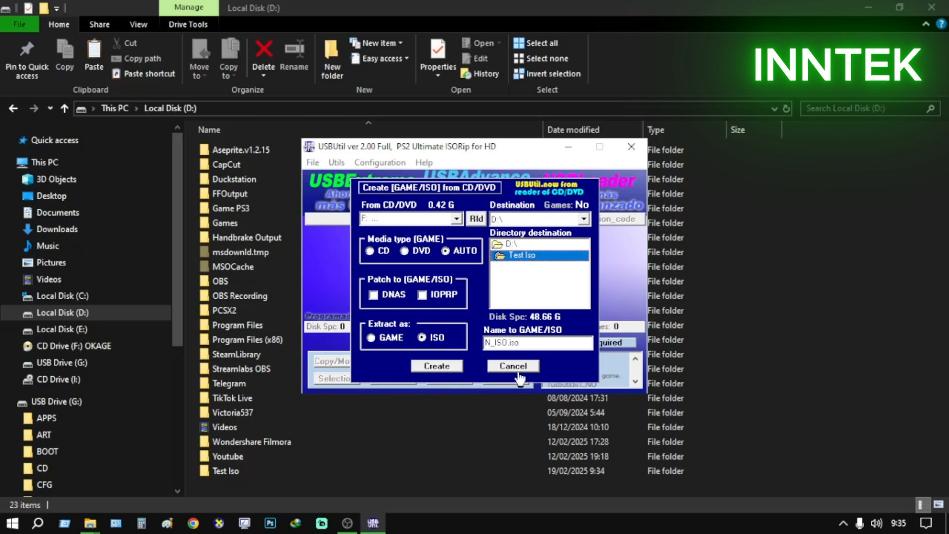
click(441, 368)
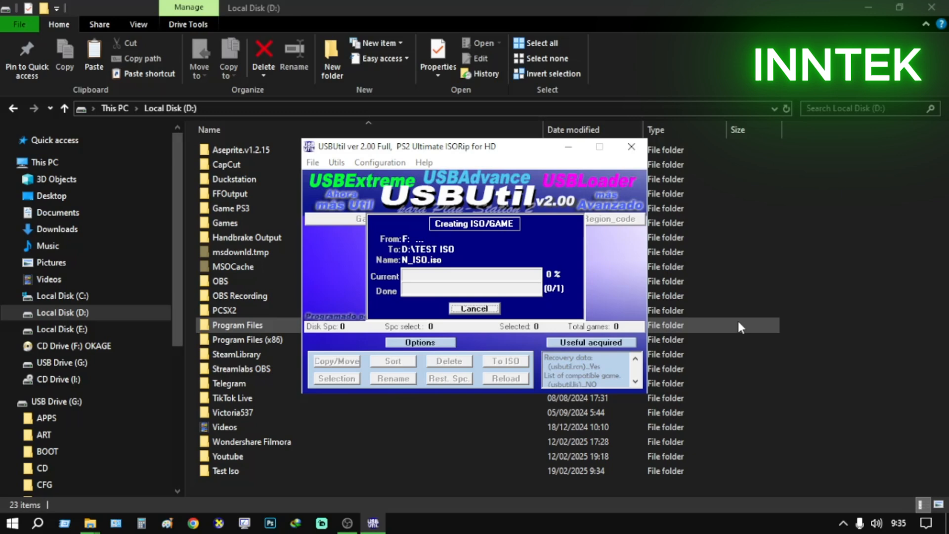
Open the Test Iso folder on Local Disk (D:) and refresh it to check the size of N_ISO.iso
click(264, 475)
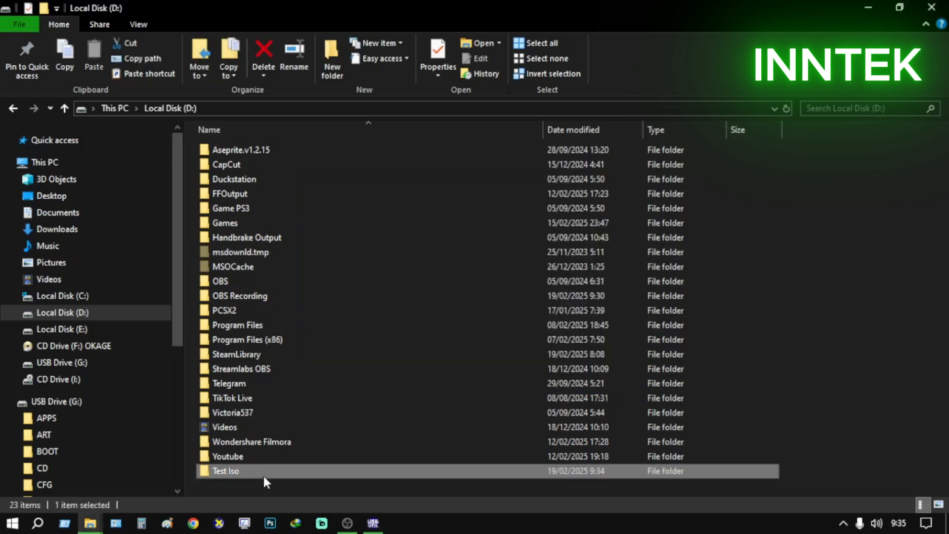
double_click(263, 476)
right_click(290, 261)
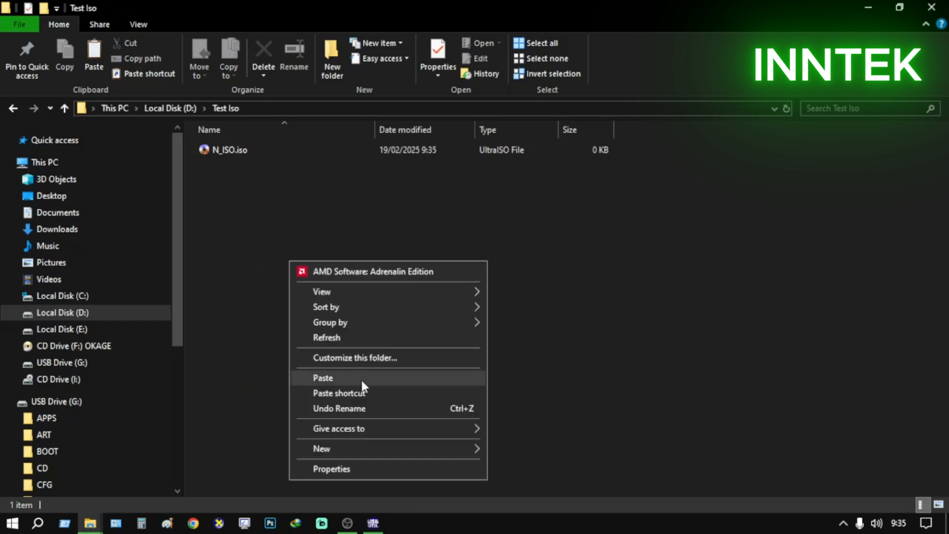
click(342, 337)
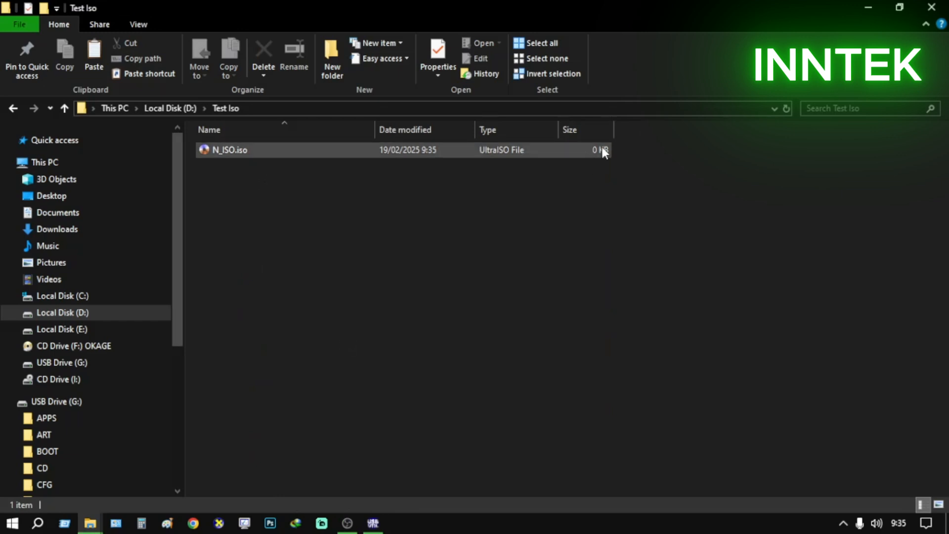
Cancel the running ISO creation in USBUtil and close the program
click(373, 523)
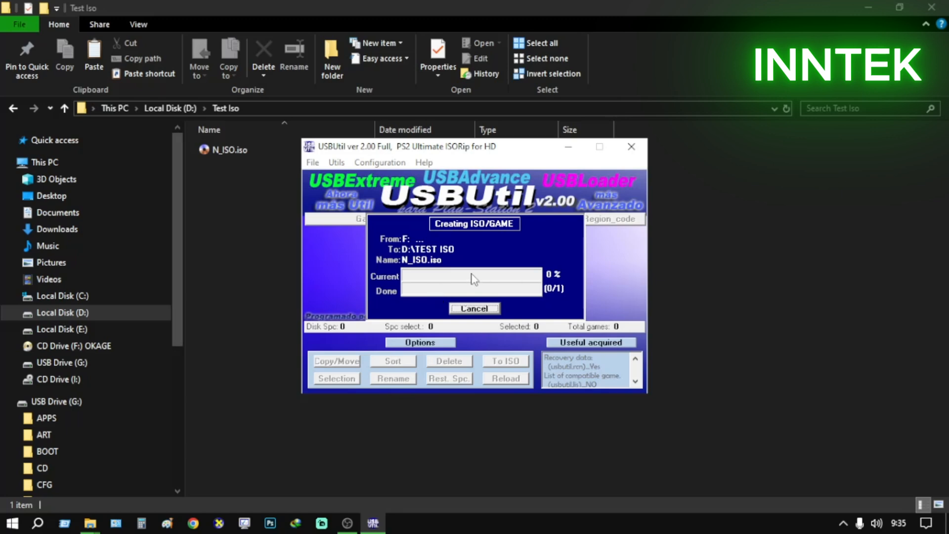
mouse_move(898, 528)
click(492, 311)
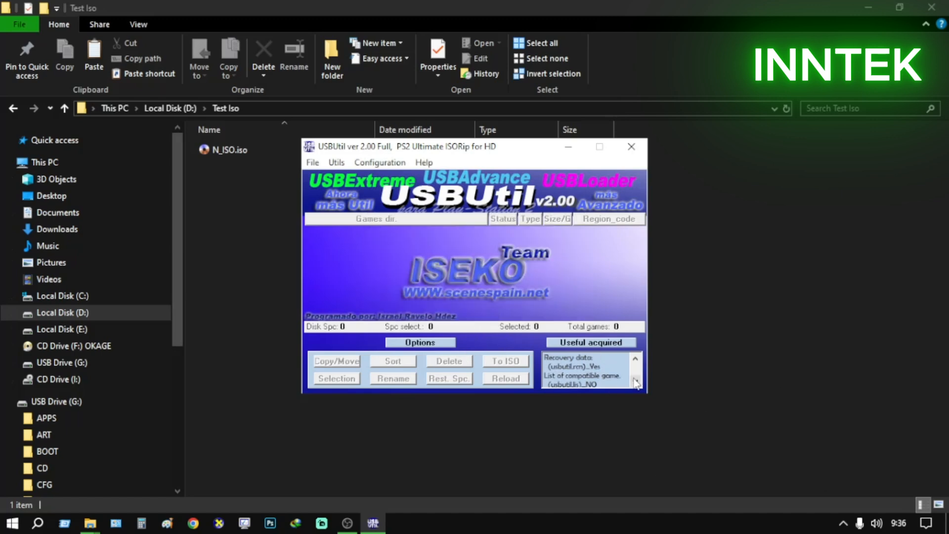
click(631, 147)
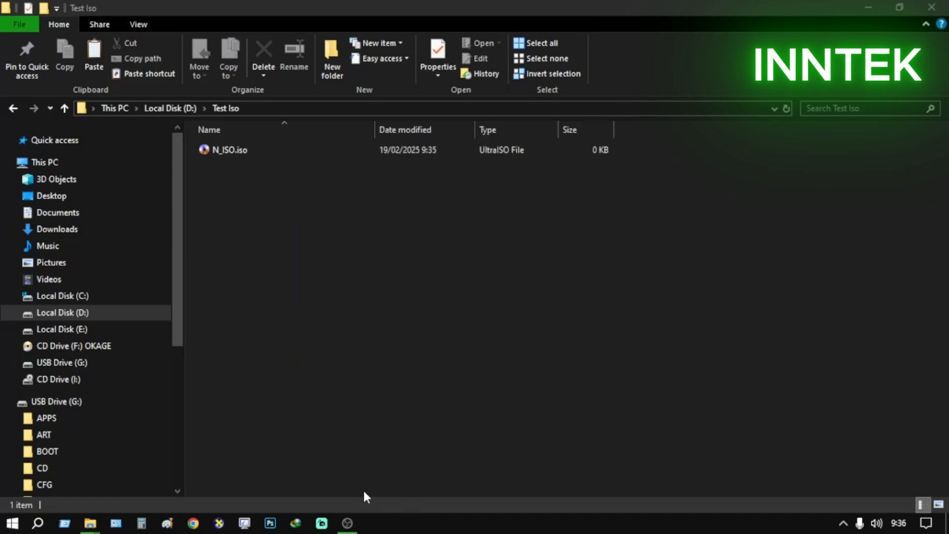
Relaunch USBUtil v2.0 Full (English) from the PS2 & PS3 App folder and dismiss its splash notice
mouse_move(84, 524)
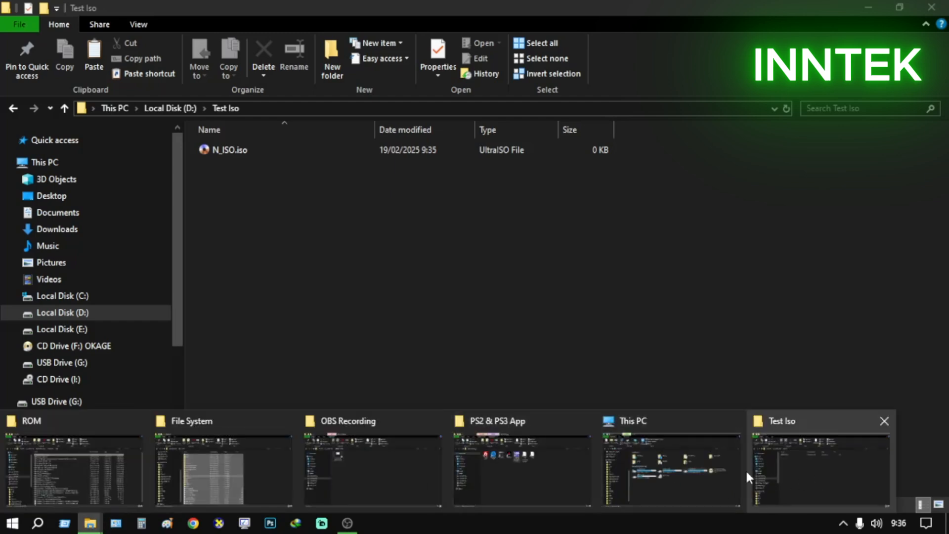
click(485, 461)
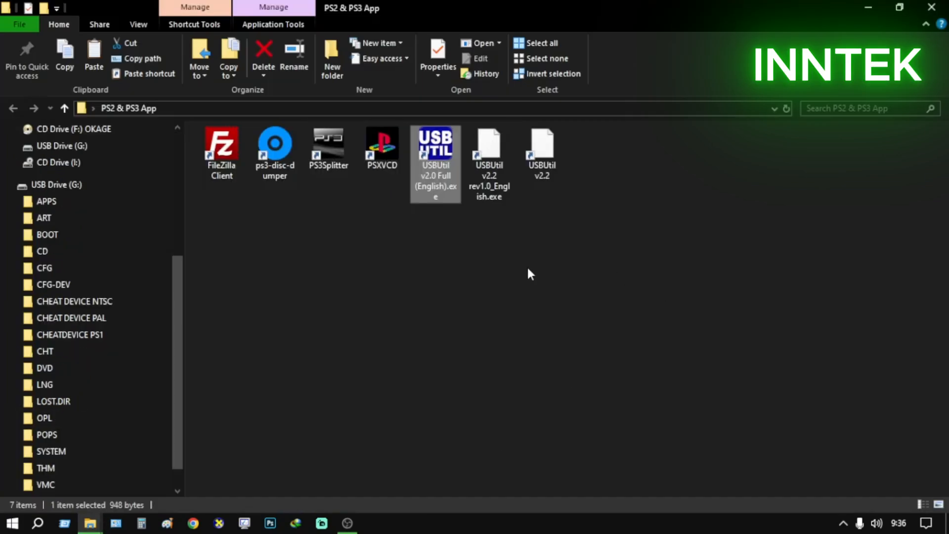
double_click(443, 178)
click(528, 319)
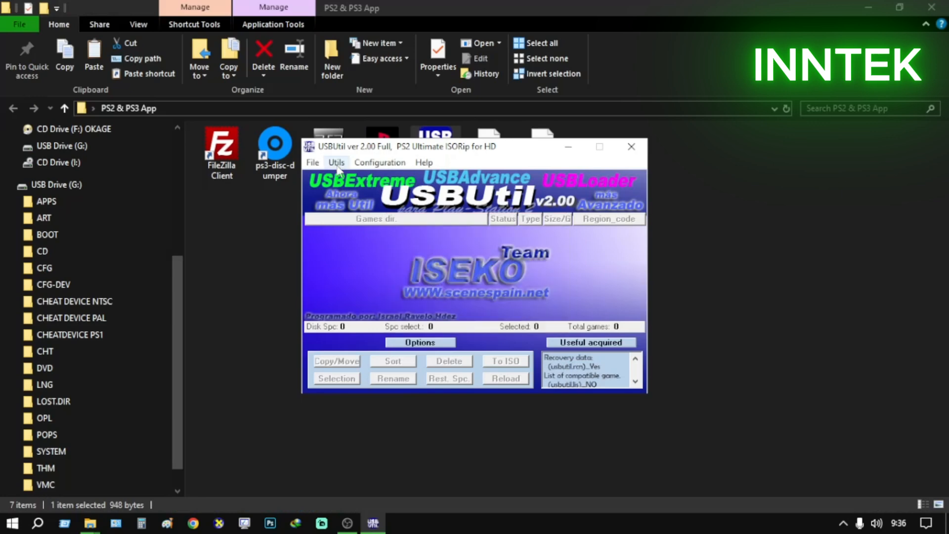
Open Create [GAME/ISO] from CD/DVD, dismiss the recommendations, and try I: EZBSYS ISO CDVD as the source drive
click(312, 162)
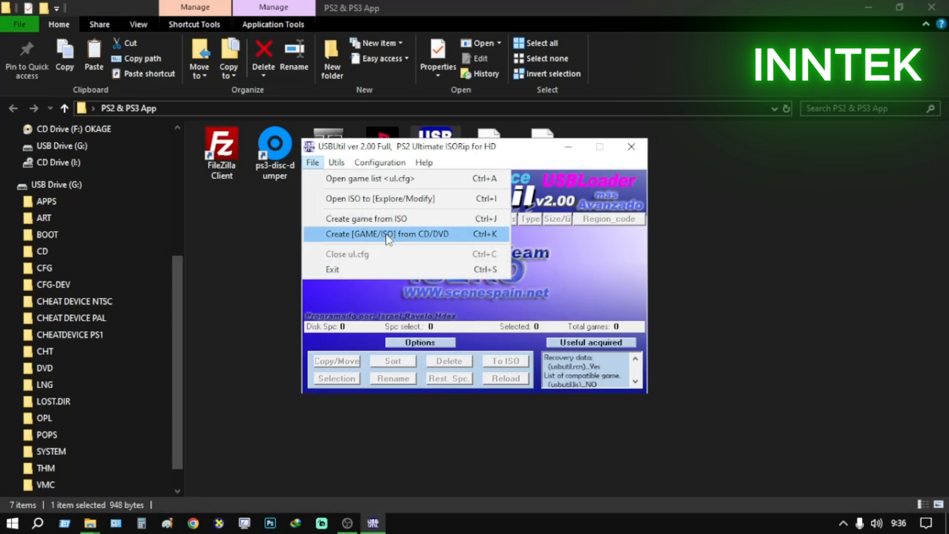
click(409, 234)
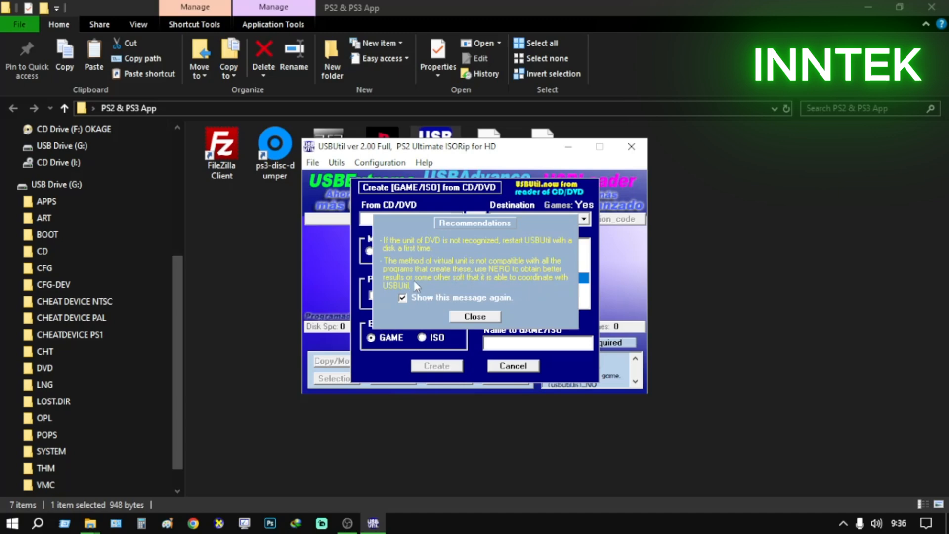
click(472, 317)
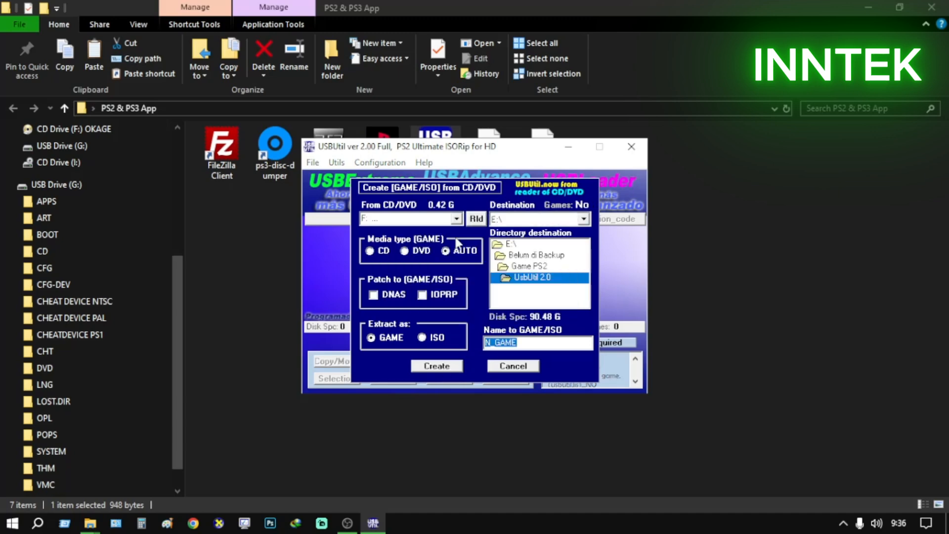
click(456, 219)
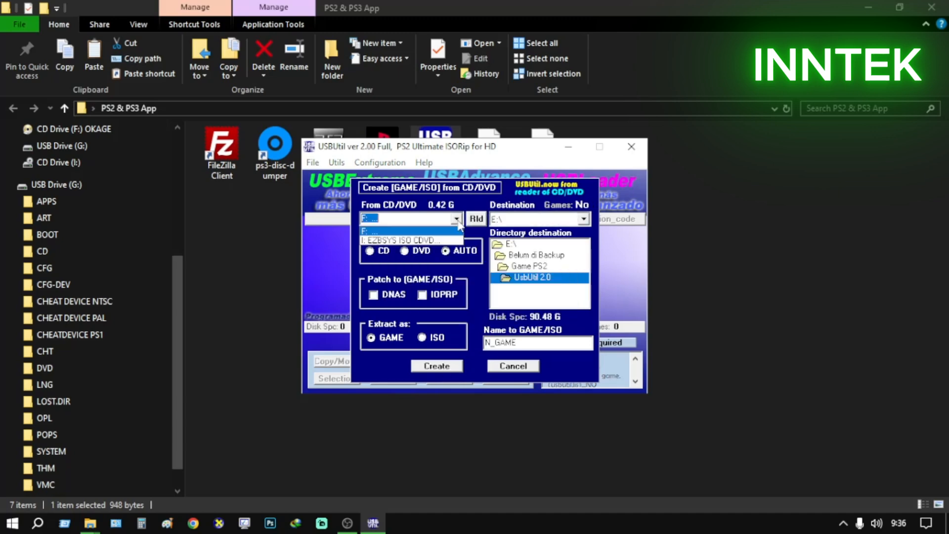
click(381, 241)
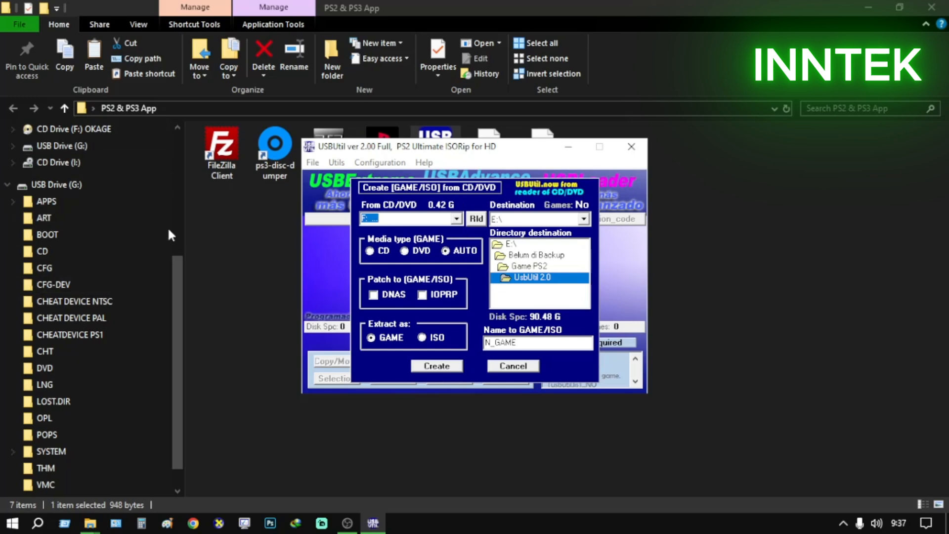
Check CD Drive (I:) in File Explorer for a disc and inspect its UltraISO and PowerISO options
click(68, 160)
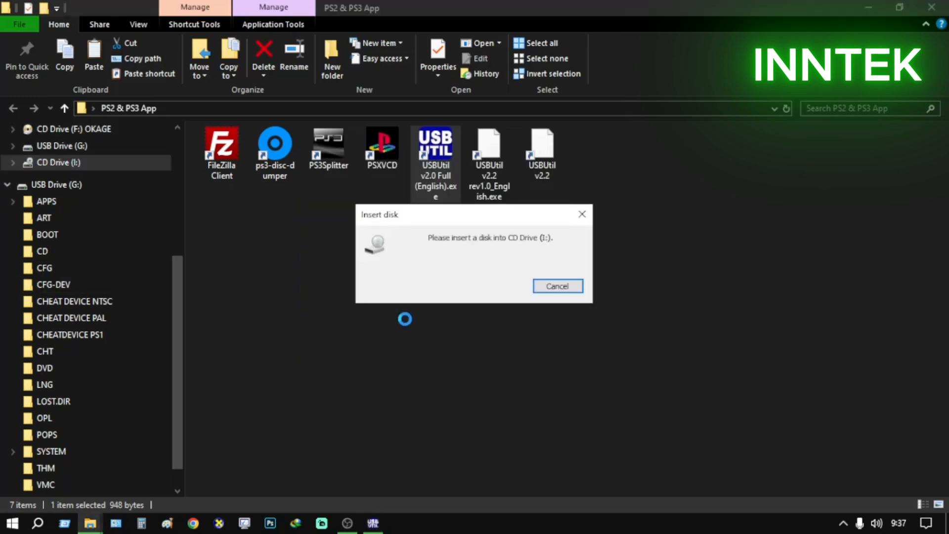
click(582, 214)
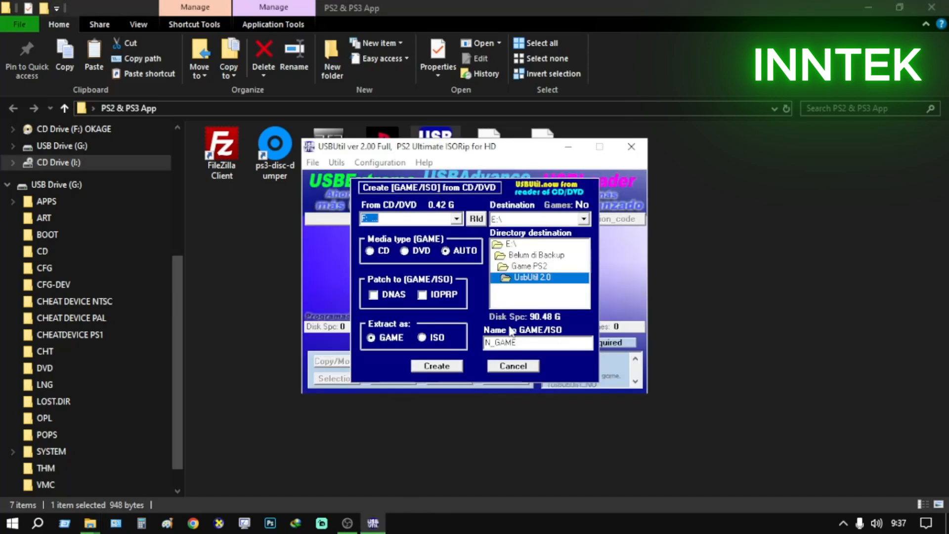
click(63, 161)
right_click(64, 160)
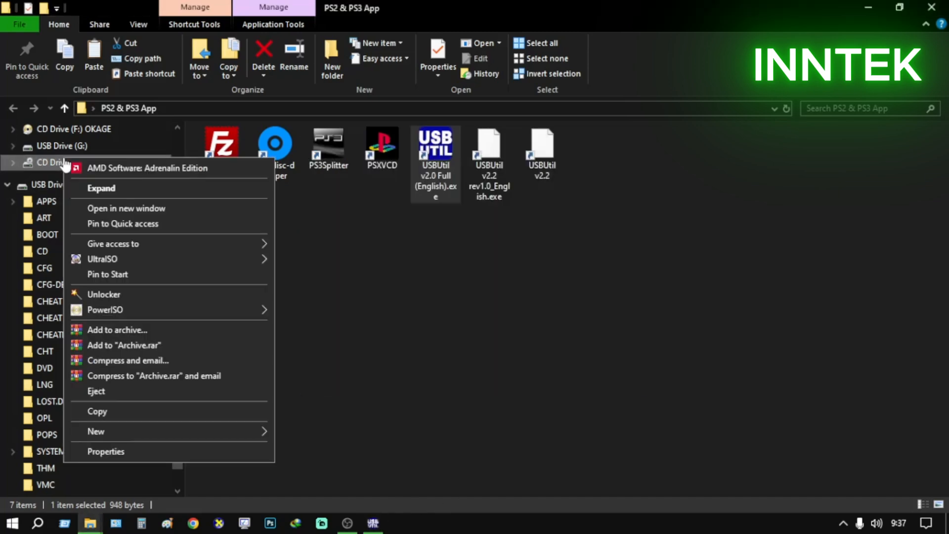
mouse_move(145, 264)
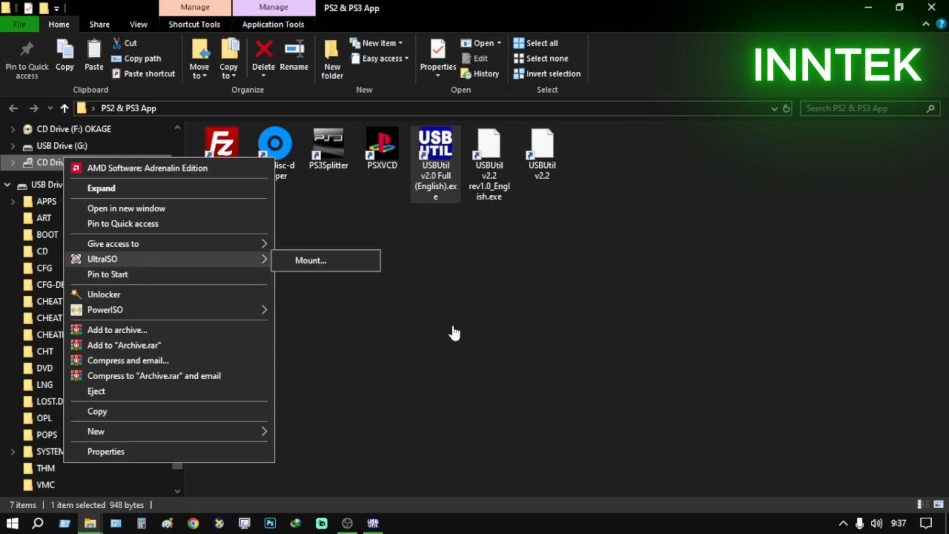
mouse_move(208, 315)
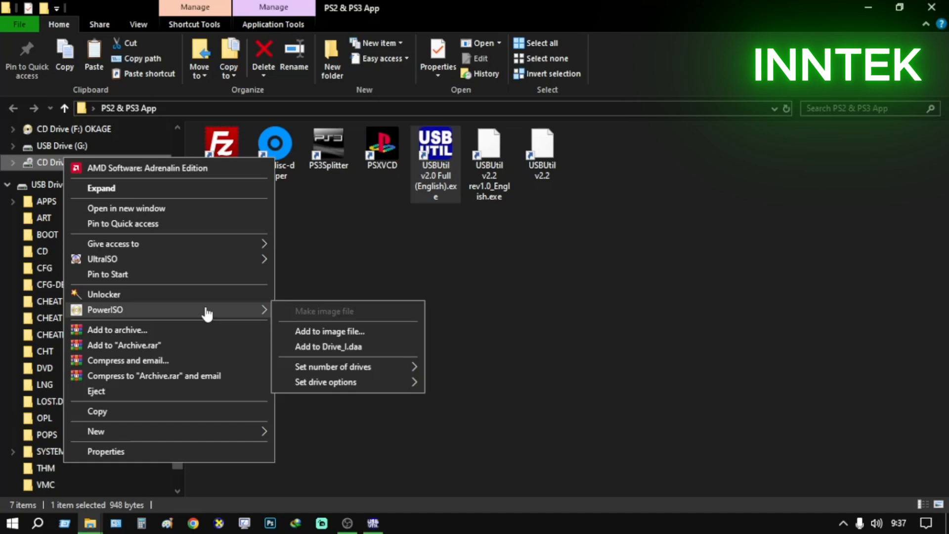
mouse_move(210, 261)
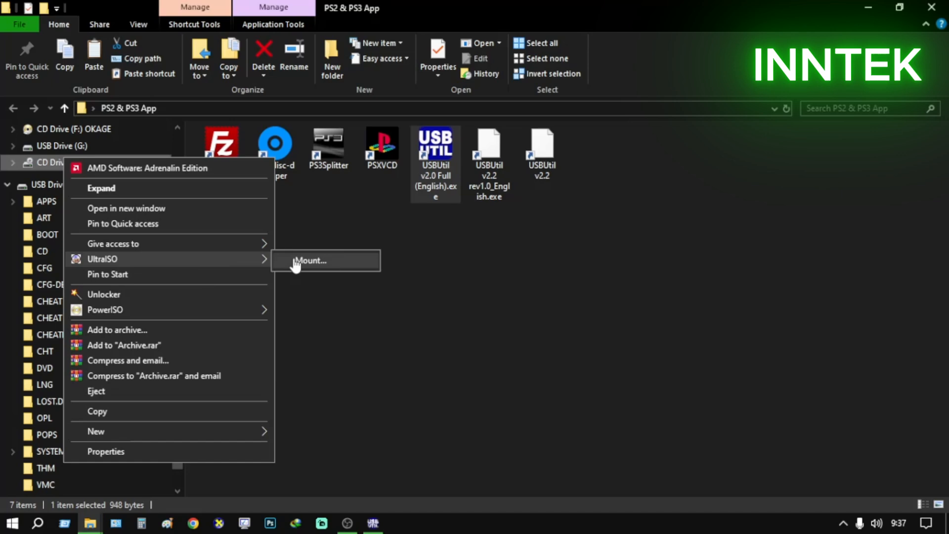
click(365, 311)
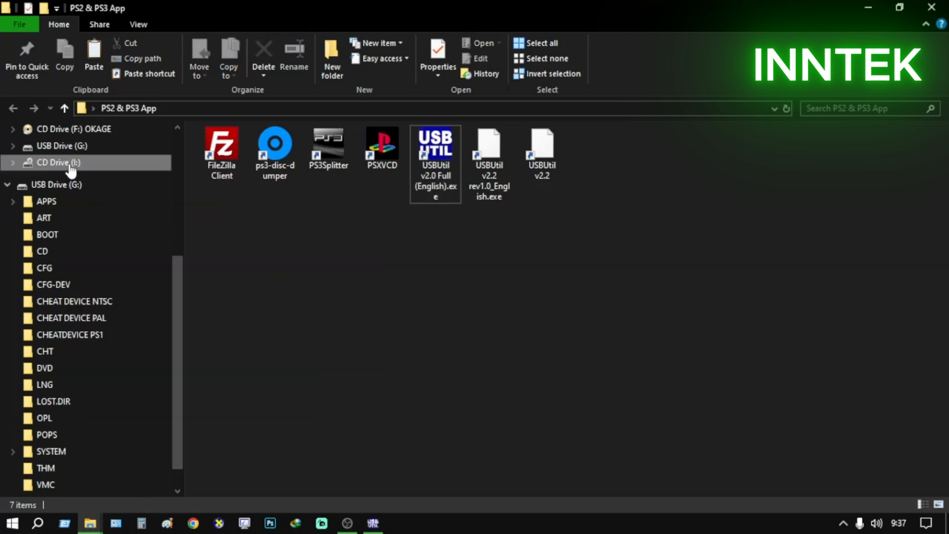
Go to This PC and start an UltraISO mount on CD Drive (I:)
scroll(94, 163, up, 5)
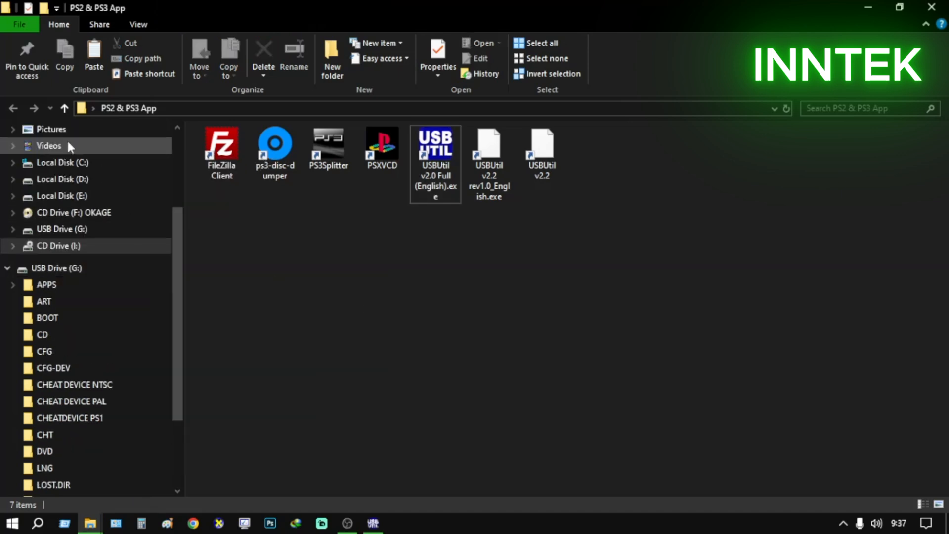
click(75, 165)
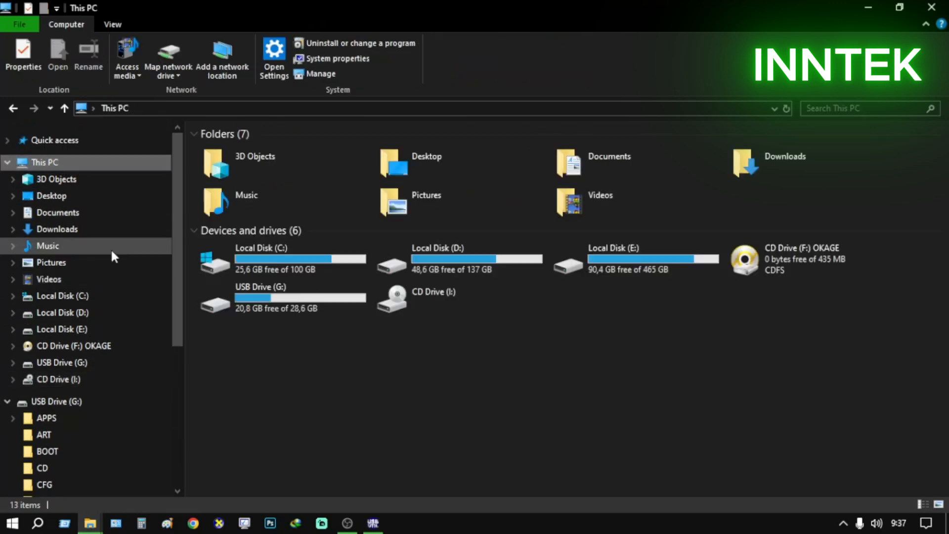
right_click(434, 299)
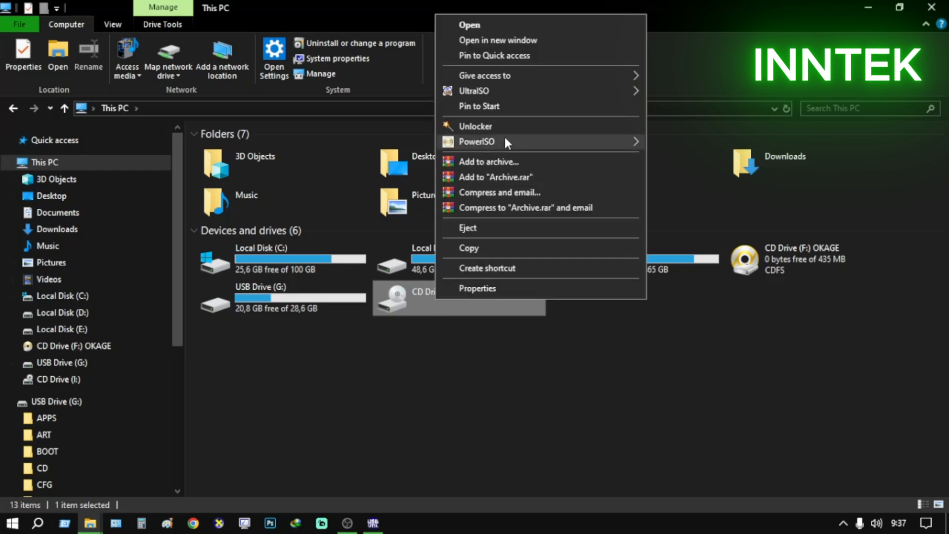
mouse_move(504, 90)
click(693, 89)
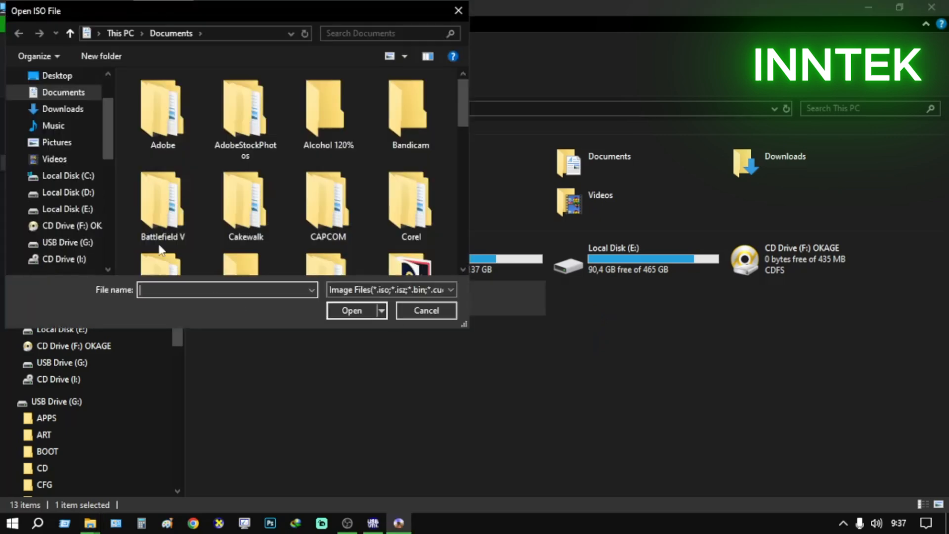
Try to mount Okage - Shadow King (USA).cue from the Belum di Backup\Game PS2\ROM folder on Local Disk (E:)
click(69, 209)
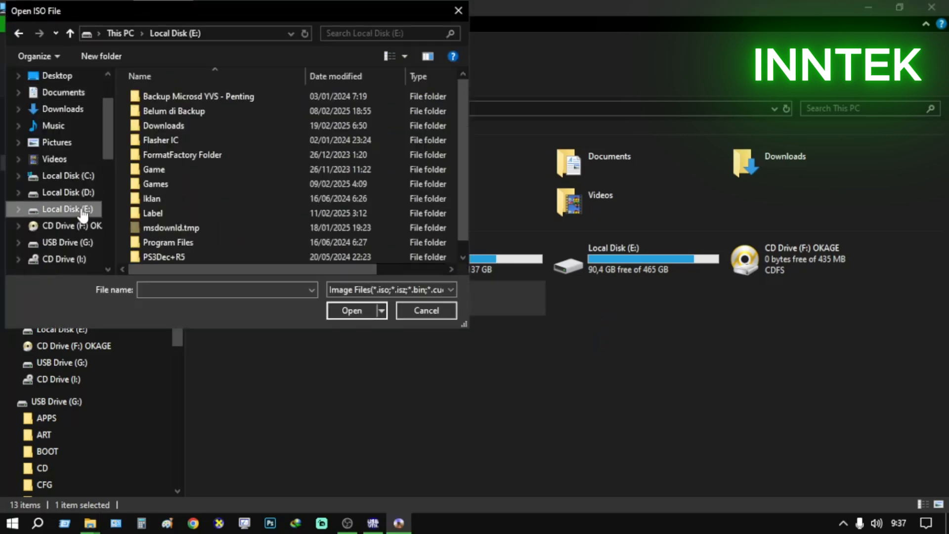
click(211, 125)
double_click(210, 122)
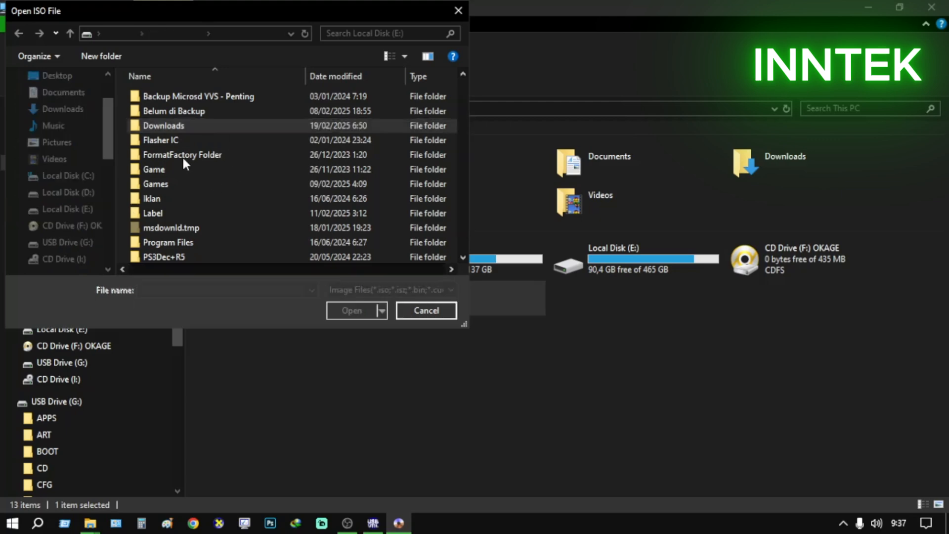
click(142, 33)
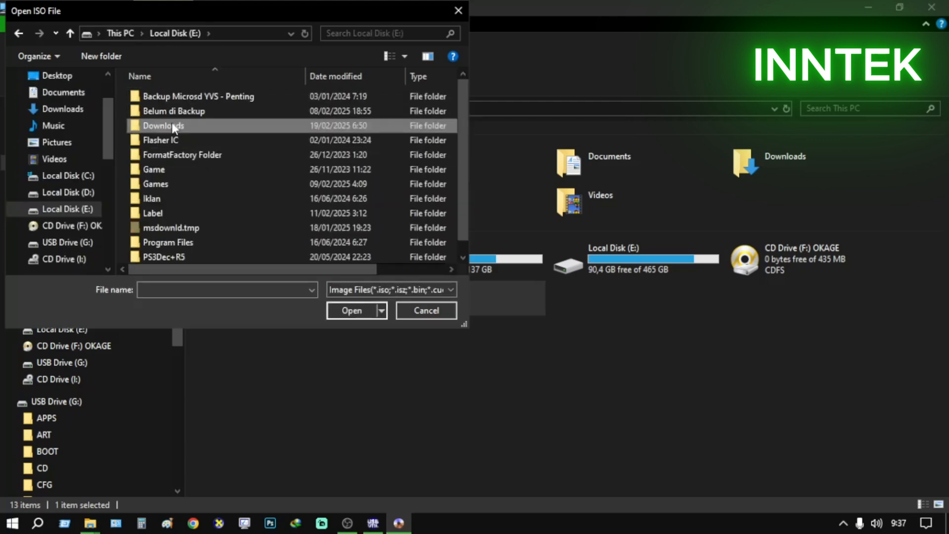
double_click(174, 111)
scroll(188, 245, down, 1)
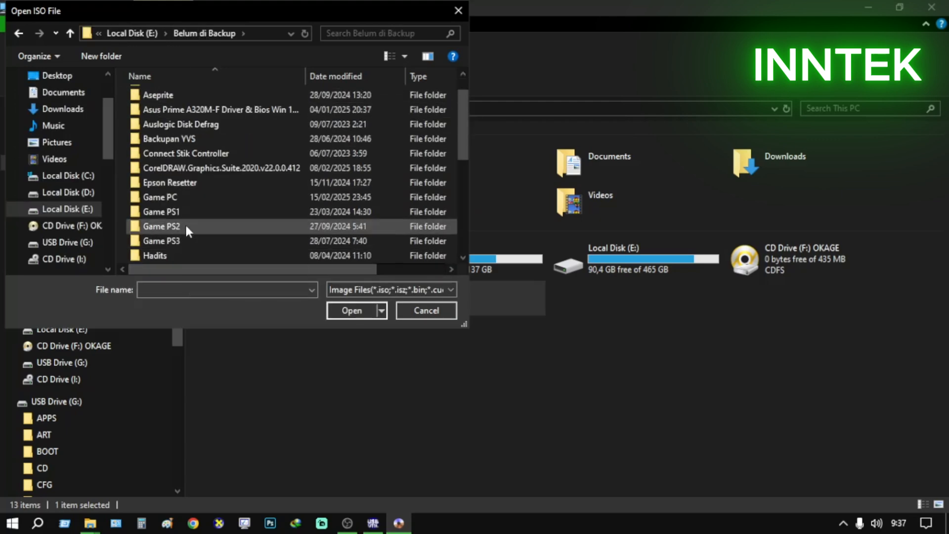
double_click(185, 224)
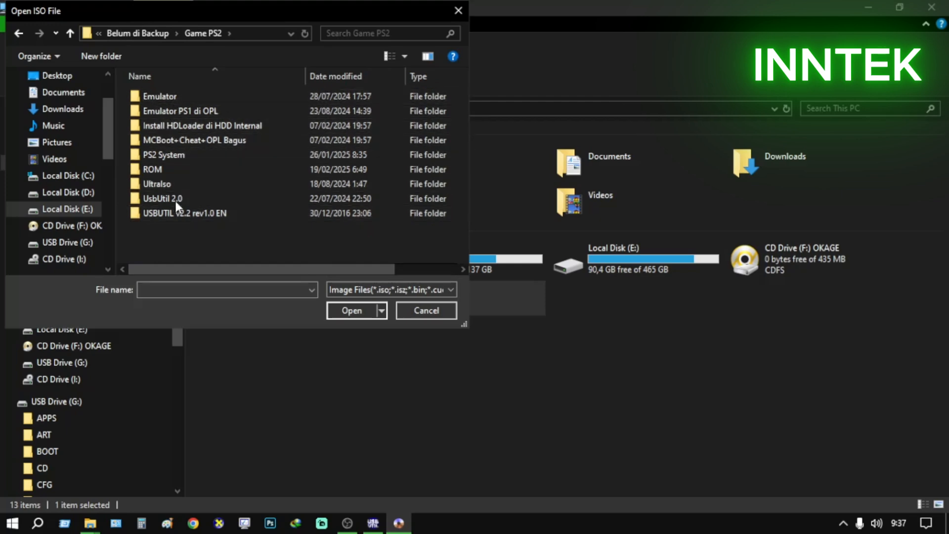
double_click(171, 170)
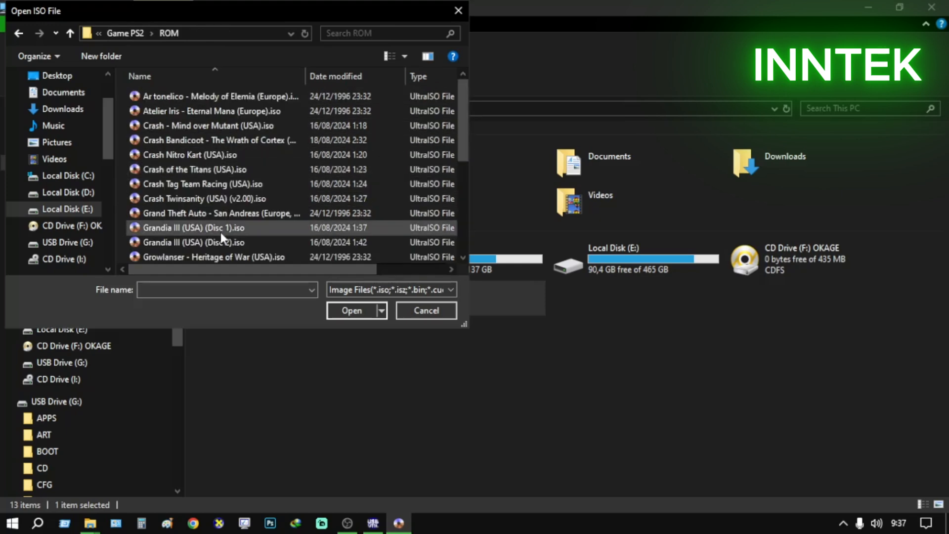
scroll(221, 229, down, 5)
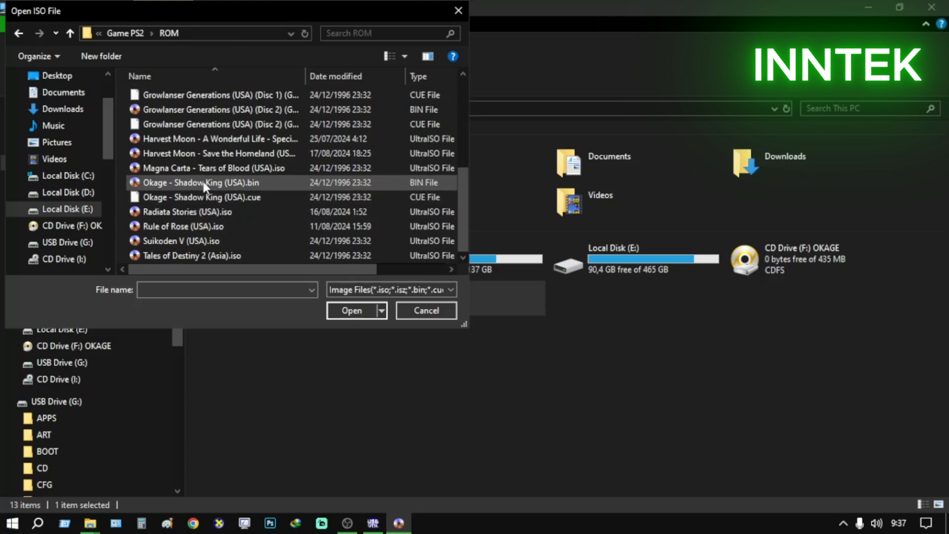
click(206, 196)
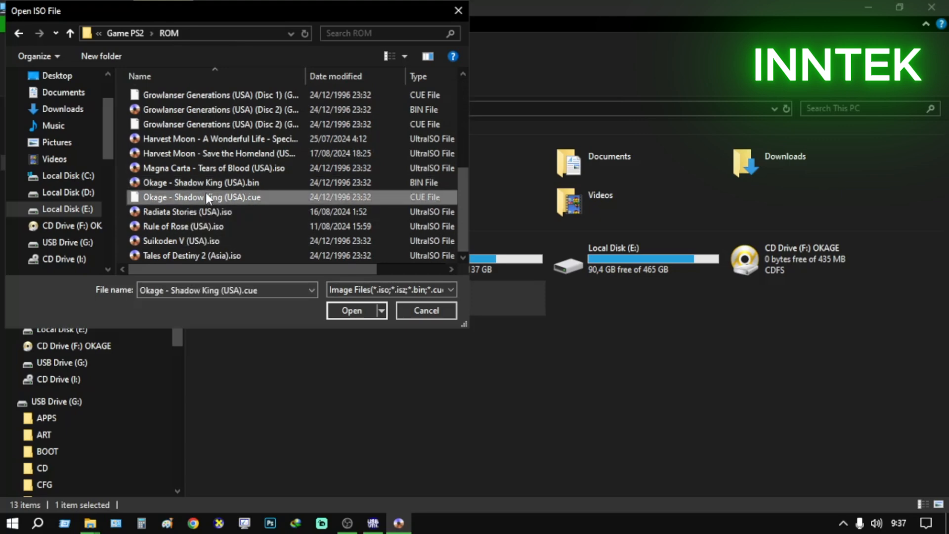
click(352, 310)
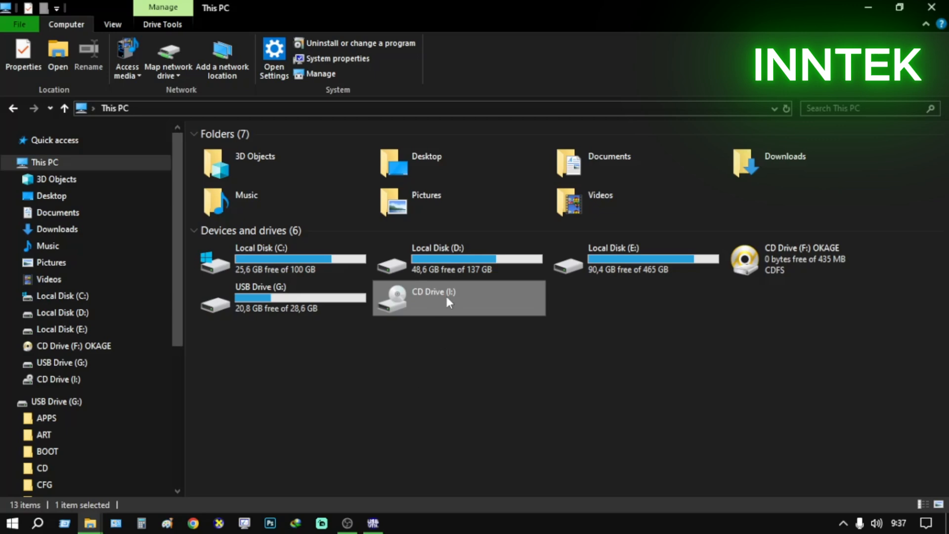
Reload This PC and check CD Drive (I:) for the mounted disc and its available image options
click(72, 165)
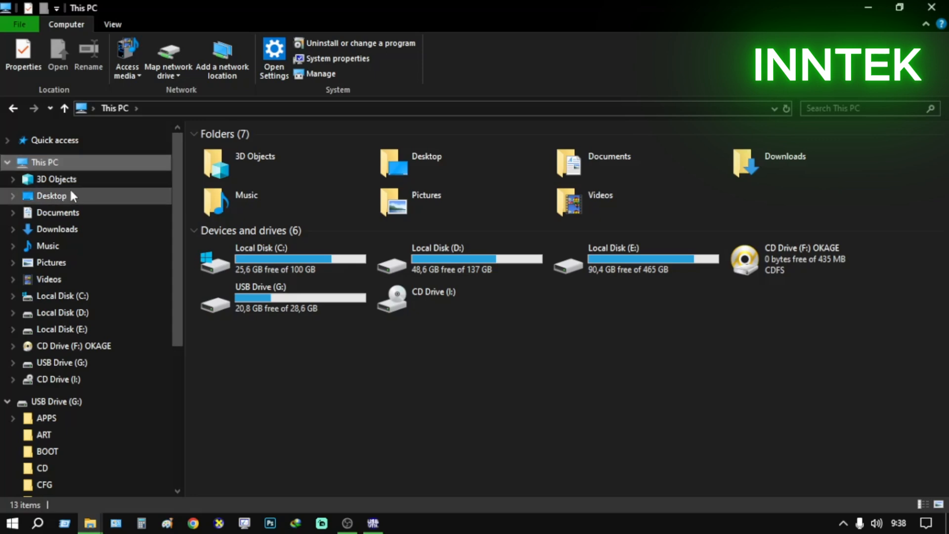
click(73, 194)
click(76, 161)
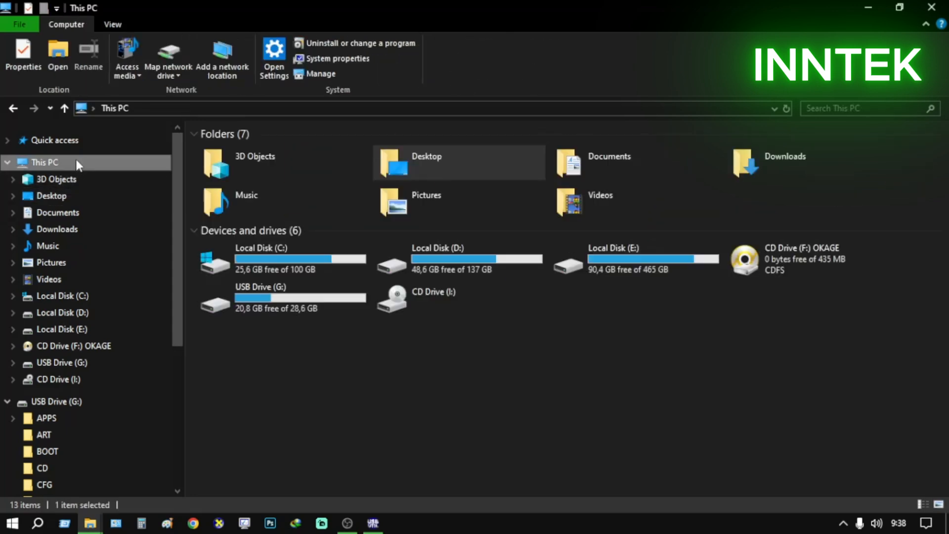
double_click(443, 300)
click(554, 285)
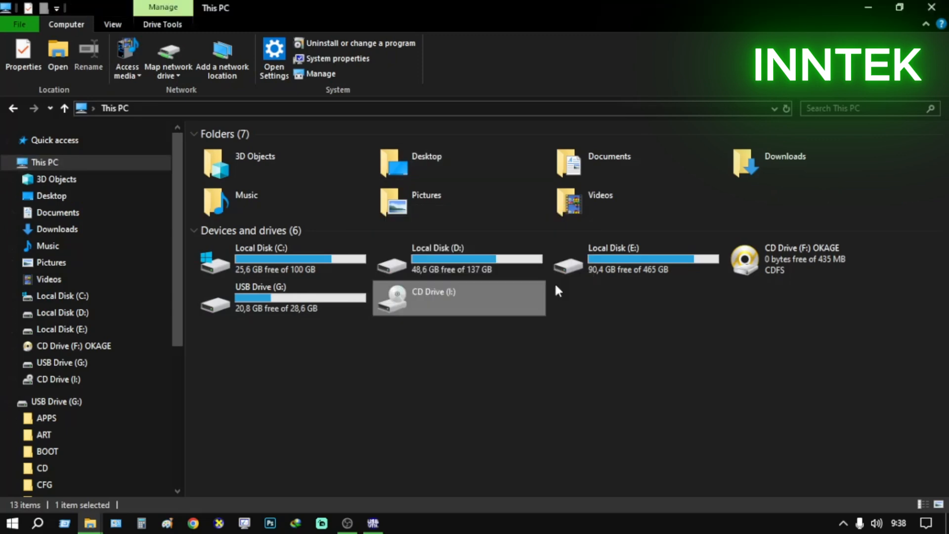
right_click(477, 299)
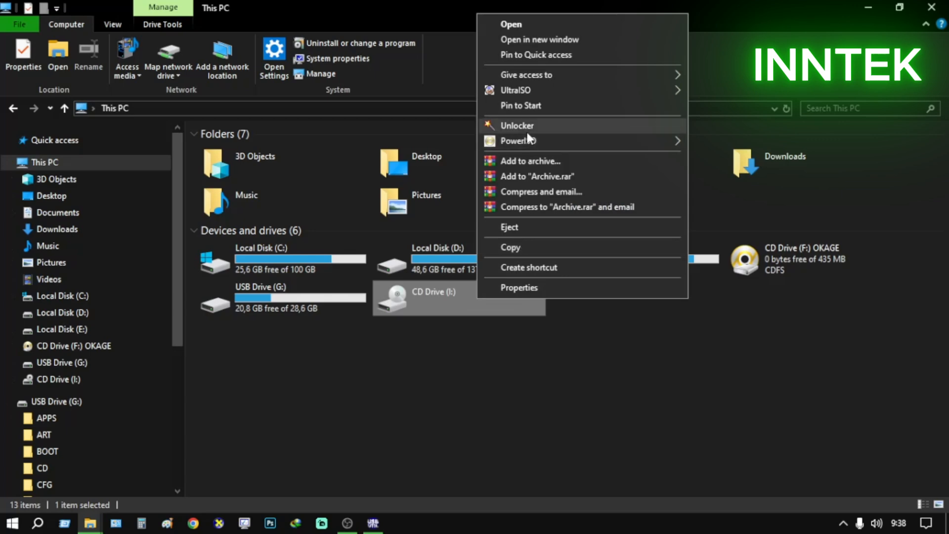
mouse_move(542, 91)
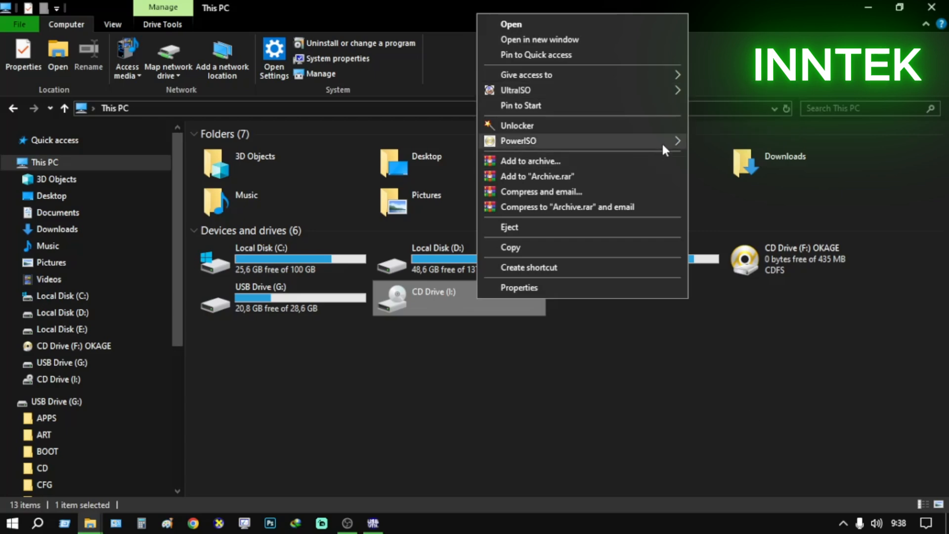
mouse_move(661, 141)
click(773, 313)
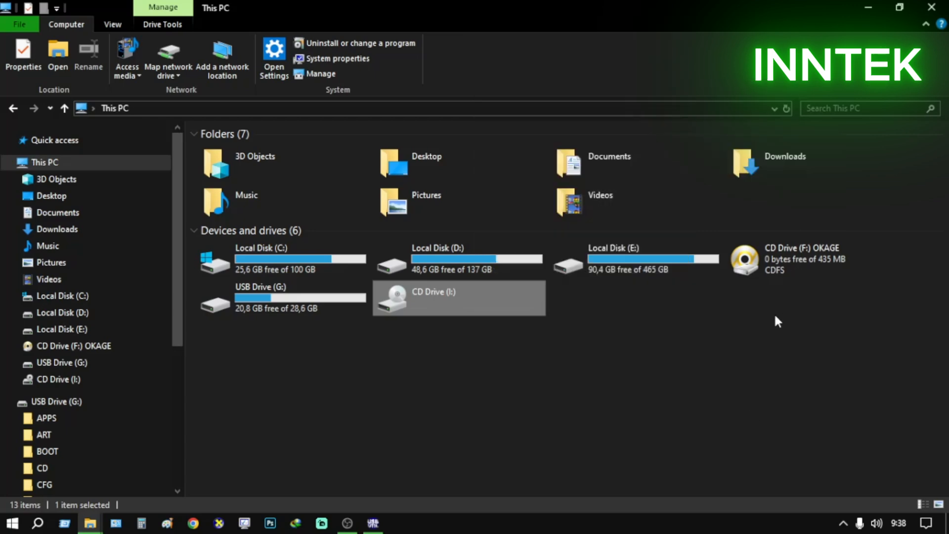
Switch to USBUtil, reselect drive F: as the source, and cancel the Create [GAME/ISO] from CD/DVD dialog
click(374, 524)
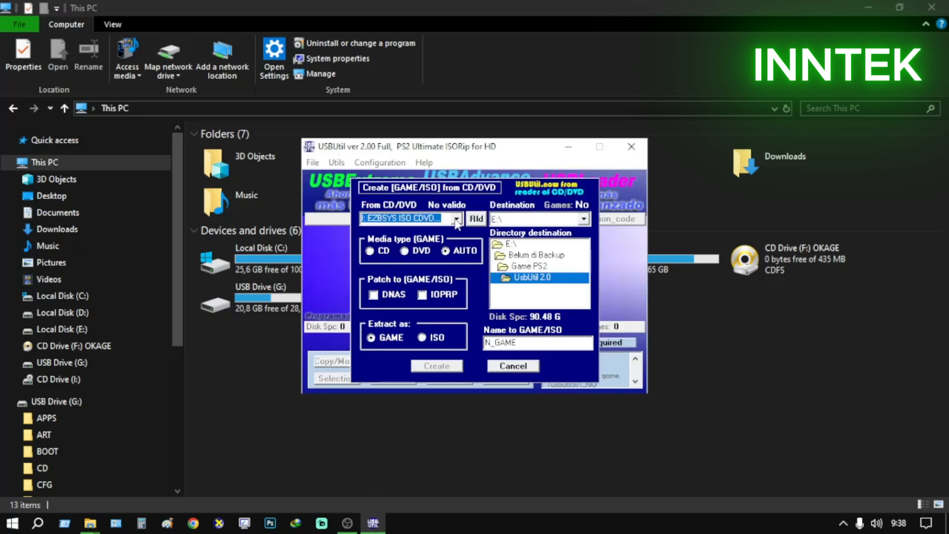
click(457, 221)
click(438, 232)
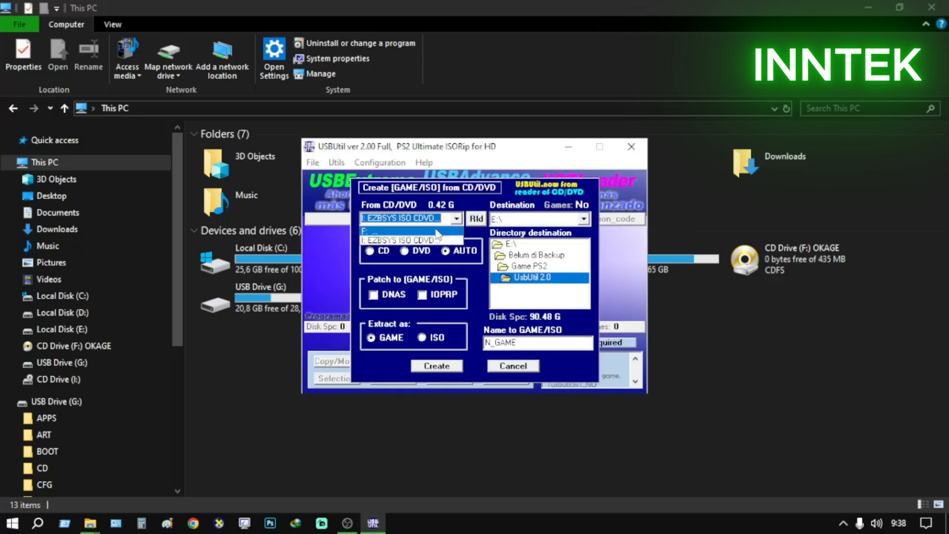
click(445, 219)
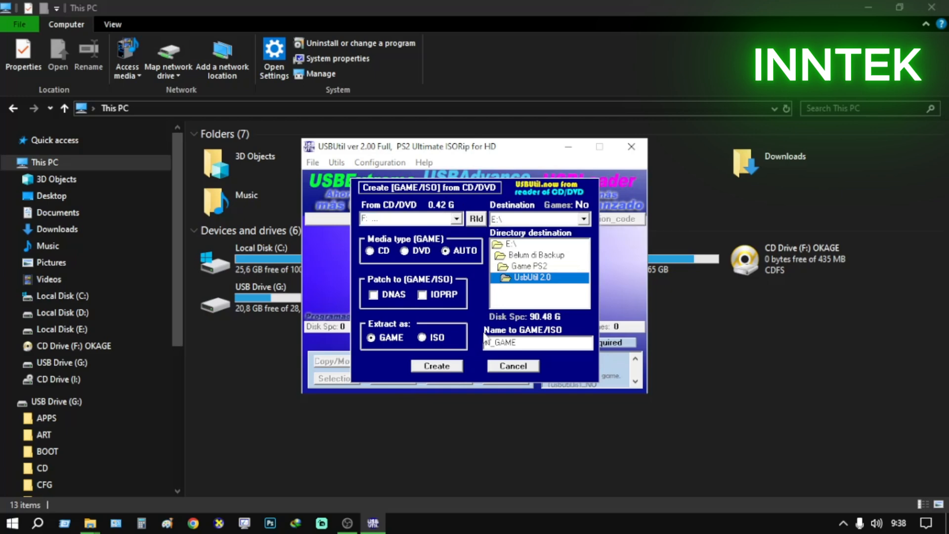
click(512, 366)
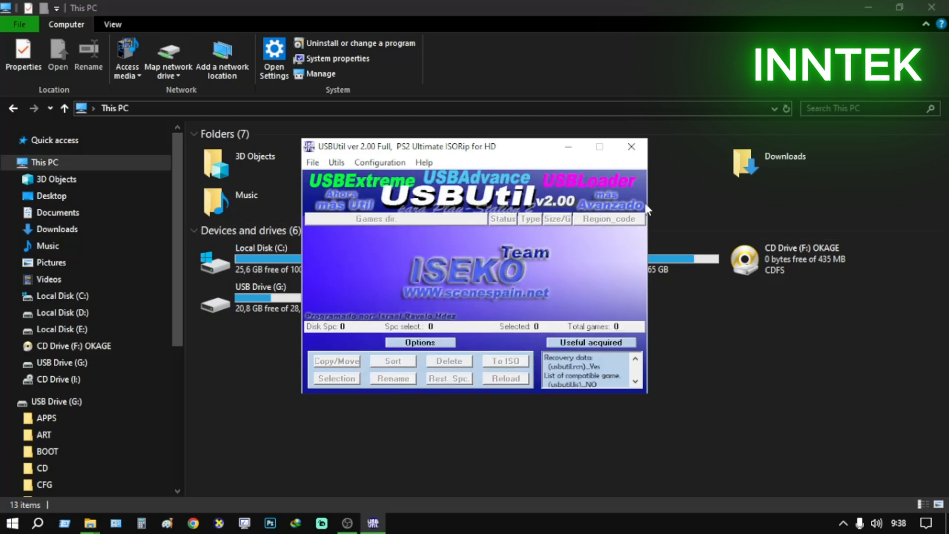
Close USBUtil, clear the open File Explorer windows off the desktop, and open the PS2 & PS3 App folder
click(631, 147)
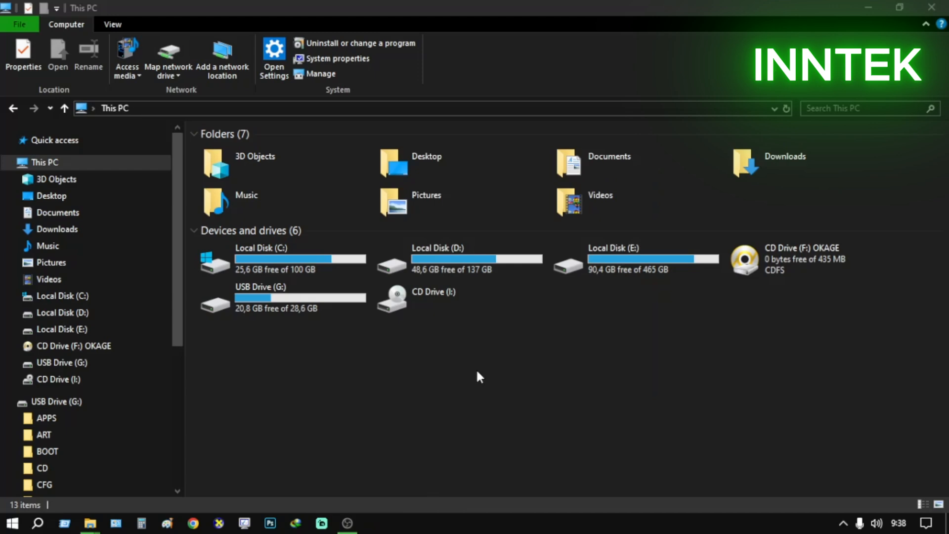
click(106, 524)
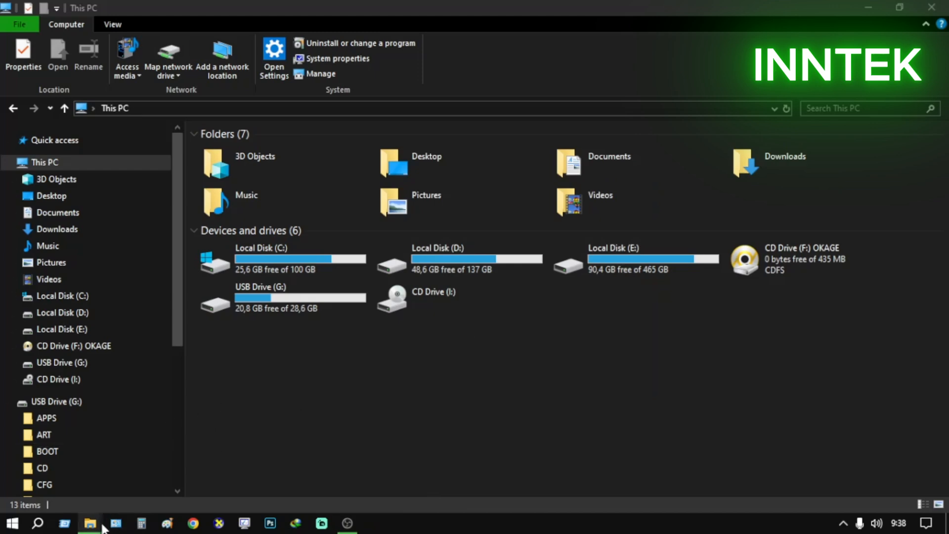
click(101, 525)
click(671, 83)
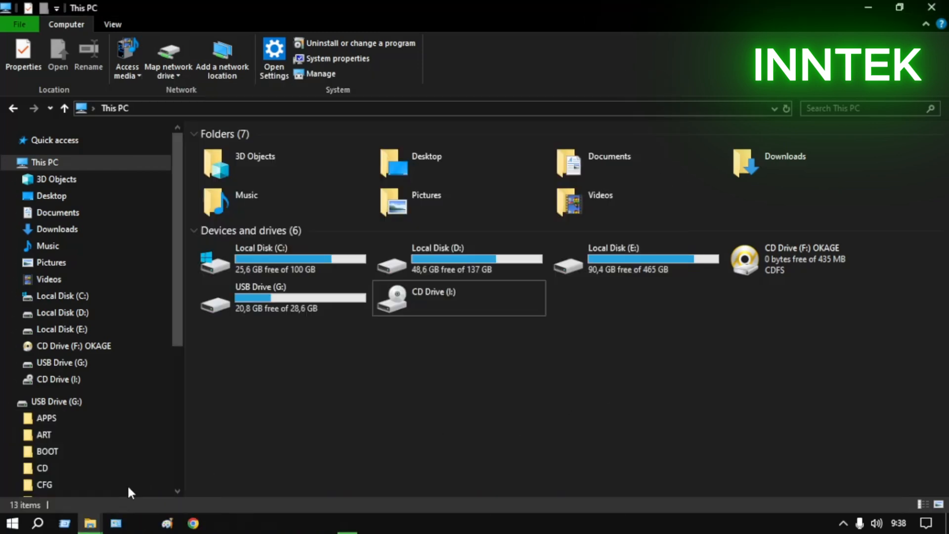
click(97, 521)
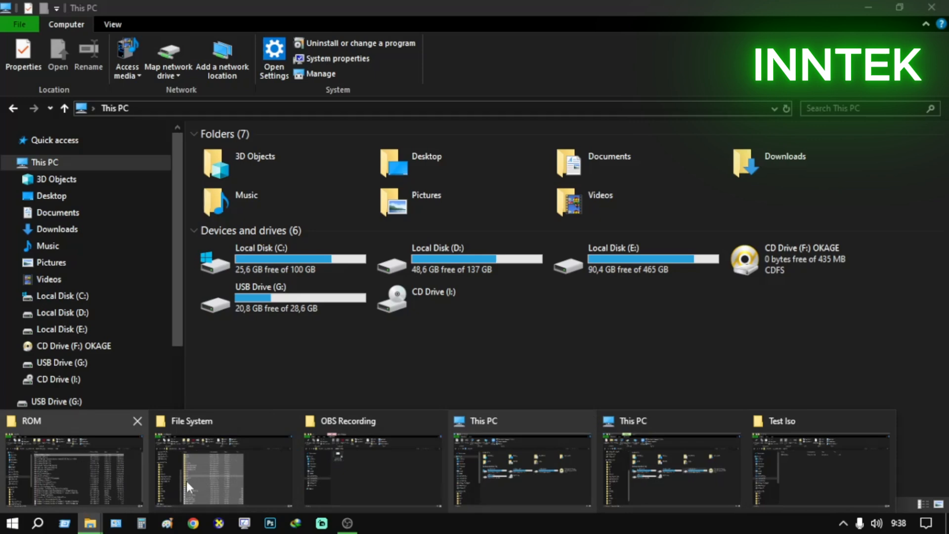
click(568, 474)
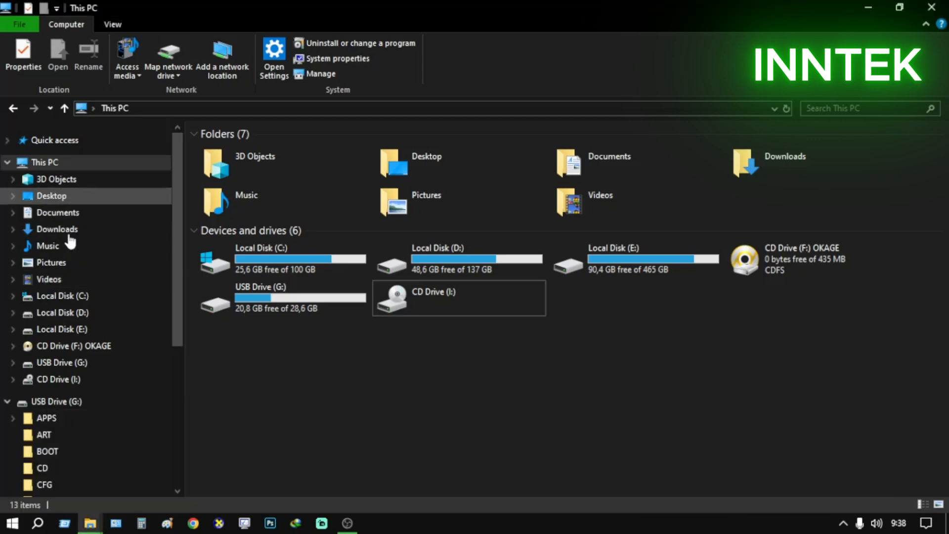
click(869, 7)
click(868, 3)
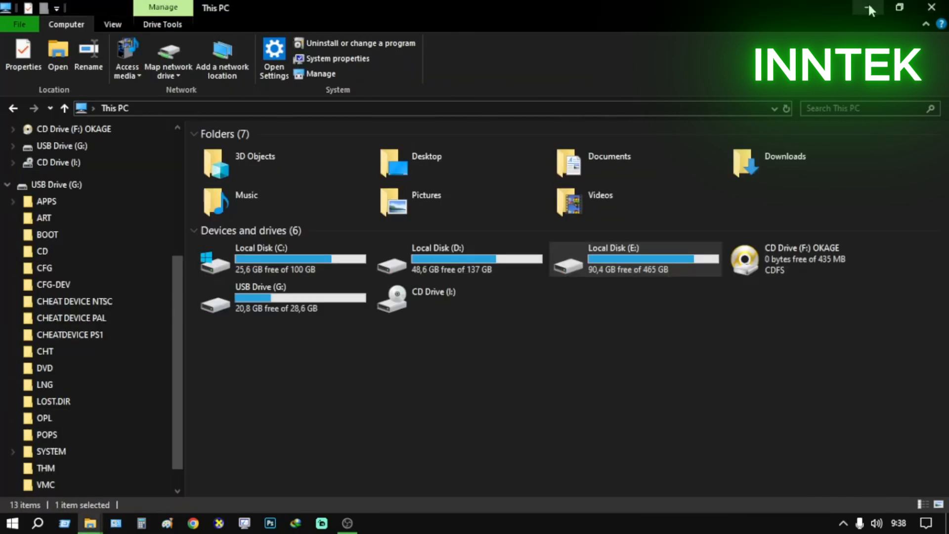
click(868, 3)
double_click(911, 22)
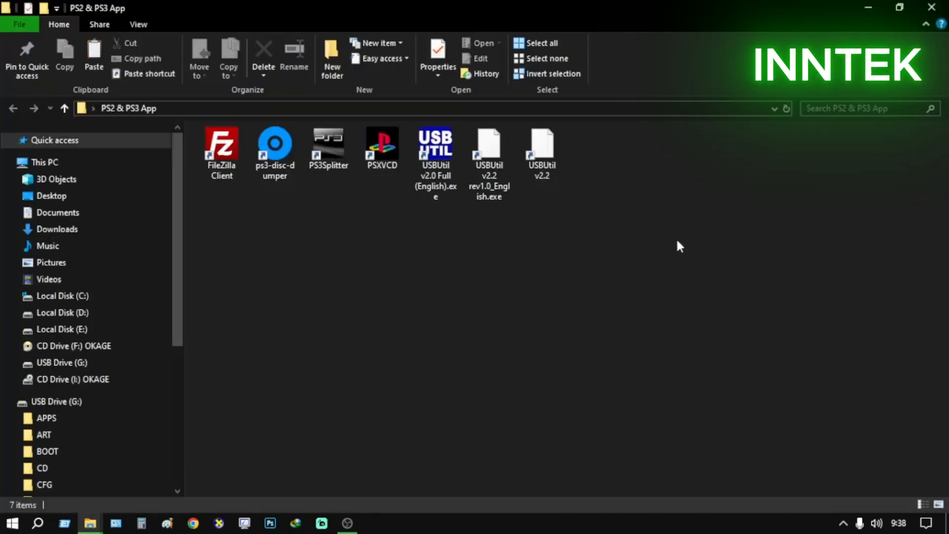
Run USBUtil v2.0 Full (English).exe as administrator and start Create [GAME/ISO] from CD/DVD, dismissing the recommendations
click(442, 164)
right_click(442, 163)
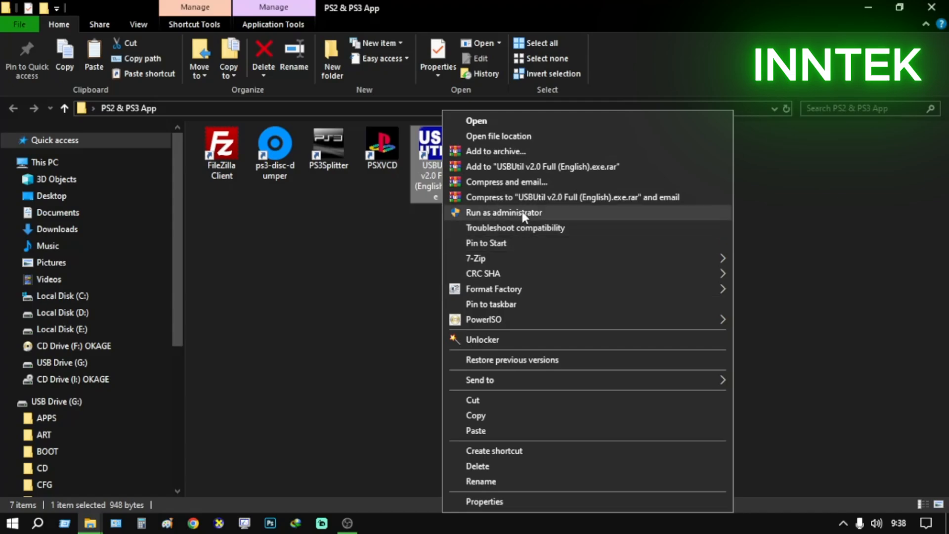
click(504, 213)
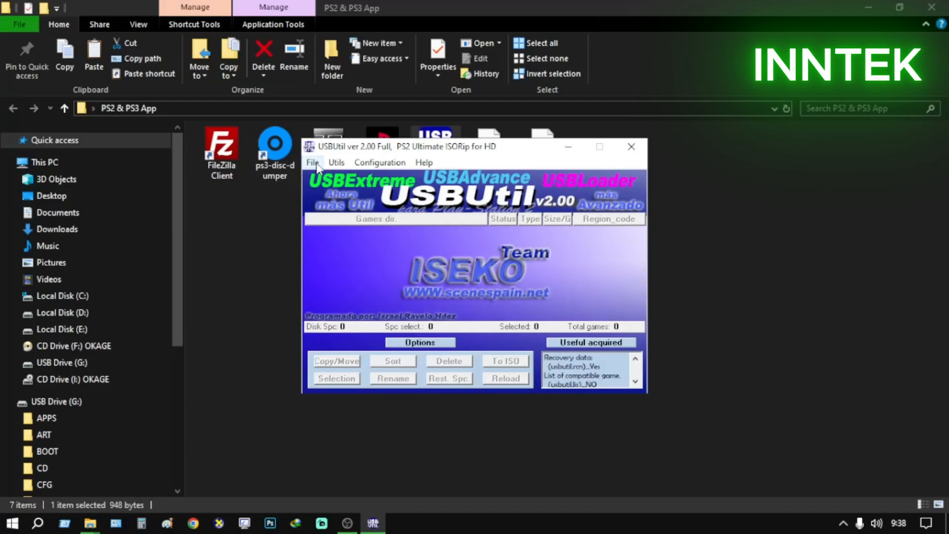
click(312, 162)
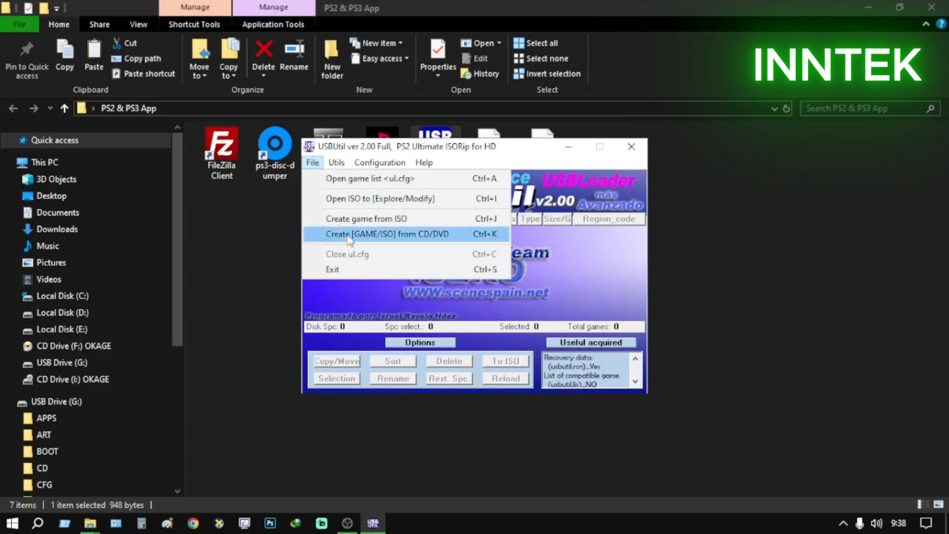
click(374, 237)
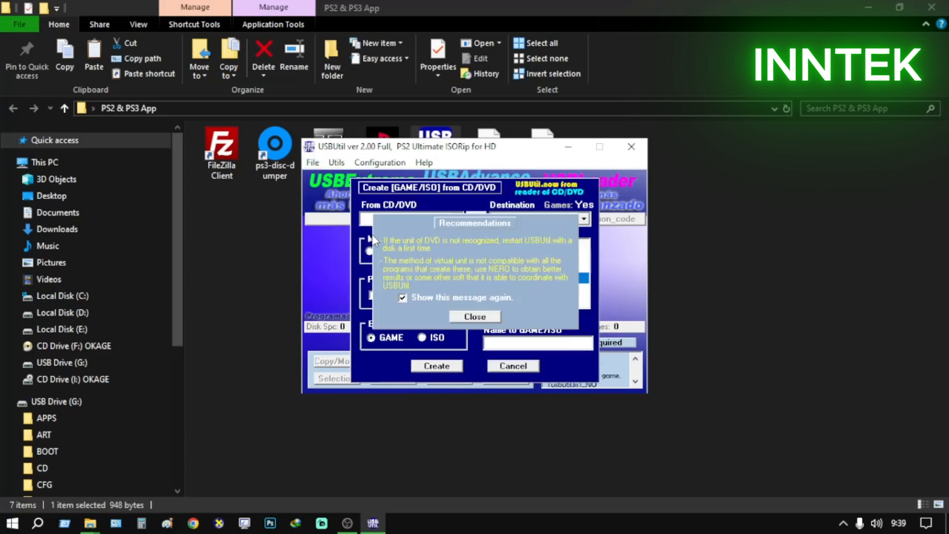
click(484, 322)
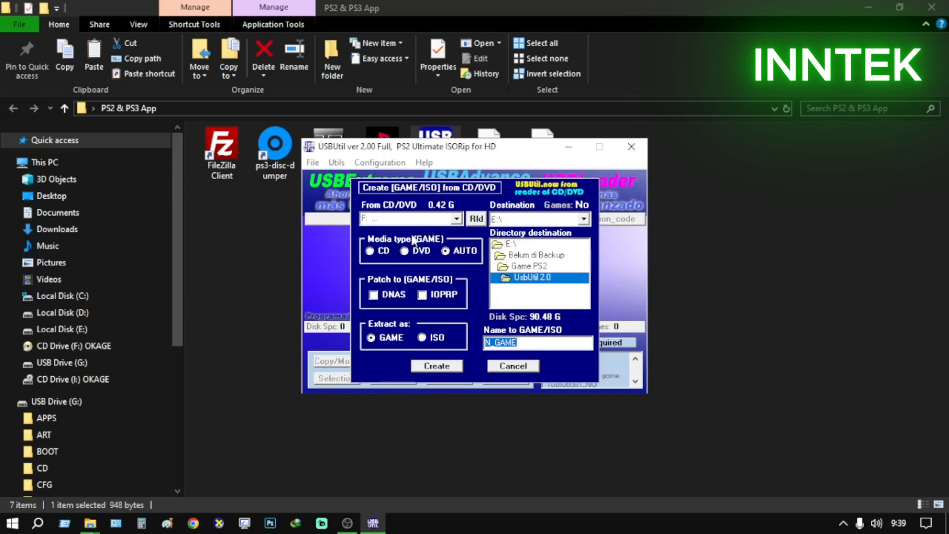
Check the source drive choices in USBUtil against the contents of CD Drive (I:) OKAGE, and return to USBUtil
click(456, 218)
click(414, 231)
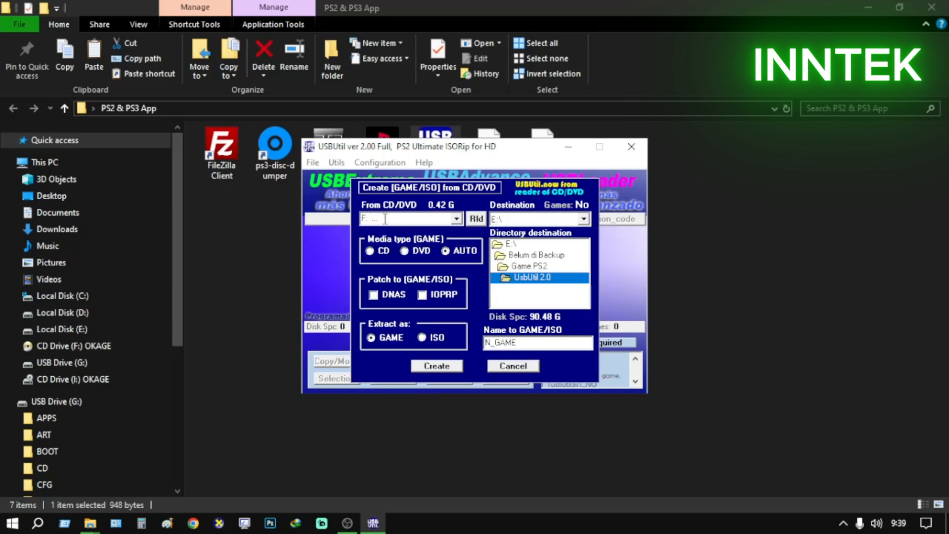
click(76, 379)
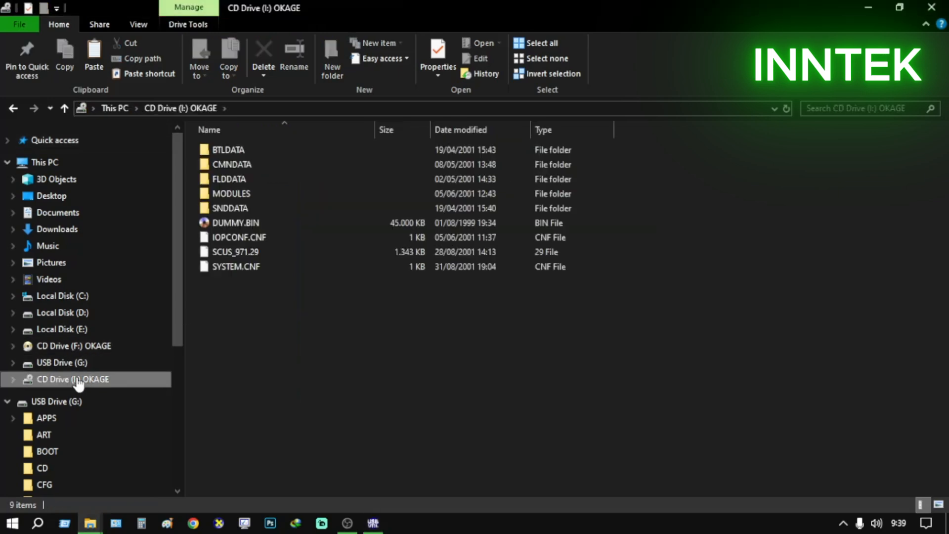
click(381, 520)
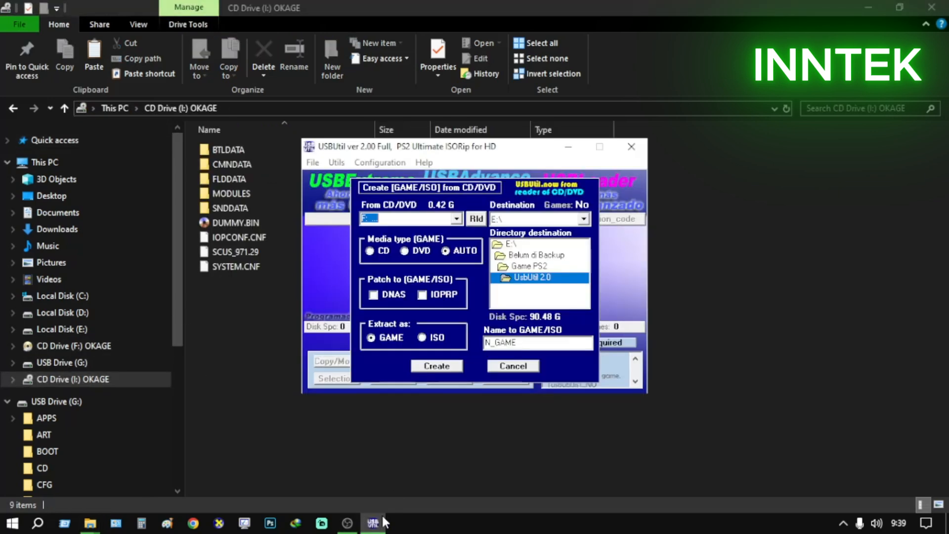
Set the source to I: EZBSYS ISO CDVD and choose ISO as the extraction format
click(456, 219)
click(435, 240)
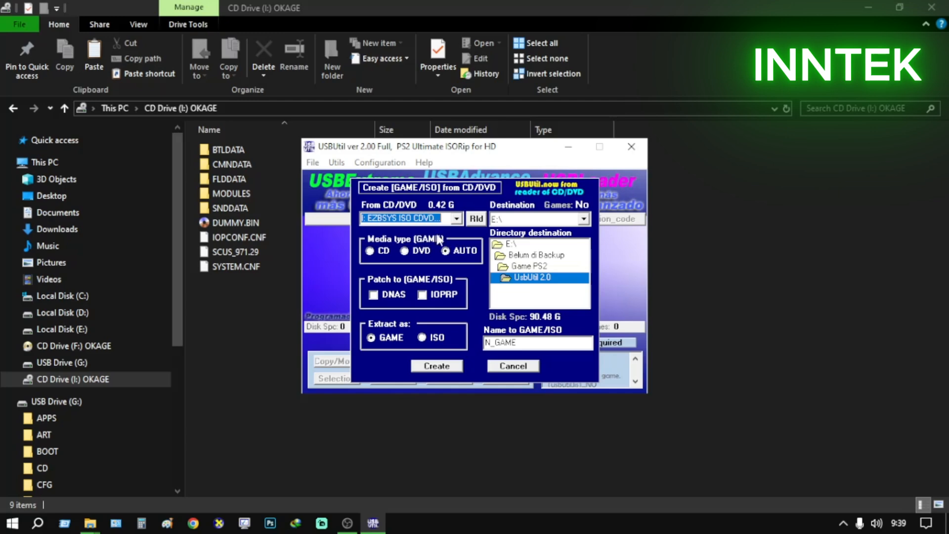
click(436, 219)
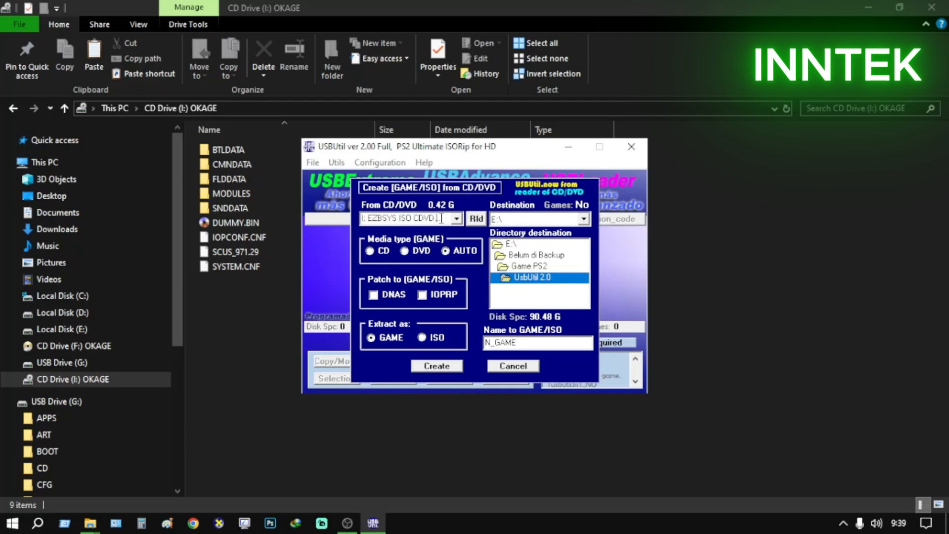
click(457, 218)
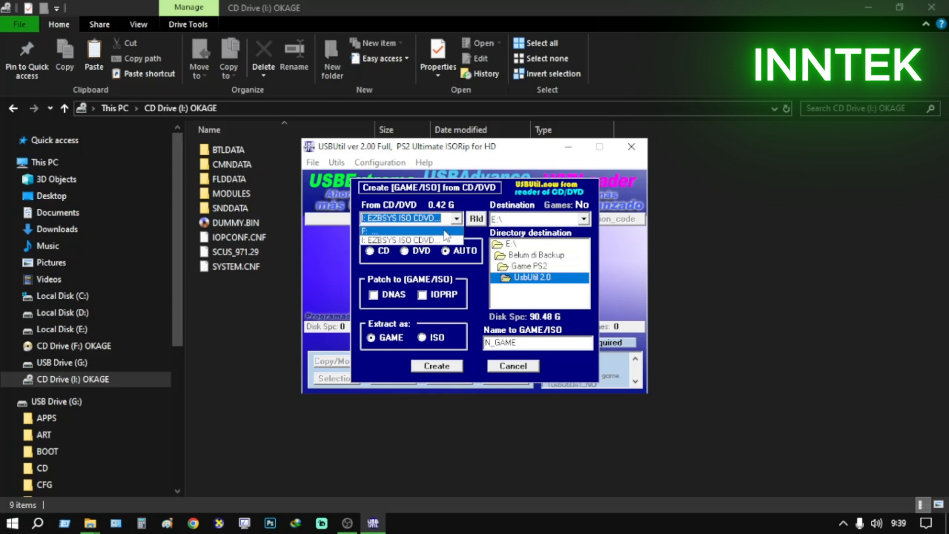
click(443, 230)
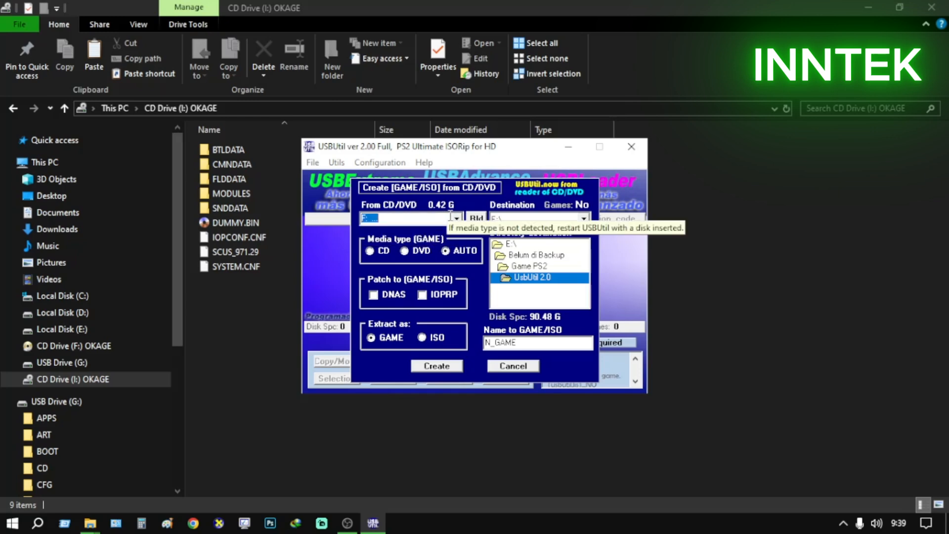
click(455, 219)
click(402, 241)
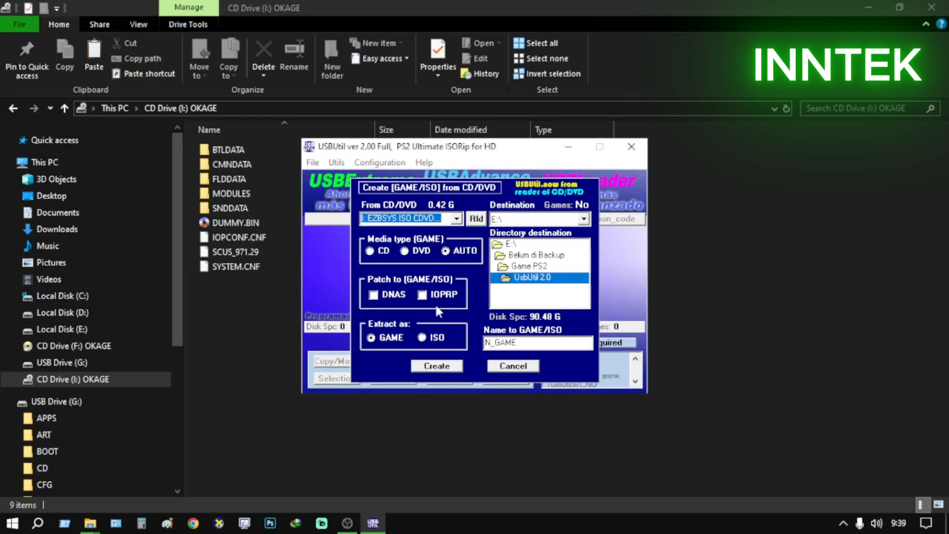
click(424, 338)
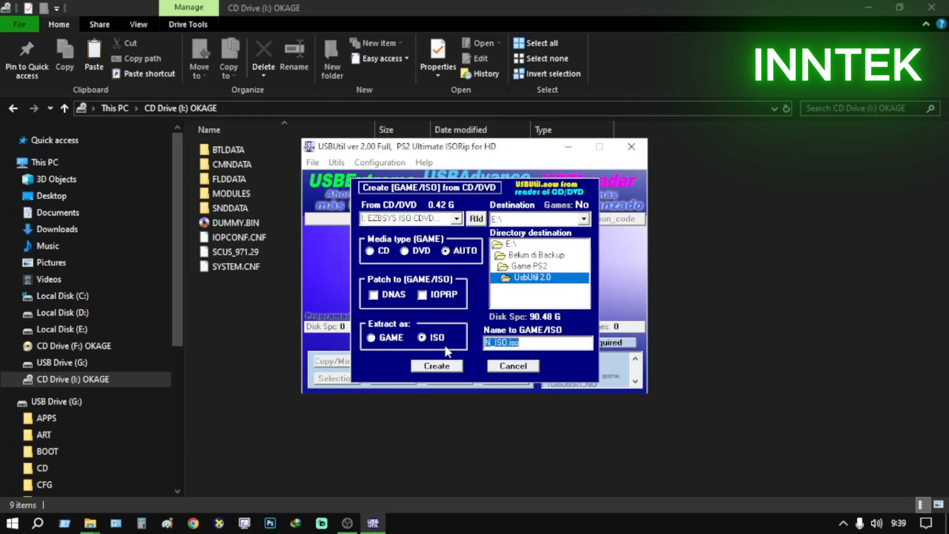
Set the destination to D:\Test Iso and try to create N_ISO.iso from drive I:, rewriting the existing file
click(584, 218)
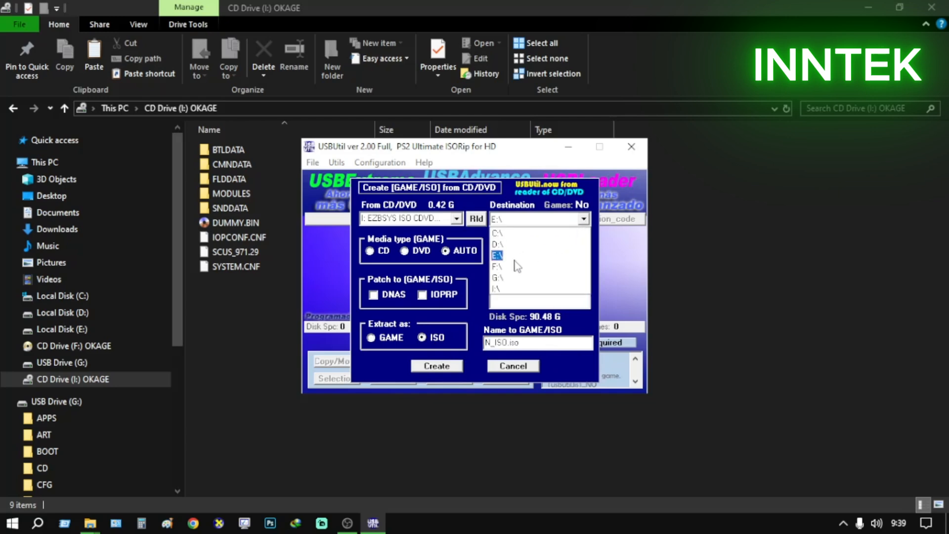
click(511, 246)
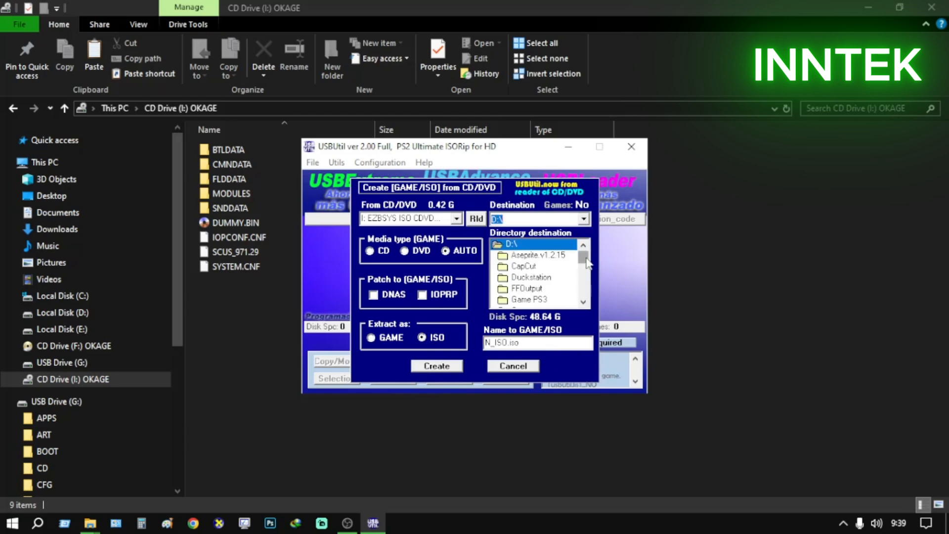
drag(585, 258, 591, 287)
double_click(529, 291)
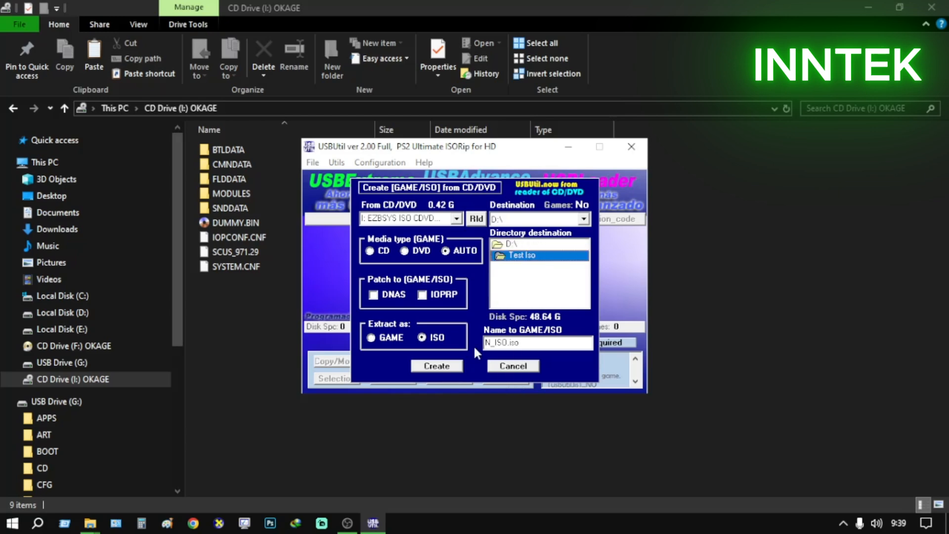
click(437, 367)
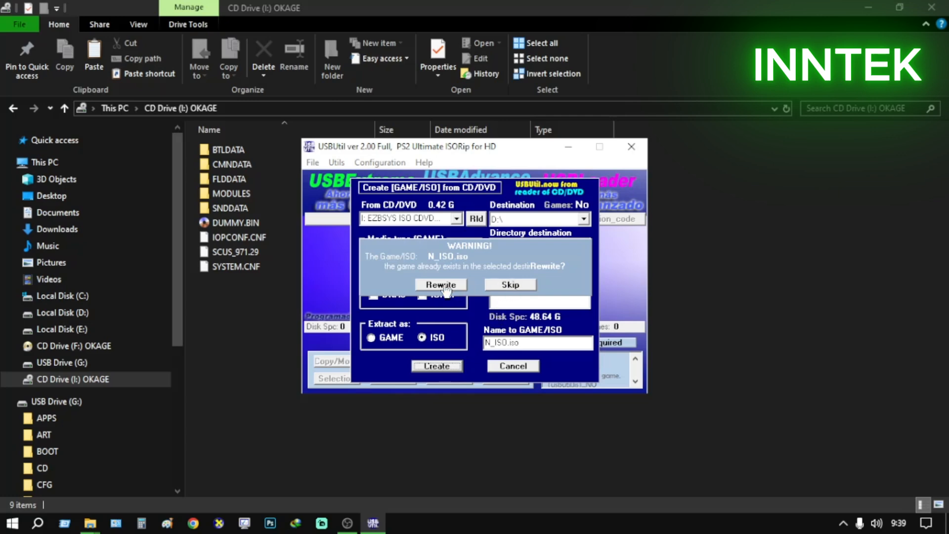
click(441, 285)
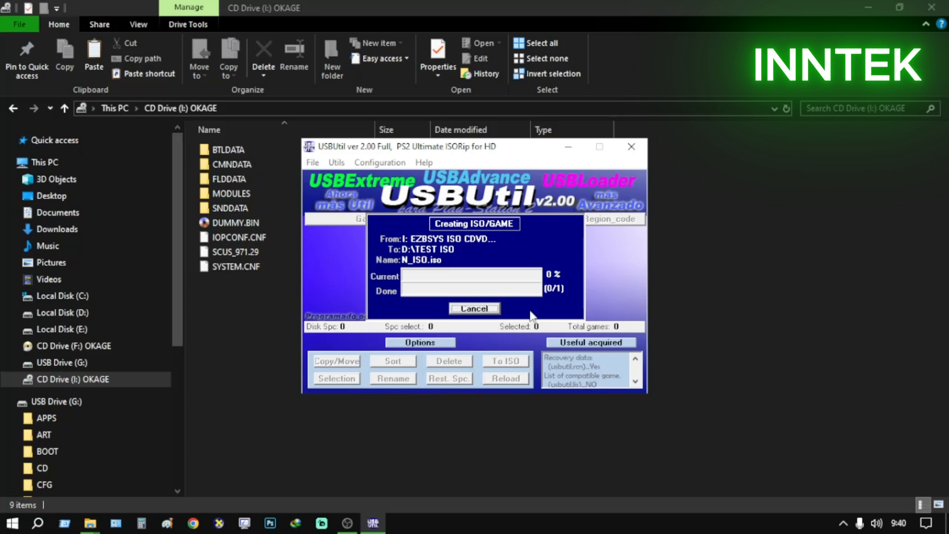
click(477, 310)
Try to create N_ISO.iso from drive F: in D:\Test Iso, rewriting the existing file, and exit USBUtil
click(315, 163)
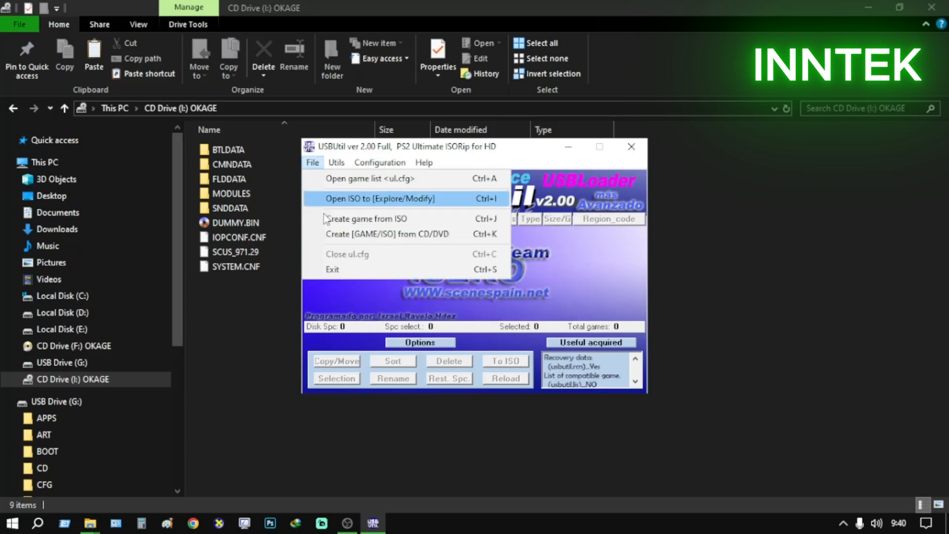
click(341, 231)
click(480, 316)
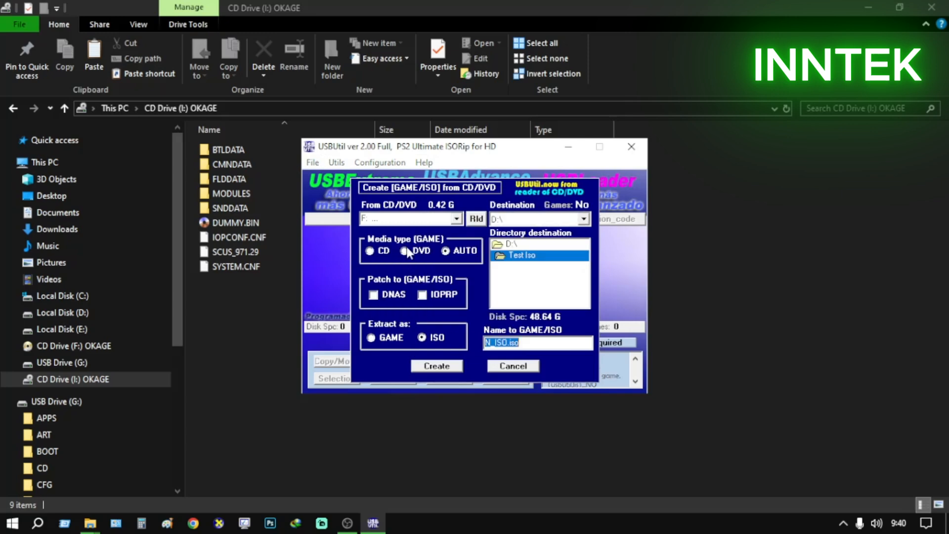
click(456, 218)
click(423, 239)
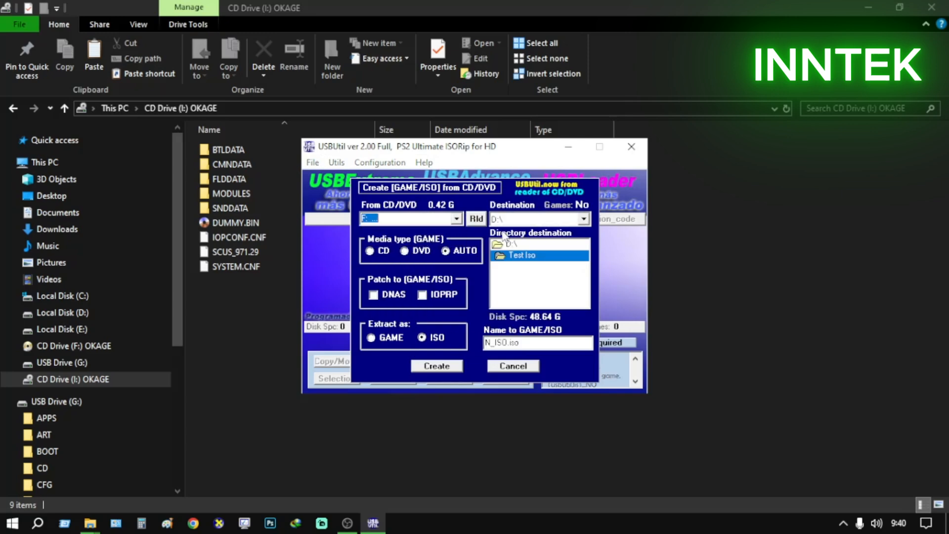
click(524, 256)
click(436, 366)
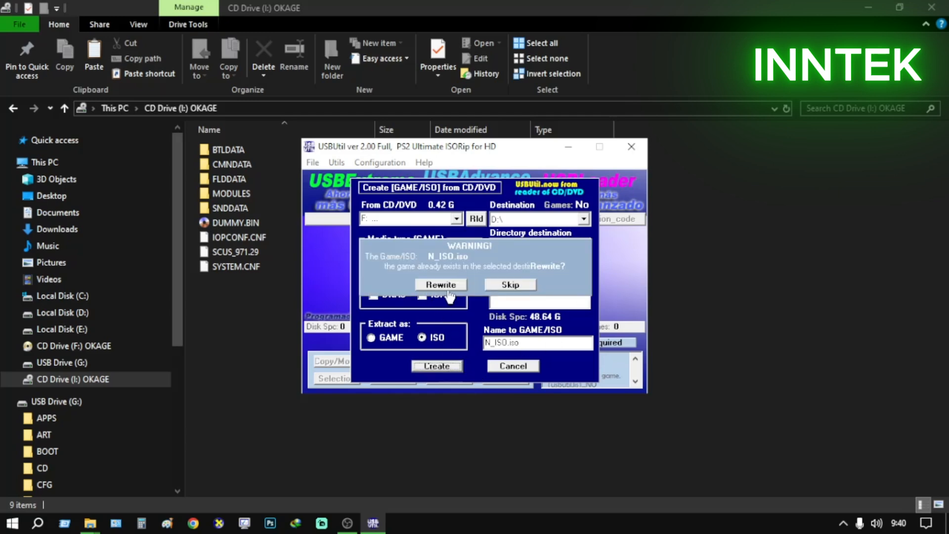
click(442, 284)
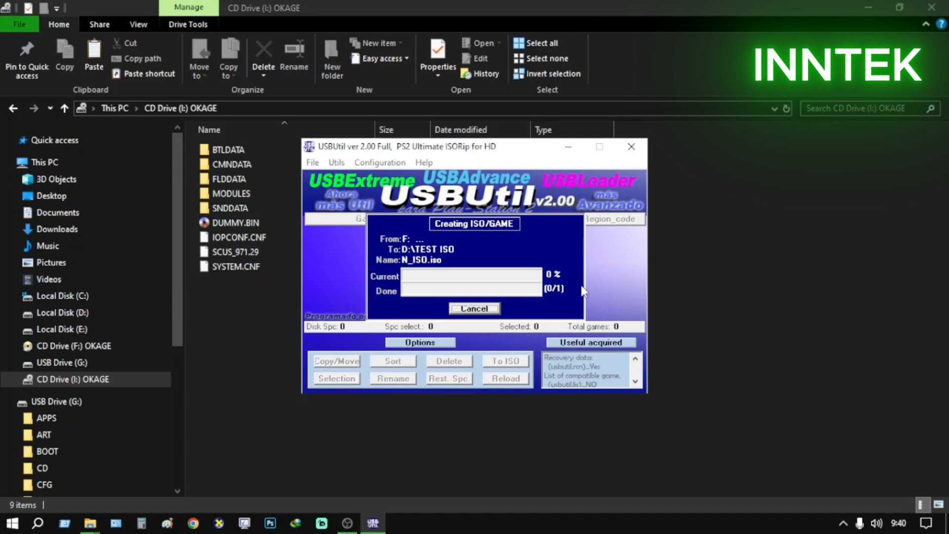
click(489, 309)
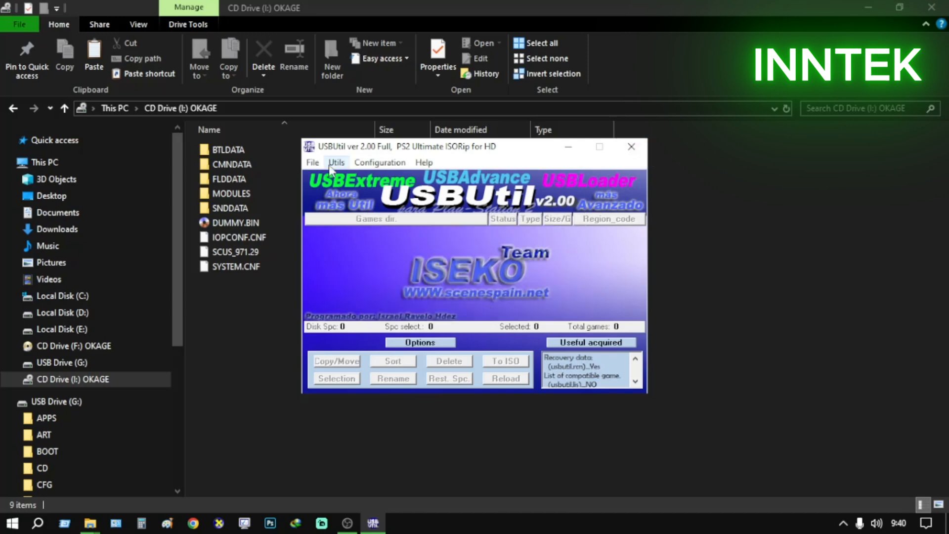
click(313, 162)
click(332, 269)
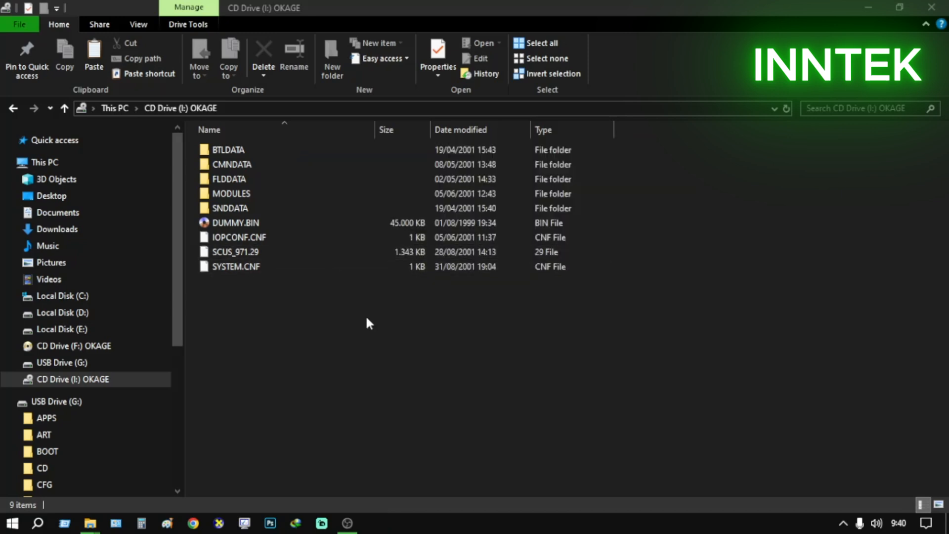
Examine the UltraISO and PowerISO image and drive options offered for CD Drive (I:) OKAGE
right_click(84, 383)
mouse_move(217, 250)
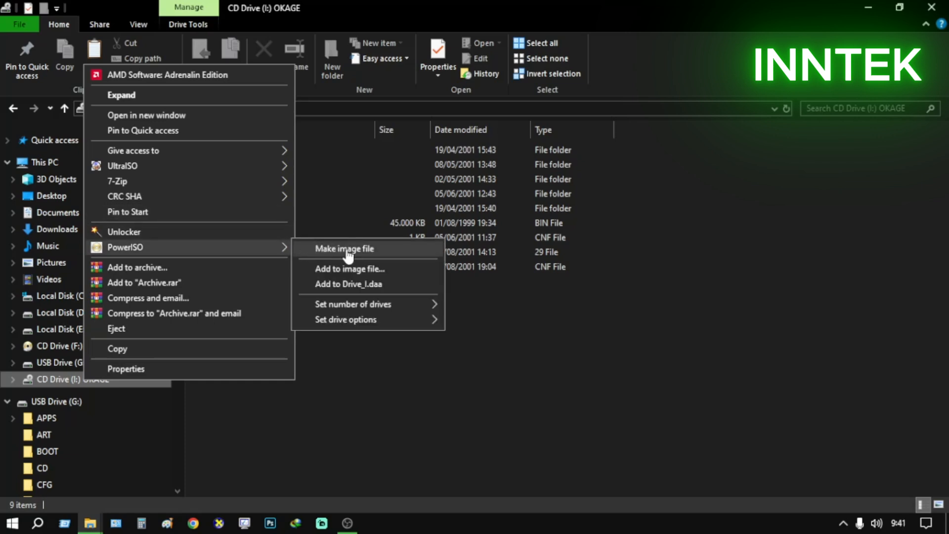
mouse_move(199, 184)
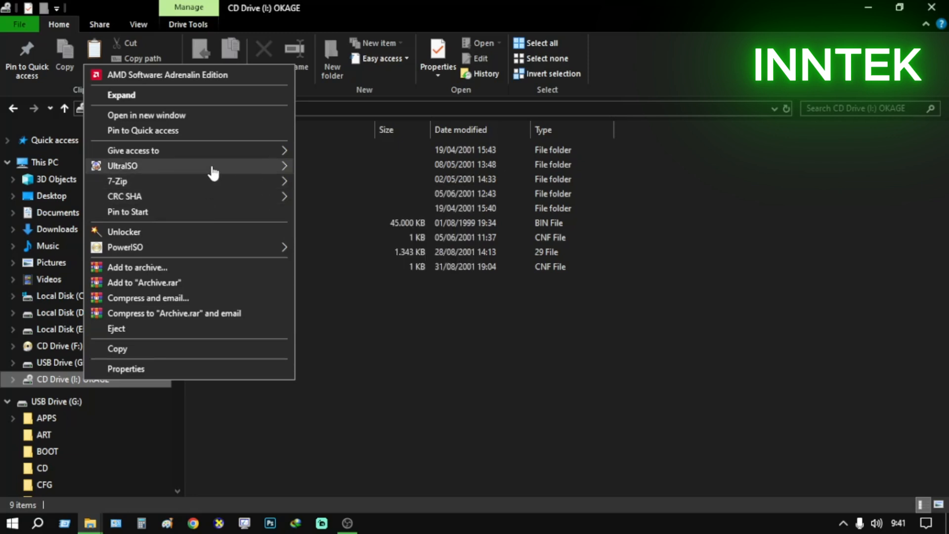
click(387, 344)
click(86, 162)
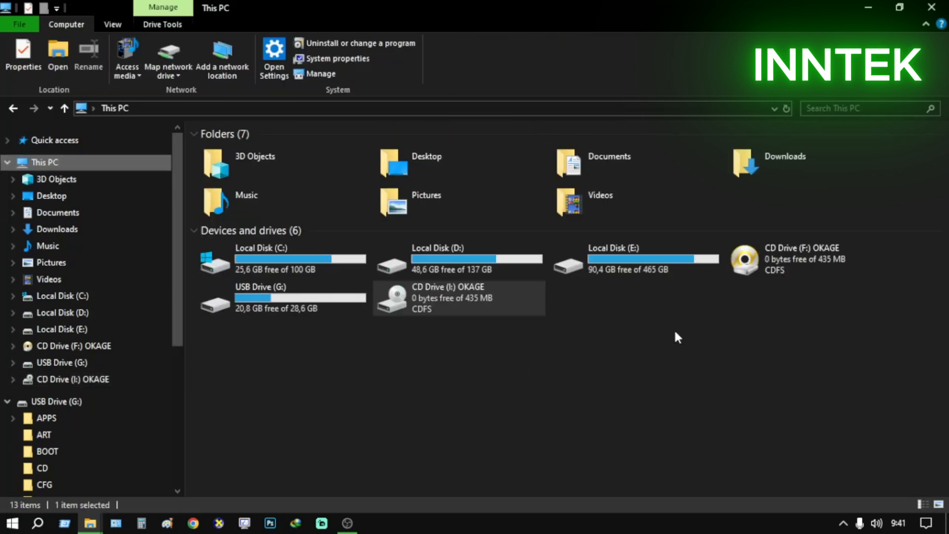
right_click(503, 290)
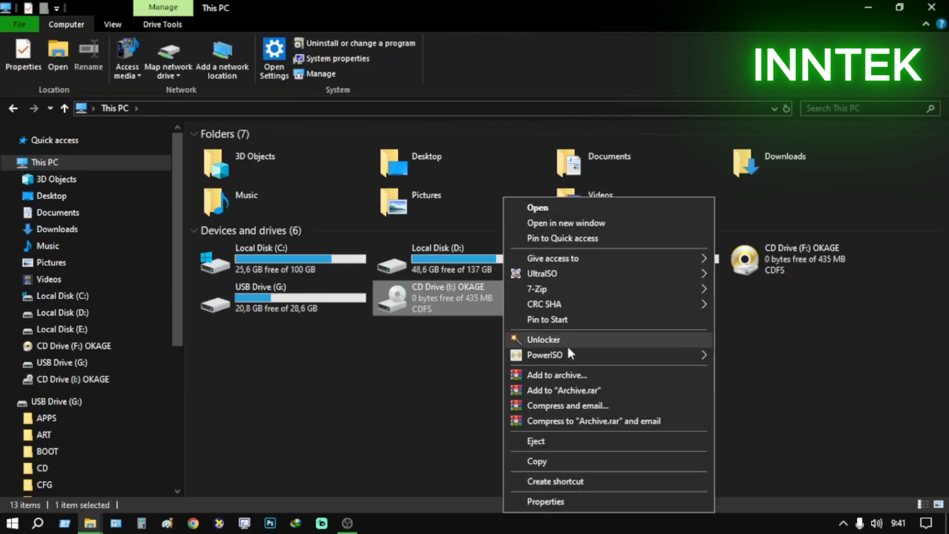
mouse_move(573, 356)
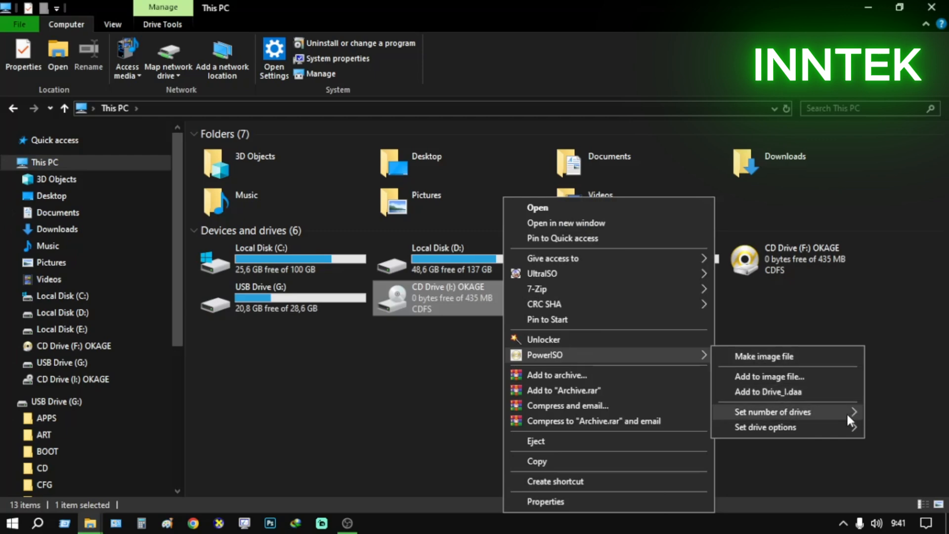
mouse_move(845, 428)
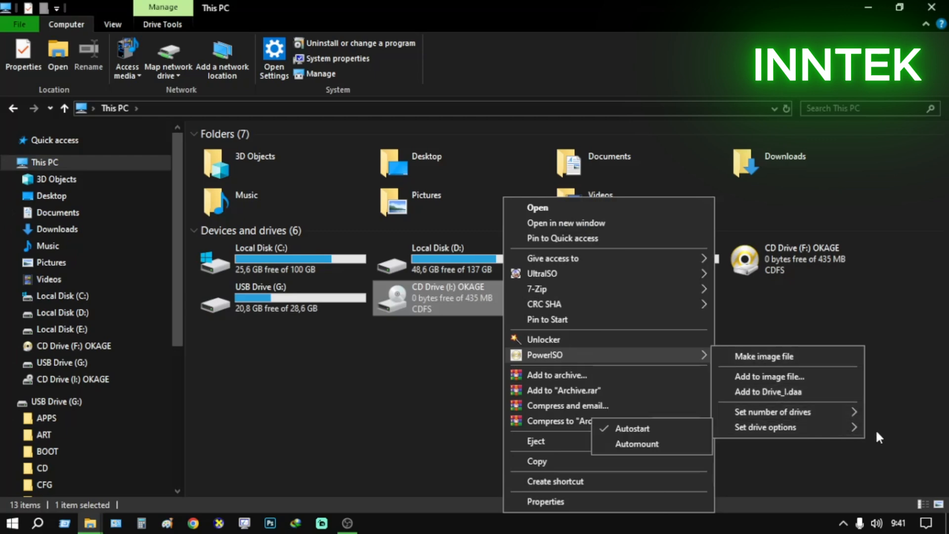
click(897, 431)
Try to eject CD Drive (F:) OKAGE and check the drive's other UltraISO and 7-Zip options
right_click(775, 262)
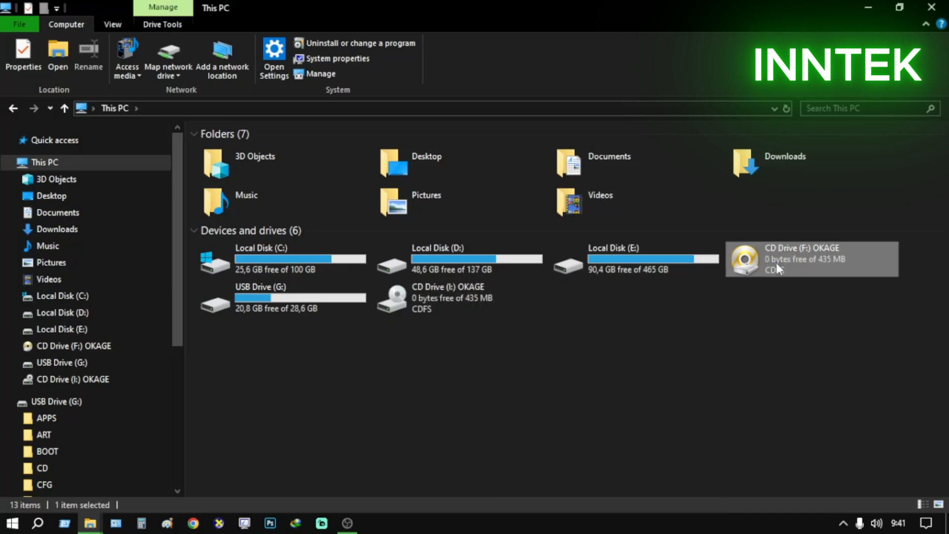
click(797, 440)
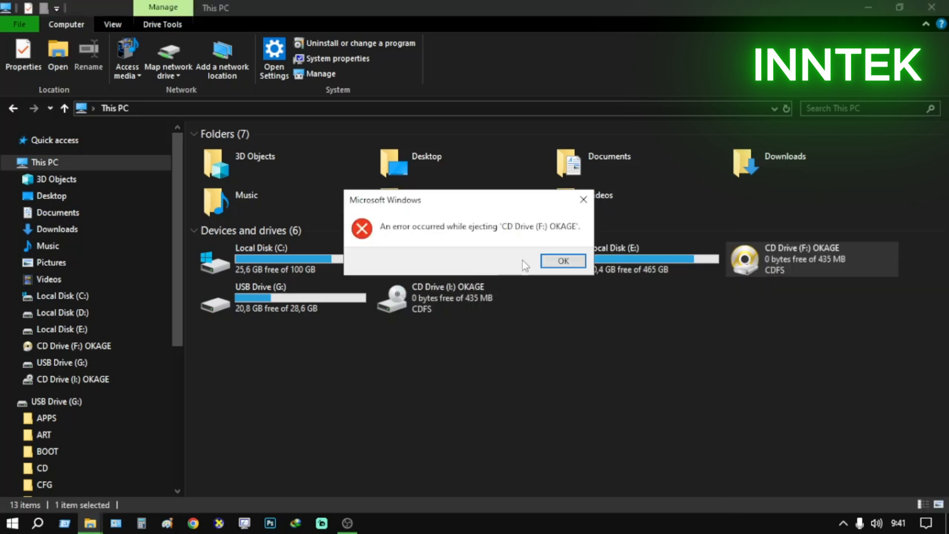
click(563, 261)
right_click(769, 265)
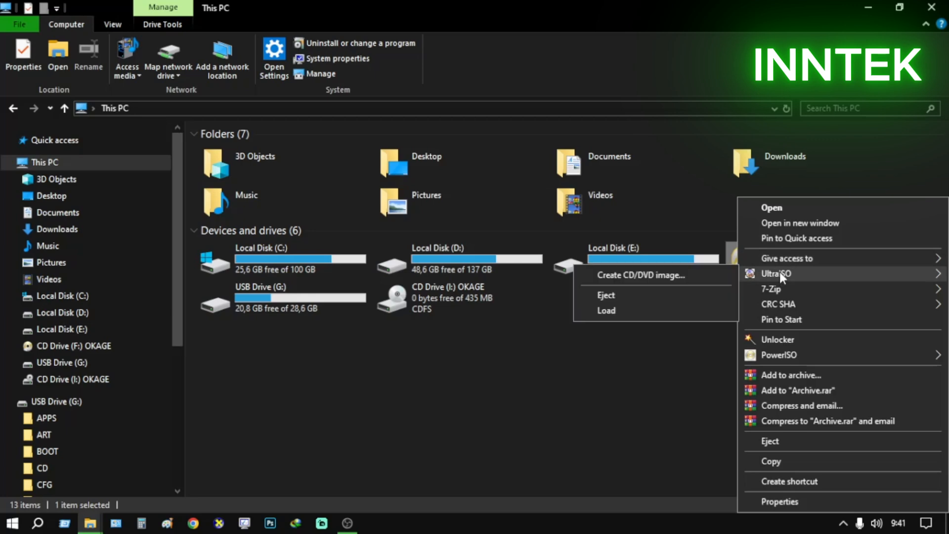
mouse_move(804, 290)
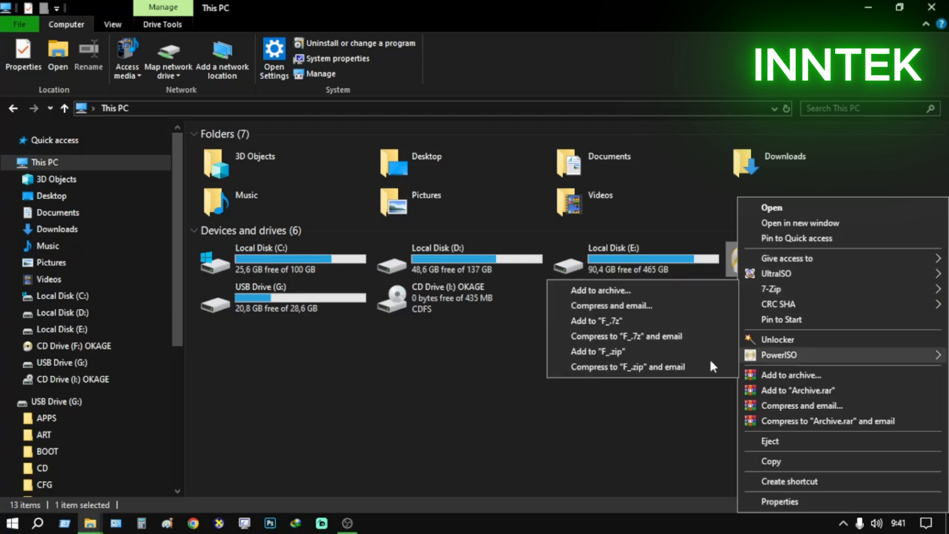
click(659, 448)
Switch to UltraISO by launching its shortcut from the Other folder on the desktop
click(866, 8)
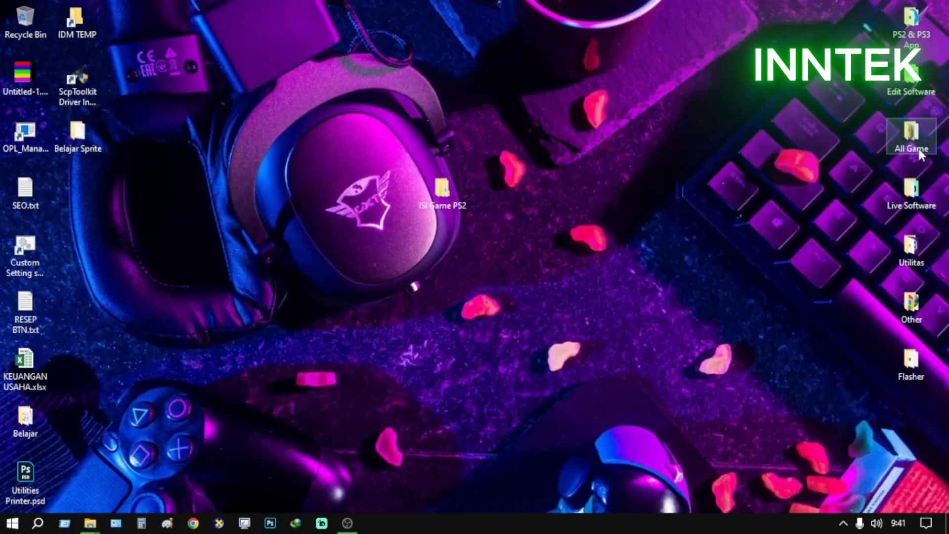
double_click(908, 79)
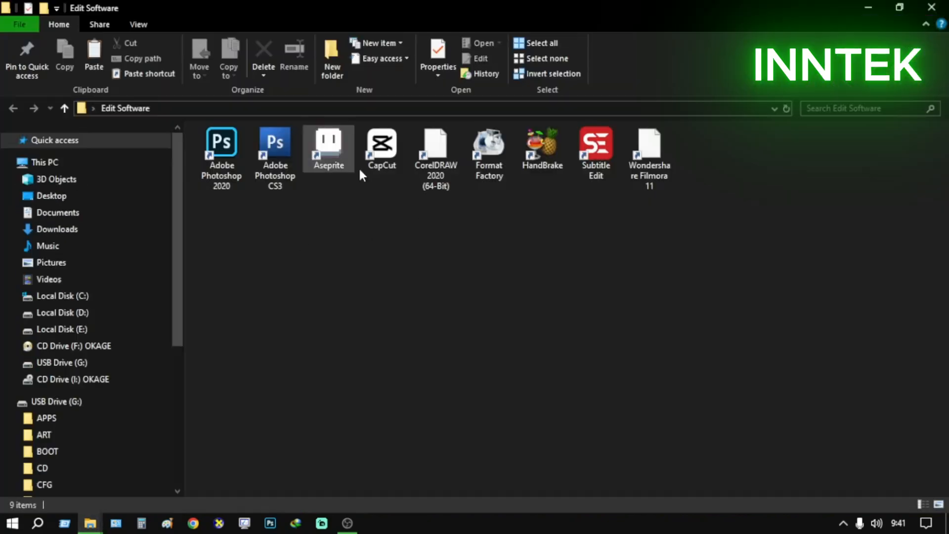
click(931, 7)
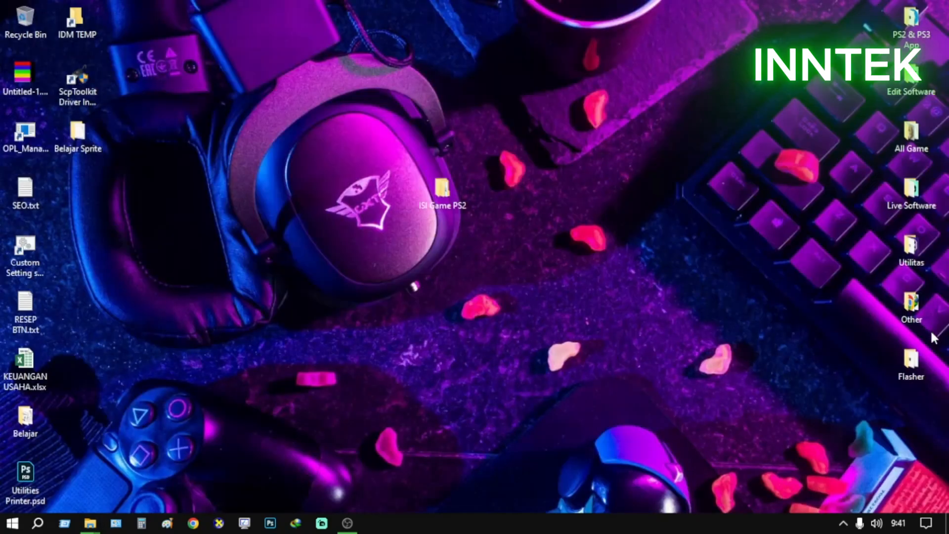
double_click(913, 305)
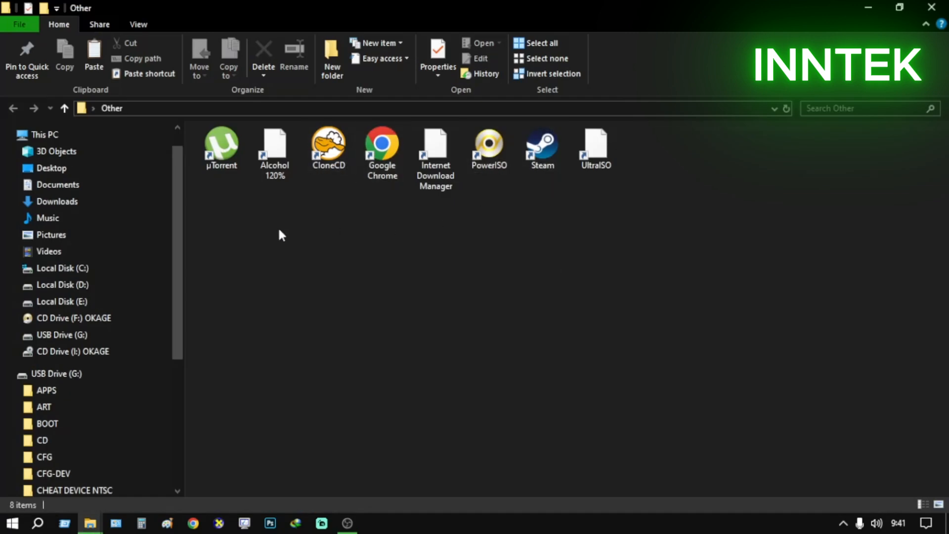
double_click(601, 164)
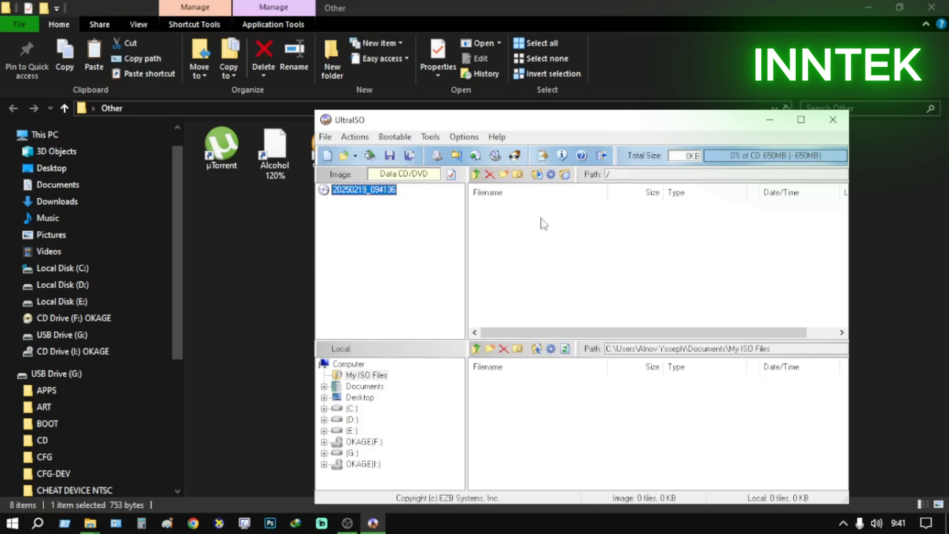
Open the image Okage - Shadow King (USA).cue from E:\Belum di Backup\Game PS2\ROM
click(325, 137)
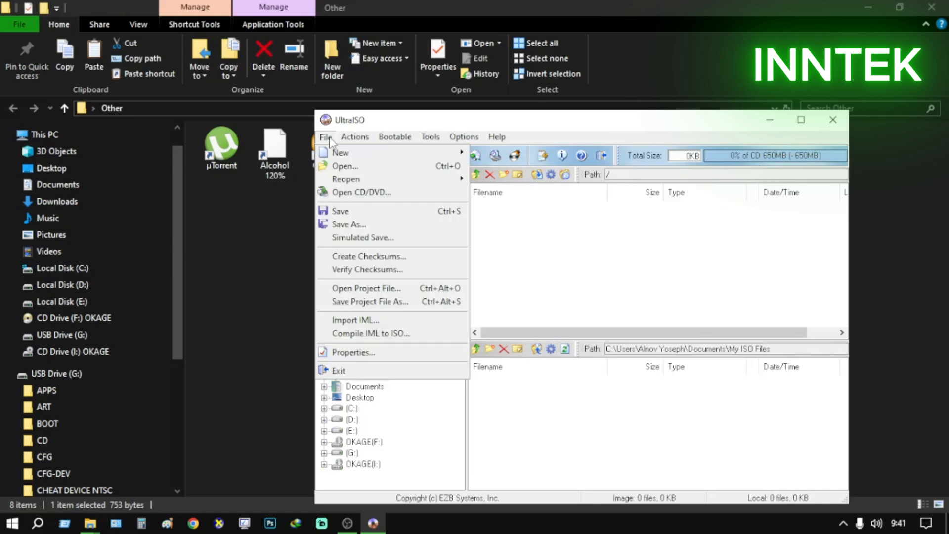
click(339, 168)
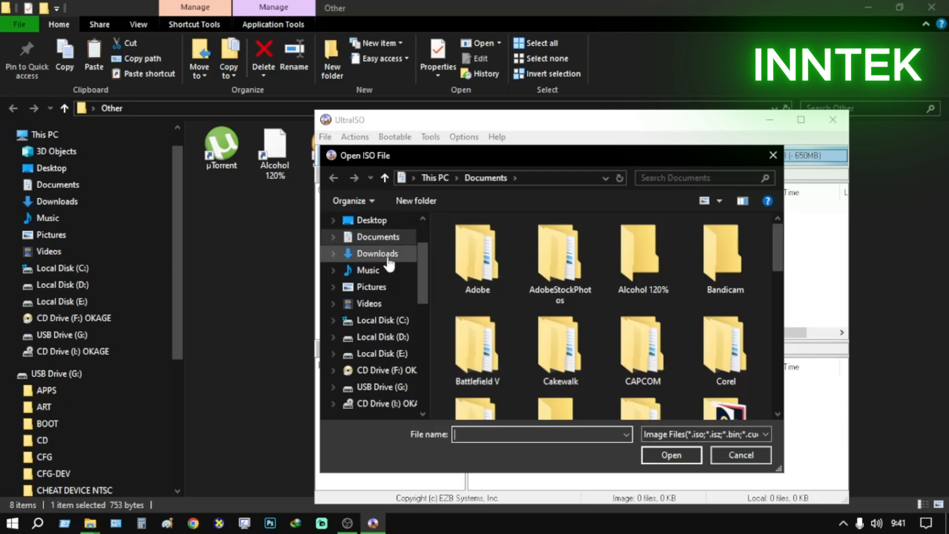
click(391, 254)
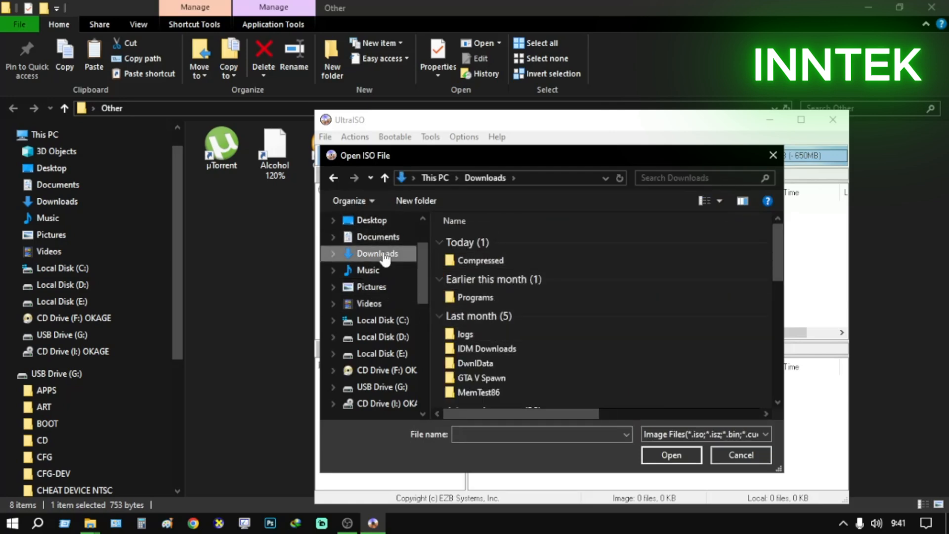
click(372, 353)
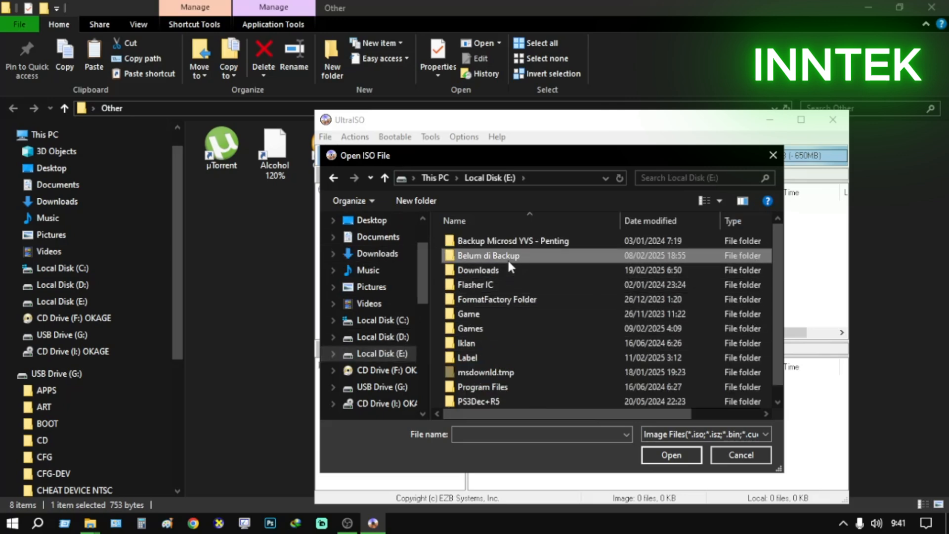
double_click(507, 259)
scroll(514, 390, down, 1)
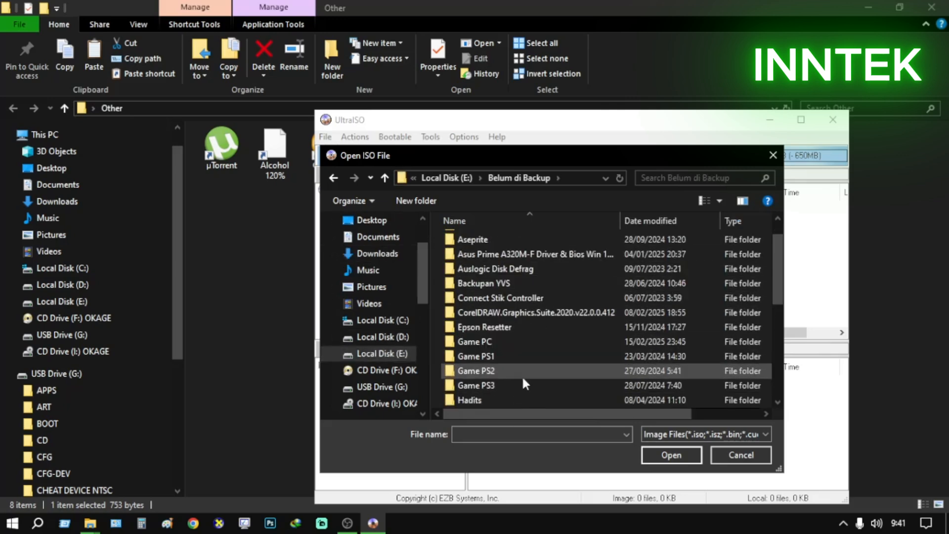
double_click(512, 368)
double_click(492, 316)
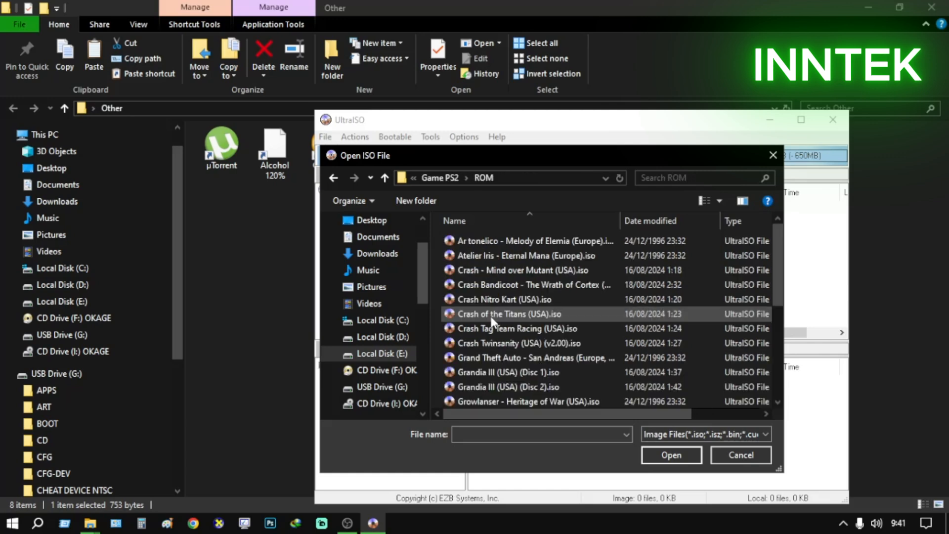
scroll(561, 341, down, 4)
scroll(532, 402, down, 1)
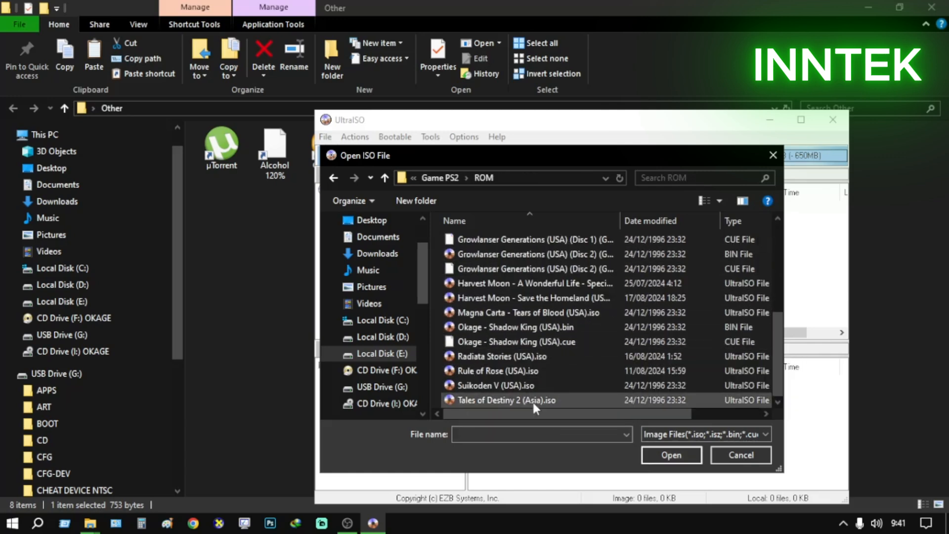
click(530, 341)
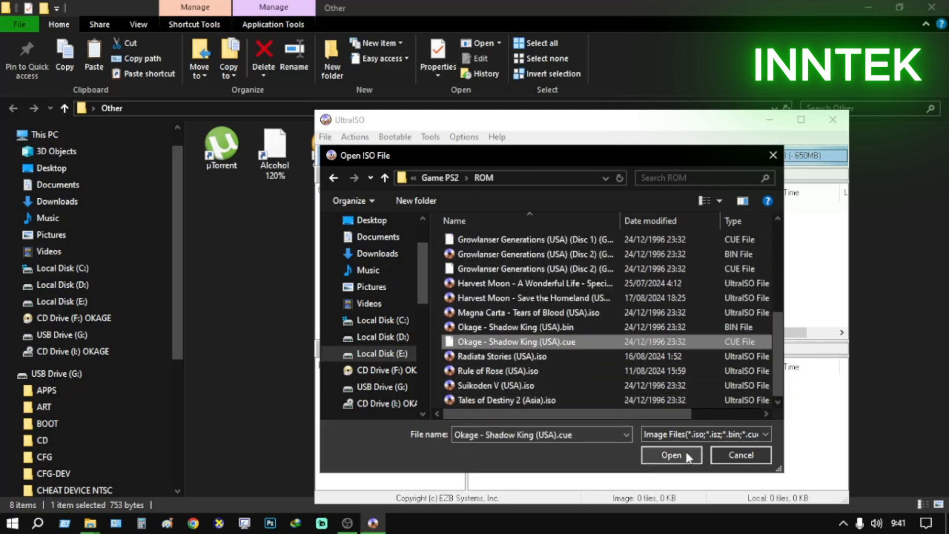
click(671, 454)
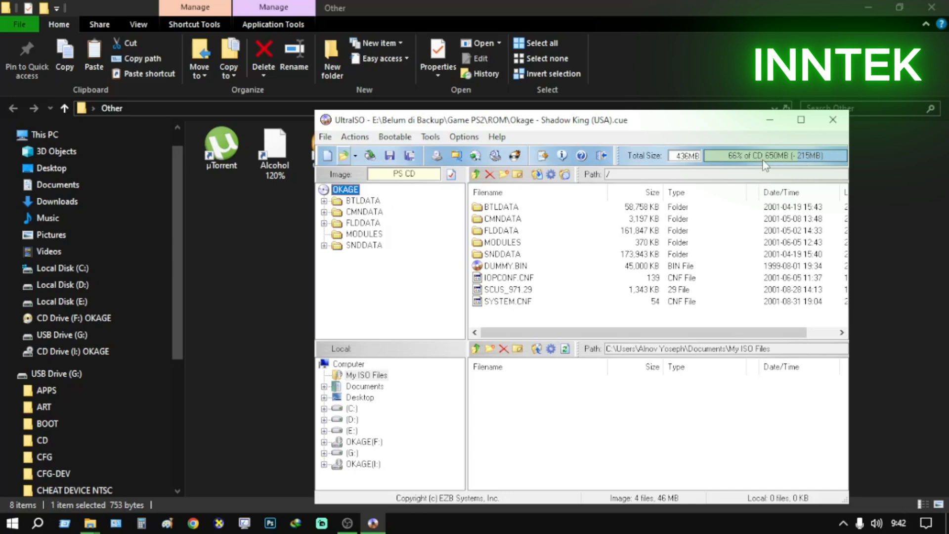
click(354, 155)
click(371, 129)
click(328, 137)
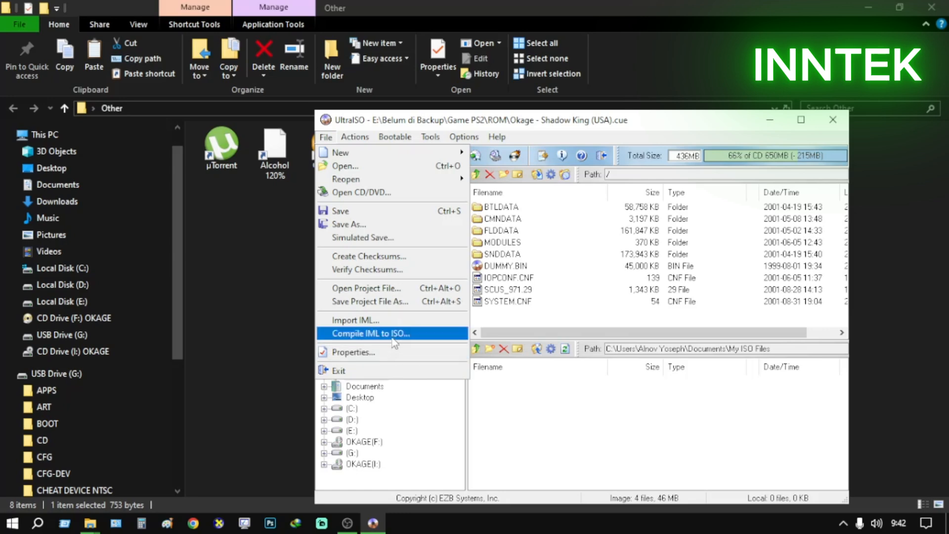
mouse_move(364, 140)
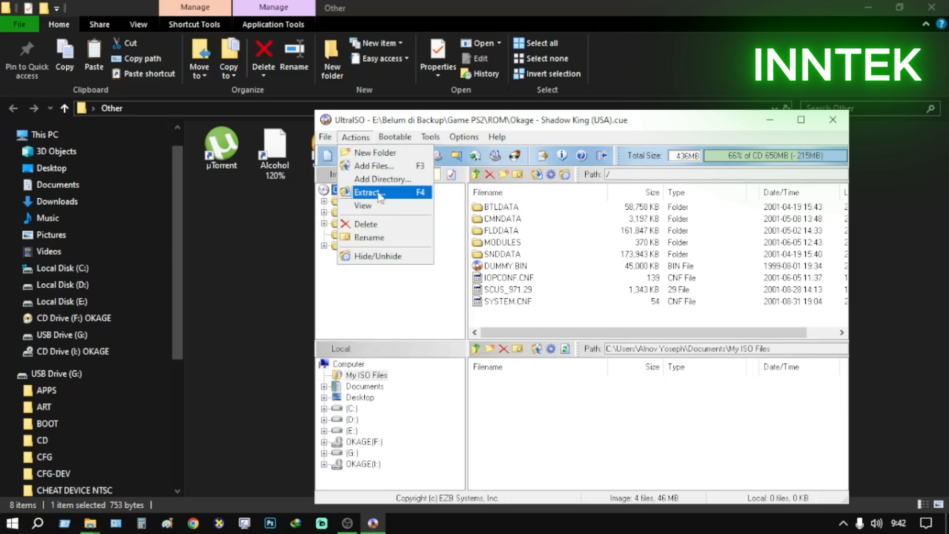
mouse_move(410, 143)
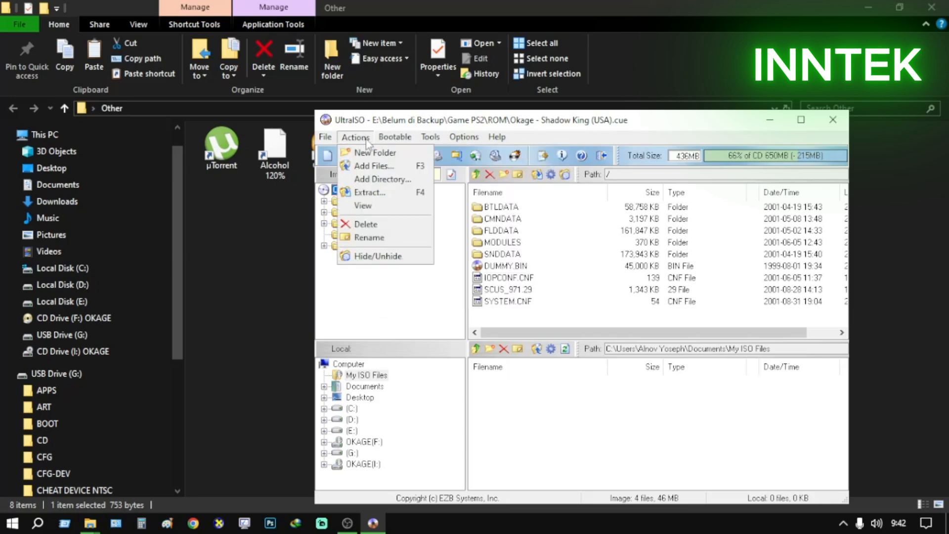
Start saving the Okage image under a new name as a Standard ISO File, with D:\Test Iso as the destination folder
mouse_move(325, 136)
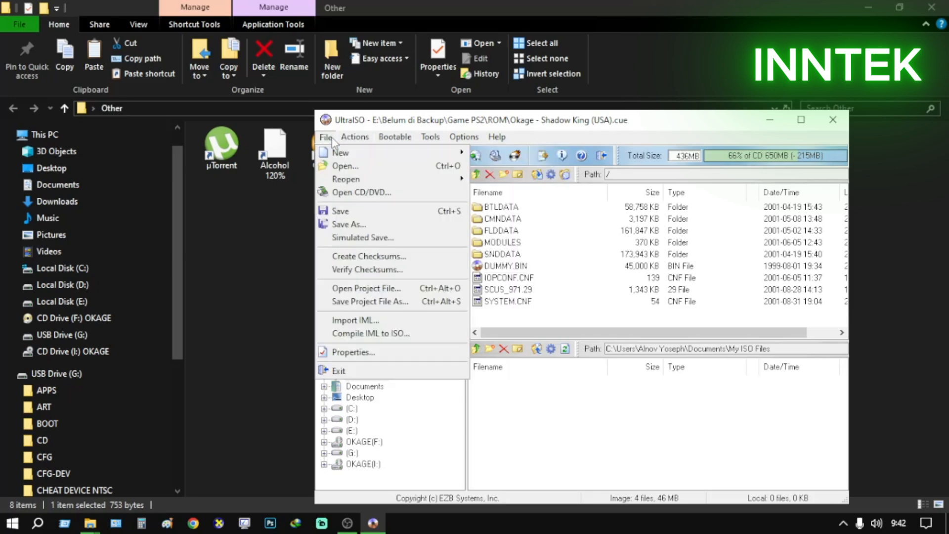
click(390, 225)
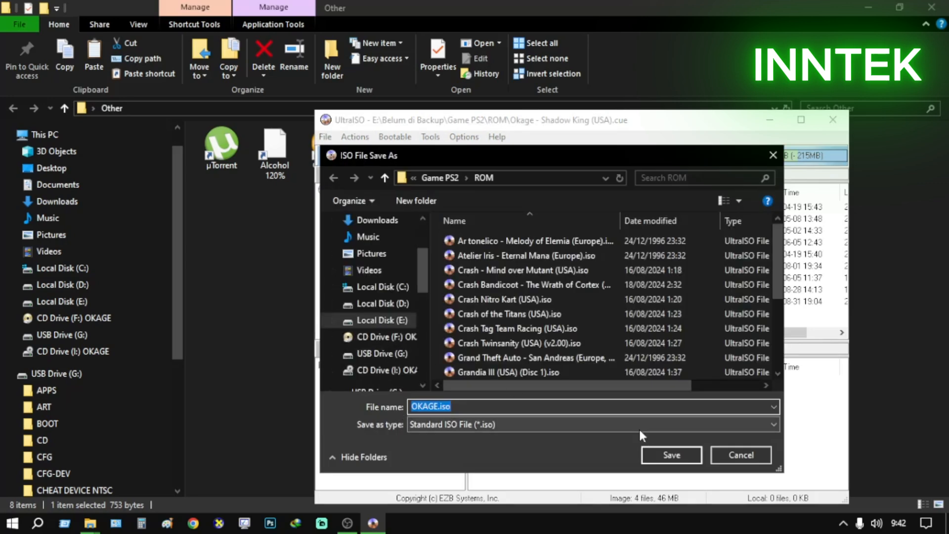
click(479, 406)
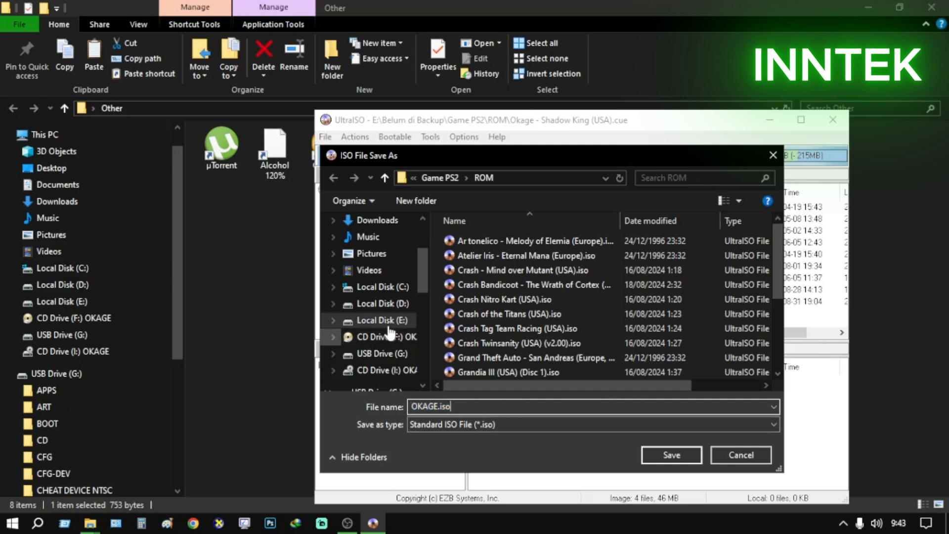
click(382, 303)
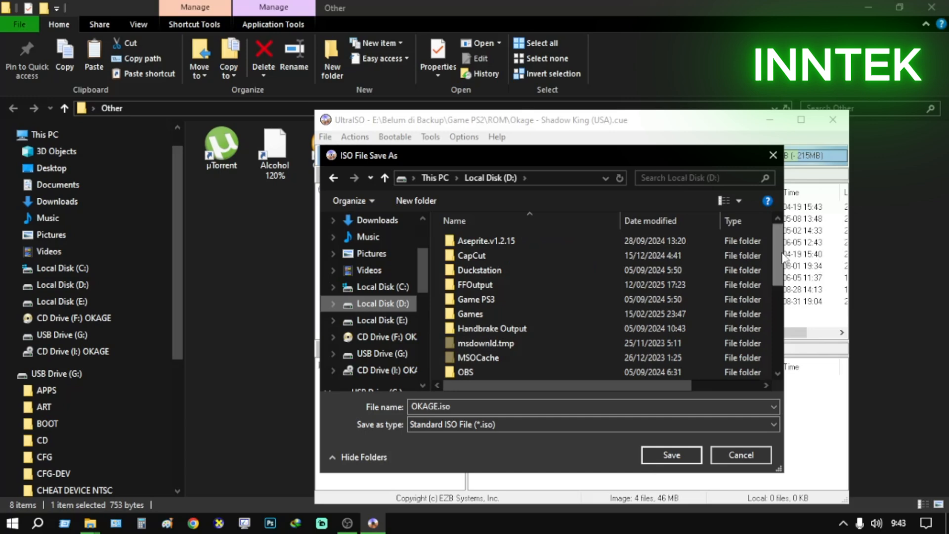
drag(784, 254, 783, 333)
double_click(462, 302)
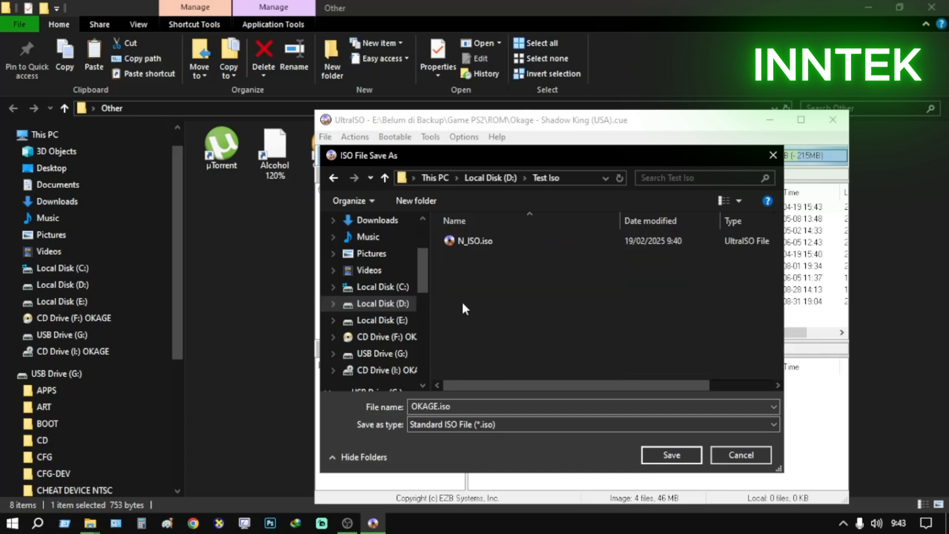
Delete the old N_ISO.iso file from the Test Iso folder within the save dialog
click(493, 241)
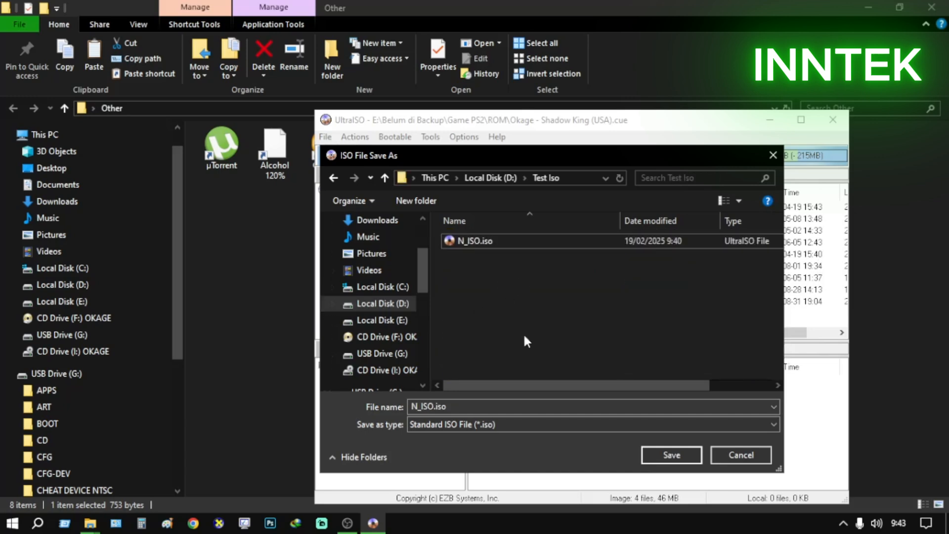
right_click(480, 240)
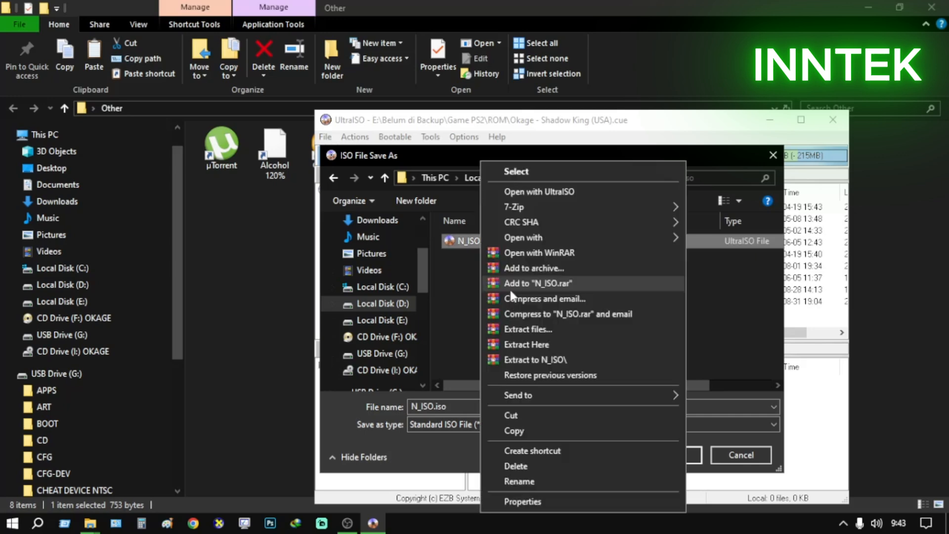
click(544, 465)
click(519, 321)
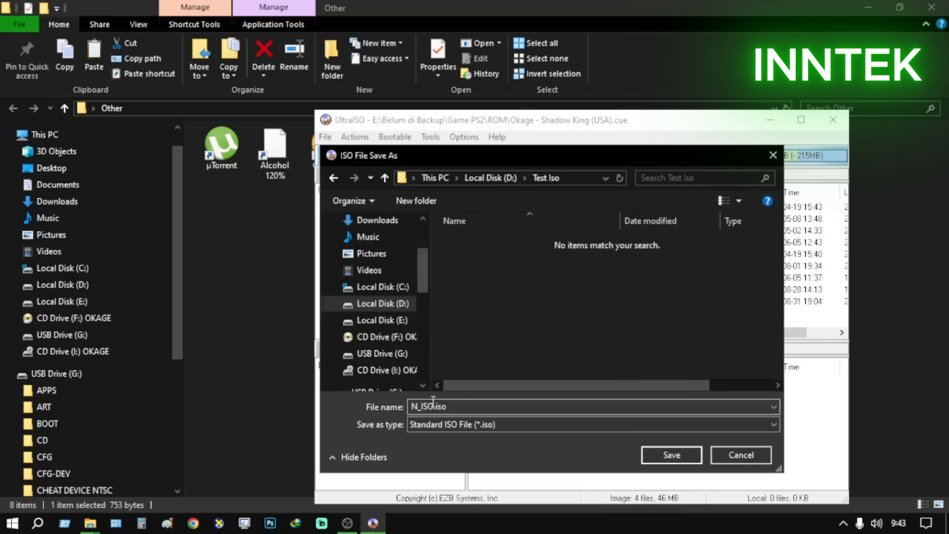
Save the Okage image in the Test Iso folder under the file name OKAGE TEST.iso, and exit UltraISO
drag(434, 406, 393, 406)
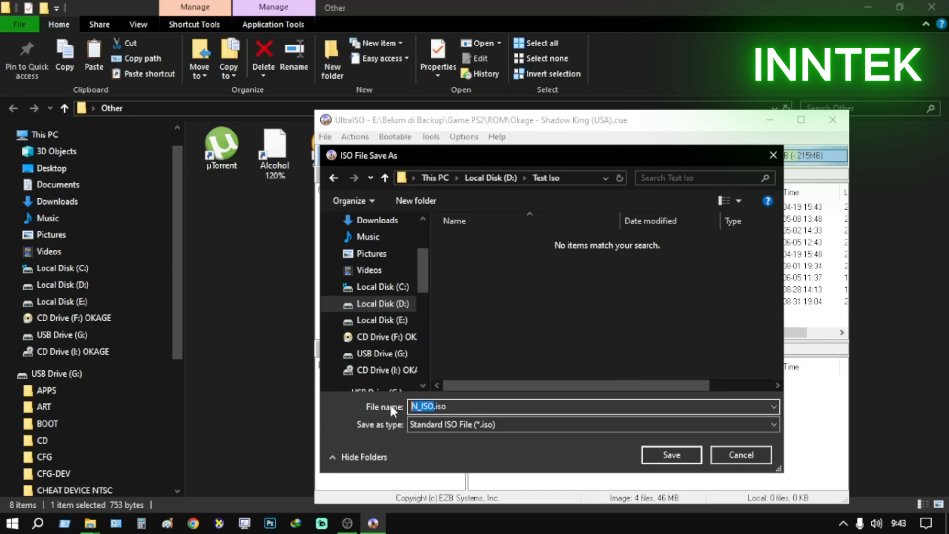
text(OKAGHE GTest)
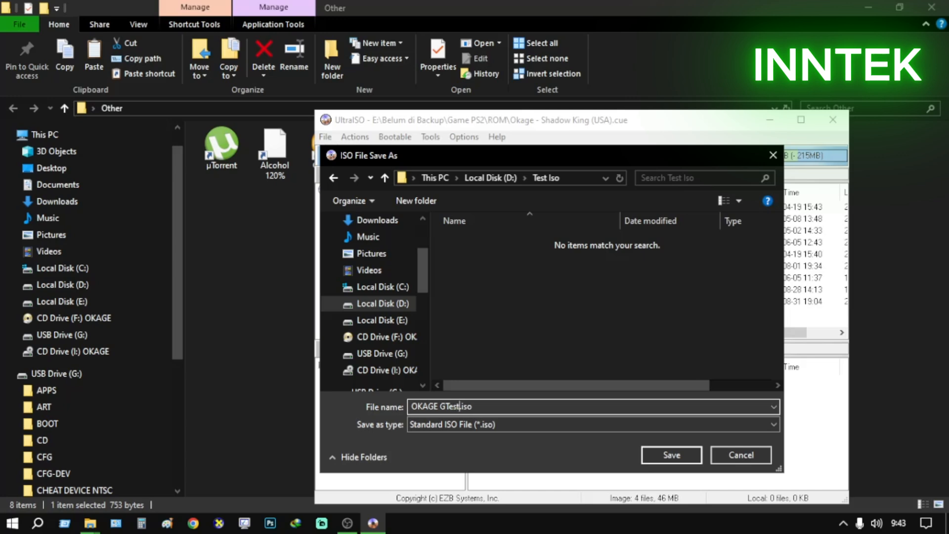
key(BackSpace)
key(BackSpace)
key(BackSpace)
key(BackSpace)
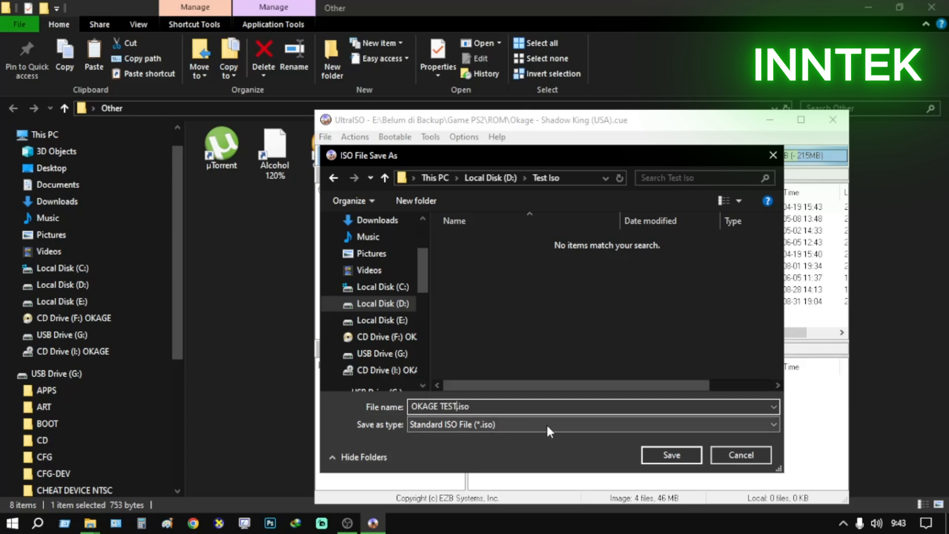
click(670, 454)
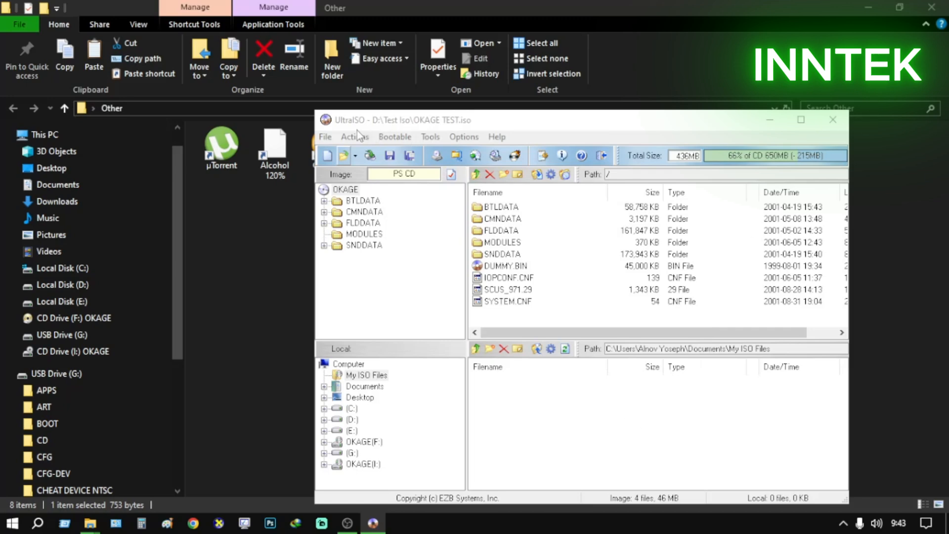
click(324, 137)
click(368, 373)
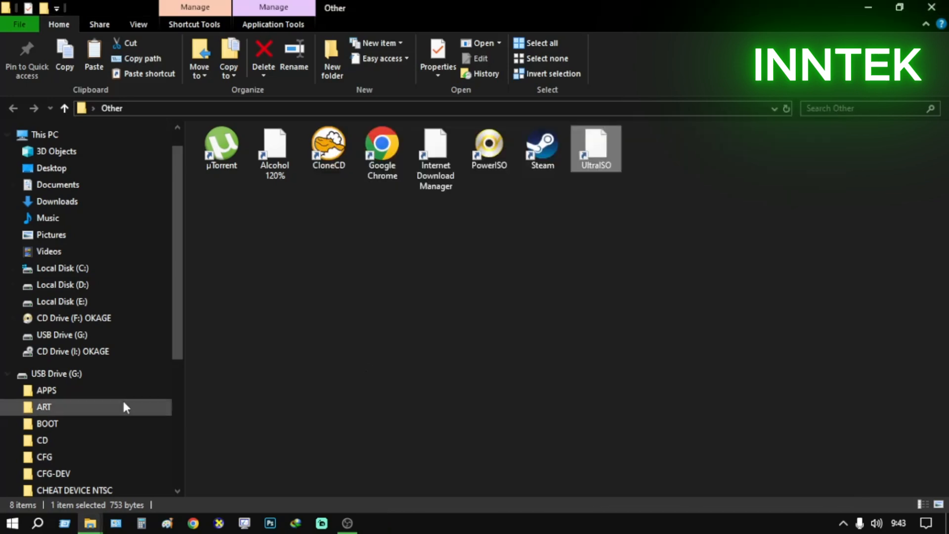
Copy the file OKAGE TEST.iso from the Test Iso folder on Local Disk (D:)
click(59, 141)
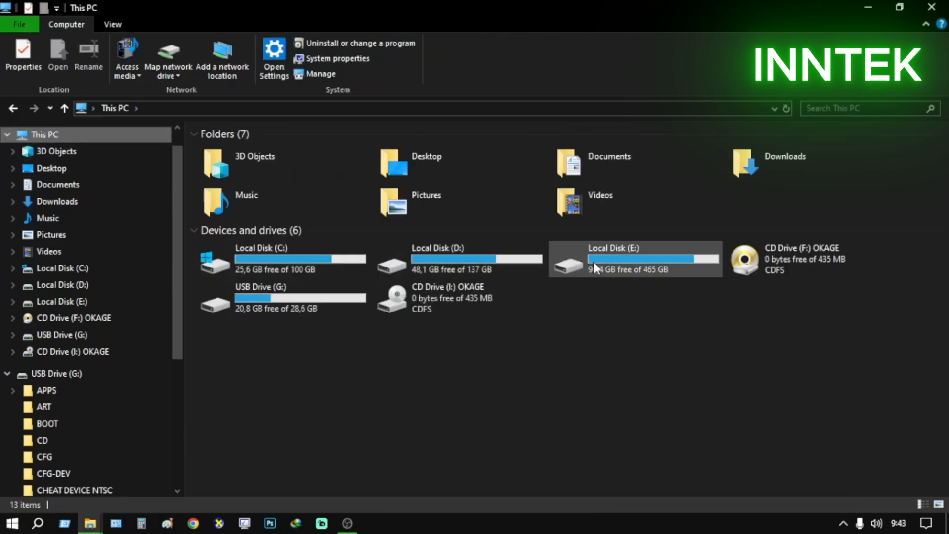
double_click(496, 264)
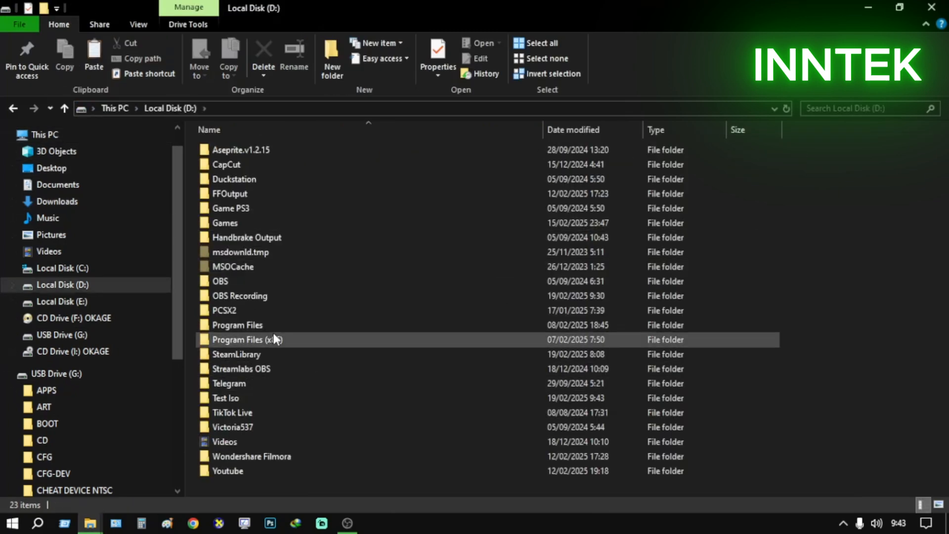
double_click(260, 397)
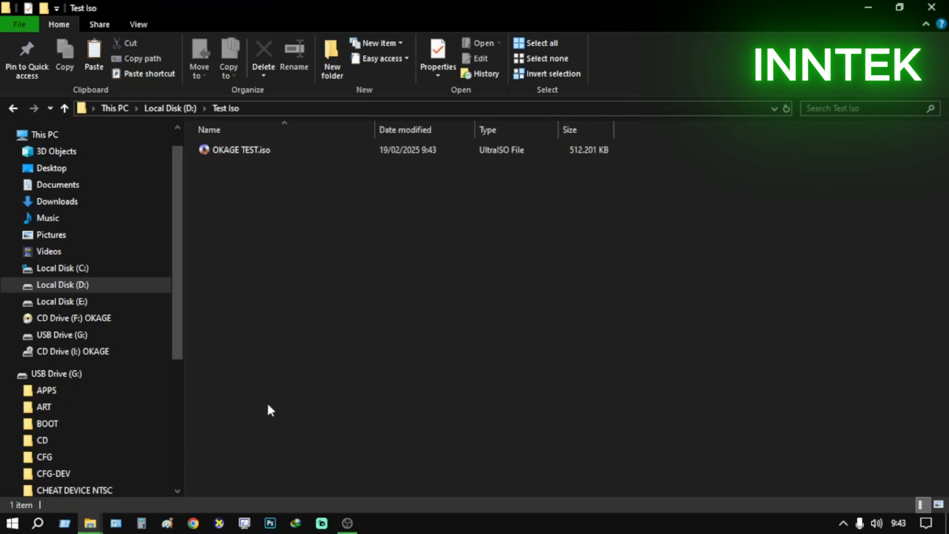
click(235, 154)
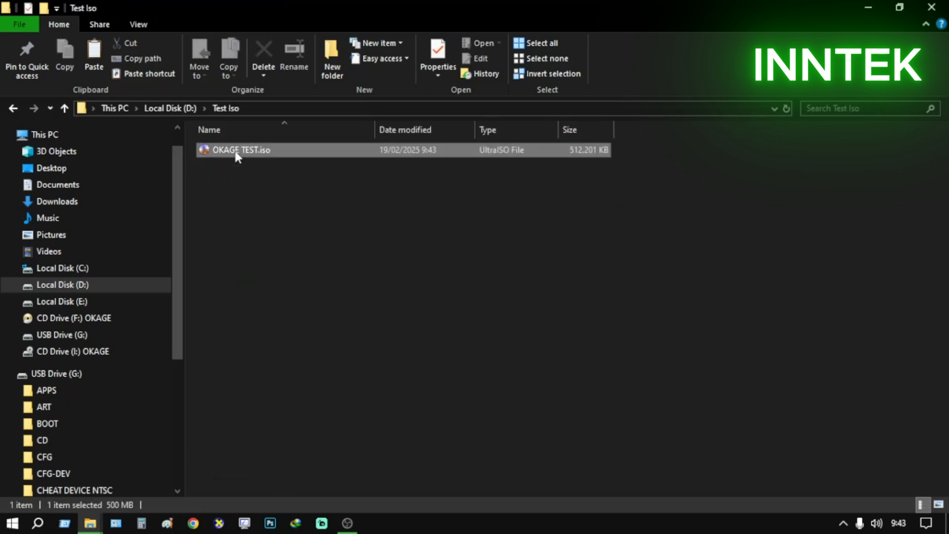
right_click(236, 156)
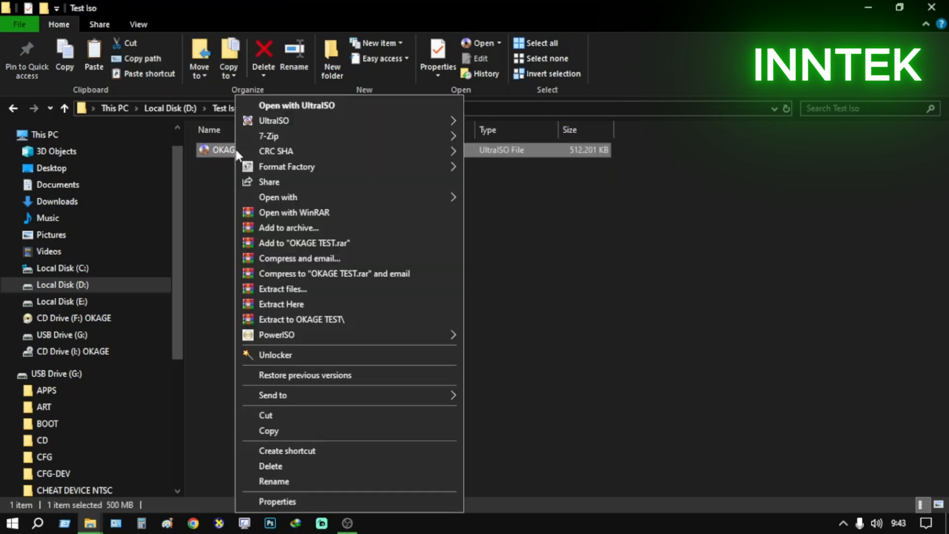
click(297, 430)
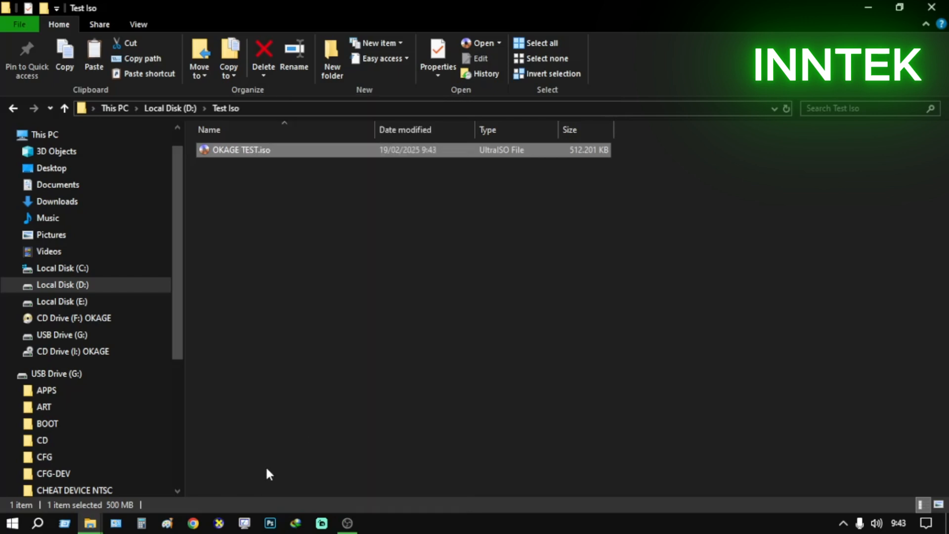
Paste the copied ISO file into the CD folder on USB Drive (G:)
click(81, 138)
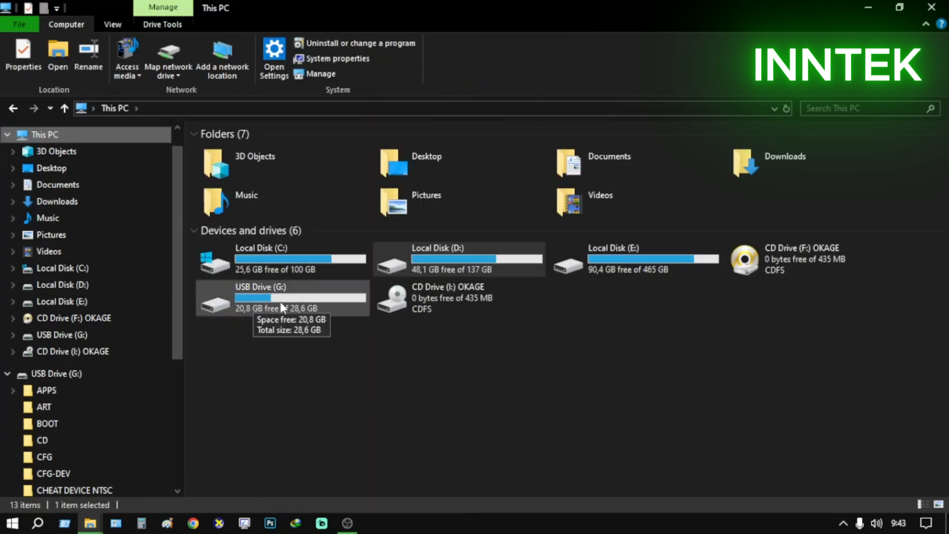
double_click(281, 302)
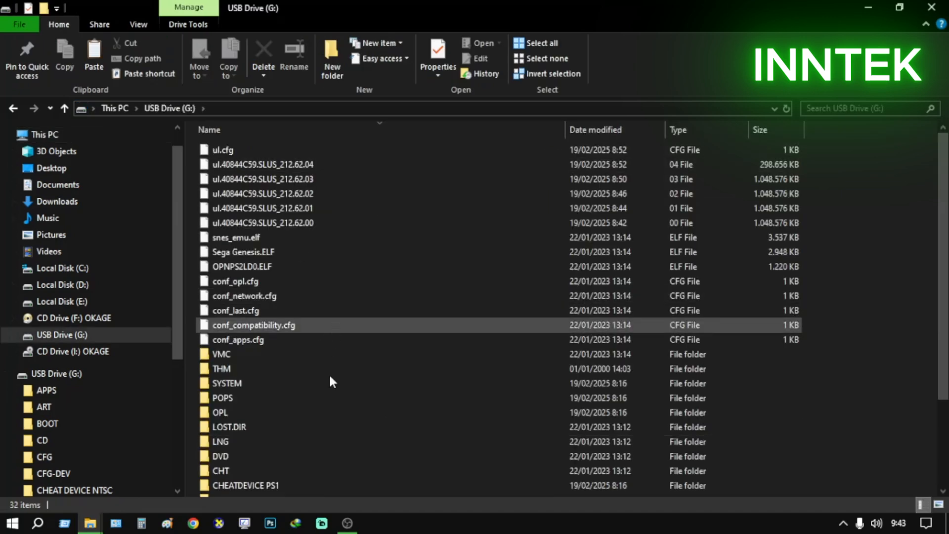
scroll(330, 381, down, 3)
double_click(312, 446)
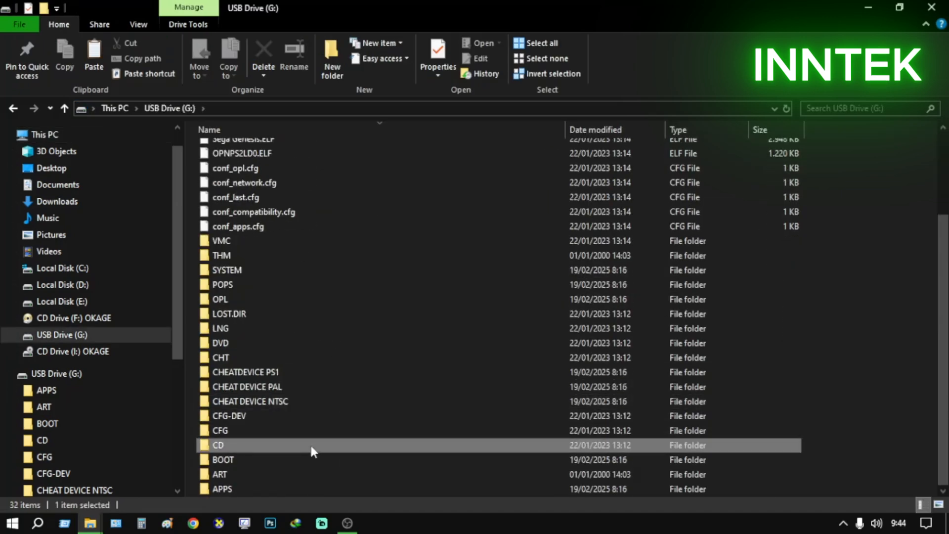
right_click(295, 253)
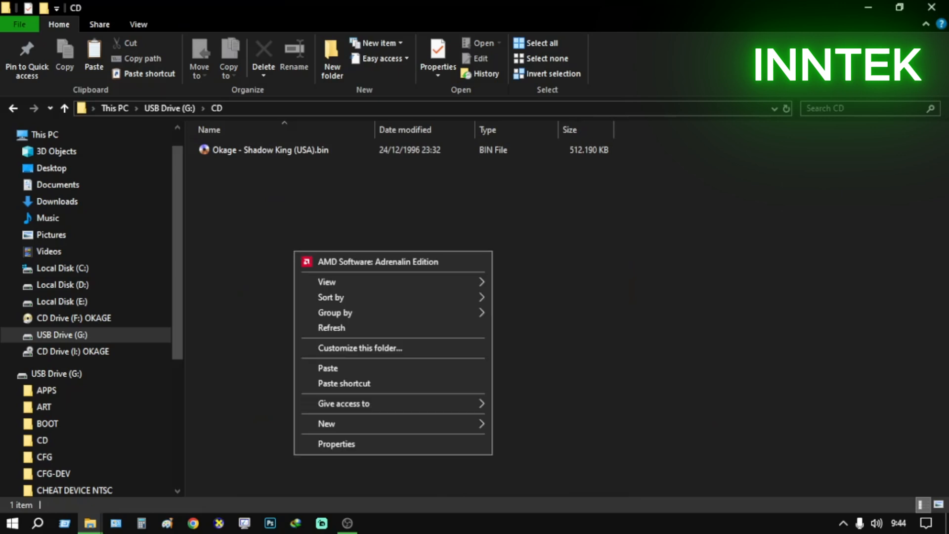
click(359, 367)
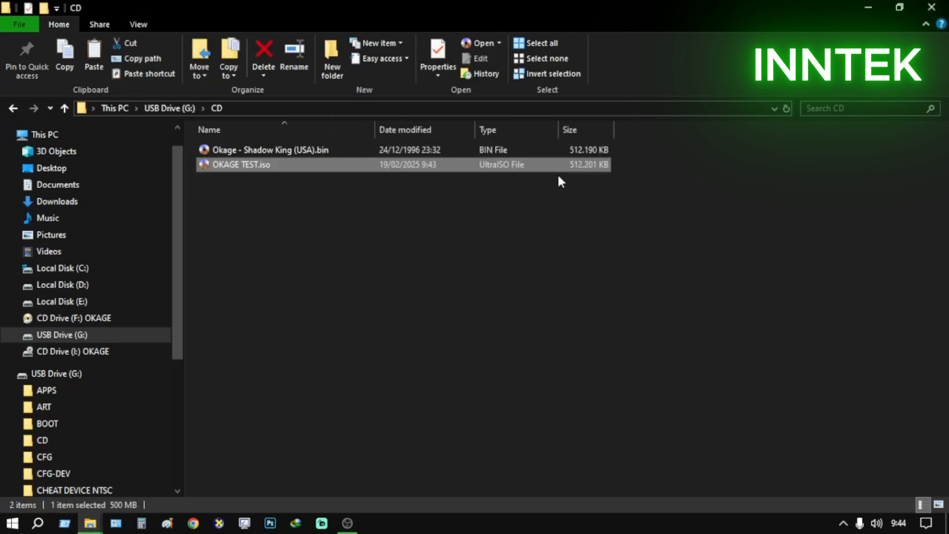
click(280, 239)
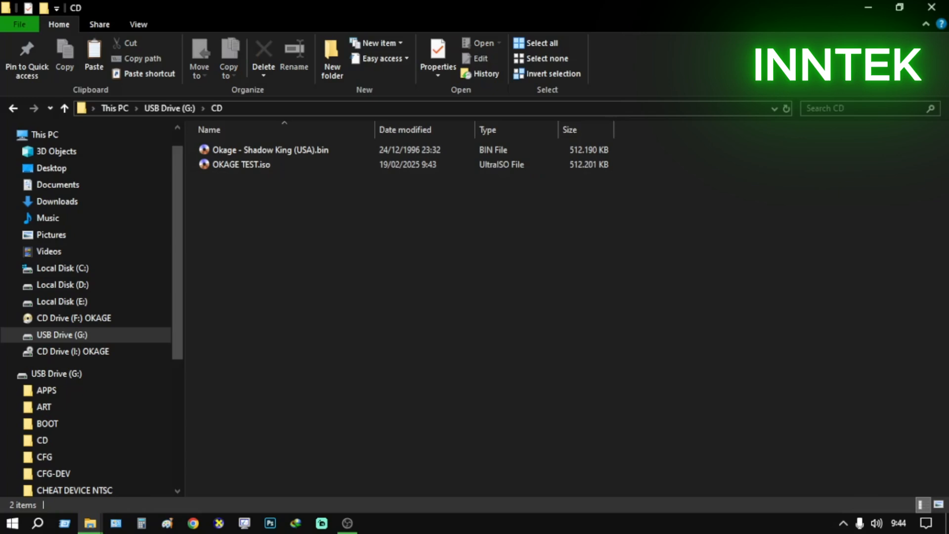
Safely eject USB Drive (G:) from the computer
click(843, 523)
click(843, 443)
click(849, 473)
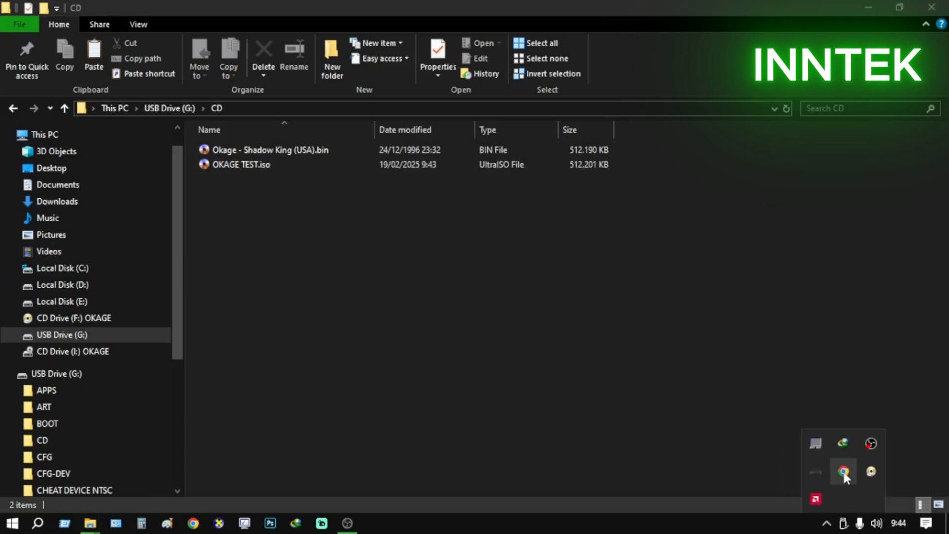
click(917, 416)
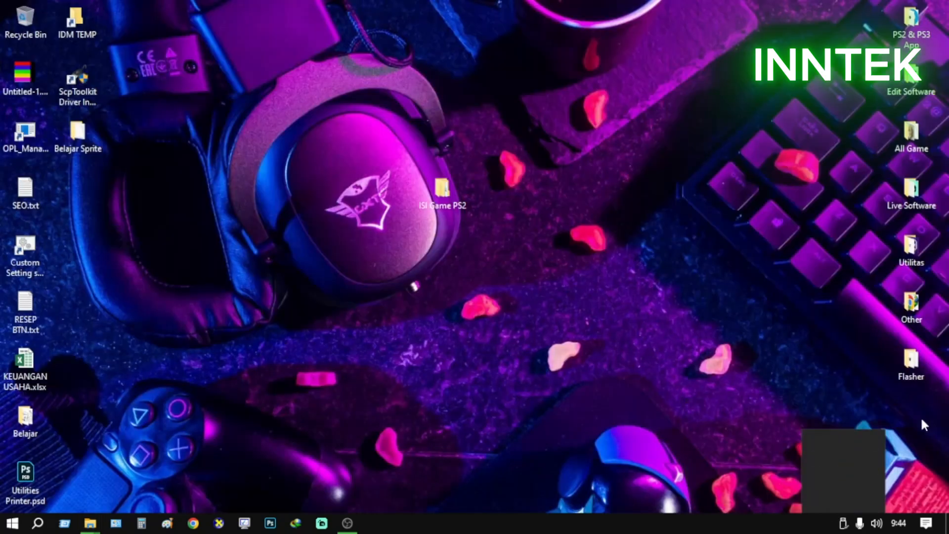
Launch Auslogics Disk Defrag from the Utilitas desktop folder to view its disk list, and exit it
double_click(911, 257)
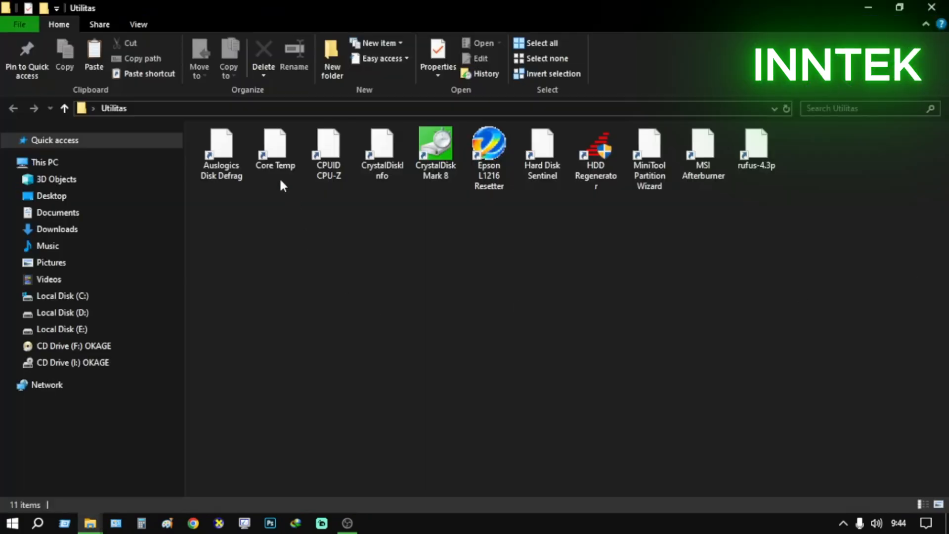
click(218, 149)
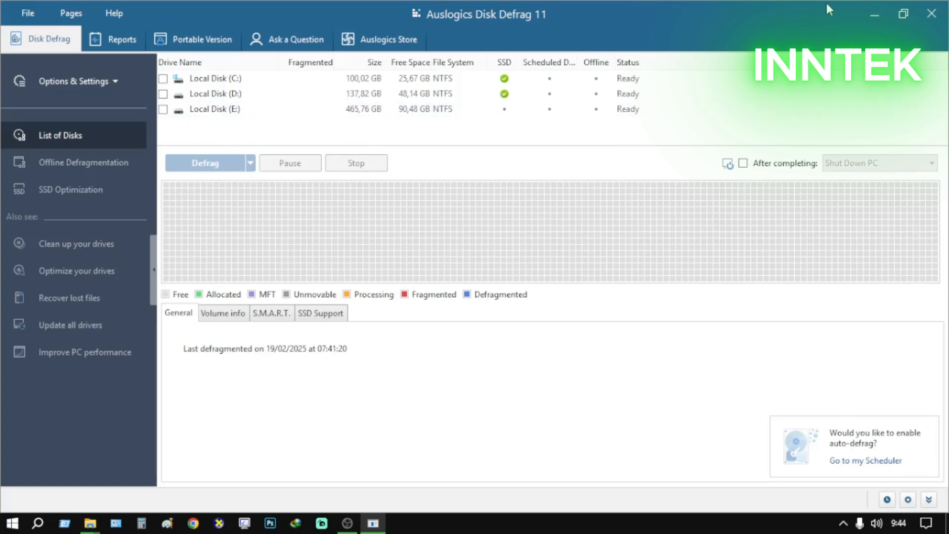
click(28, 13)
click(66, 150)
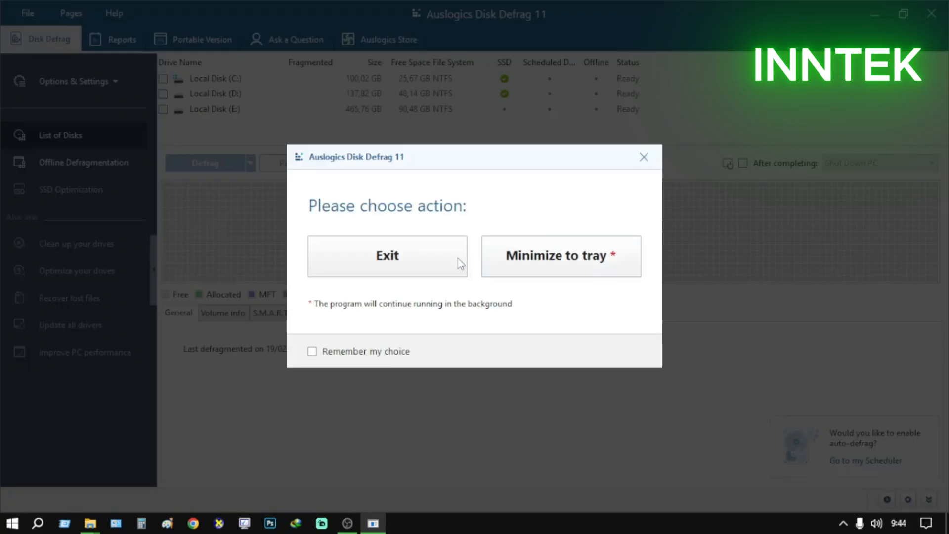
click(457, 258)
click(938, 5)
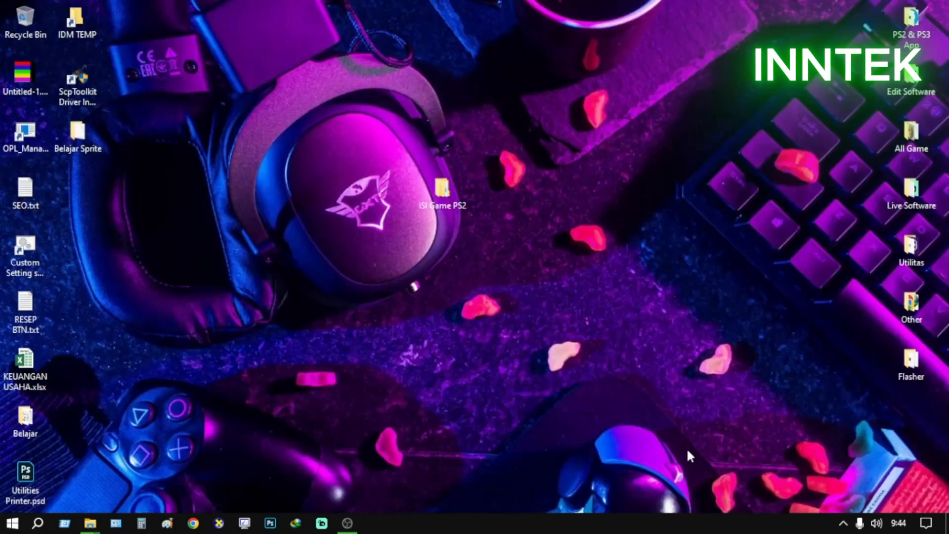
Switch to OBS and bring up its main window with the recording controls
click(843, 522)
click(546, 349)
click(347, 523)
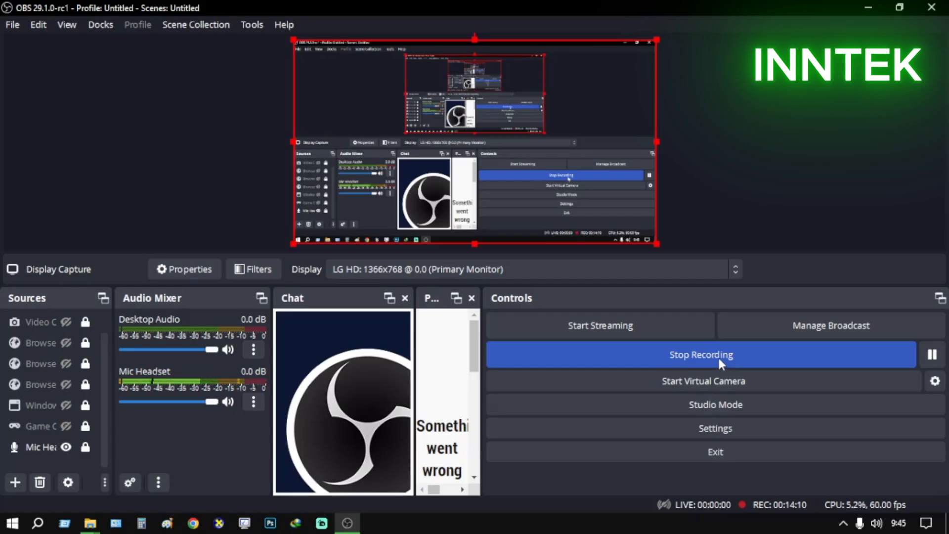
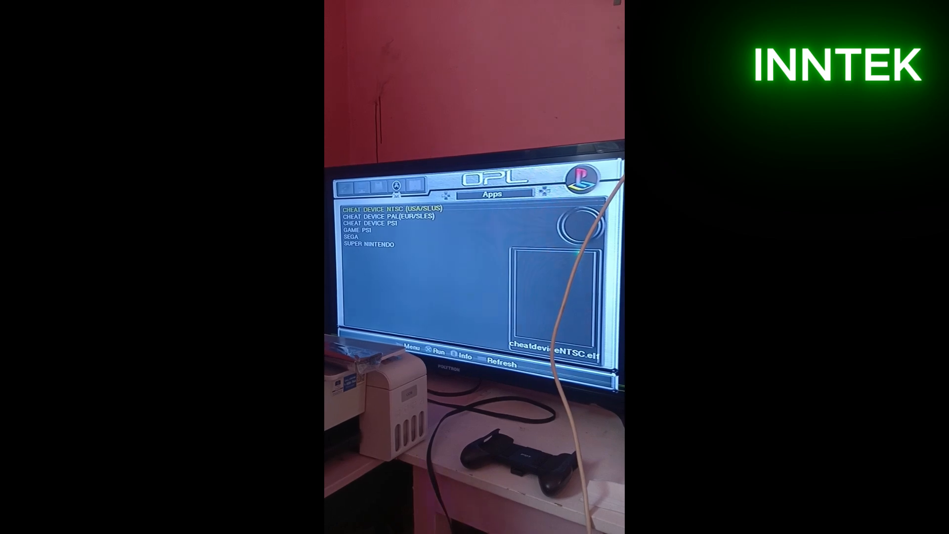
key(Left)
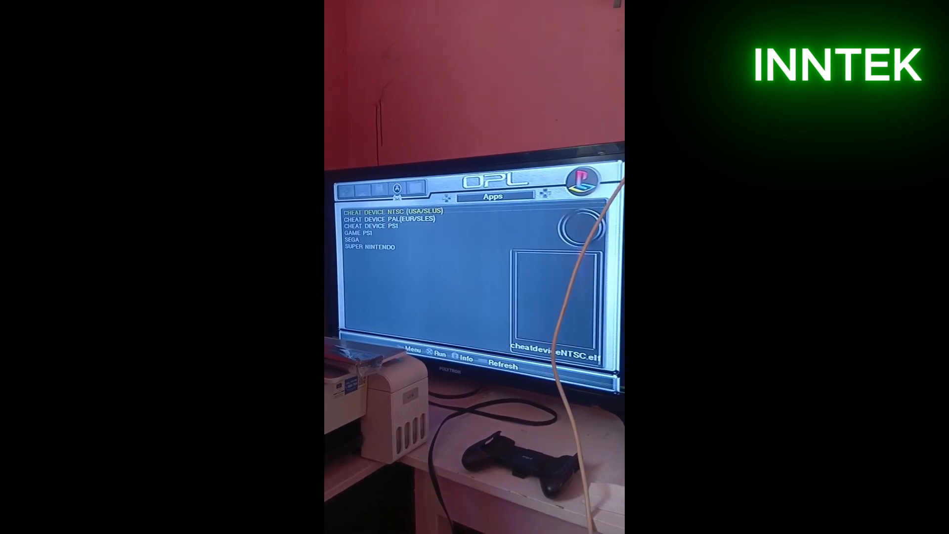
key(Left)
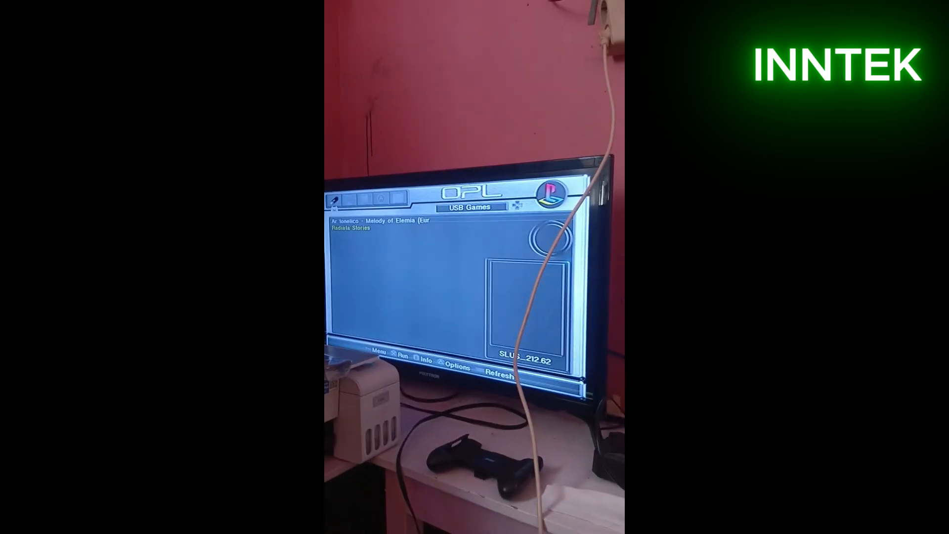
key(Return)
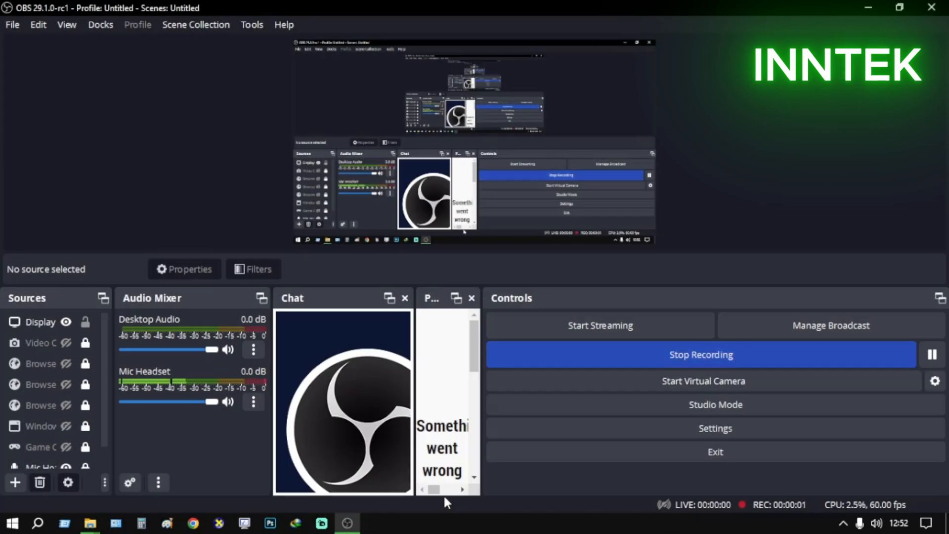
Minimize OBS, look through the folders and files on USB Drive (G:), and open its CD folder
click(876, 7)
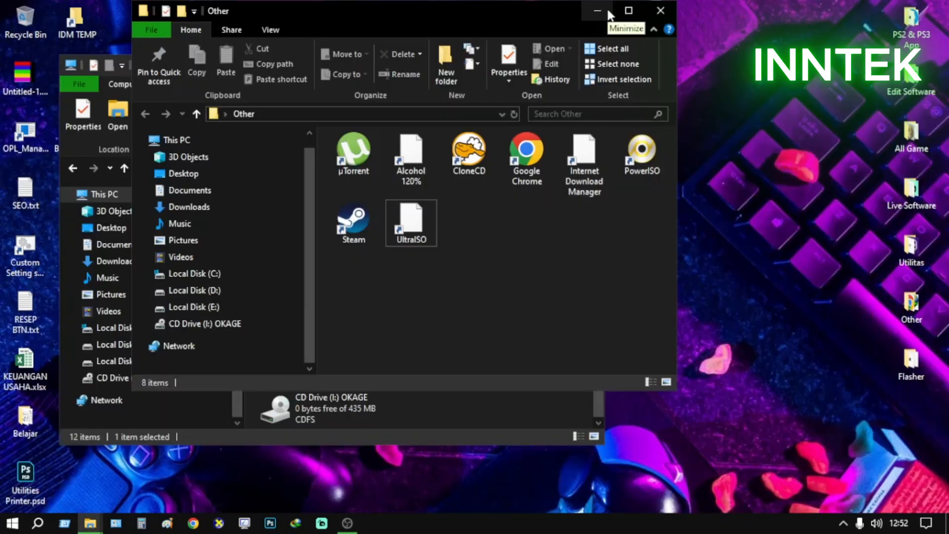
click(489, 413)
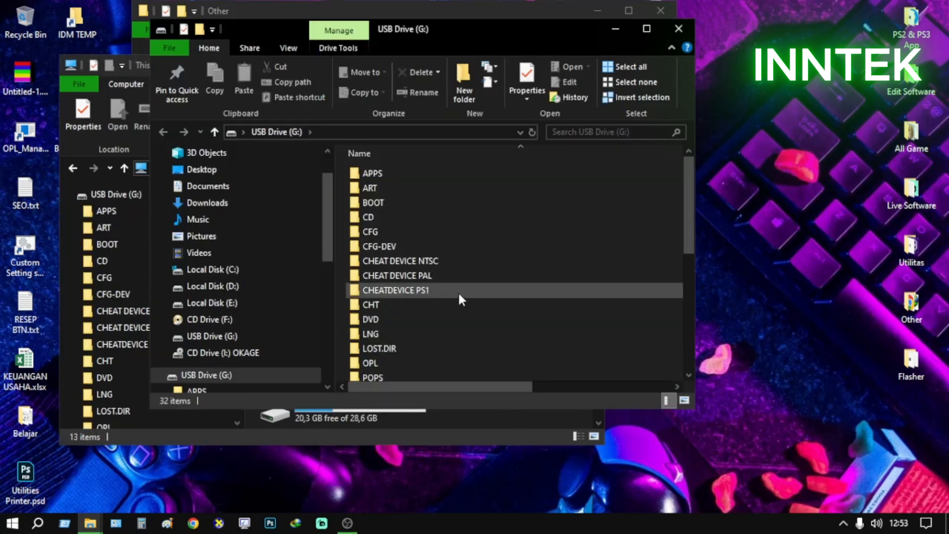
scroll(422, 317, down, 2)
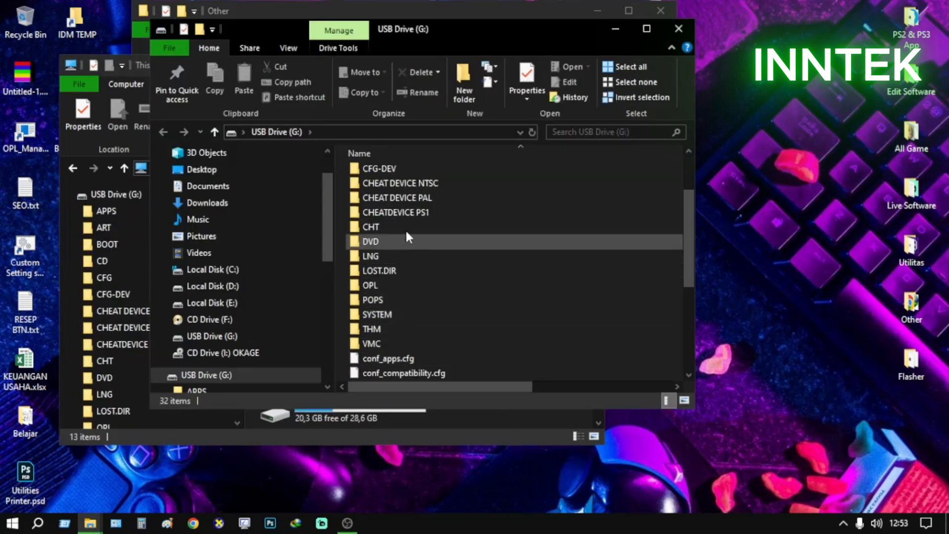
scroll(423, 342, down, 4)
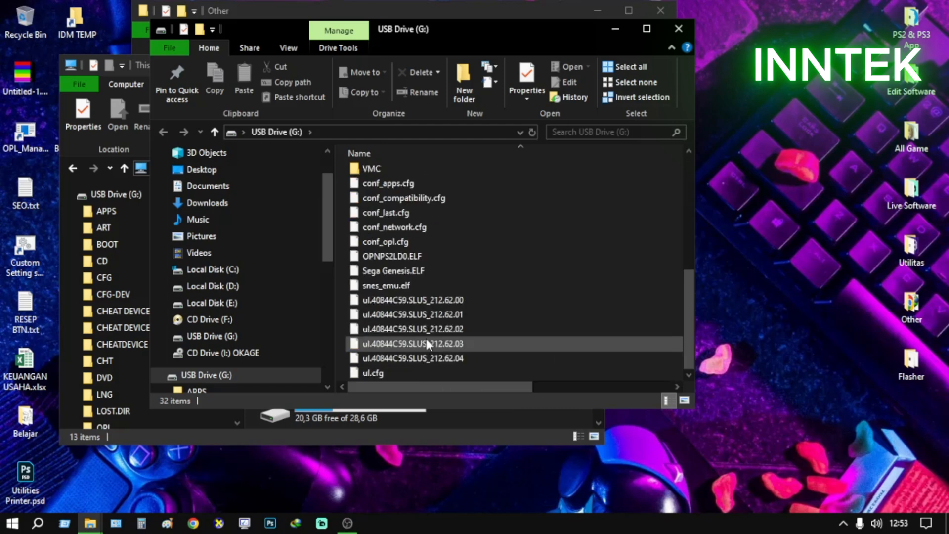
scroll(428, 343, up, 6)
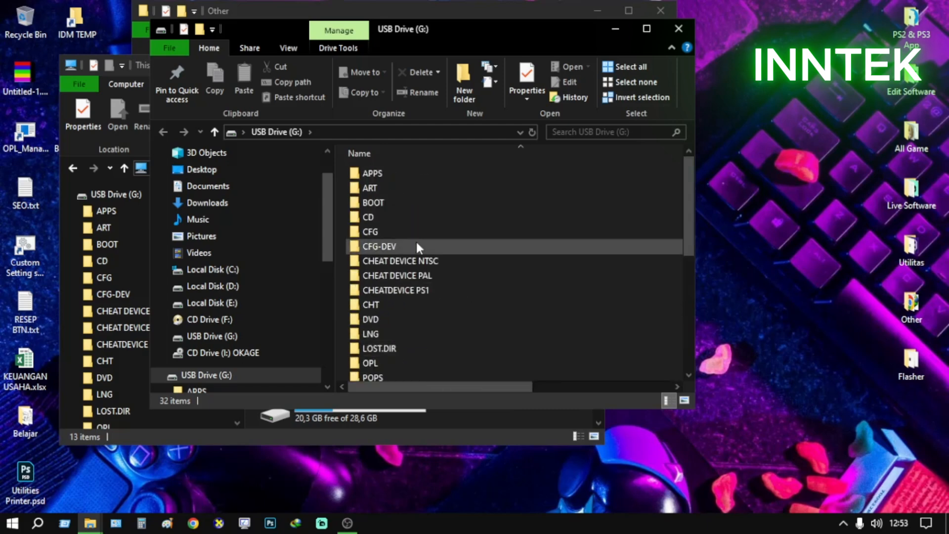
double_click(410, 217)
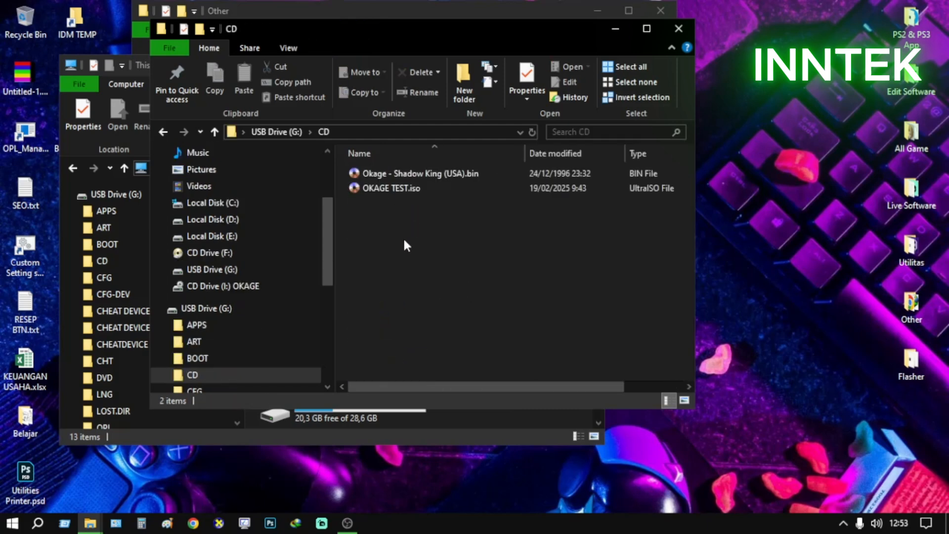
Check the OKAGE TEST.iso and Okage - Shadow King (USA).bin files in the CD folder, and minimize the window
click(423, 189)
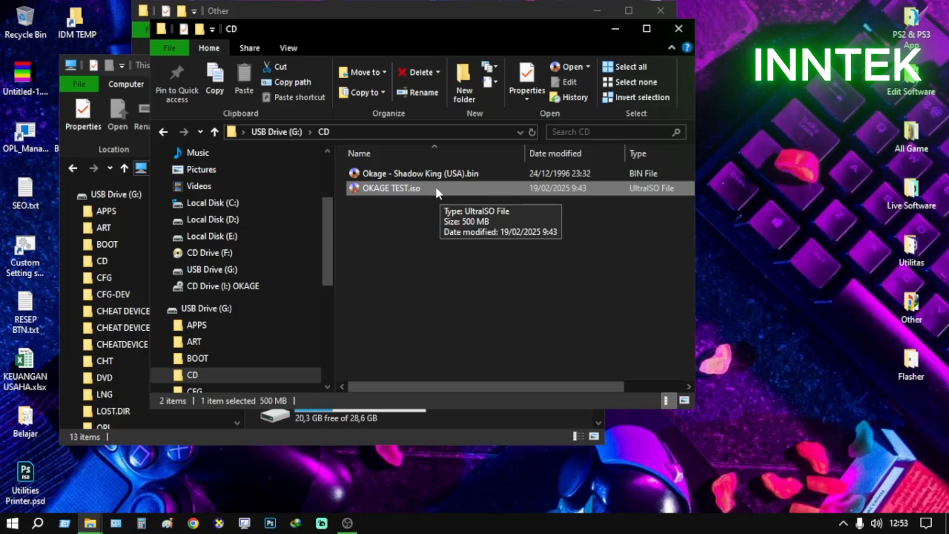
click(486, 172)
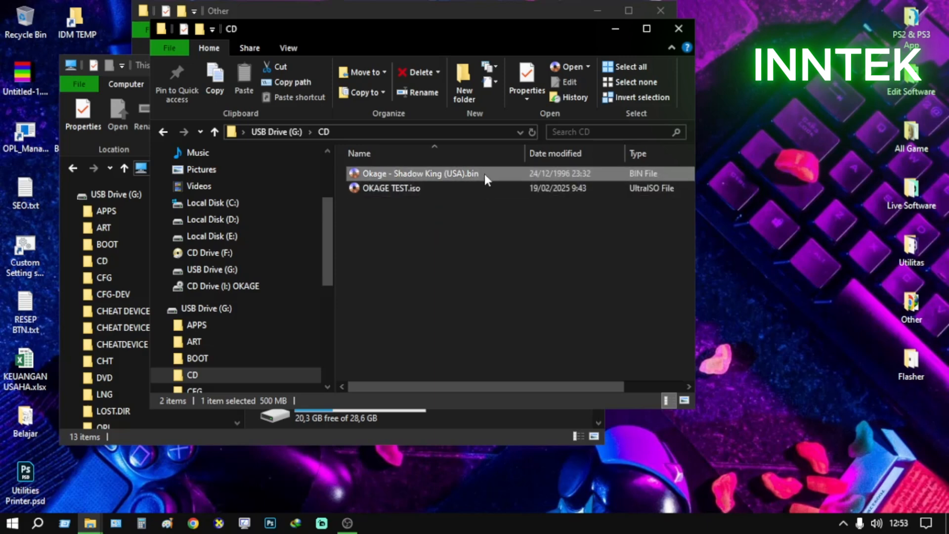
drag(539, 276, 416, 168)
right_click(416, 168)
click(385, 240)
click(386, 239)
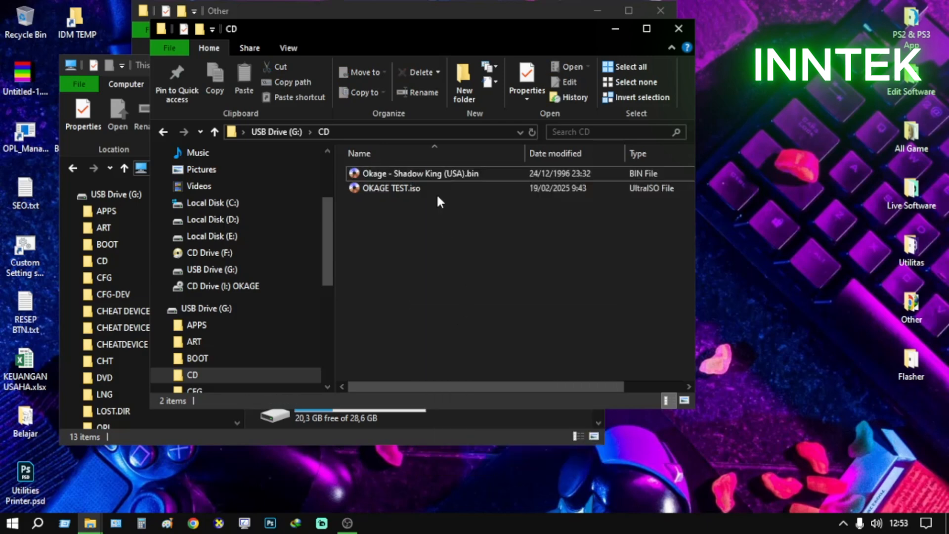
click(614, 31)
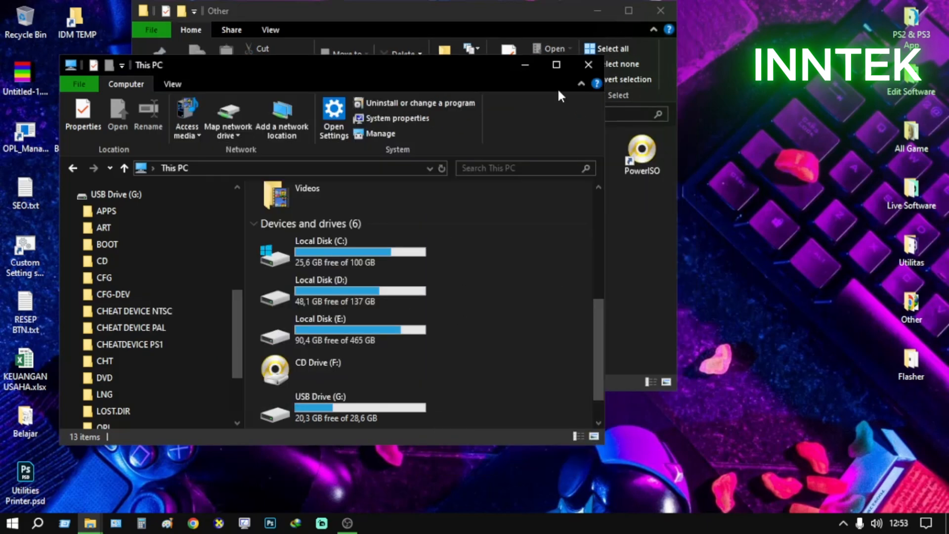
Launch PowerISO from the Other folder and dismiss its unregistered-version notice
click(664, 310)
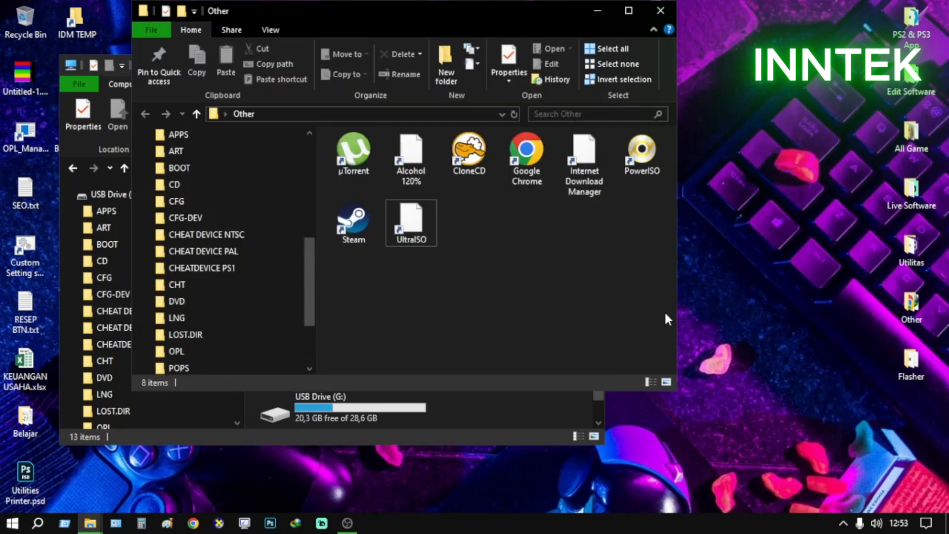
double_click(652, 158)
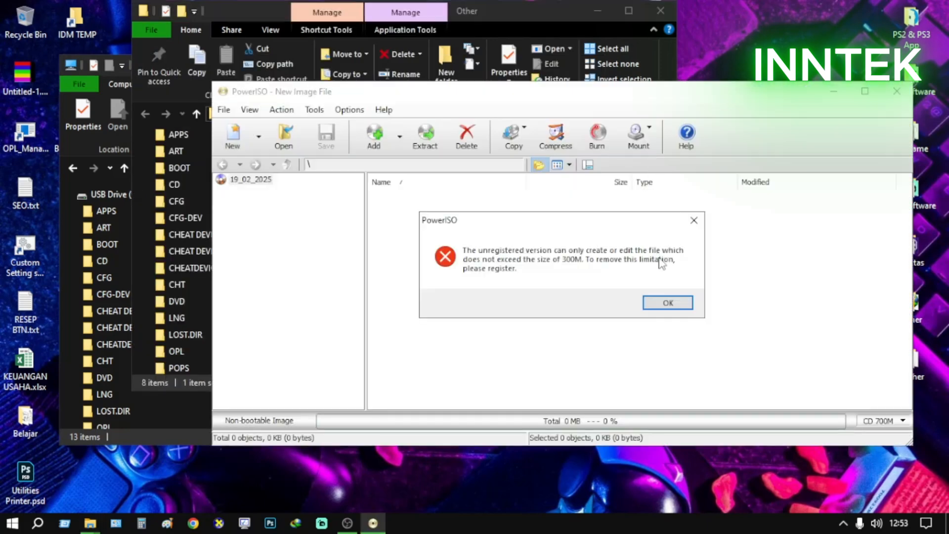
click(668, 303)
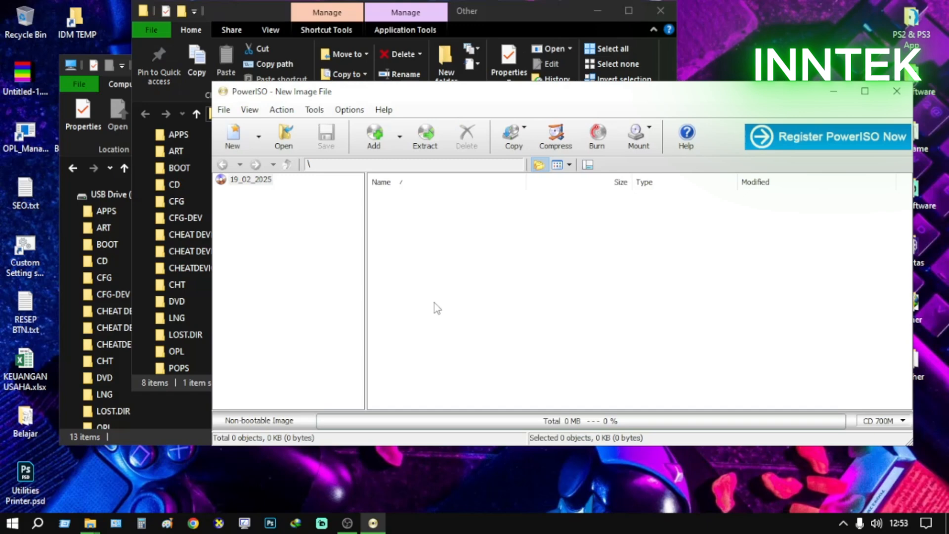
Open the file format converter and load Okage - Shadow King (USA).cue from the Game PS2\ROM folder as the source file
click(281, 111)
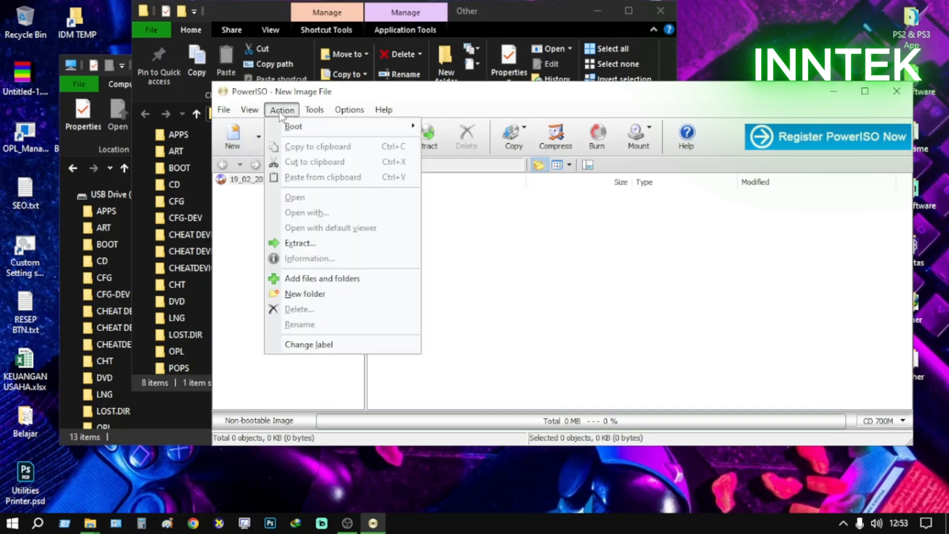
click(281, 110)
click(314, 109)
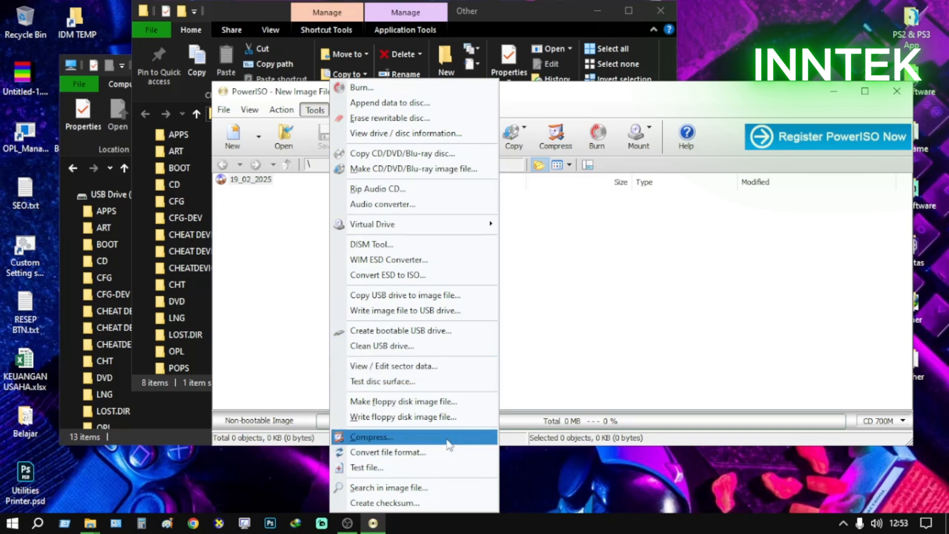
click(406, 458)
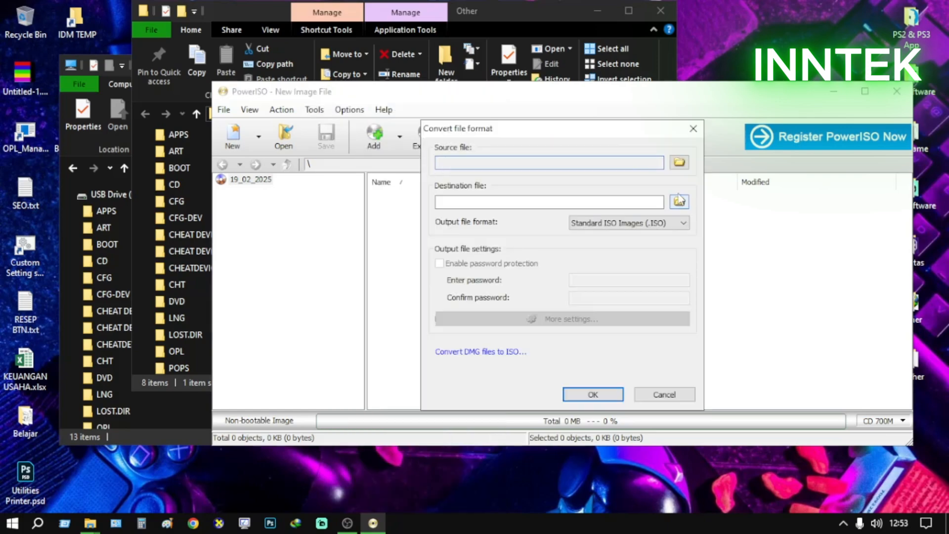
click(679, 164)
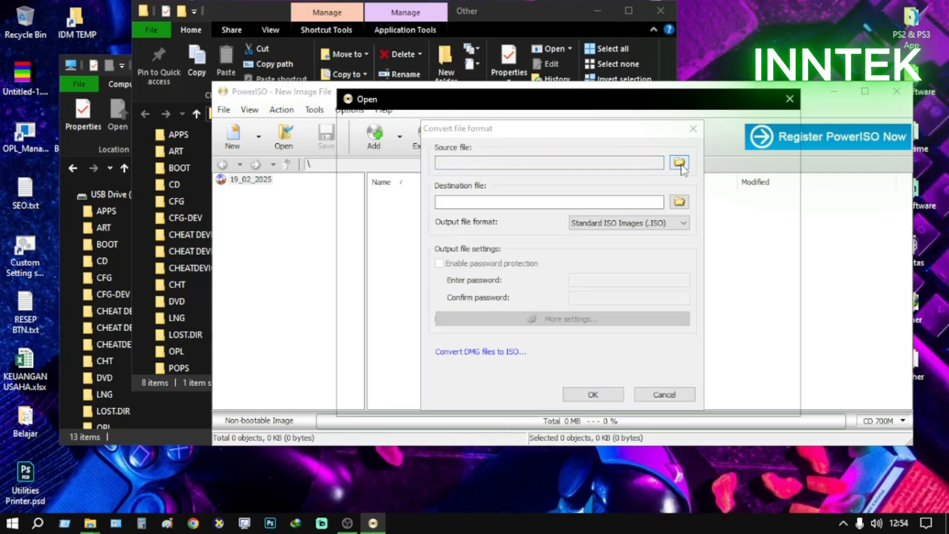
scroll(509, 339, down, 5)
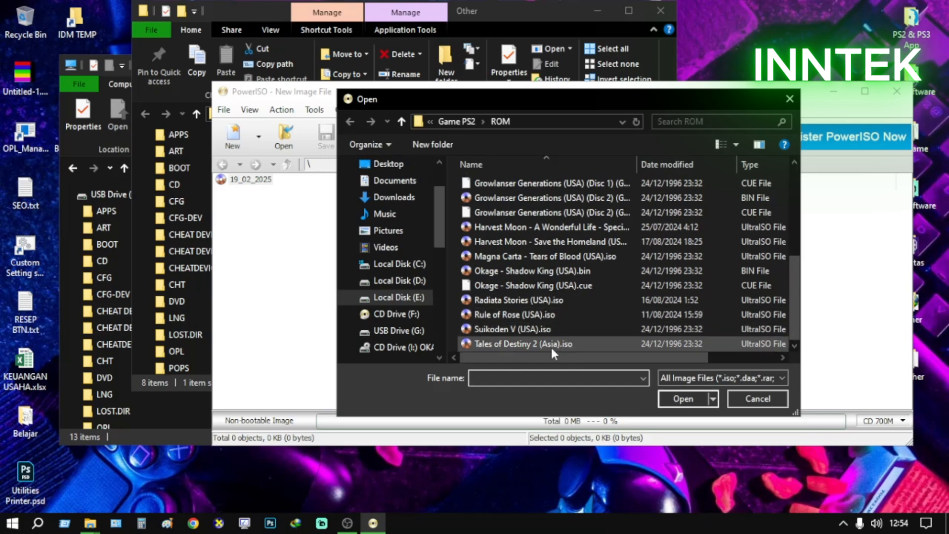
click(523, 286)
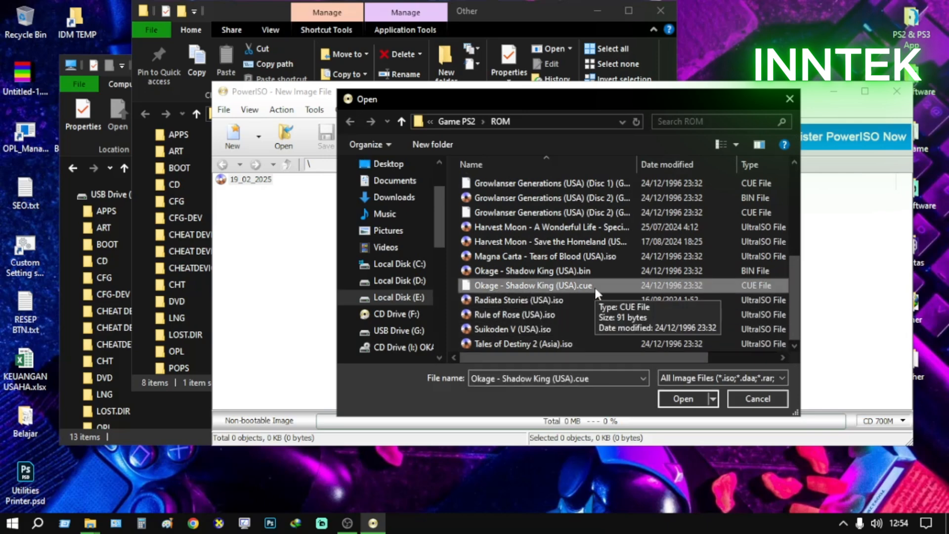
click(692, 400)
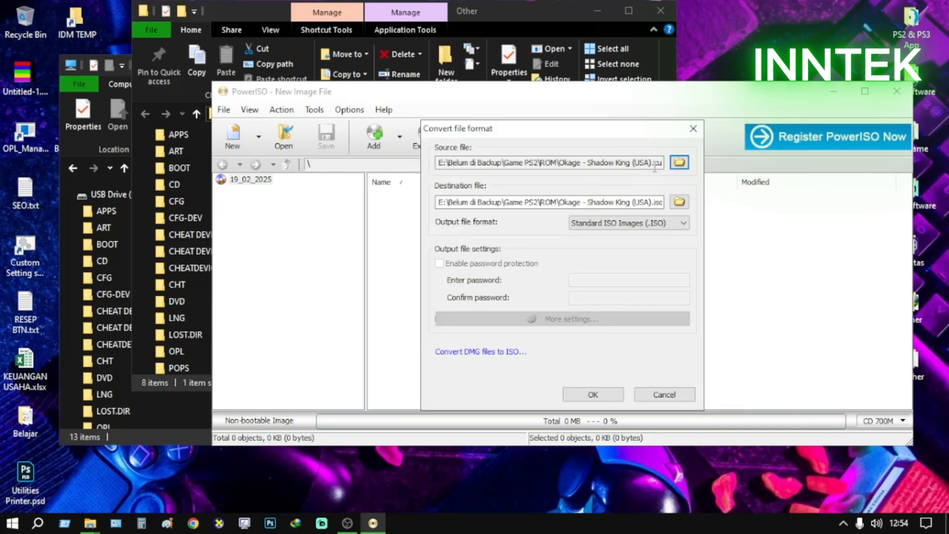
Convert the image to Standard ISO Images (.ISO) at the suggested destination in the ROM folder, and exit PowerISO
drag(656, 164, 674, 170)
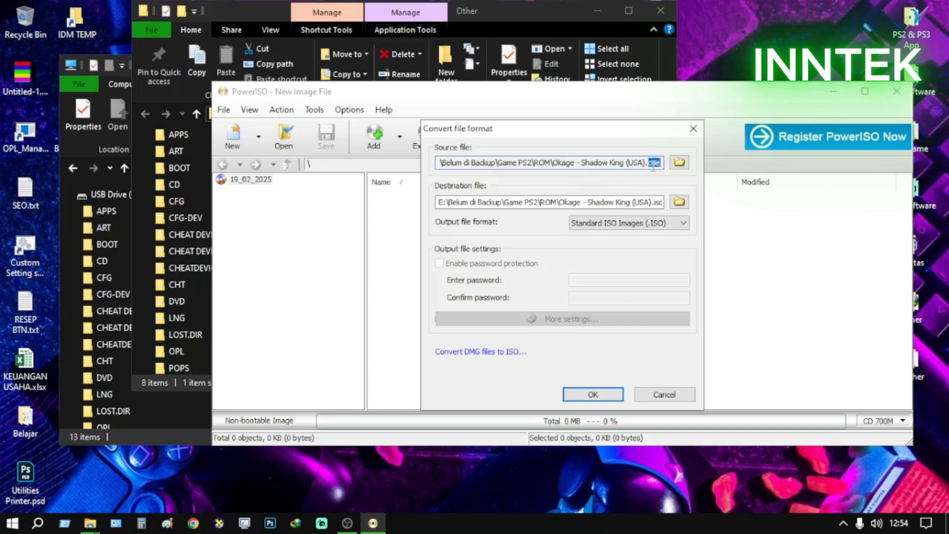
drag(650, 202, 682, 204)
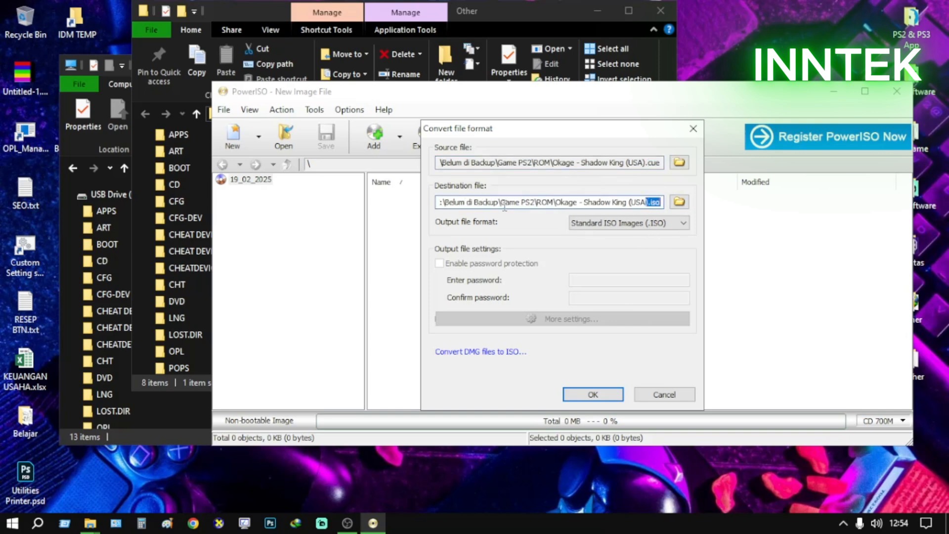
drag(504, 203, 441, 204)
drag(586, 203, 669, 205)
click(671, 223)
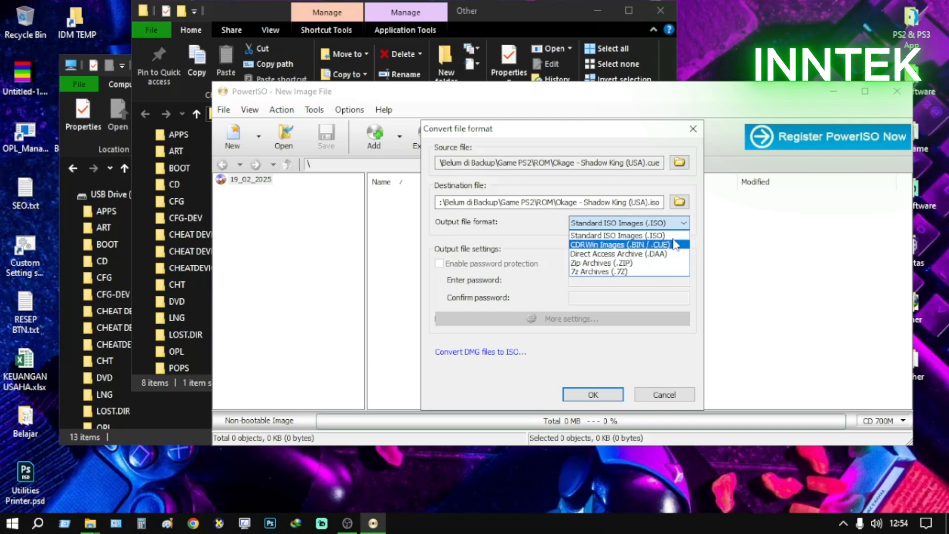
click(695, 193)
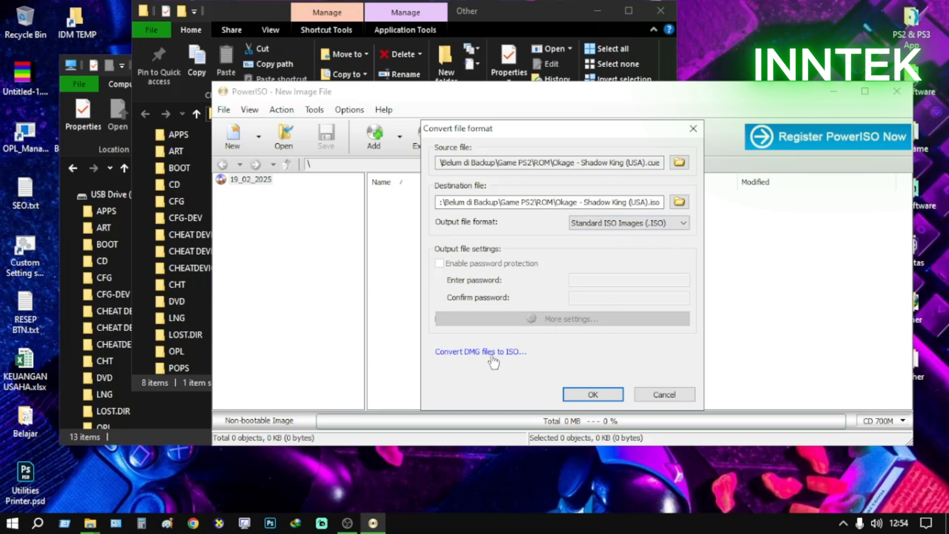
click(602, 398)
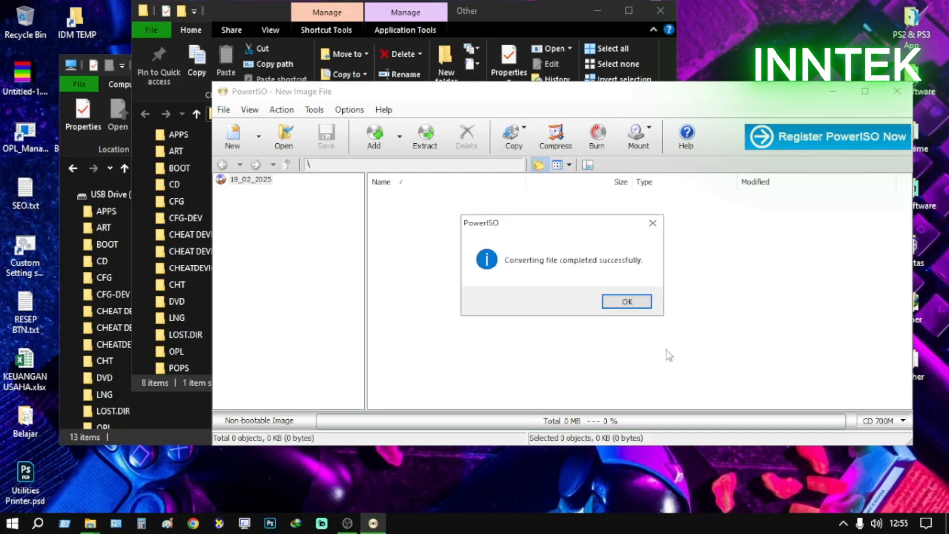
click(628, 302)
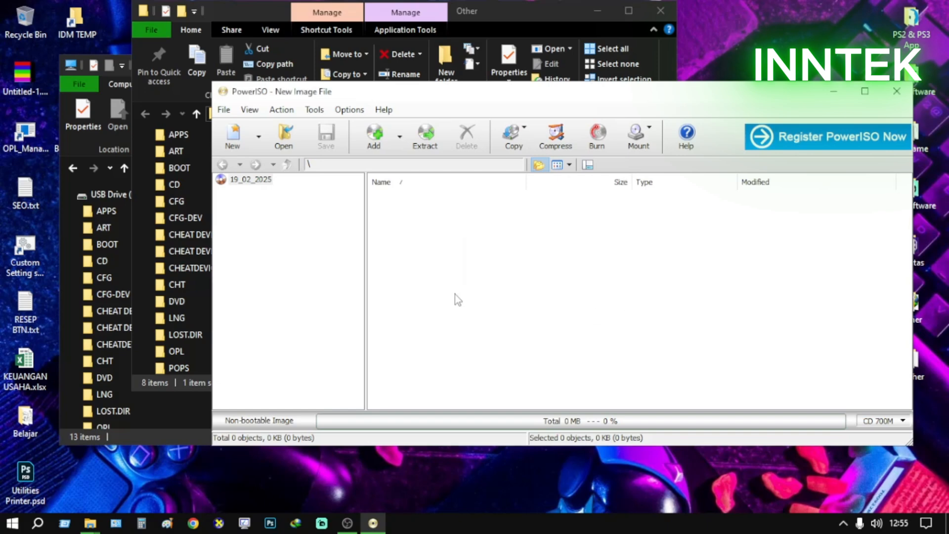
click(224, 109)
click(281, 289)
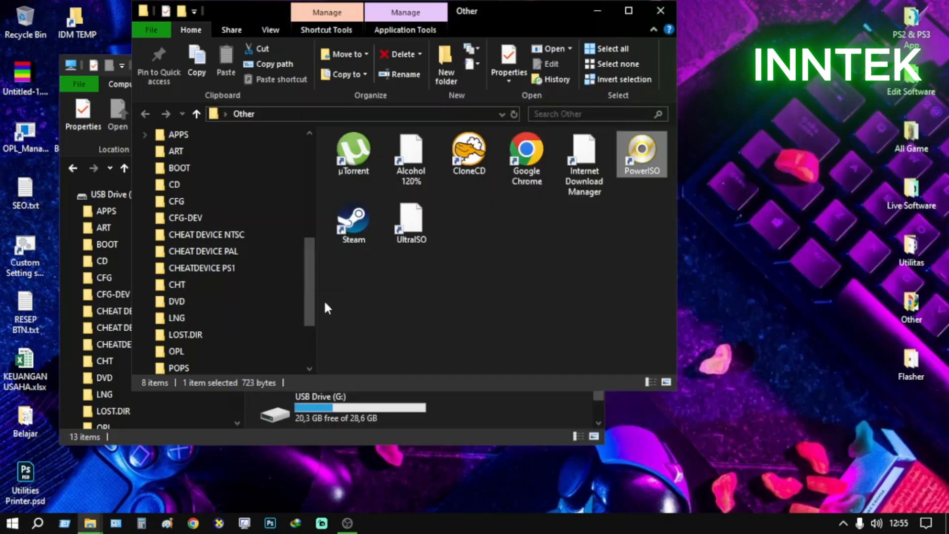
Open the ROM folder under Local Disk (E:)\Belum di Backup\Game PS2 in a maximized window
click(475, 330)
click(628, 11)
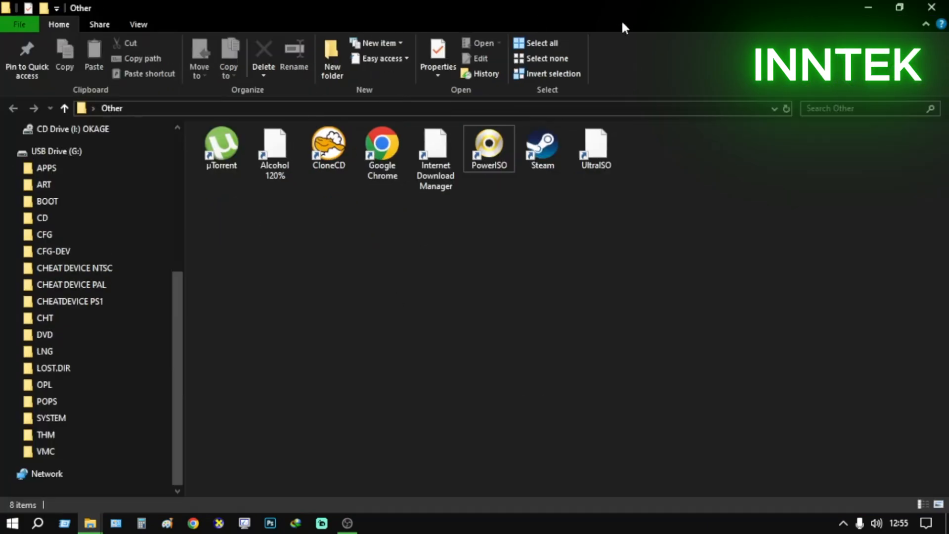
scroll(57, 409, up, 1)
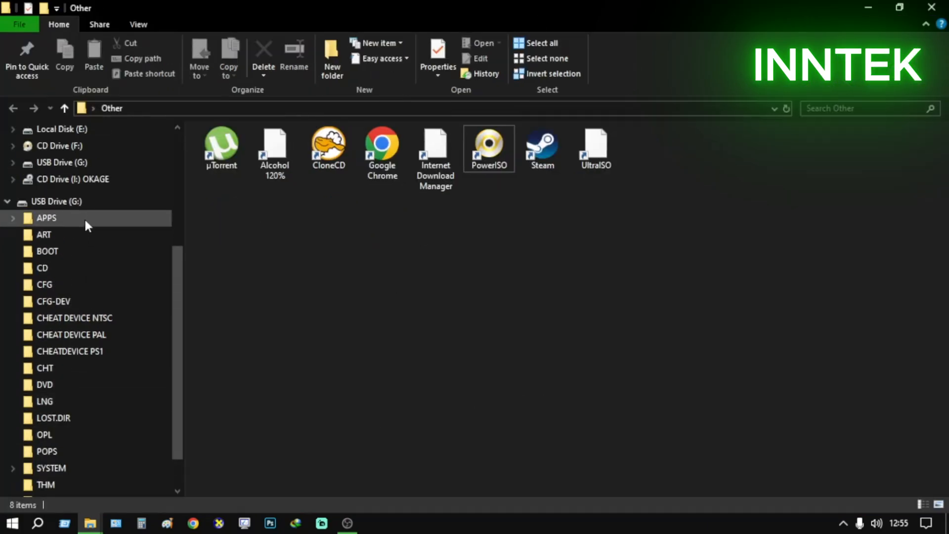
click(83, 132)
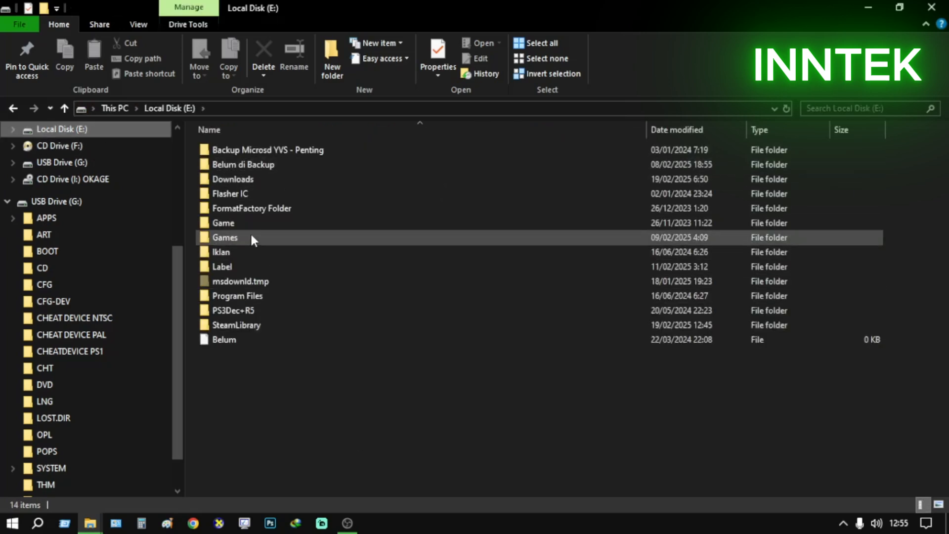
double_click(243, 165)
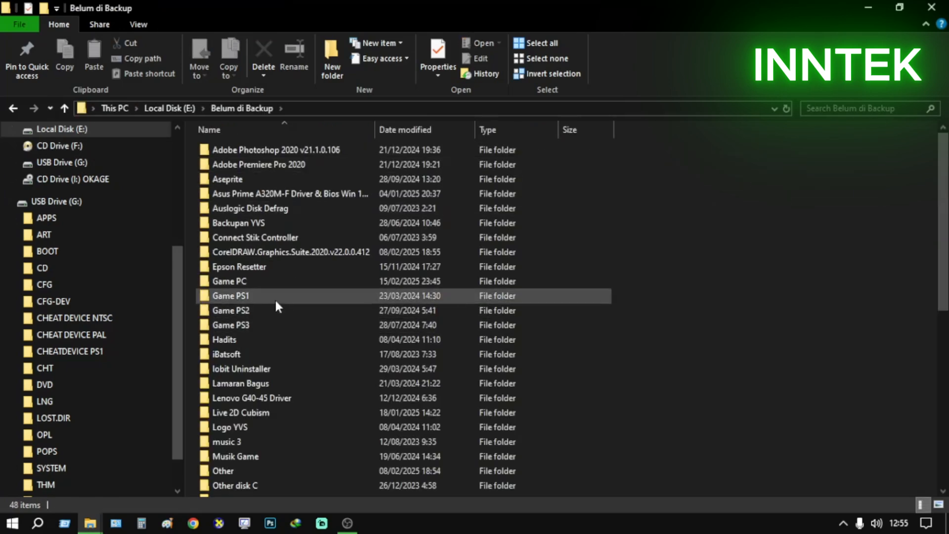
double_click(273, 307)
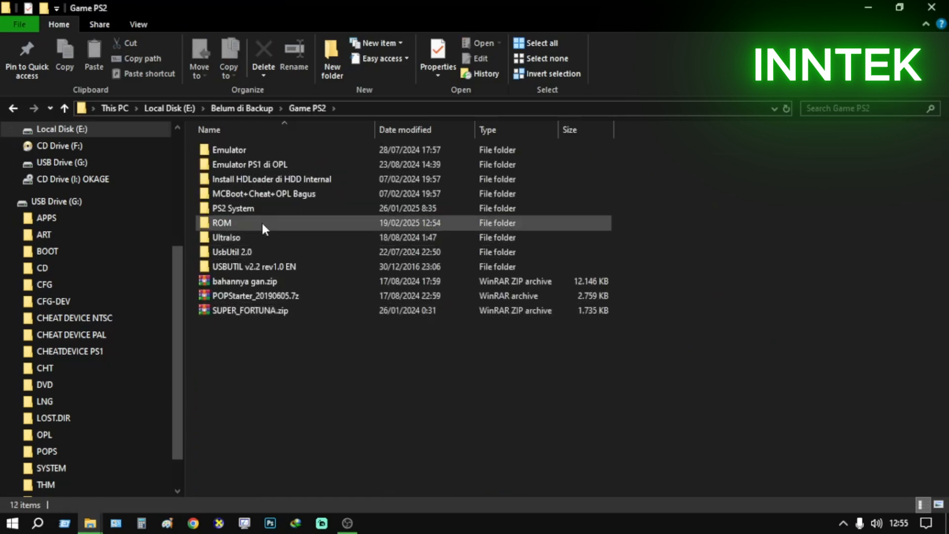
double_click(262, 223)
scroll(346, 395, down, 1)
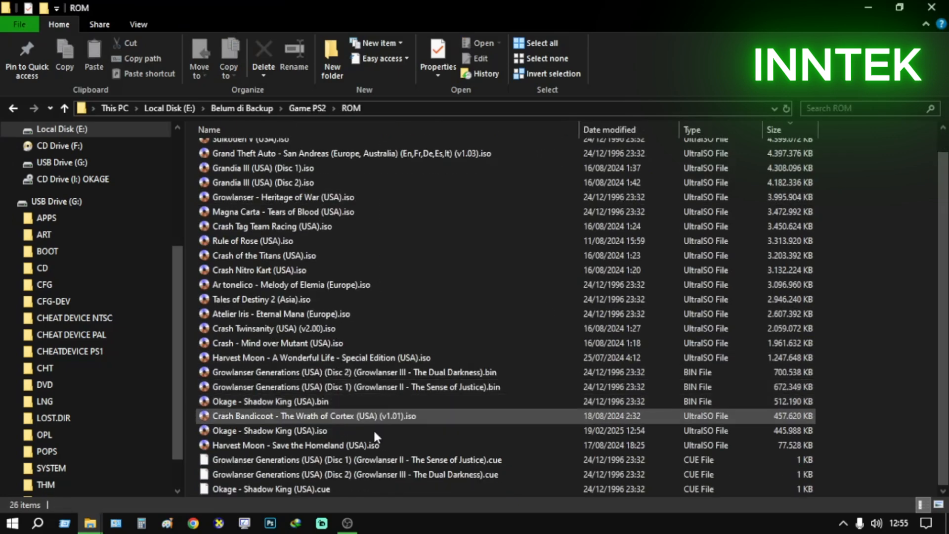
Rename the converted Okage - Shadow King (USA).iso file as OKAGE CARA 2, keeping the .iso extension
click(297, 403)
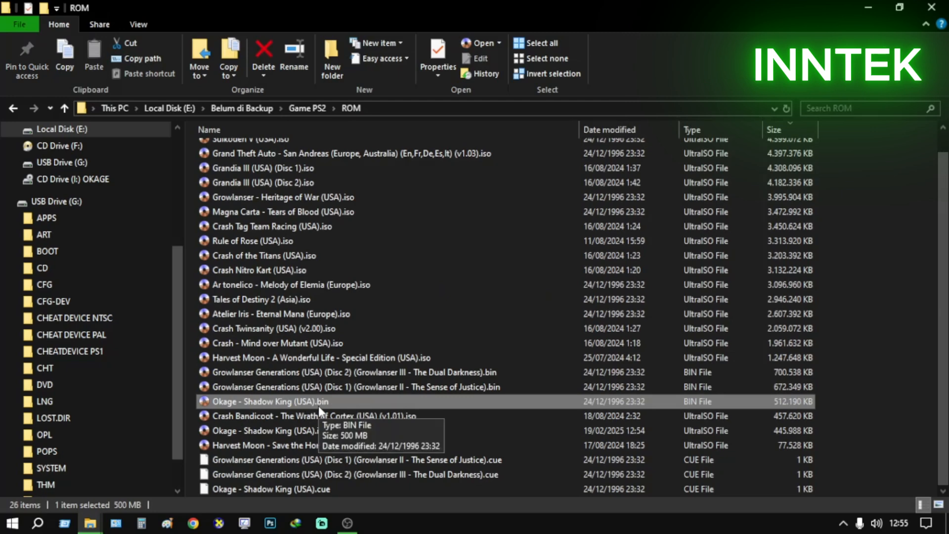
click(339, 489)
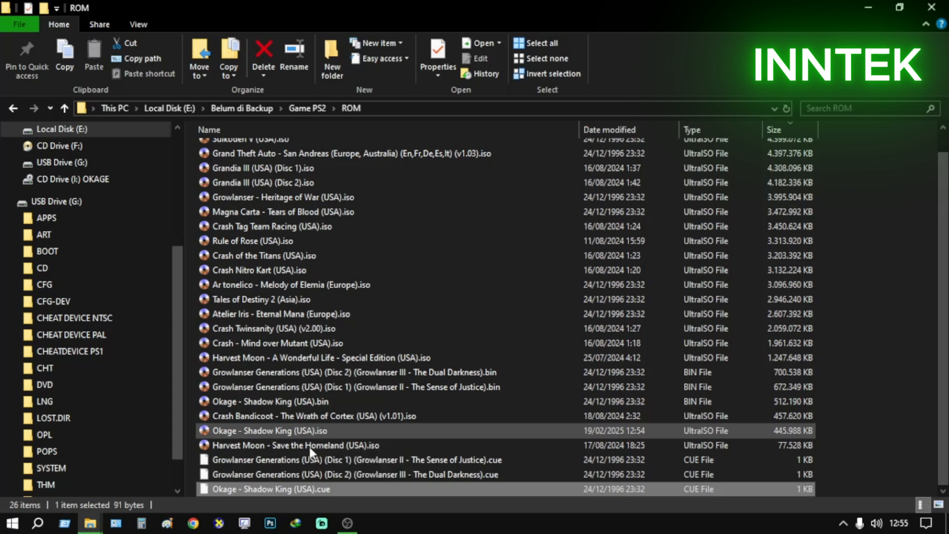
click(315, 431)
right_click(316, 431)
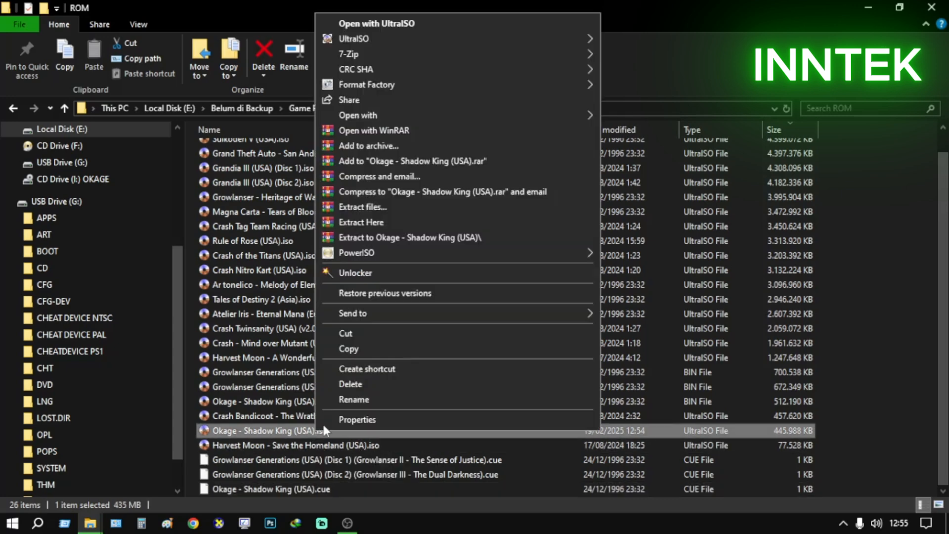
click(354, 400)
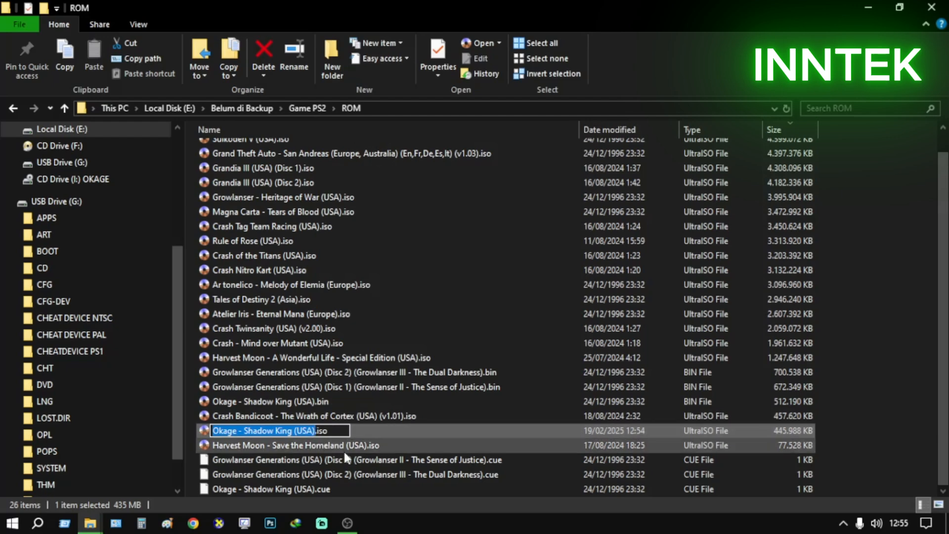
key(BackSpace)
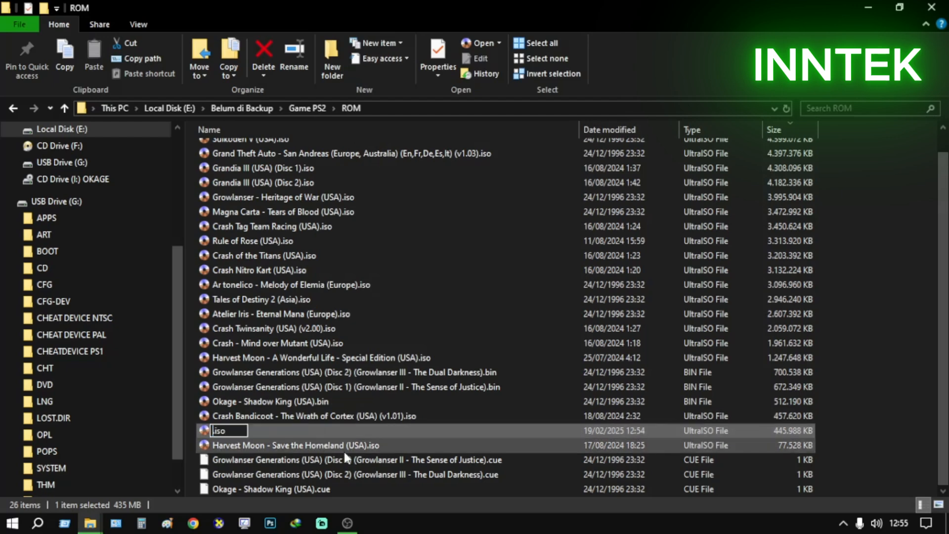
text(OKAGE)
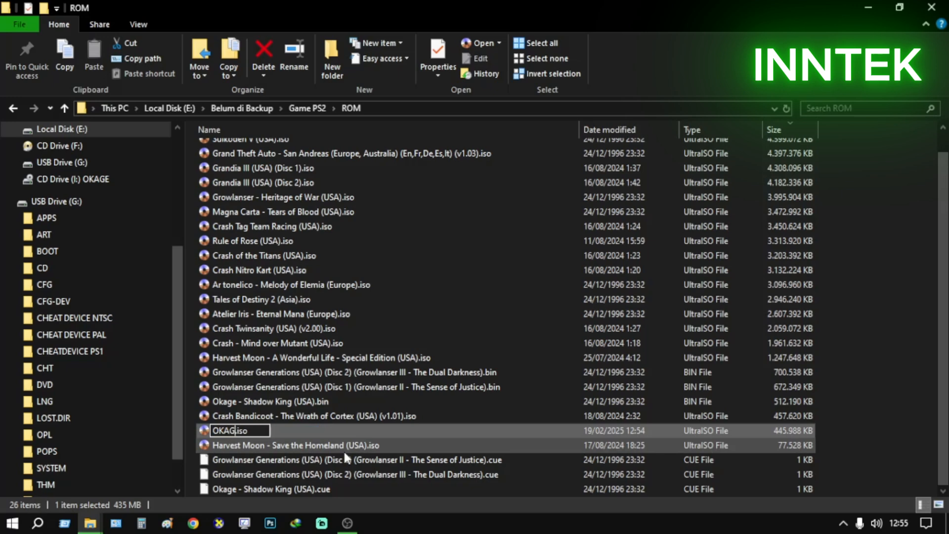
text( CRA)
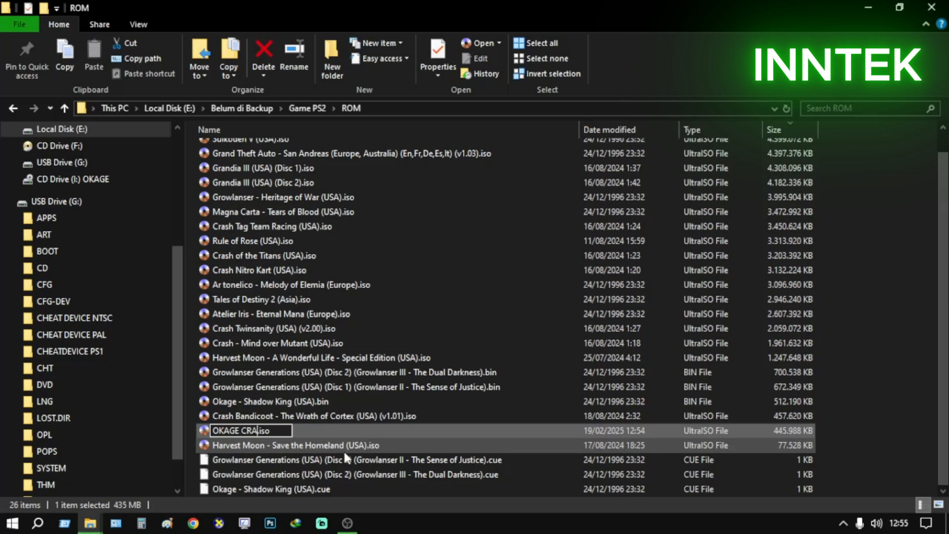
key(BackSpace)
key(BackSpace)
text(ARA 2)
click(341, 461)
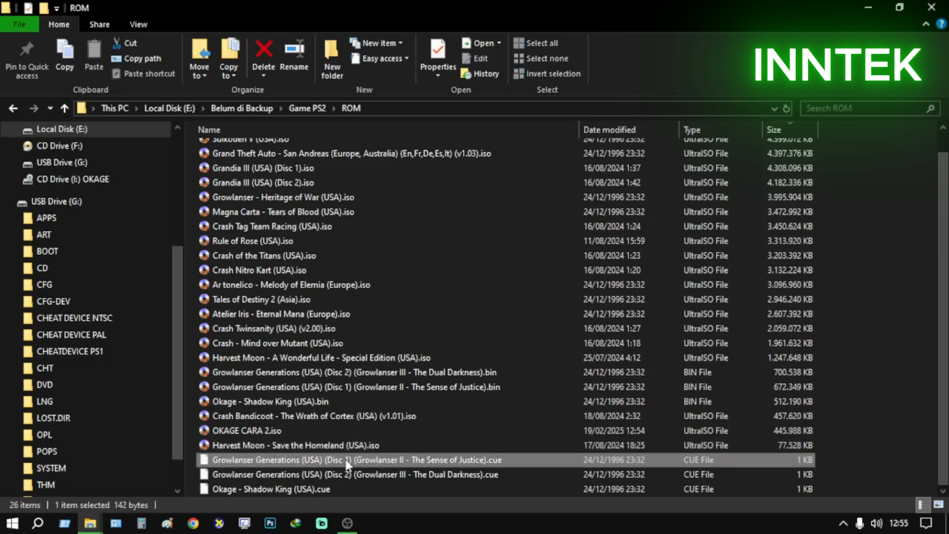
Copy OKAGE CARA 2.iso from the ROM folder to the clipboard
click(283, 434)
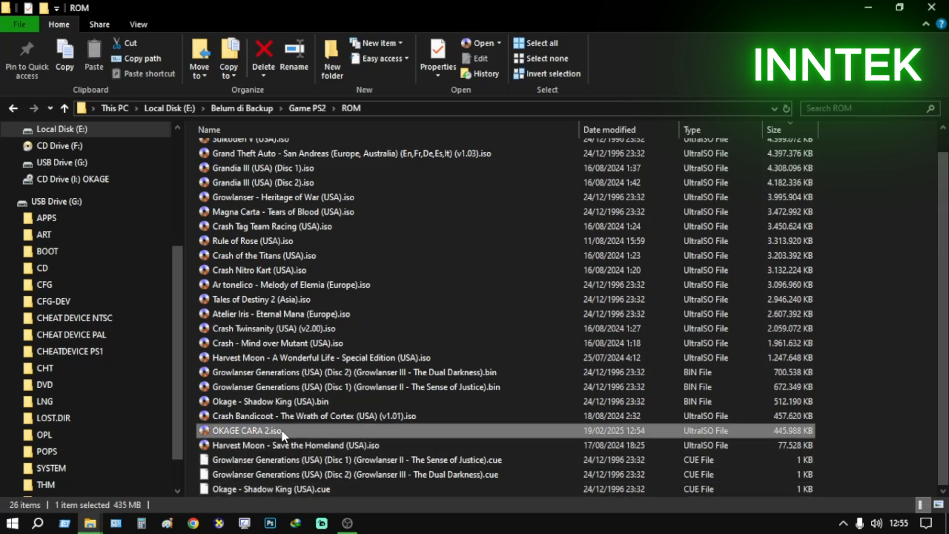
click(315, 446)
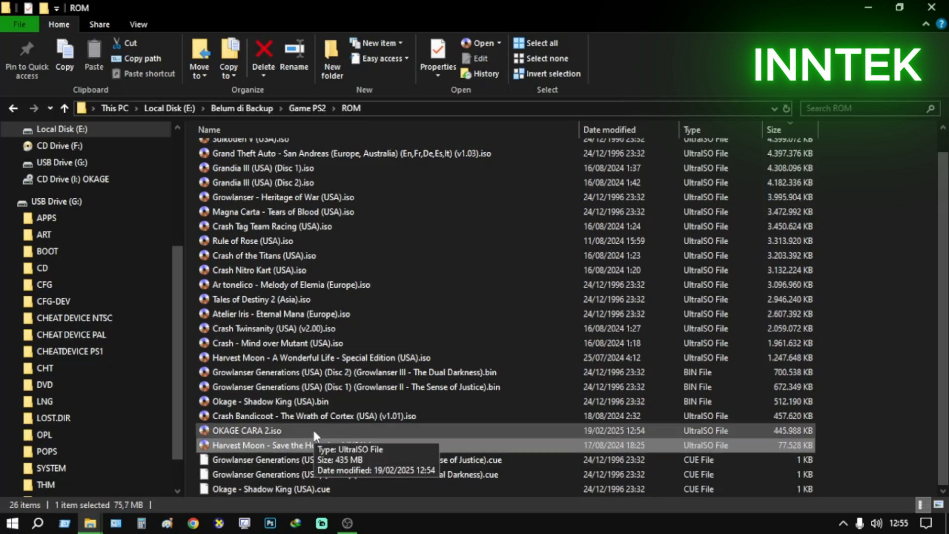
click(313, 430)
right_click(313, 427)
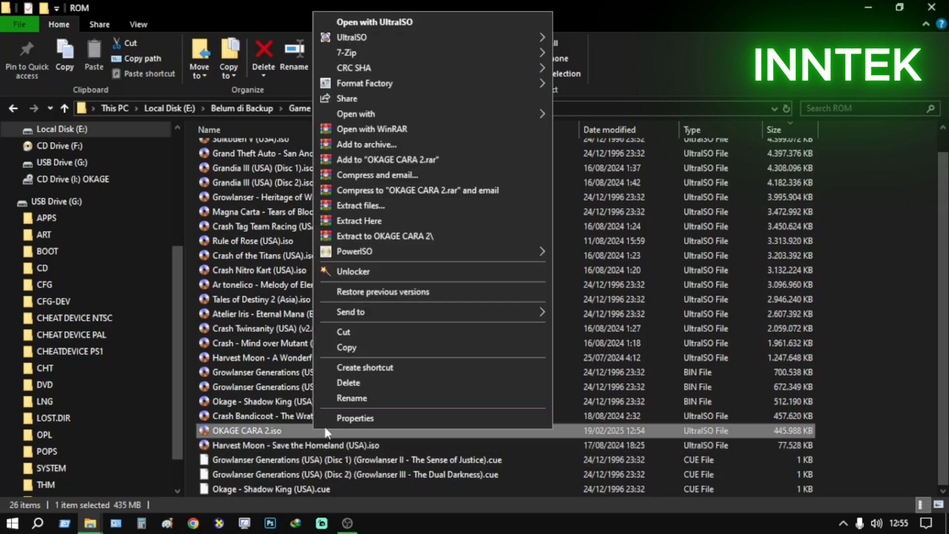
click(368, 347)
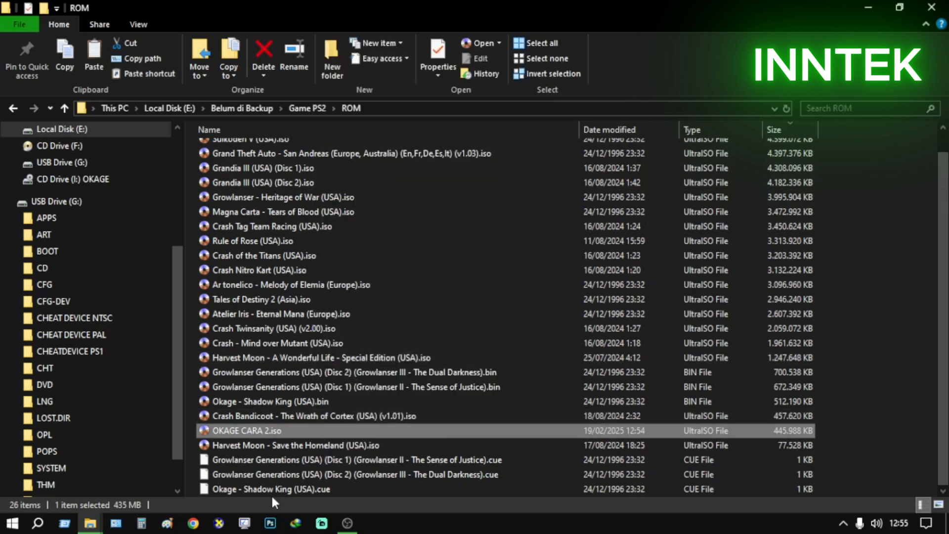
Paste the copied ISO into the CD folder on USB Drive (G:)
mouse_move(91, 527)
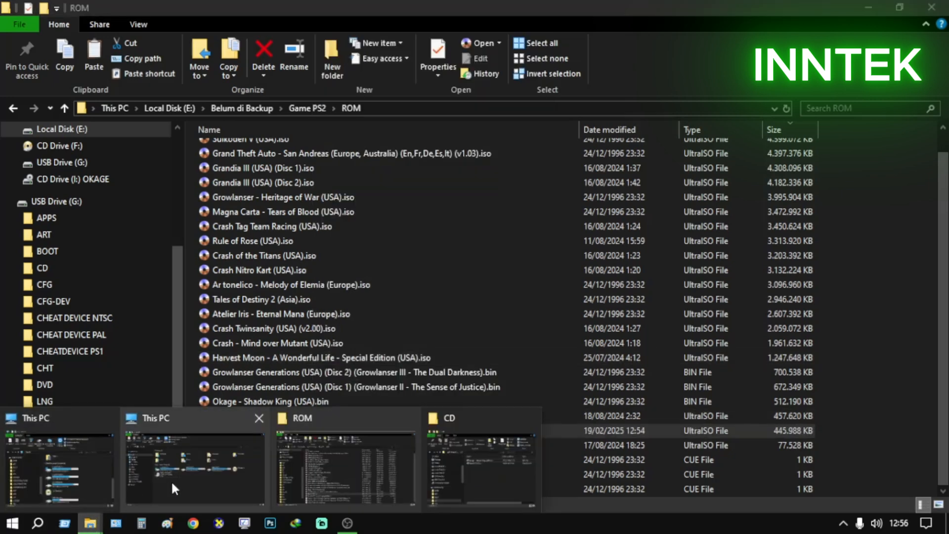
click(171, 479)
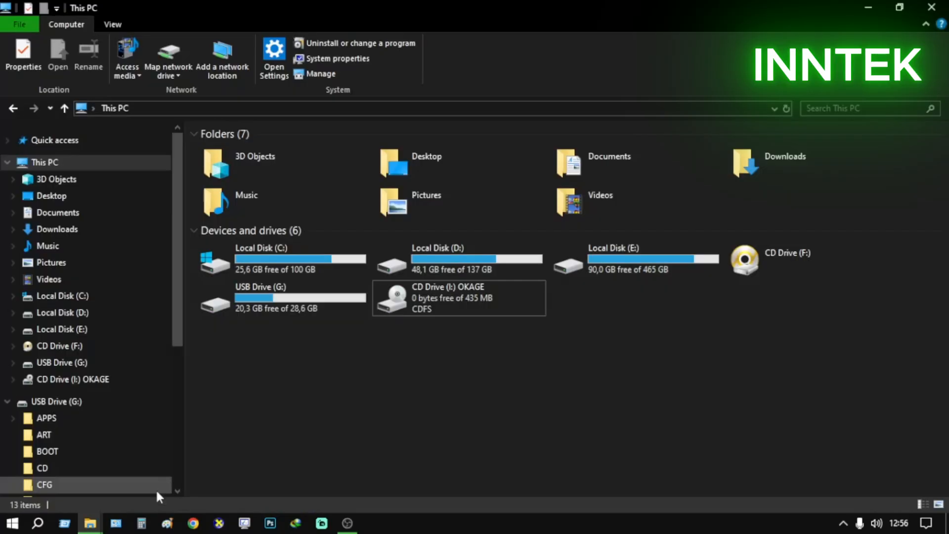
double_click(336, 306)
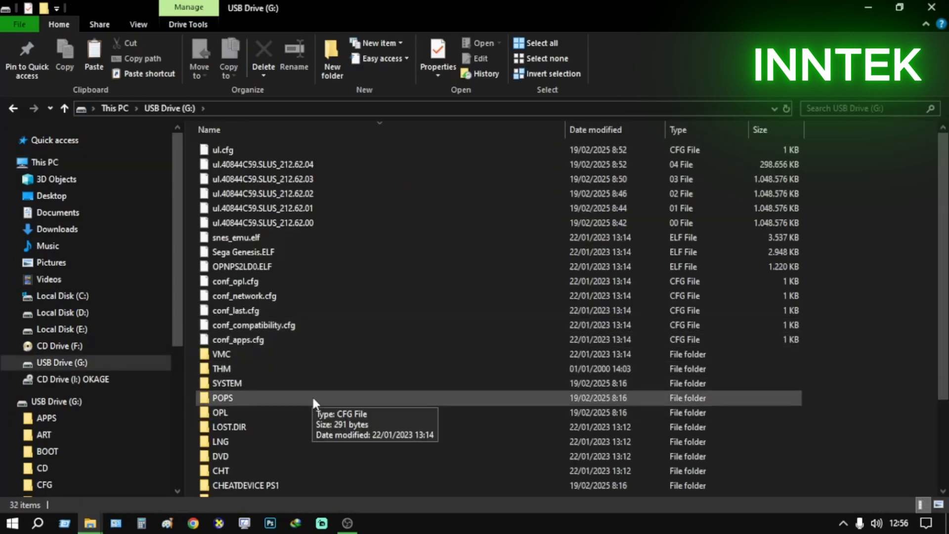
scroll(312, 395, down, 3)
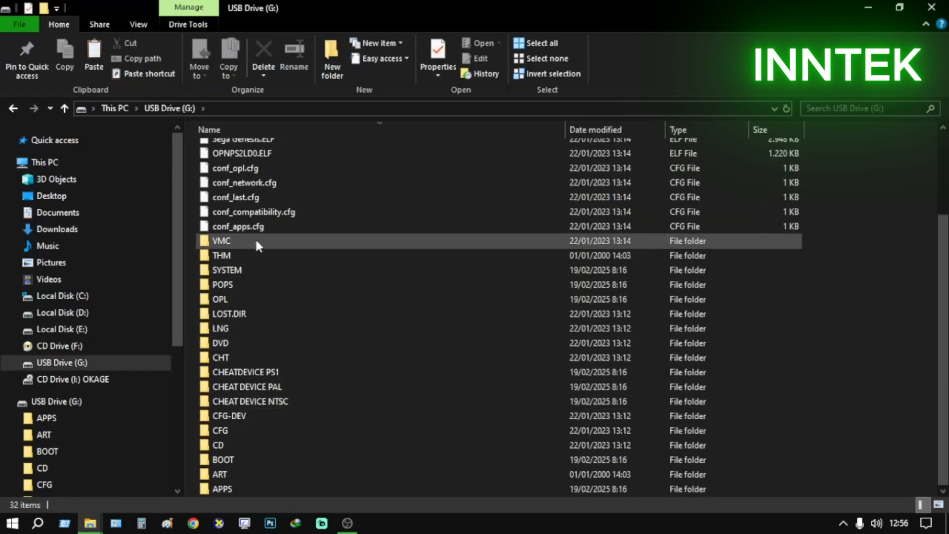
scroll(262, 341, up, 3)
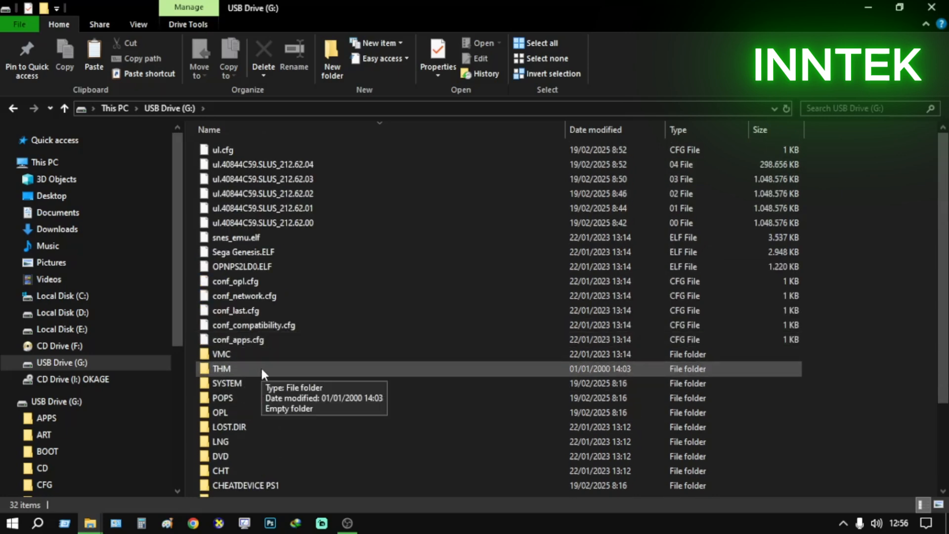
scroll(261, 368, down, 3)
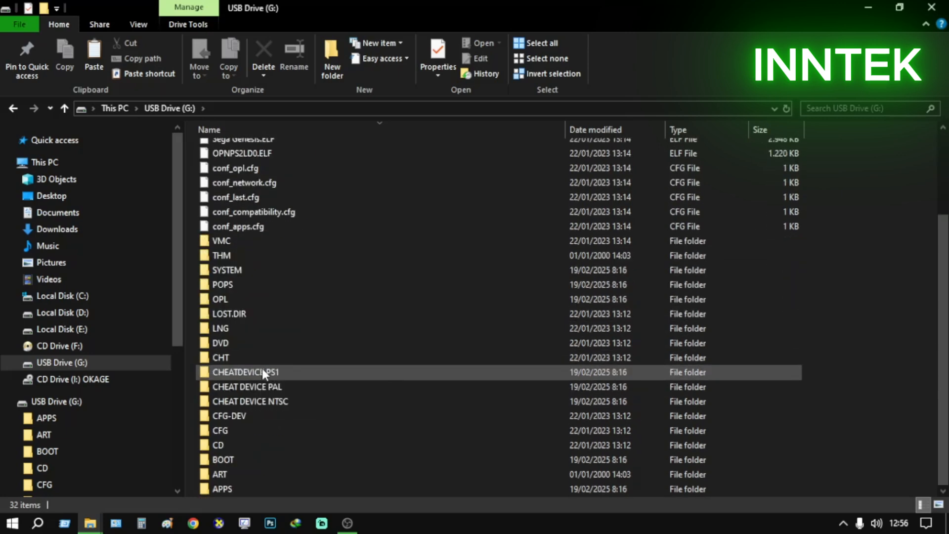
double_click(281, 446)
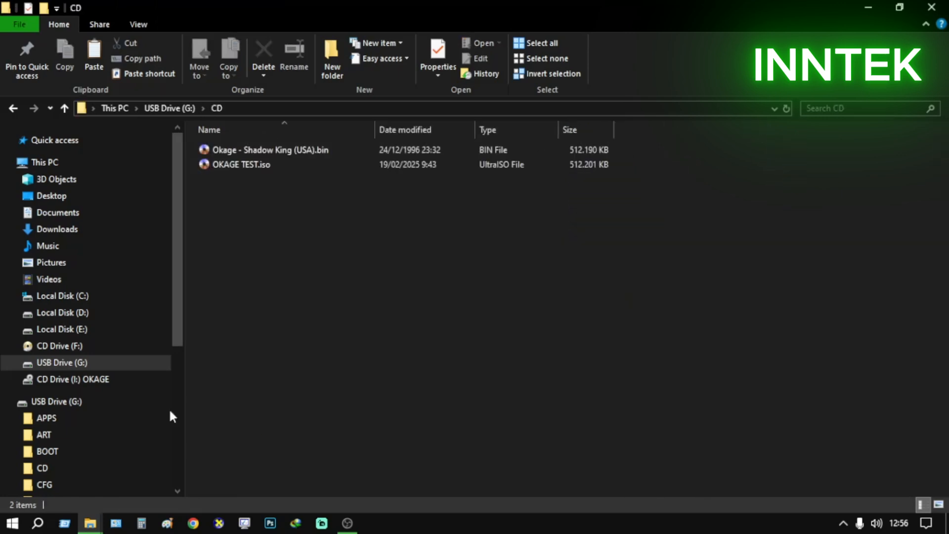
right_click(301, 272)
click(338, 385)
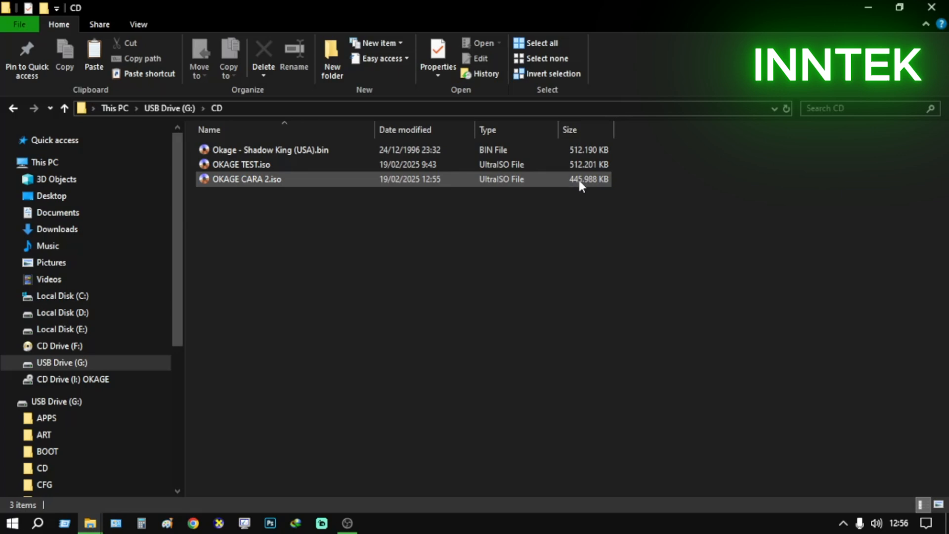
Put away the USB drive and ROM folder windows, and launch Auslogics Disk Defrag from the desktop's Utilitas folder
click(154, 108)
click(113, 108)
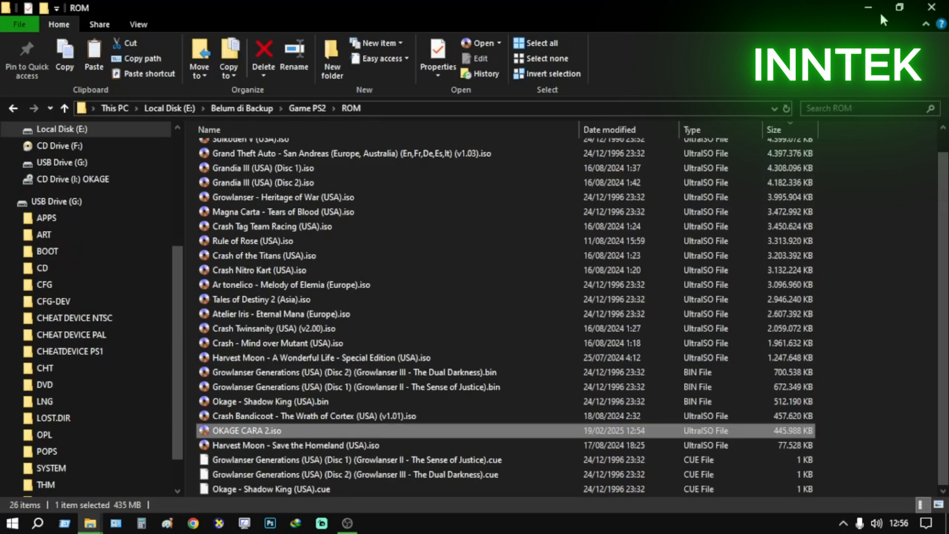
click(880, 8)
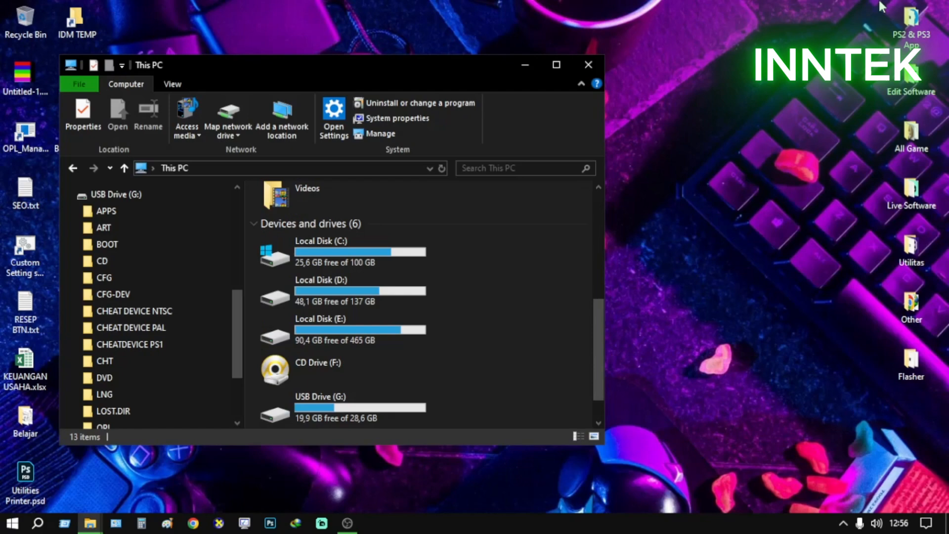
double_click(920, 253)
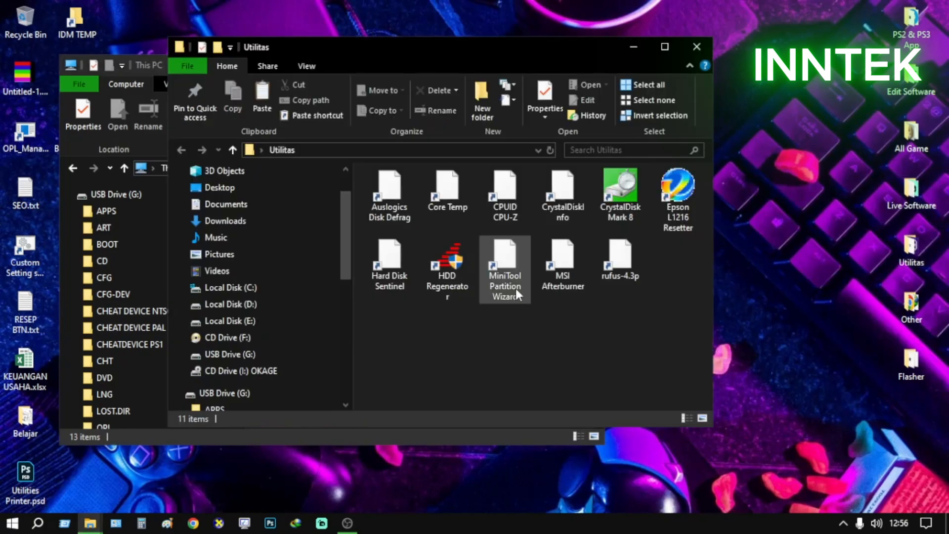
click(402, 203)
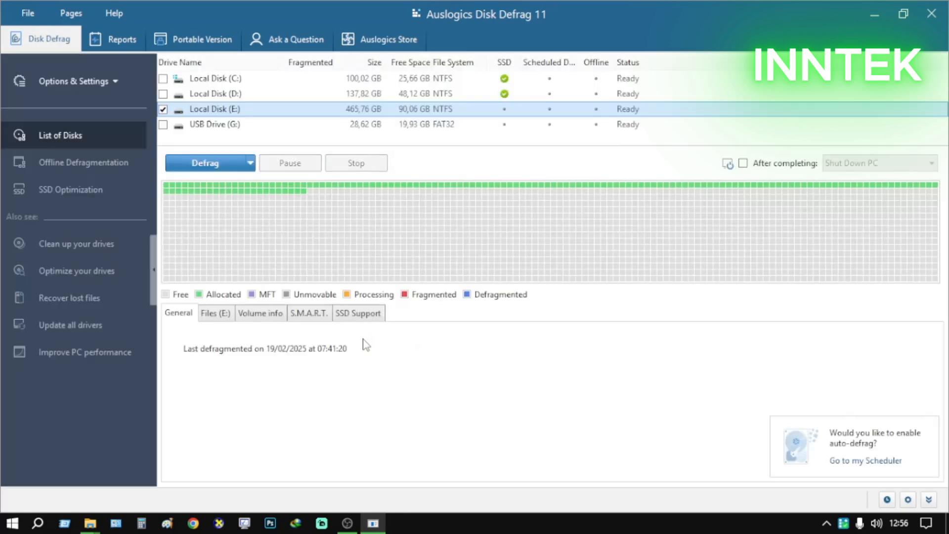
Analyze only USB Drive (G:) for fragmentation, leaving Local Disk (E:) out, and exit Auslogics Disk Defrag completely
click(163, 110)
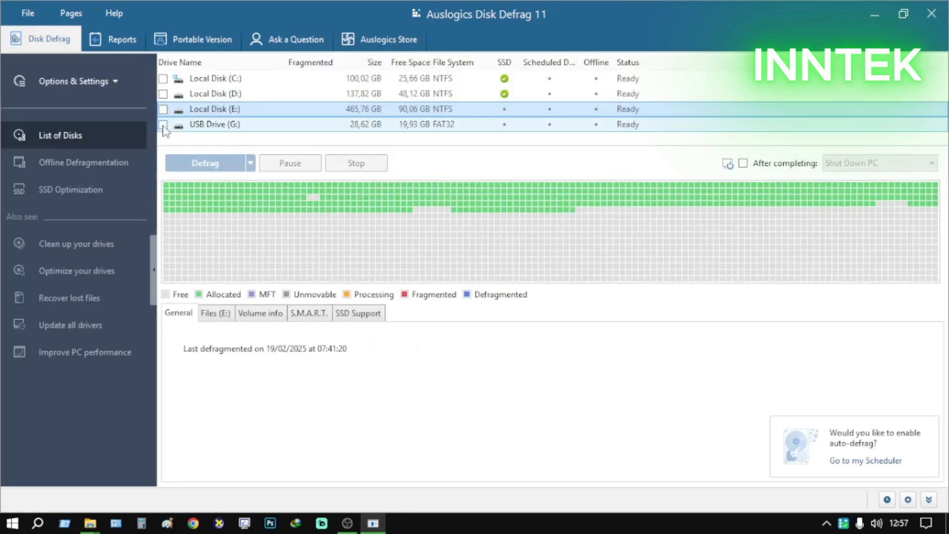
click(162, 124)
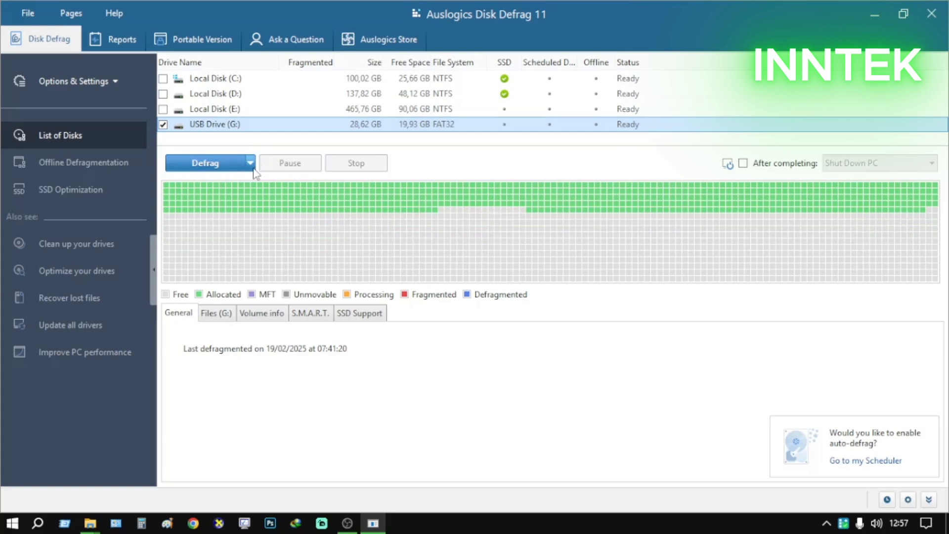
click(251, 164)
click(256, 182)
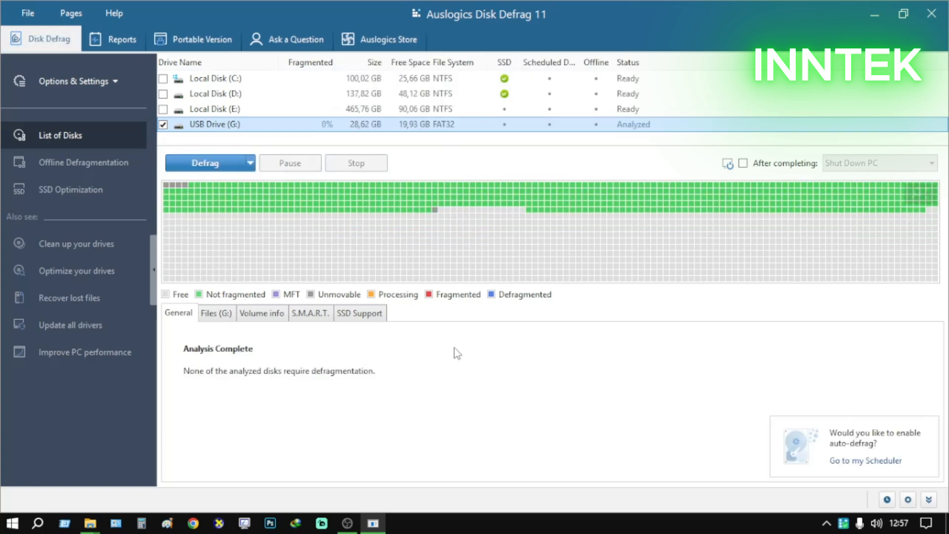
click(27, 13)
click(64, 158)
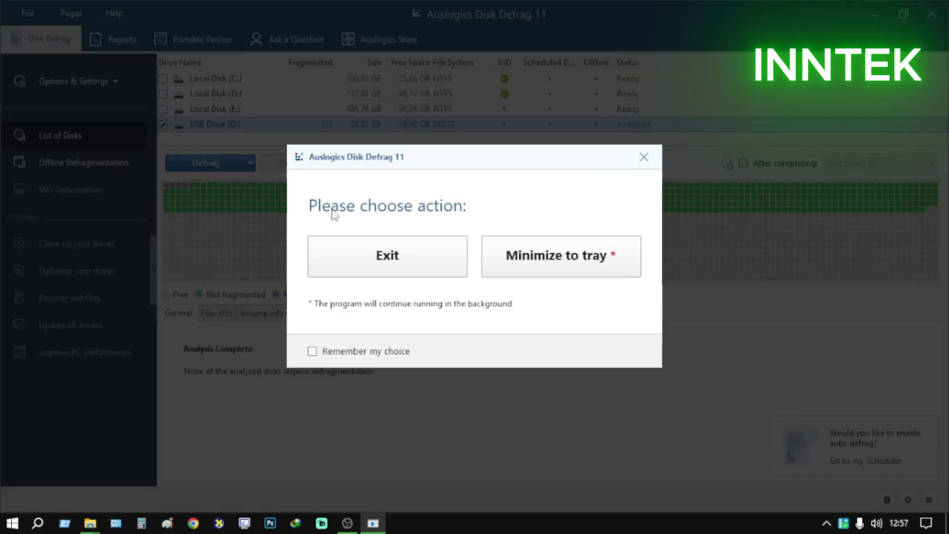
click(421, 262)
Safely eject the USB Mass Storage Device, close the This PC window and dismiss the removal notification
click(843, 523)
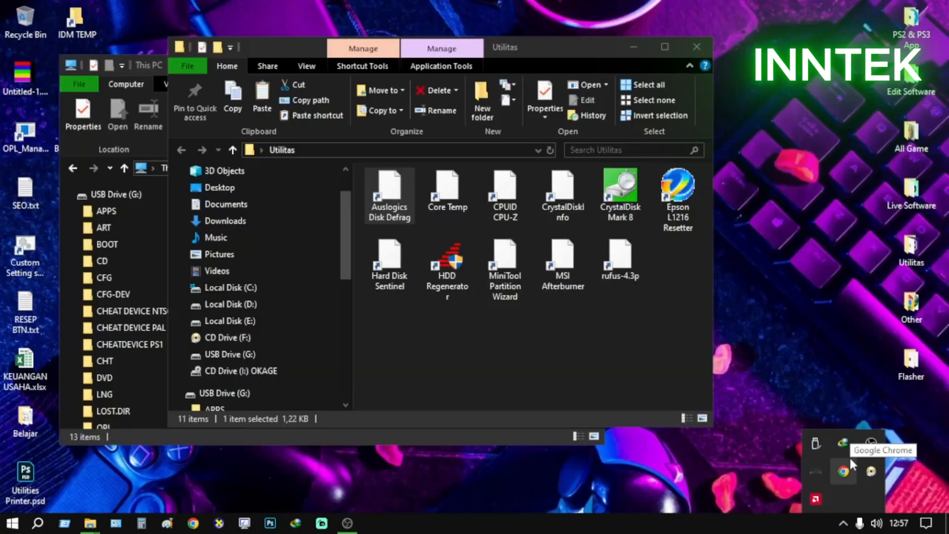
click(815, 440)
click(843, 470)
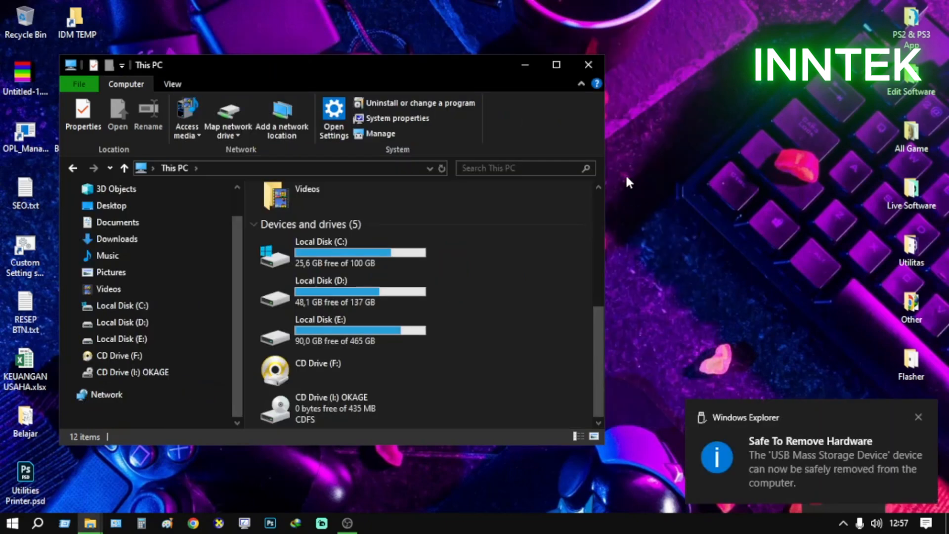
click(589, 64)
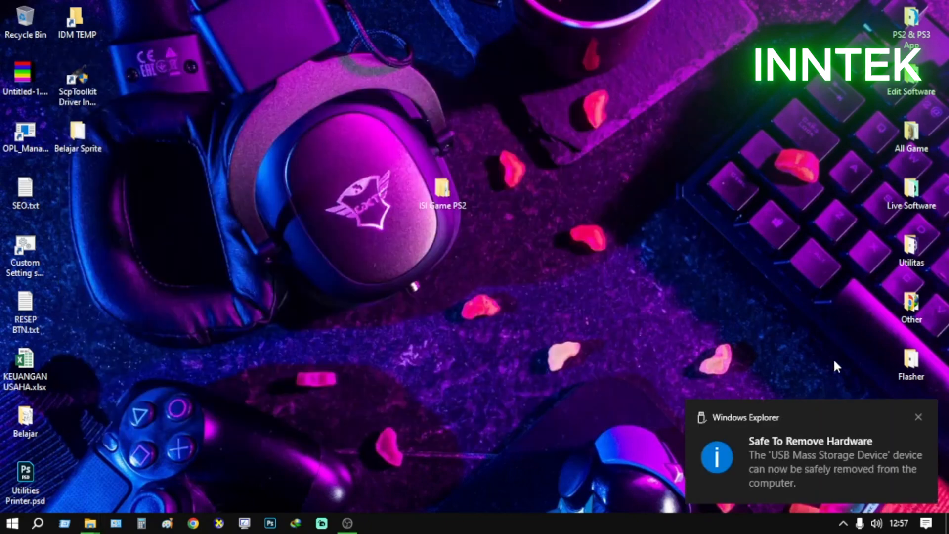
click(917, 417)
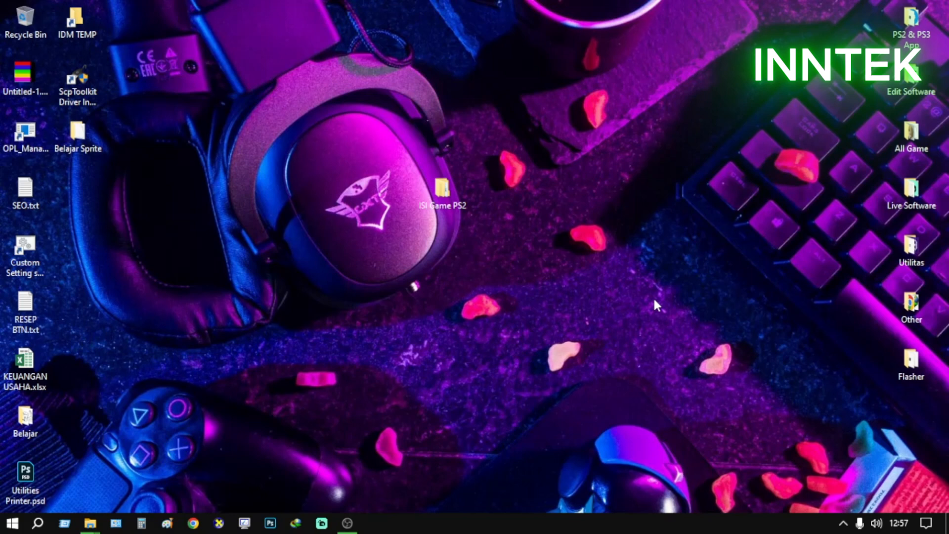
click(348, 523)
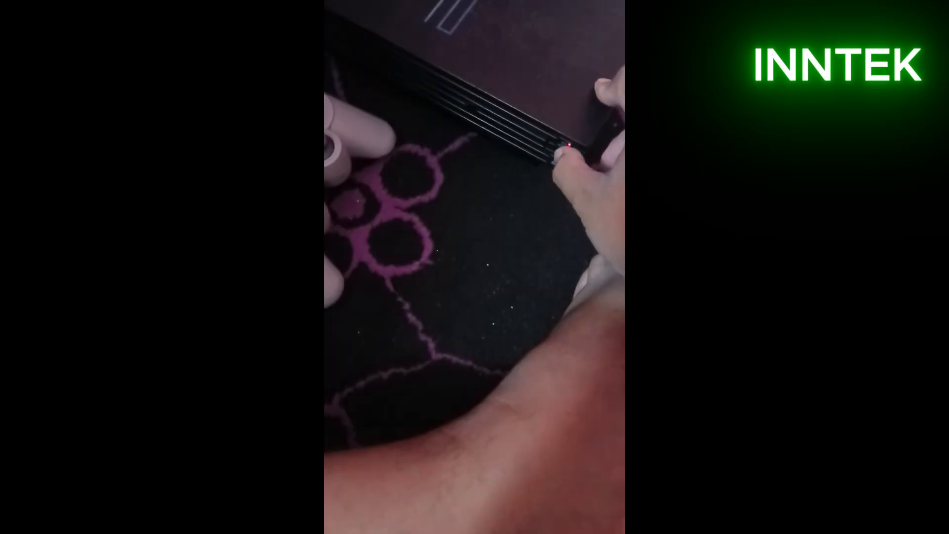